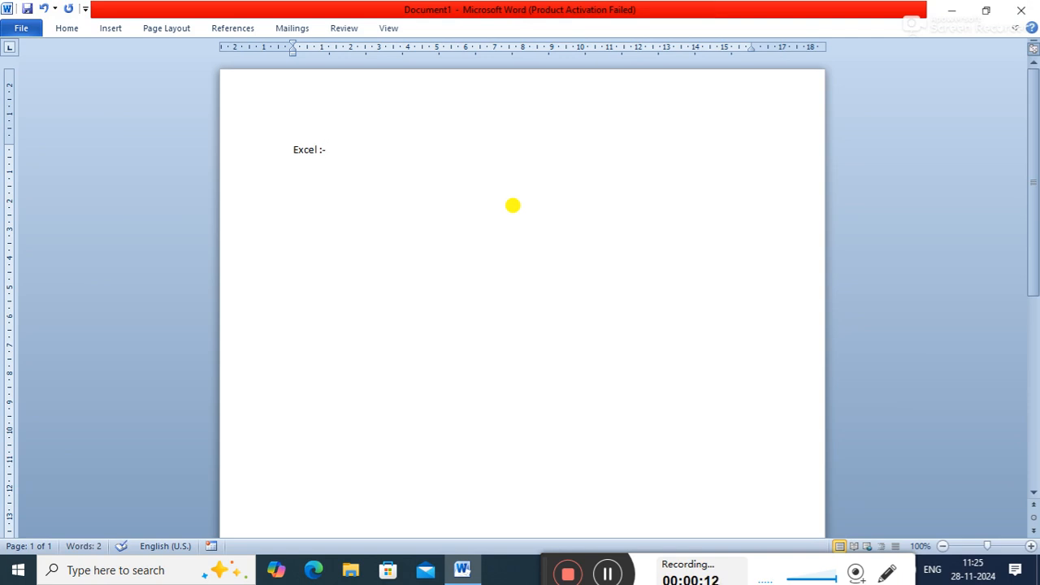
# - Add a new paragraph reading "What :-" below the Excel heading
pyautogui.press('Return')
pyautogui.write('\\')
pyautogui.press('BackSpace')
pyautogui.write('What :-')
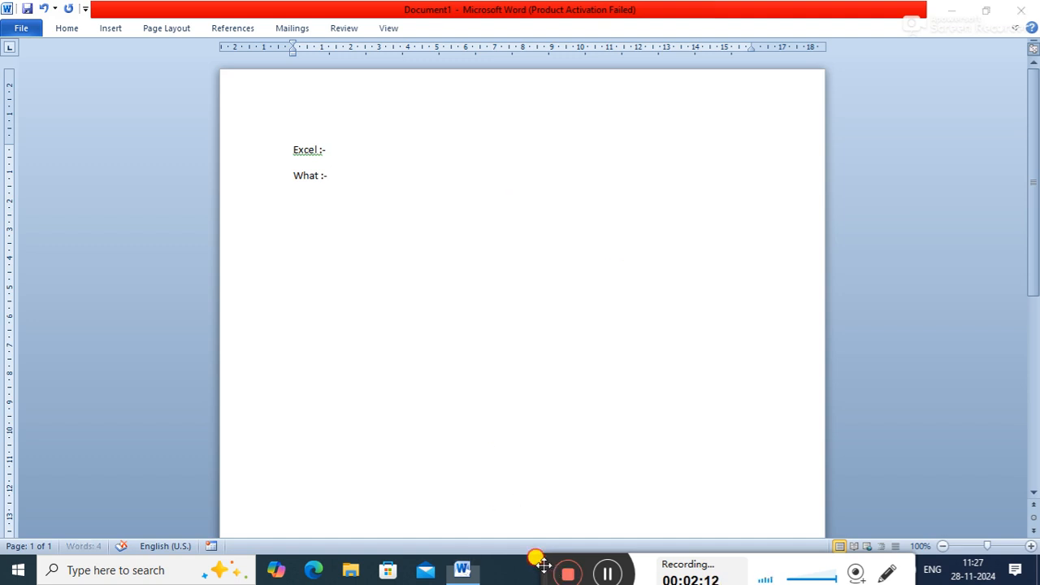
pyautogui.moveTo(545, 564); pyautogui.dragTo(529, 464)
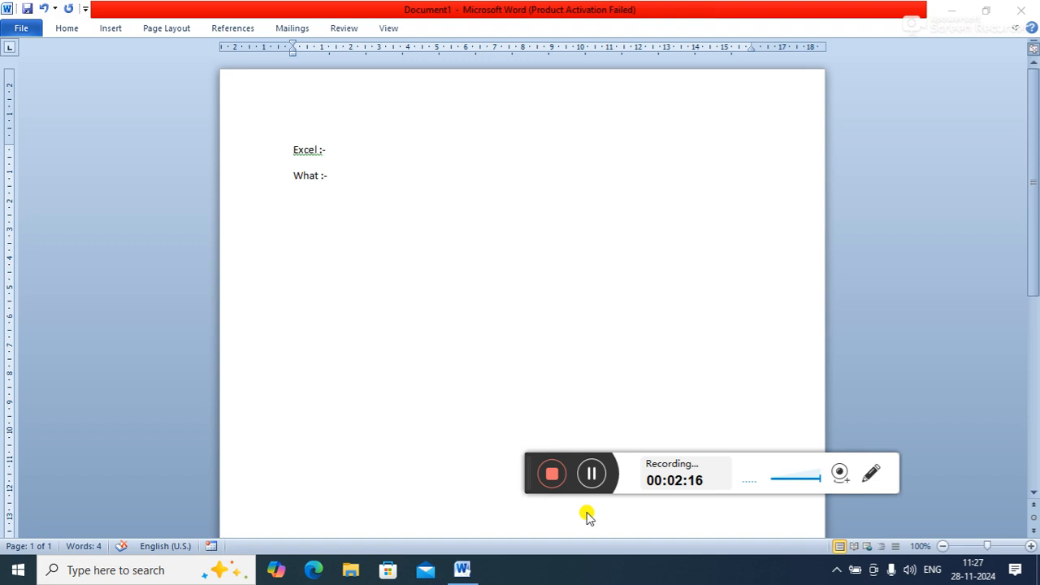
pyautogui.moveTo(518, 472); pyautogui.dragTo(567, 578)
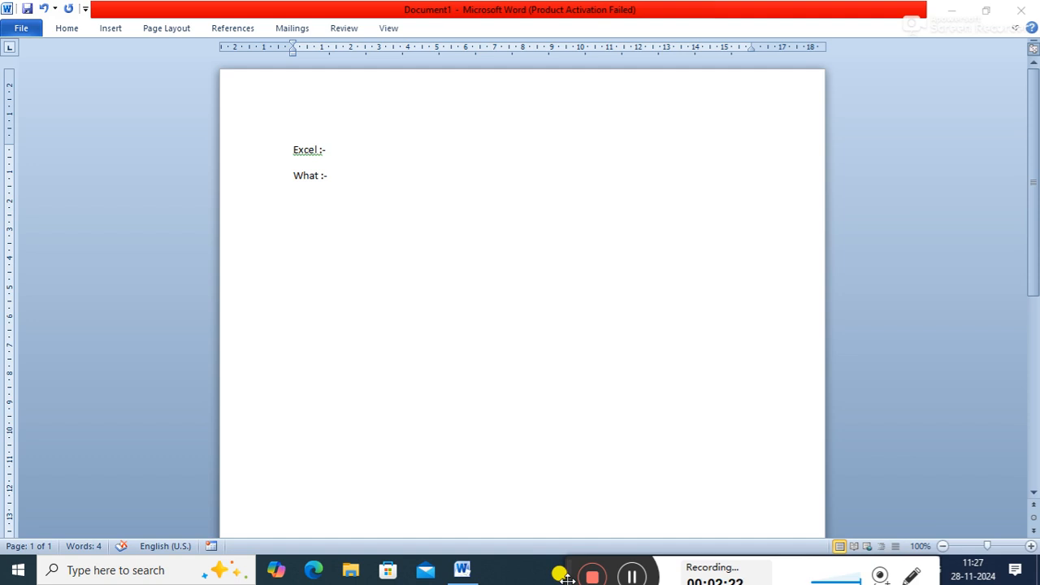
# - Complete the What line with "it is an spread sheet application software that is part of ms-office package."
pyautogui.click(357, 177)
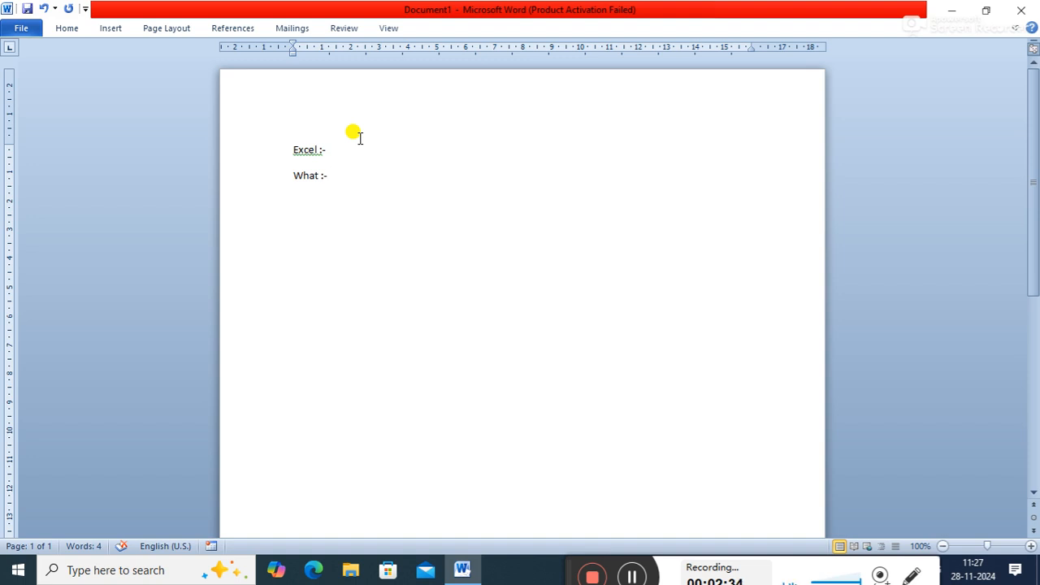
pyautogui.write('it is a')
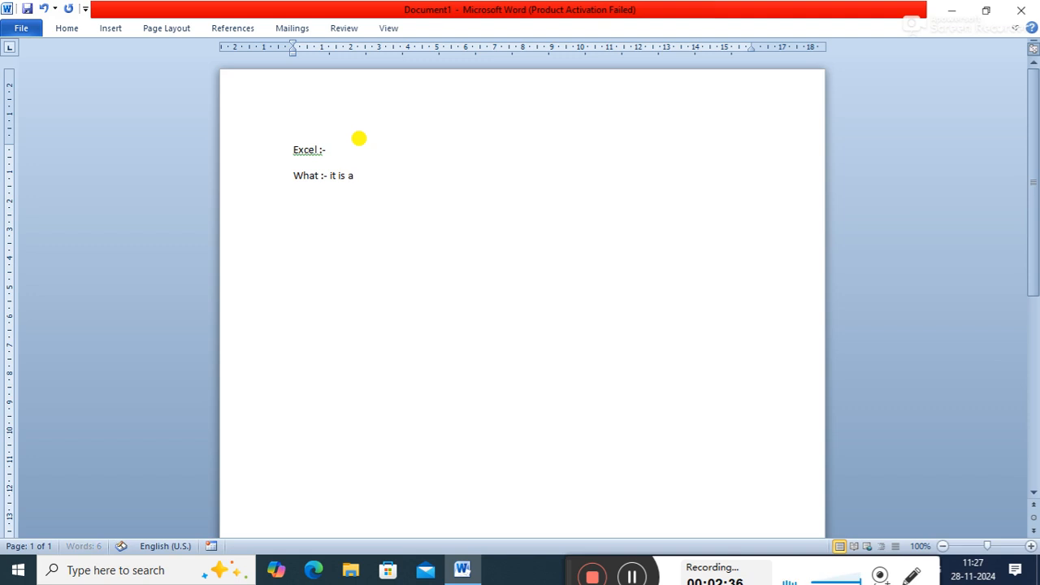
pyautogui.write('n spread sheet app')
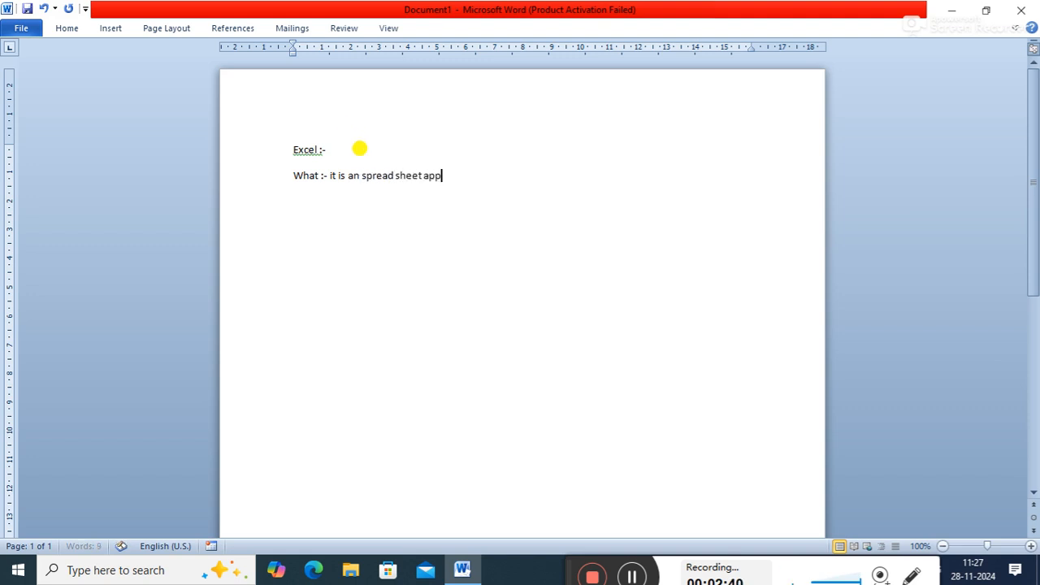
pyautogui.write('lication ')
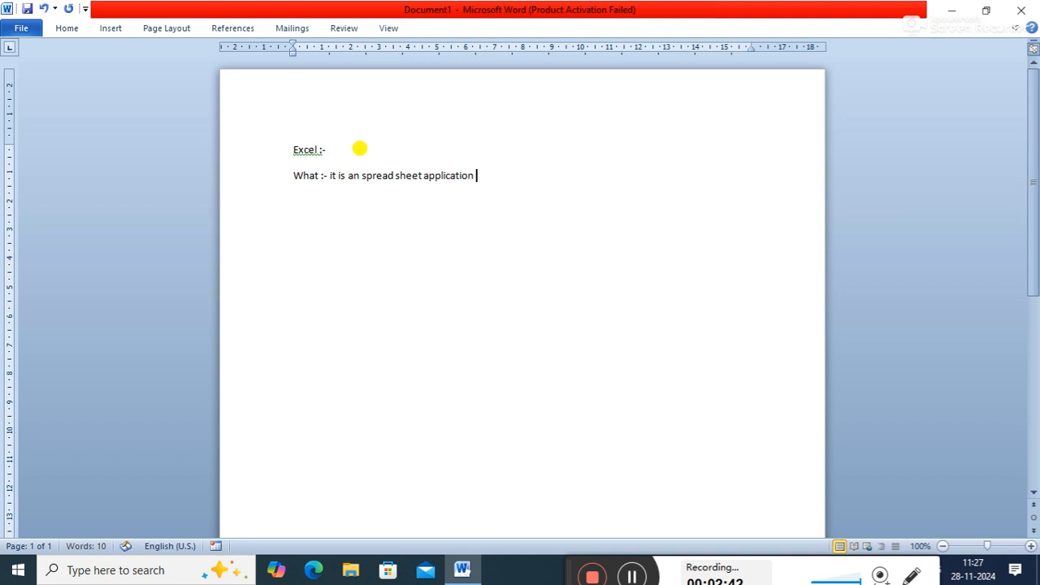
pyautogui.write('software that is part')
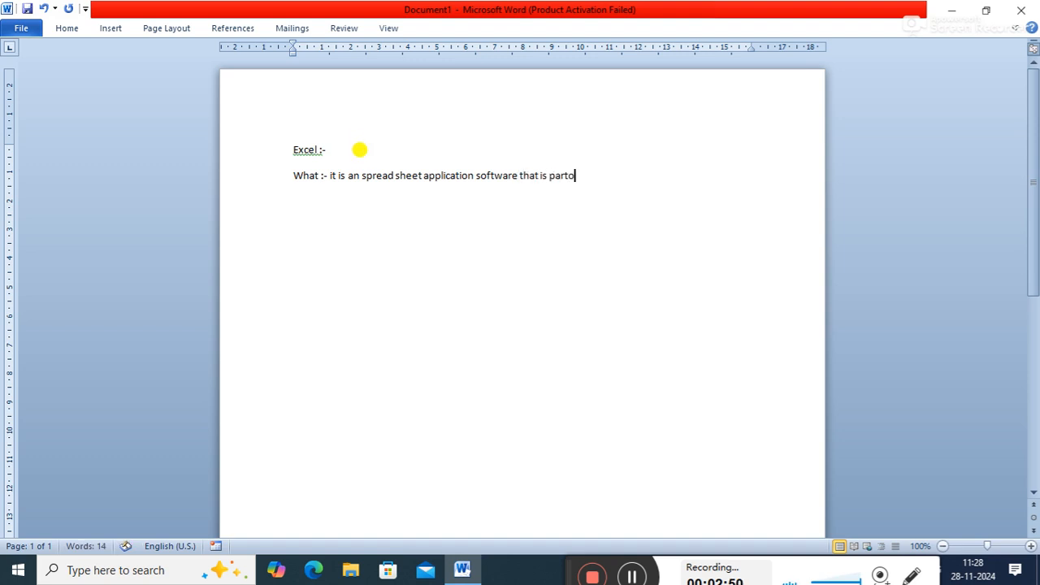
pyautogui.write(' of ms-')
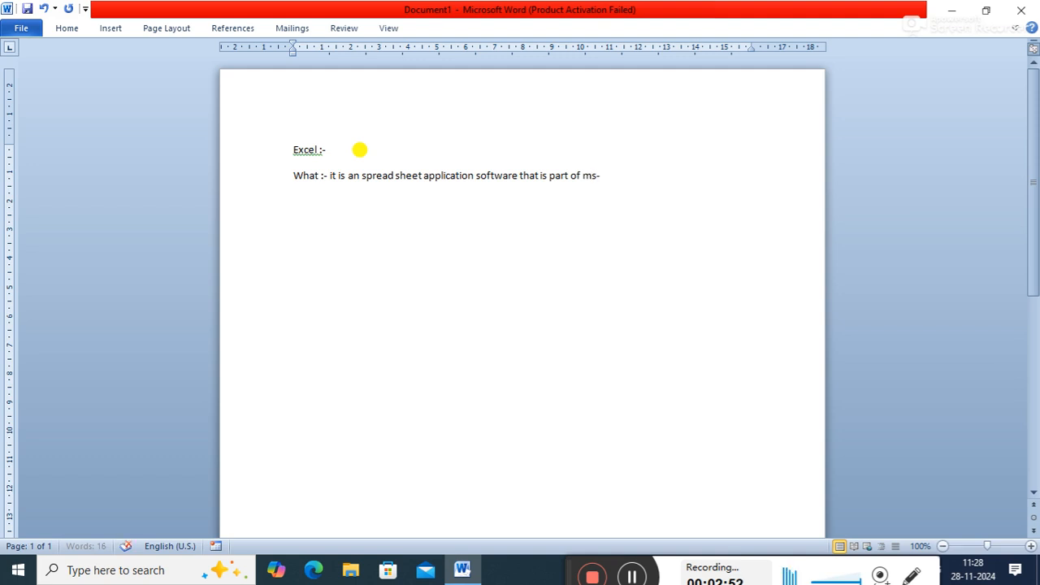
pyautogui.write('office ')
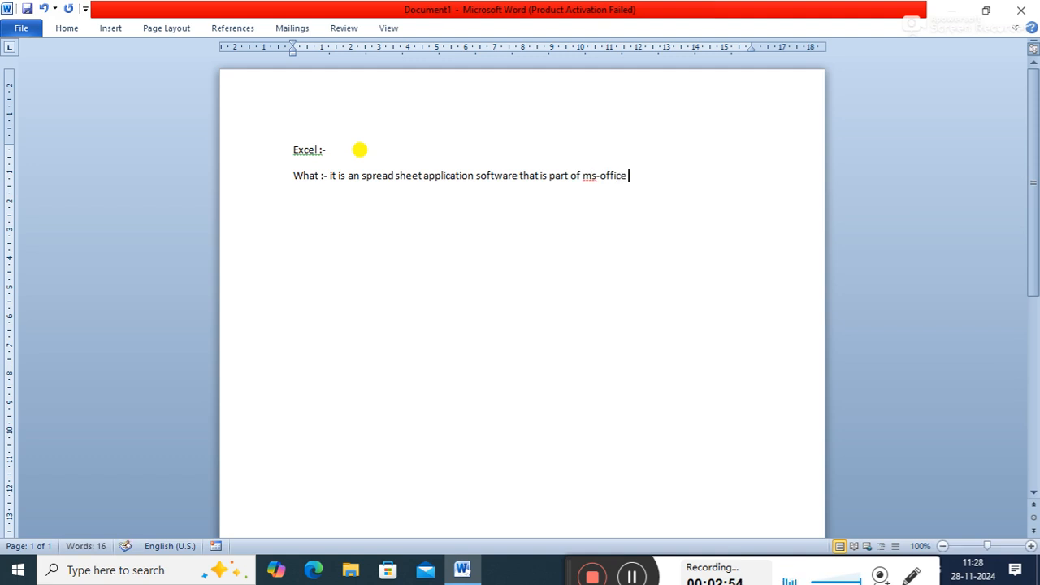
pyautogui.write('package.')
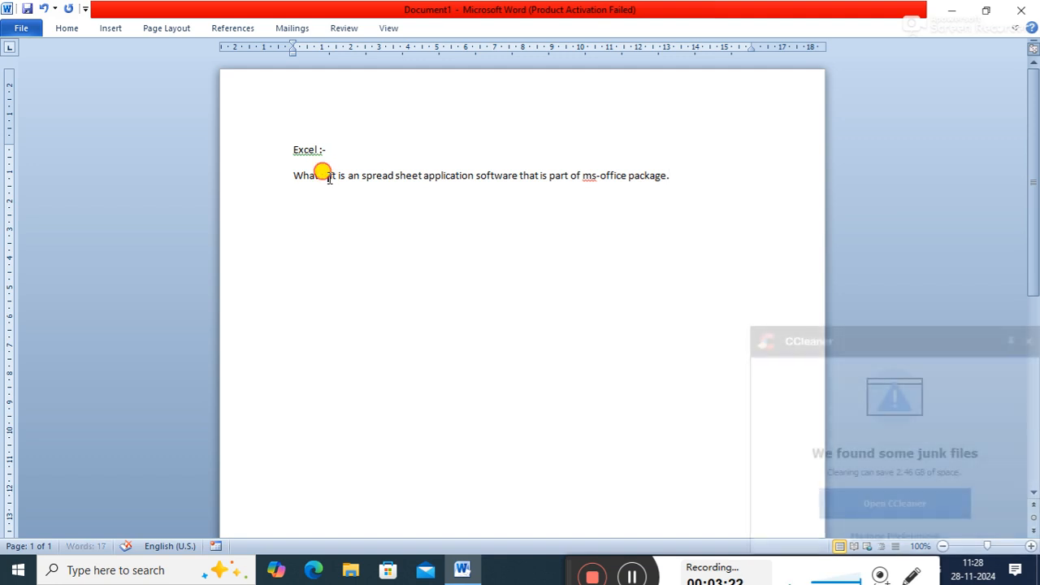
# - Dismiss the CCleaner junk files notification and clear the text selection in the What line
pyautogui.moveTo(322, 172); pyautogui.dragTo(370, 167)
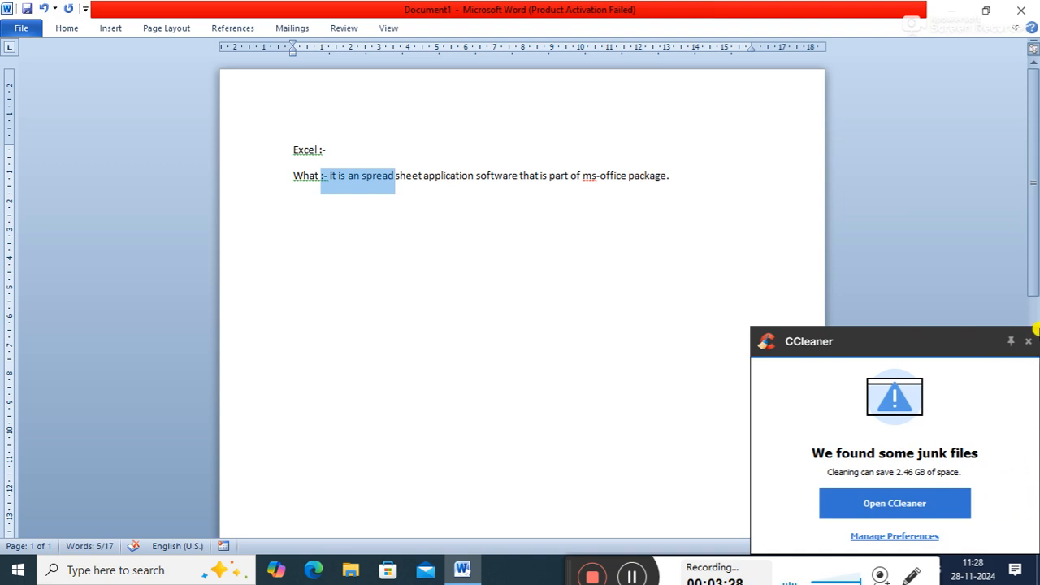
pyautogui.click(1028, 342)
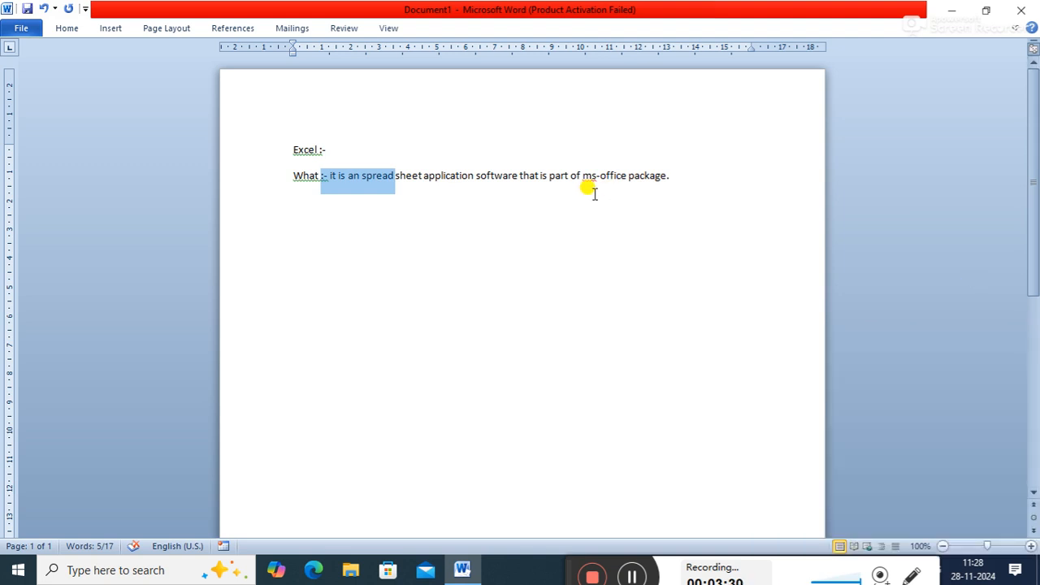
pyautogui.click(418, 187)
pyautogui.moveTo(350, 175); pyautogui.dragTo(429, 174)
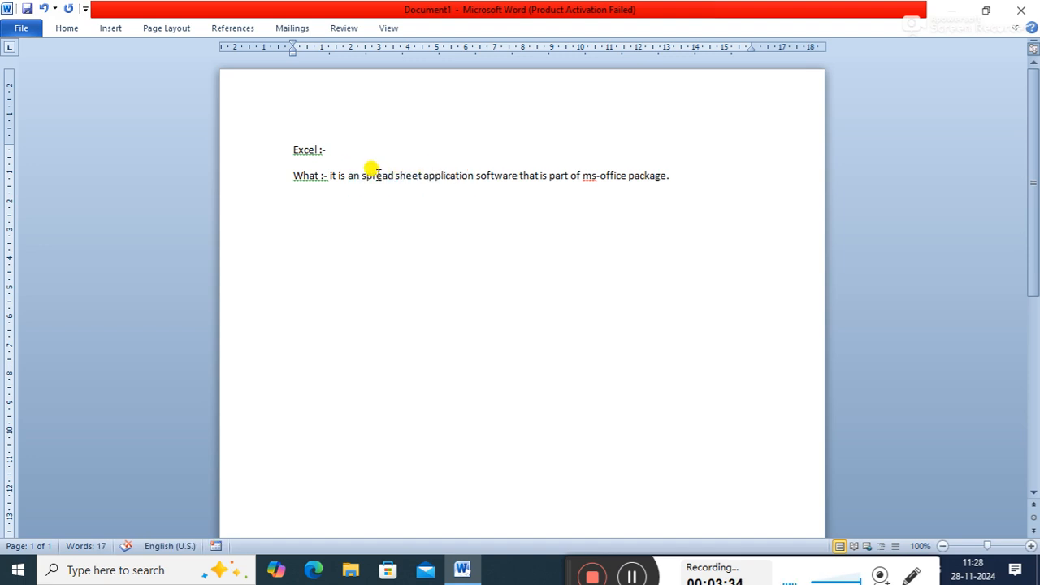
pyautogui.moveTo(360, 174); pyautogui.dragTo(460, 176)
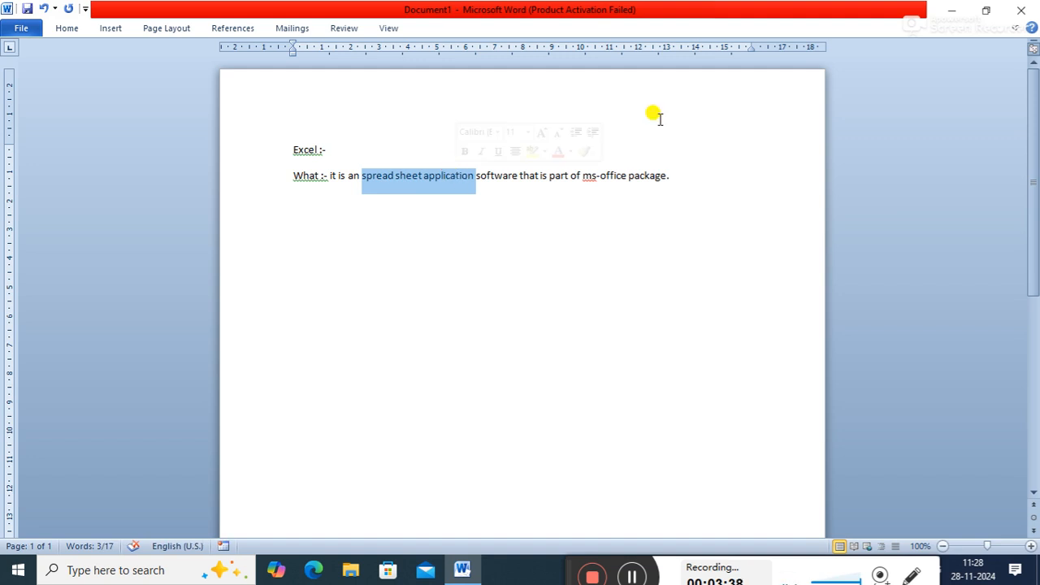
pyautogui.click(675, 174)
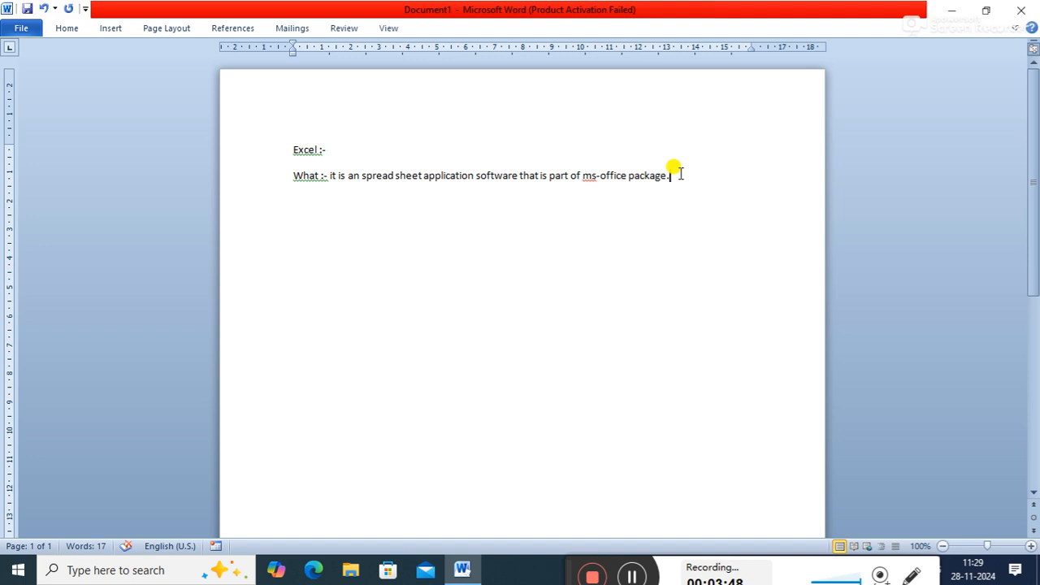
pyautogui.moveTo(321, 178); pyautogui.dragTo(422, 190)
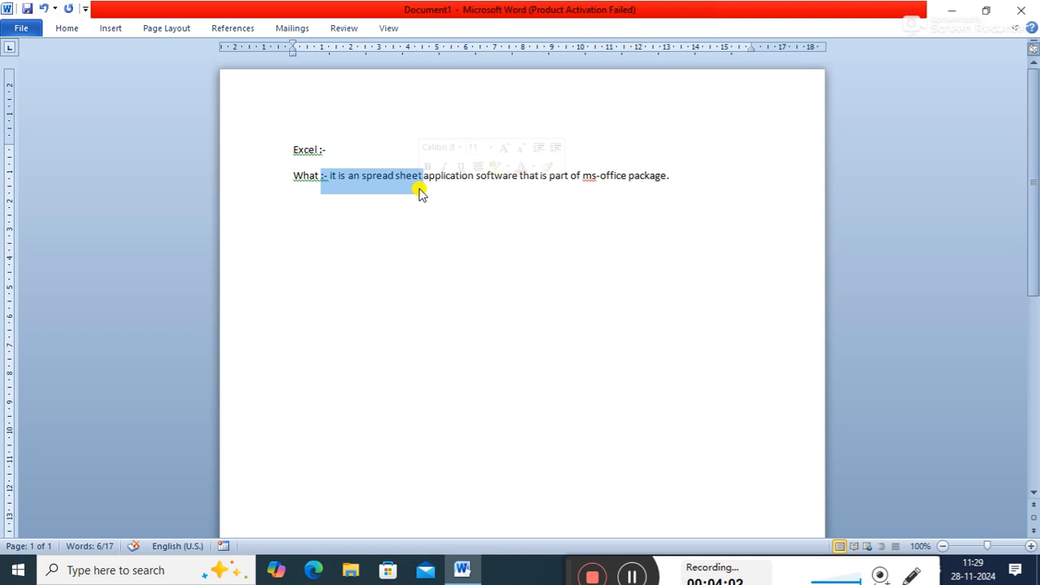
# - Start a new paragraph after the What sentence with the label "Why :-"
pyautogui.click(684, 181)
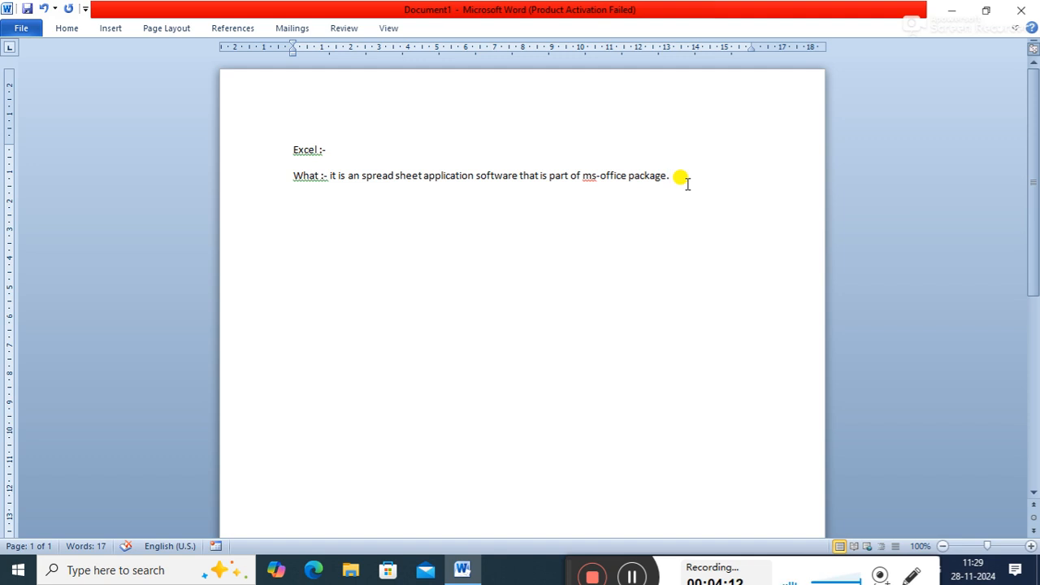
pyautogui.press('Return')
pyautogui.write('wha')
pyautogui.press('BackSpace')
pyautogui.write('y :')
pyautogui.write('-')
# - Continue the Why line with "there are several uses of ms-excel in which some of these are:"
pyautogui.write('there')
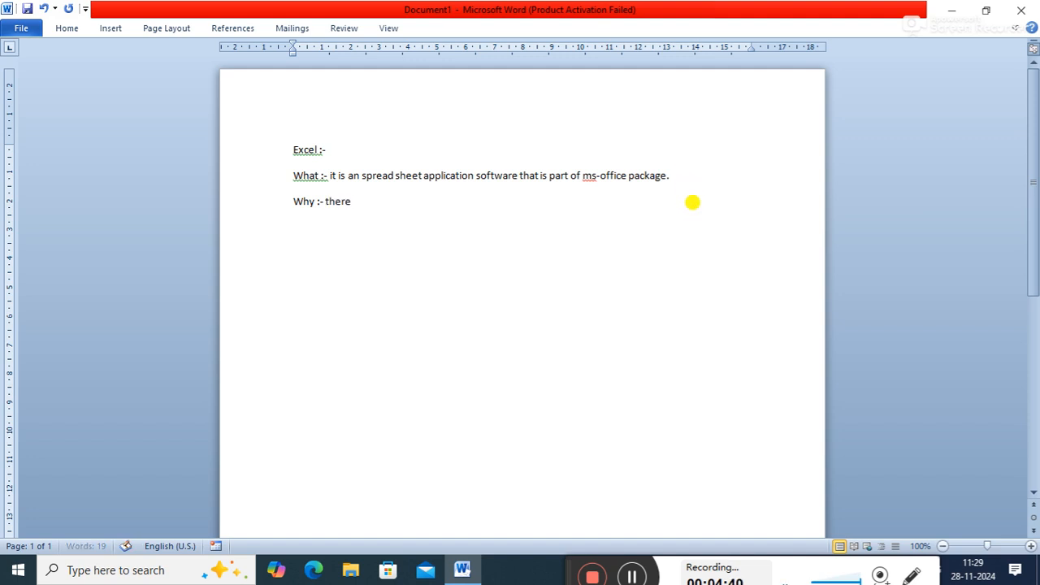
pyautogui.write(' are s')
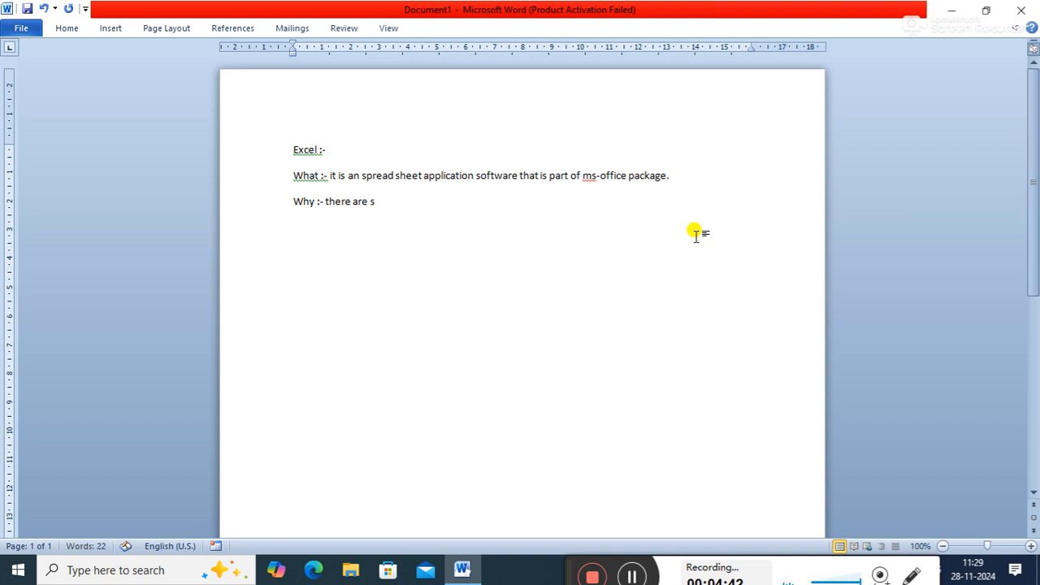
pyautogui.write('everal use')
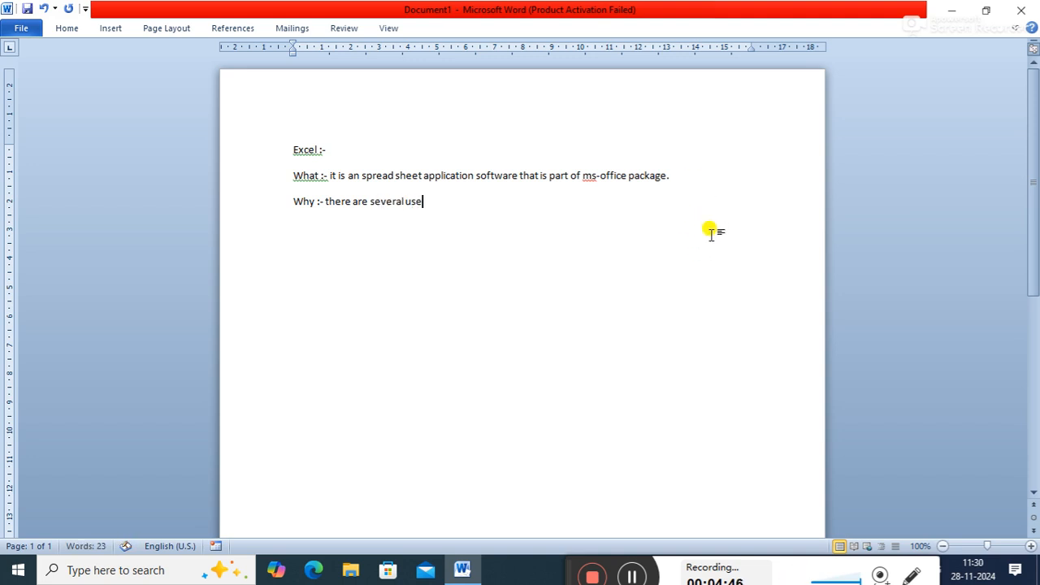
pyautogui.write('s of ms')
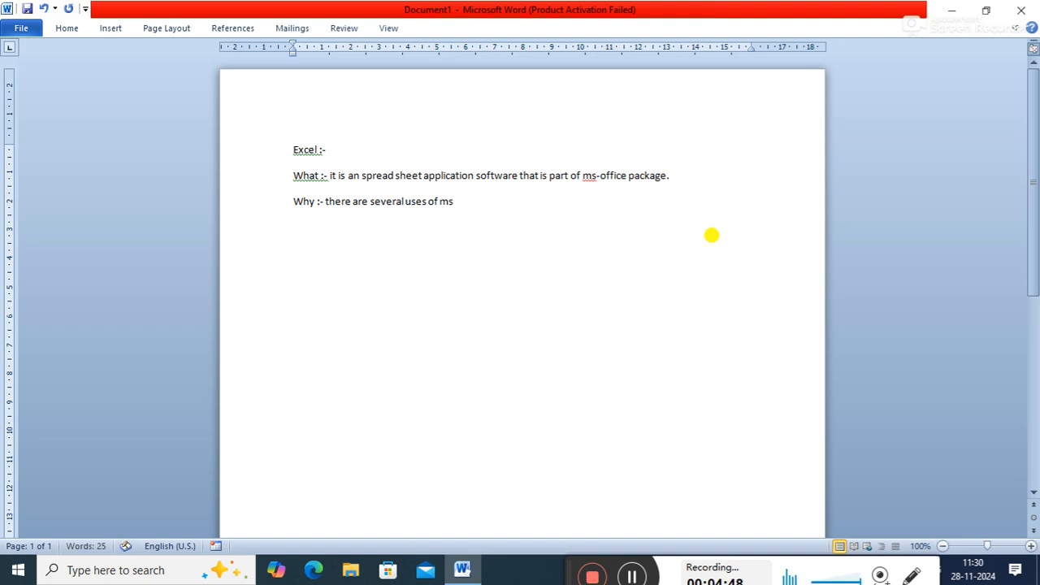
pyautogui.write('-exde')
pyautogui.press('BackSpace')
pyautogui.press('BackSpace')
pyautogui.write('ce')
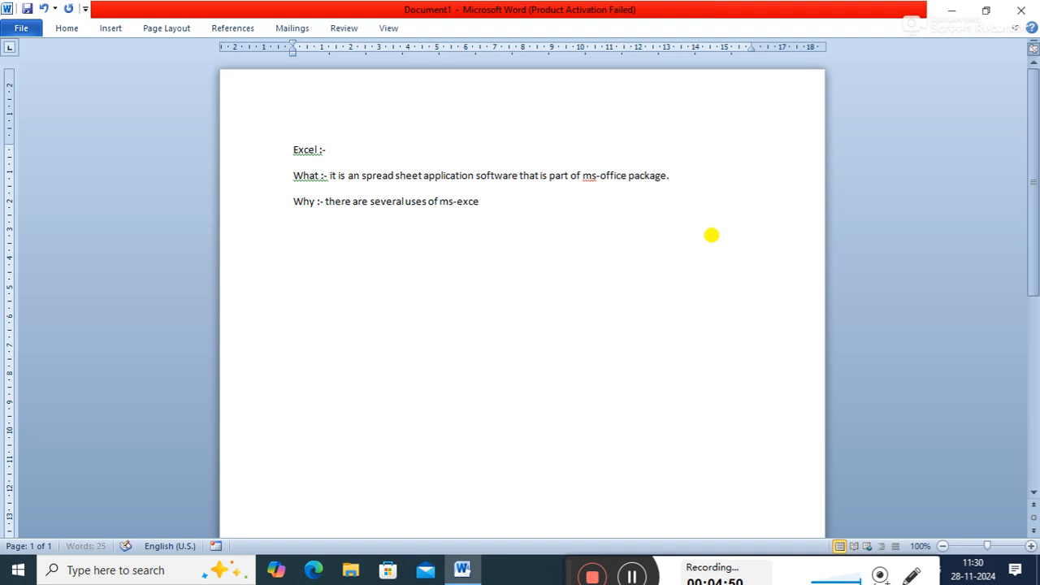
pyautogui.write('l in')
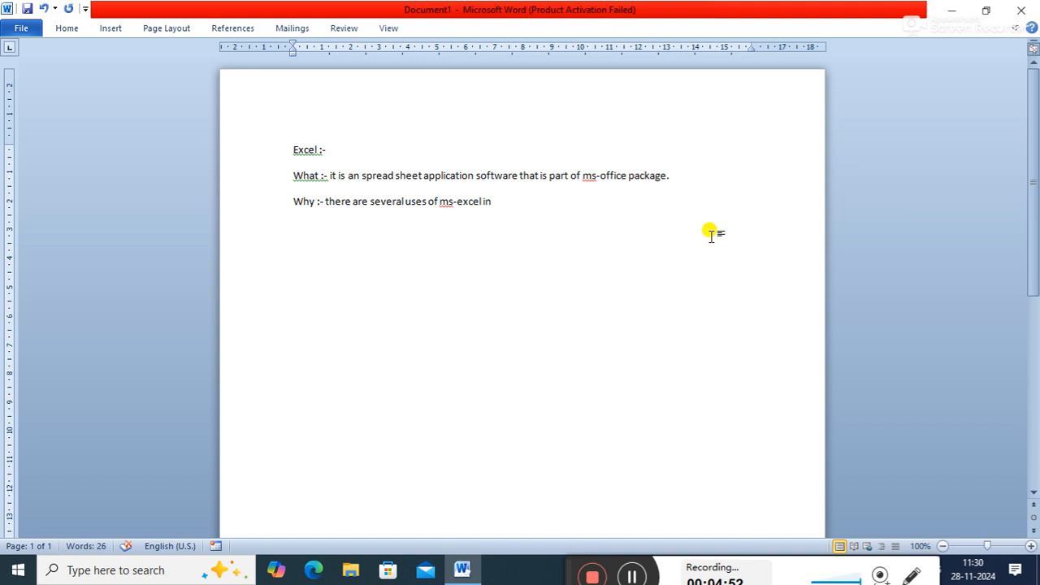
pyautogui.write(' which some')
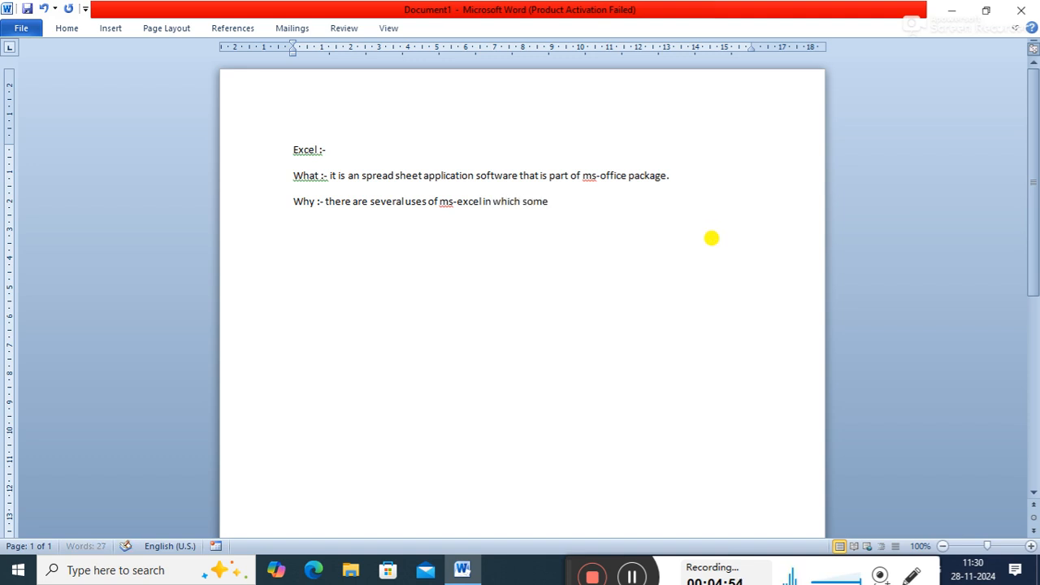
pyautogui.write(' of thease ar')
pyautogui.press('BackSpace')
pyautogui.press('BackSpace')
pyautogui.press('BackSpace')
pyautogui.press('BackSpace')
pyautogui.press('BackSpace')
pyautogui.press('BackSpace')
pyautogui.write('se a')
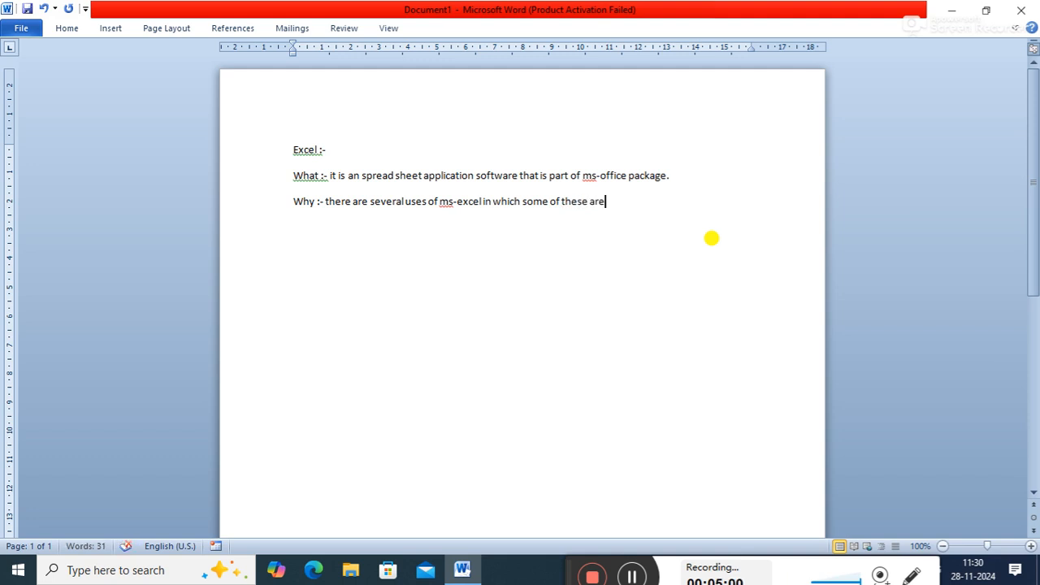
pyautogui.write('re:')
# - Start a numbered list below the Why line with the items "Invoicing" and "Automation"
pyautogui.press('Return')
pyautogui.write('1.')
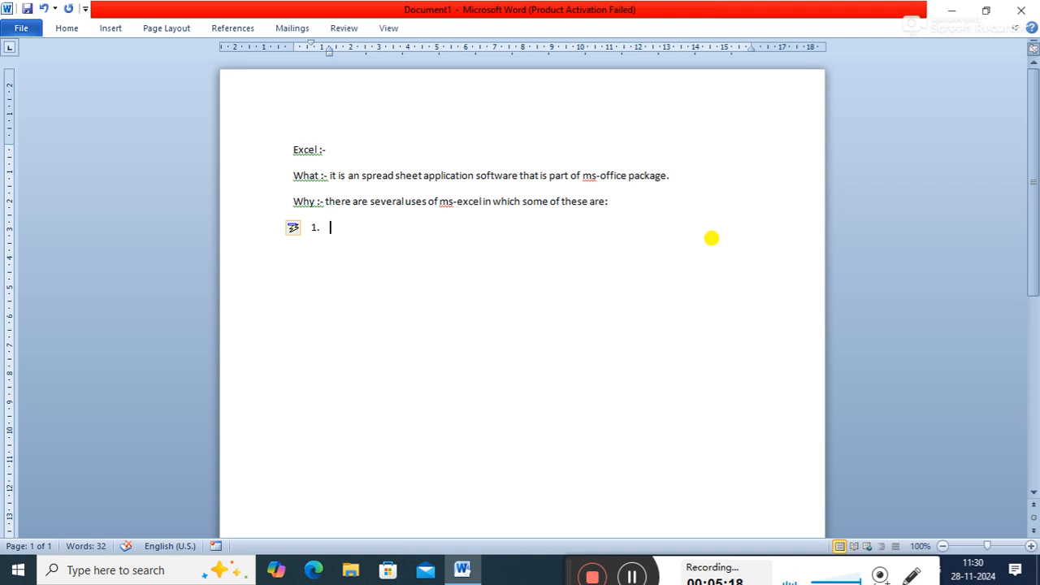
pyautogui.write('invoicing')
pyautogui.press('Return')
pyautogui.write('automation')
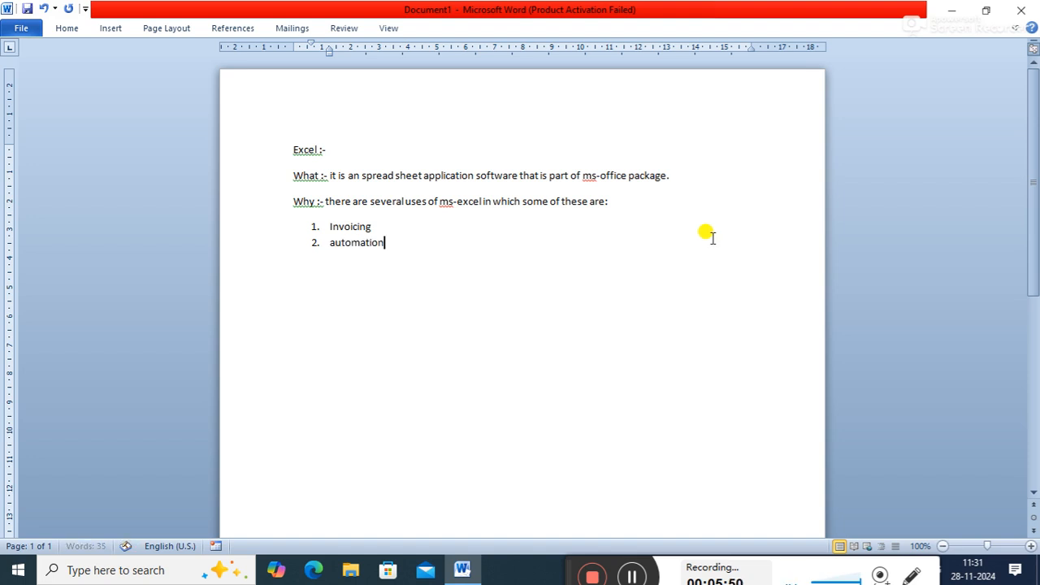
pyautogui.press('Return')
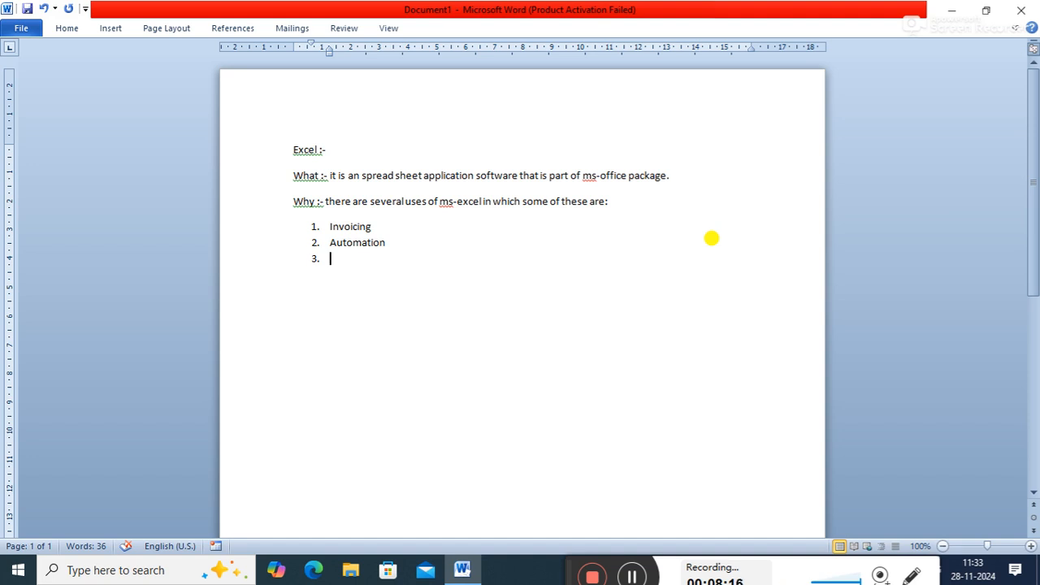
# - Add "Grade card project" and "Certificate project" as items 3 and 4 of the numbered list
pyautogui.write('grade card project')
pyautogui.press('Return')
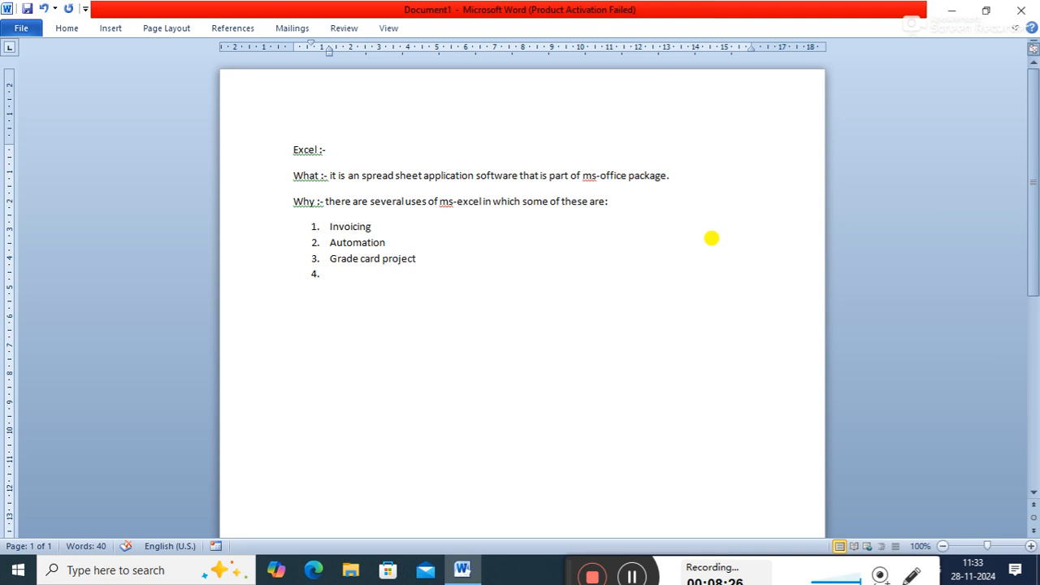
pyautogui.write('certif')
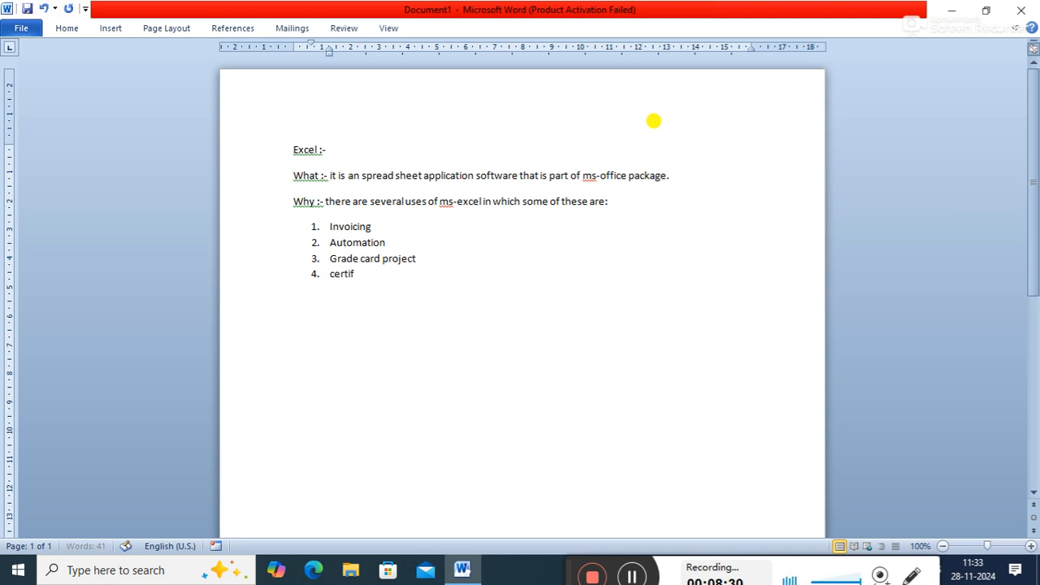
pyautogui.write('icate project')
pyautogui.press('Return')
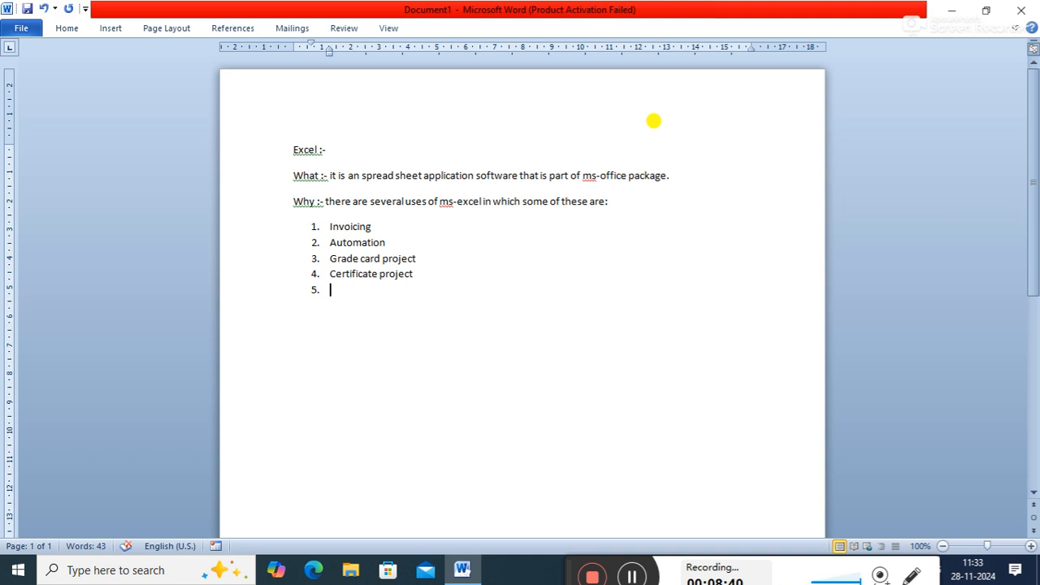
# - Add "Id card project" and "Data entry" as list items 5 and 6, and start an empty item 7
pyautogui.write('Id card project')
pyautogui.press('Return')
pyautogui.write('Data en')
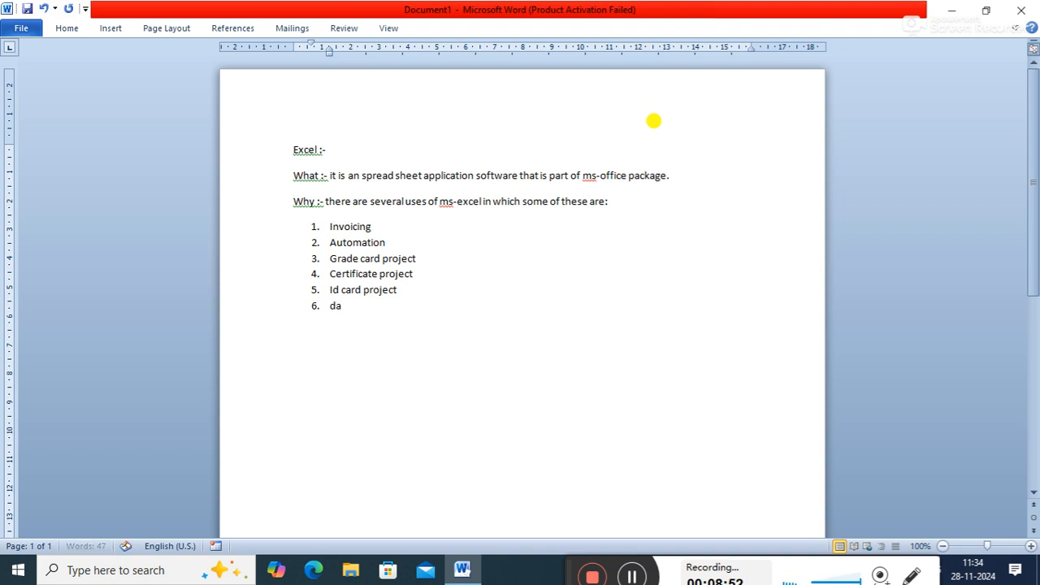
pyautogui.write('try')
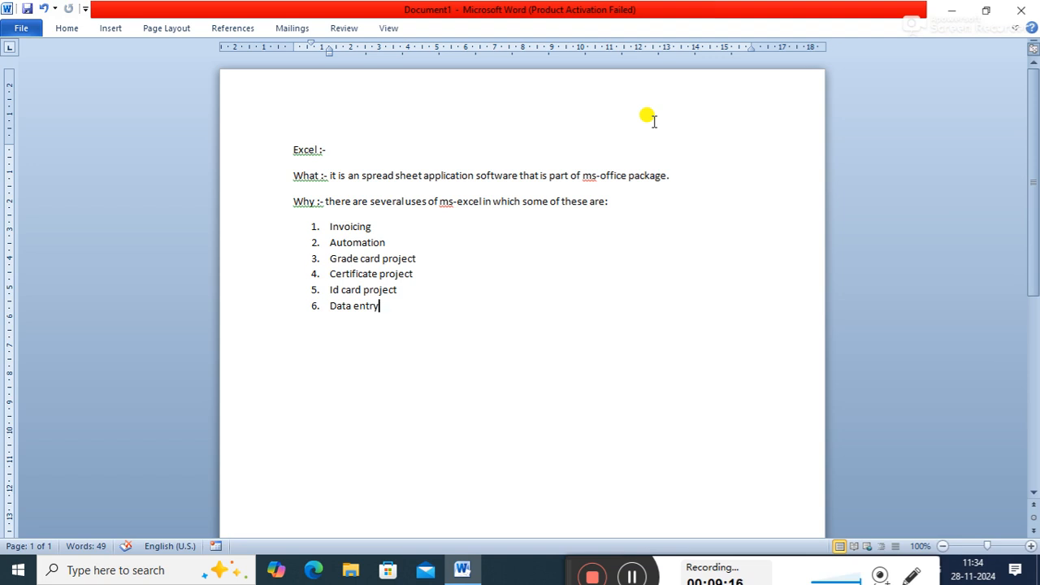
pyautogui.press('Return')
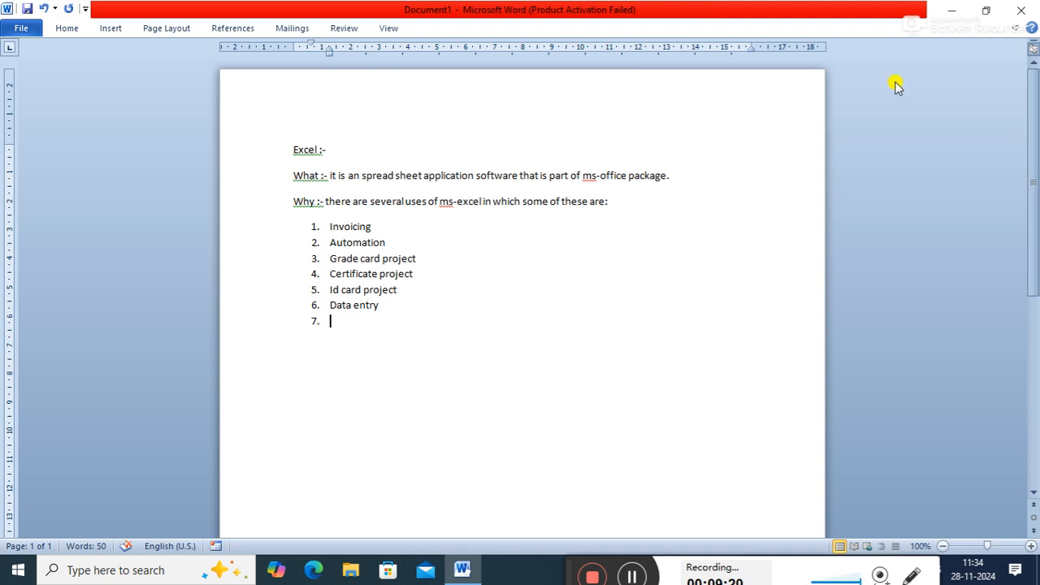
# - Add "Data cleaning" and "Data processing" as items 7 and 8 of the numbered list, and start an empty item 9
pyautogui.scroll(-1, 1033, 118)
pyautogui.moveTo(1033, 117); pyautogui.dragTo(1034, 126)
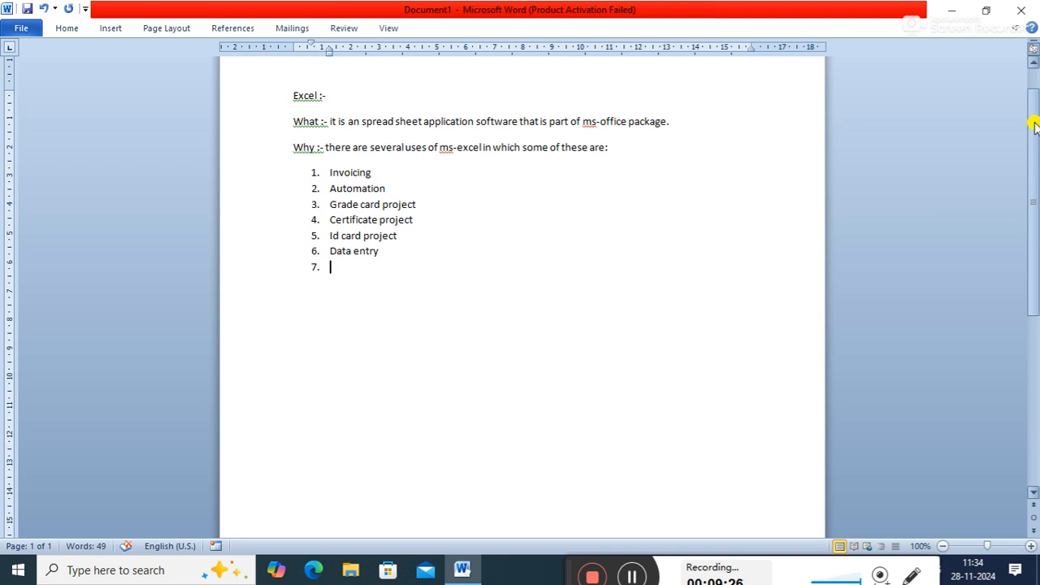
pyautogui.moveTo(1034, 141); pyautogui.dragTo(1033, 148)
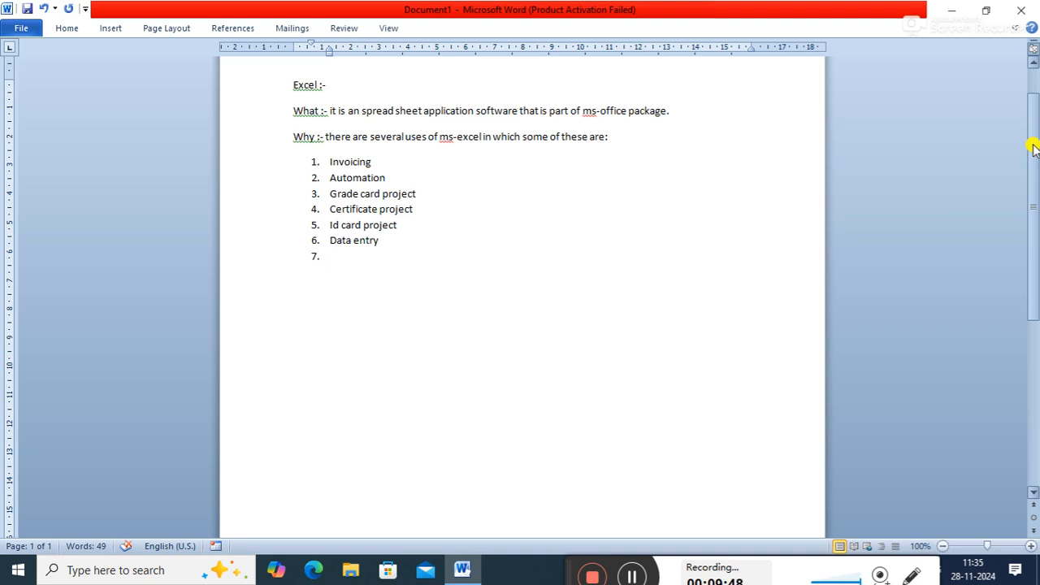
pyautogui.write('data cleaning')
pyautogui.press('Return')
pyautogui.write('data proces')
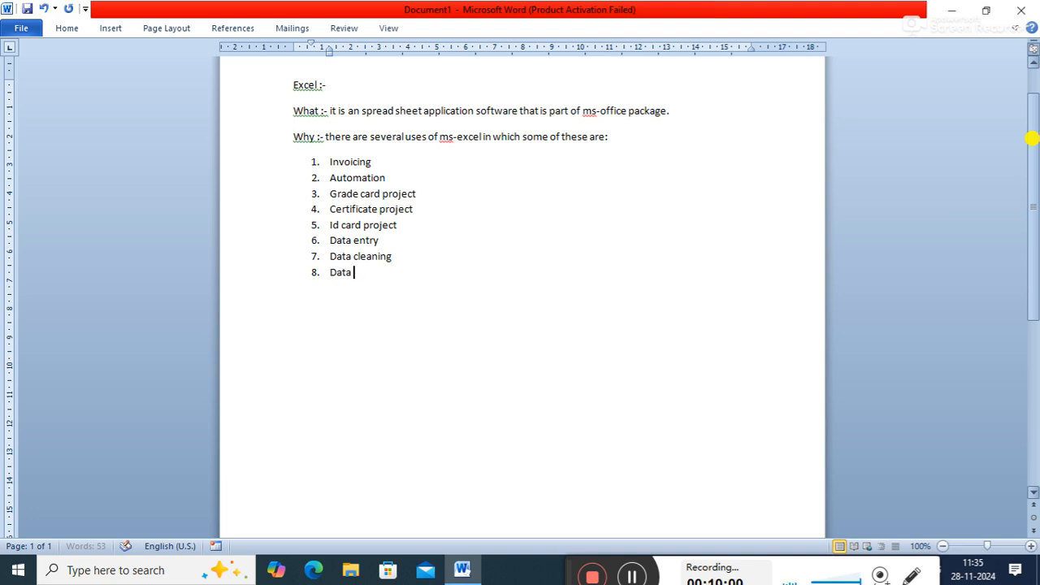
pyautogui.write('sing')
pyautogui.press('Return')
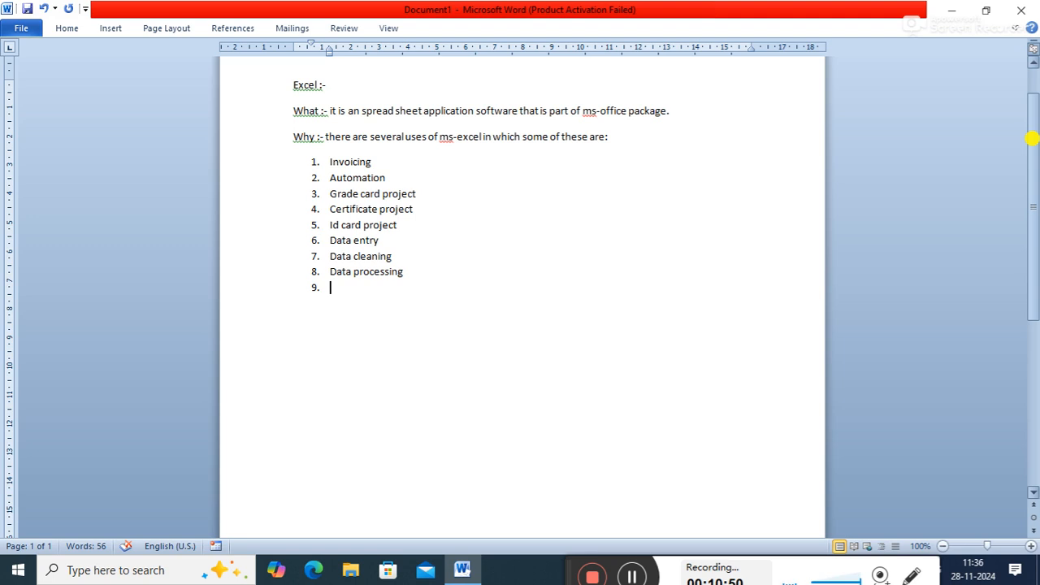
# - Add "Data visualization" and "Data analysis" as items 9 and 10 of the numbered list
pyautogui.write('data visu')
pyautogui.write('lization')
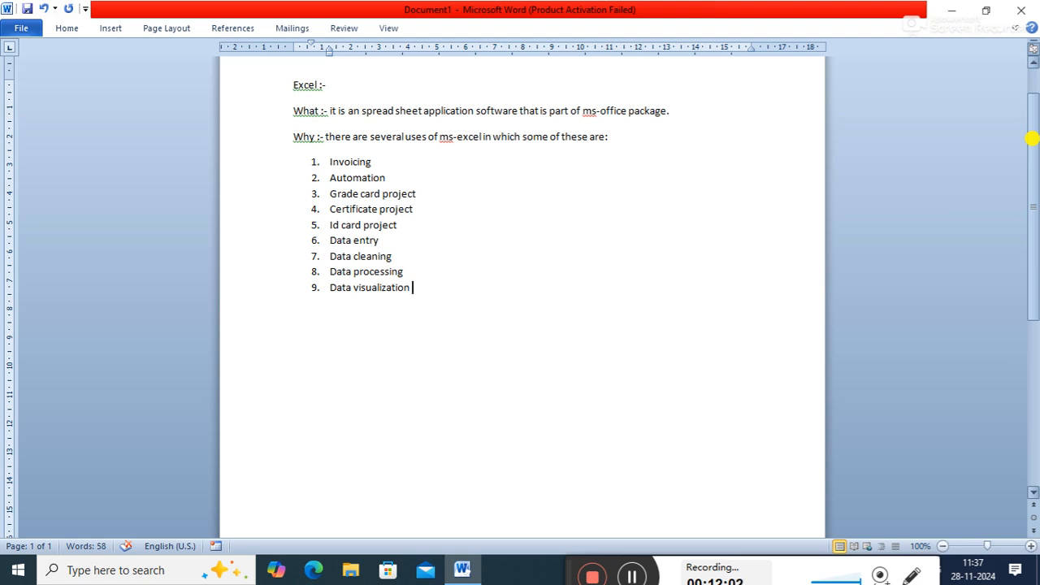
pyautogui.press('Return')
pyautogui.write('data')
pyautogui.write(' anal')
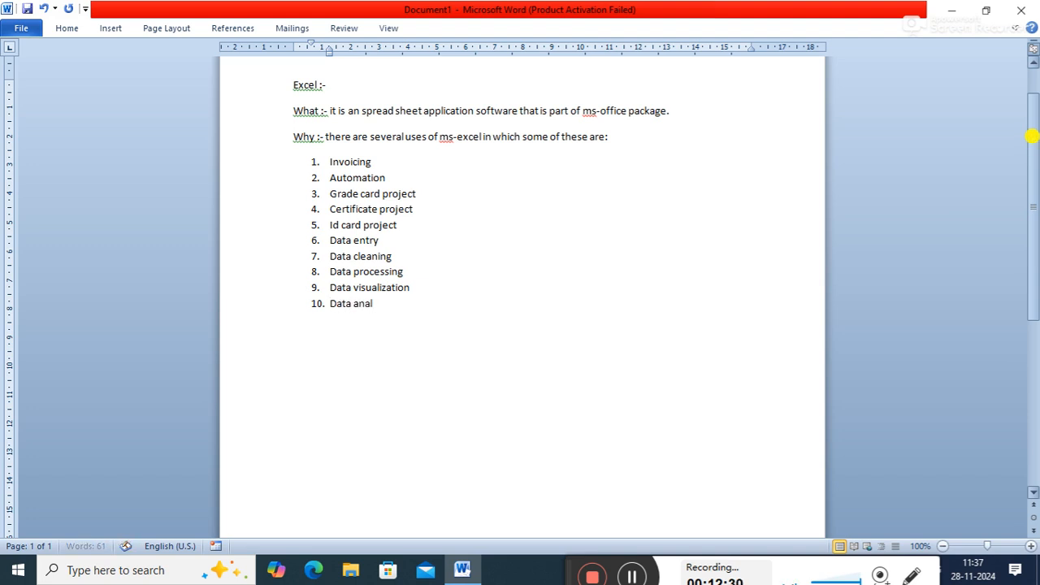
pyautogui.write('ysis')
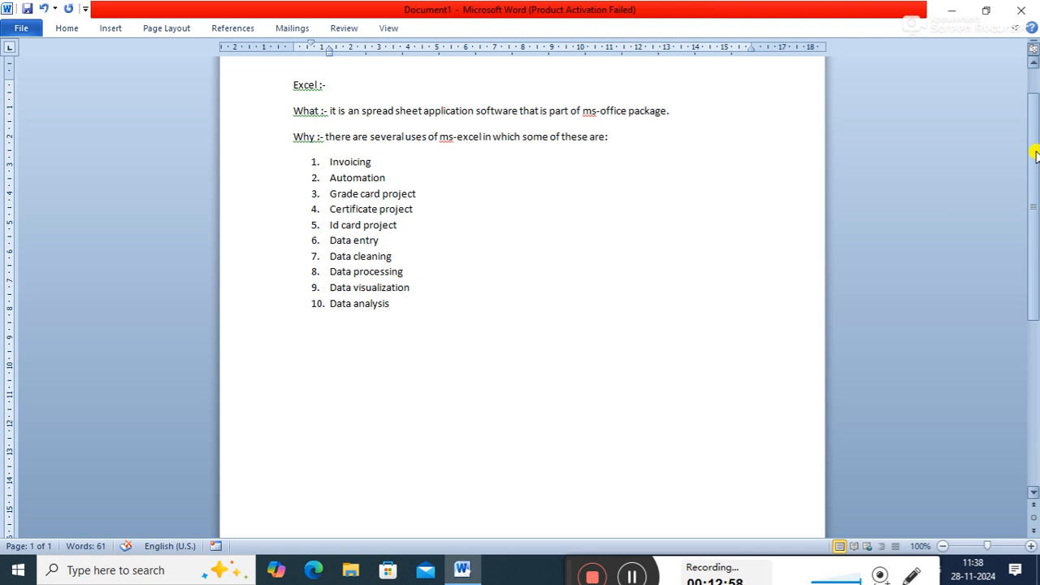
# - Add "Salary slip" as item 11 and end the numbered list with a plain paragraph below it
pyautogui.press('Return')
pyautogui.write('salary s')
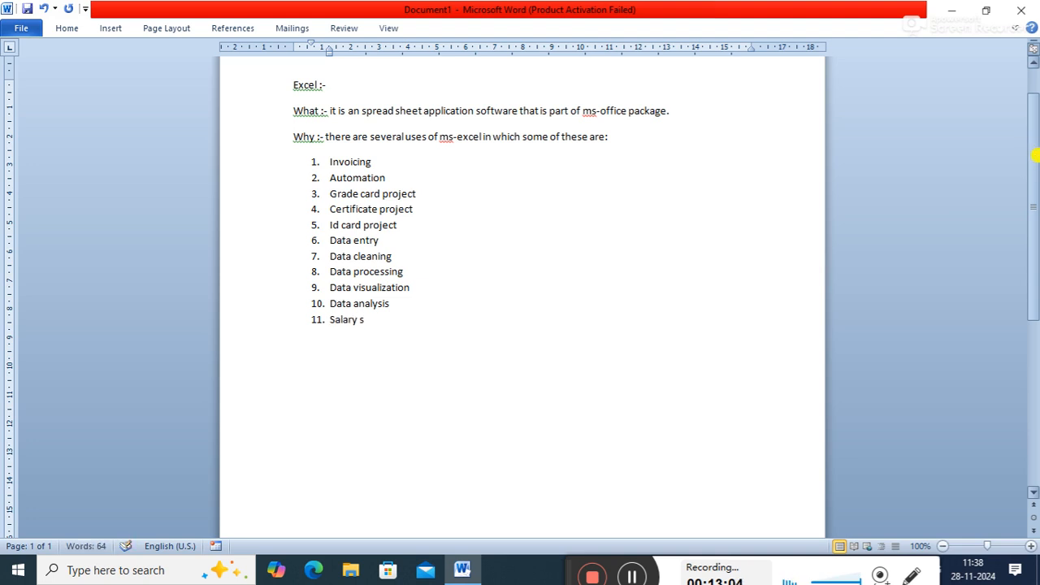
pyautogui.write('lip')
pyautogui.press('Return')
pyautogui.press('Return')
pyautogui.write('how')
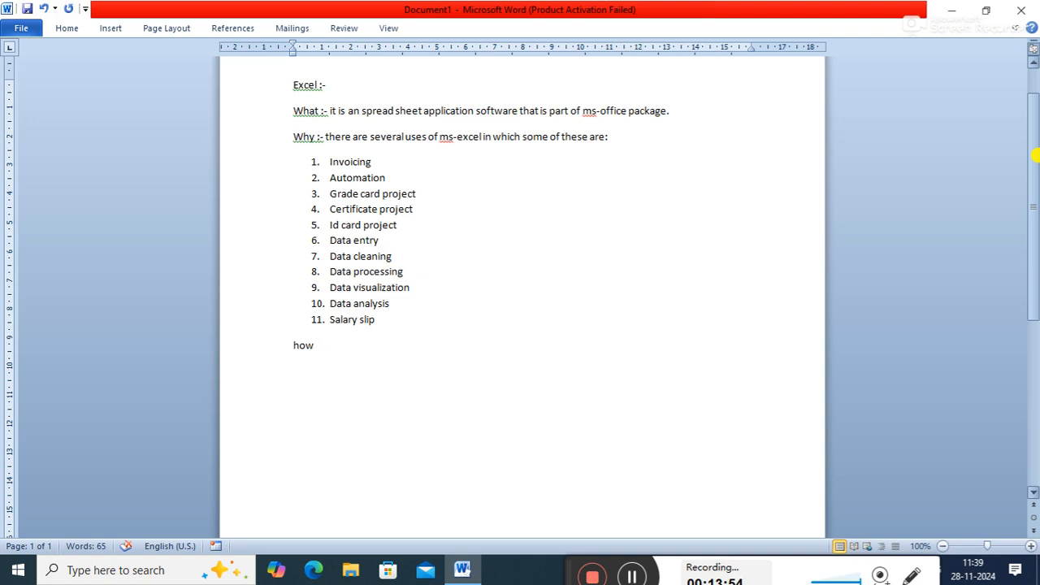
pyautogui.press('BackSpace')
pyautogui.press('BackSpace')
pyautogui.press('BackSpace')
# - Enter the line "Terms used in excel :" below the list of uses and start a new paragraph
pyautogui.write('terms used')
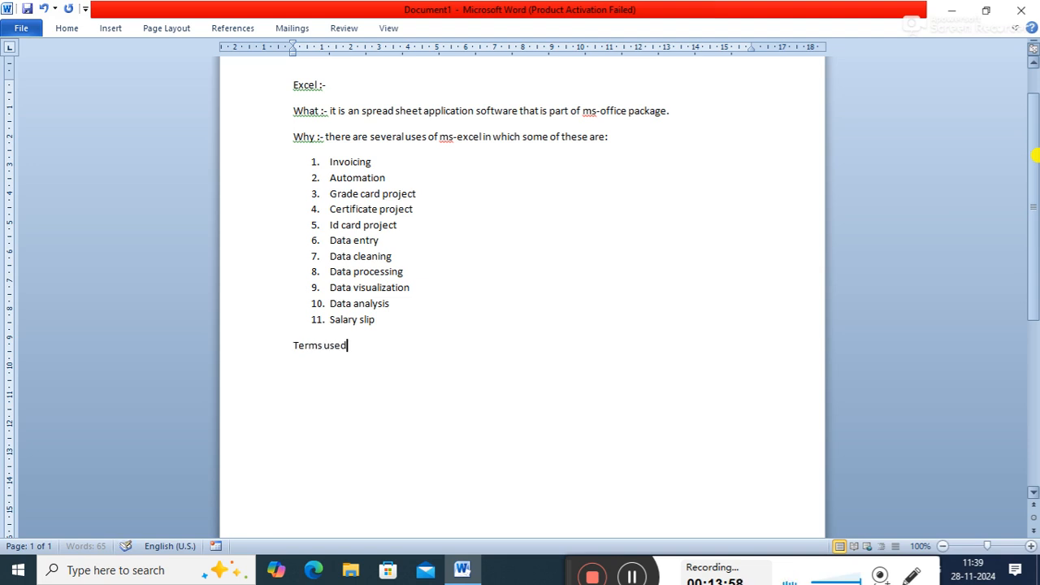
pyautogui.write(' in excel :')
pyautogui.press('Return')
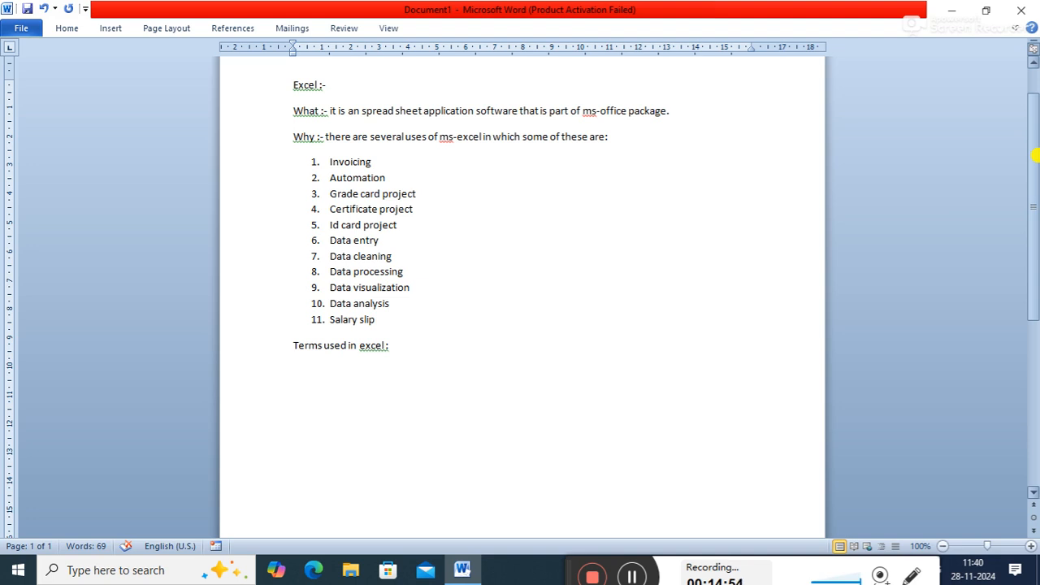
# - Start a new numbered list under the terms line with "Cell reference :-" as its first item
pyautogui.write('1. cel')
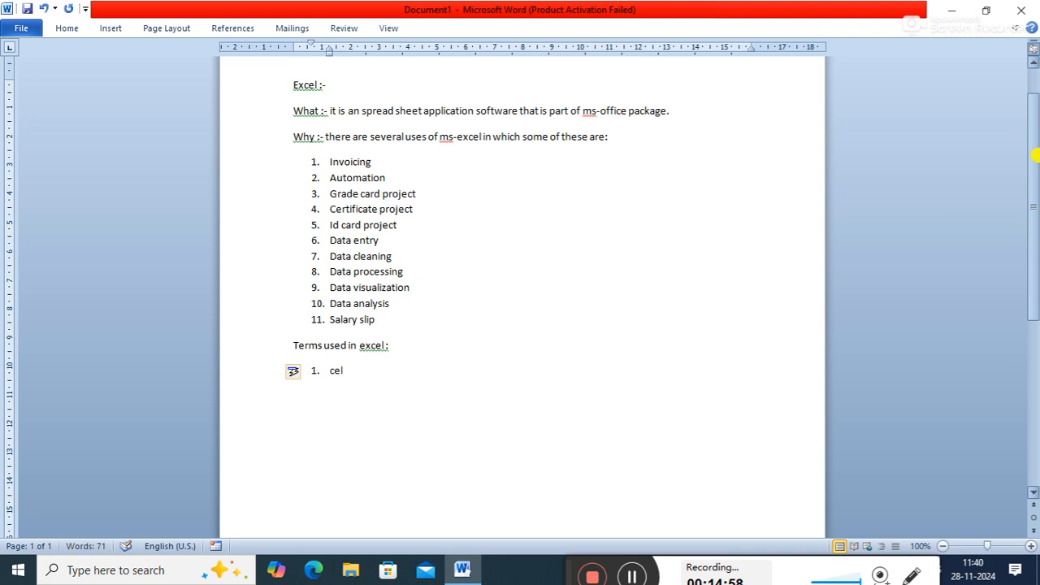
pyautogui.write('l referen')
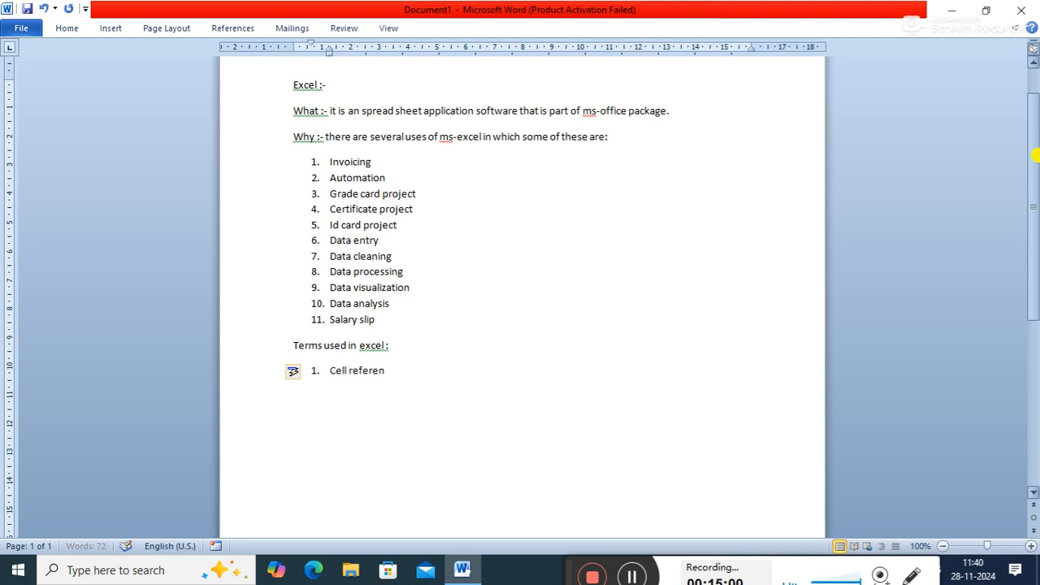
pyautogui.write('ce :-')
# - Launch Excel and dismiss the Ultimate Suite trial offer and the Office activation wizard
pyautogui.press('super+r')
pyautogui.write('excel')
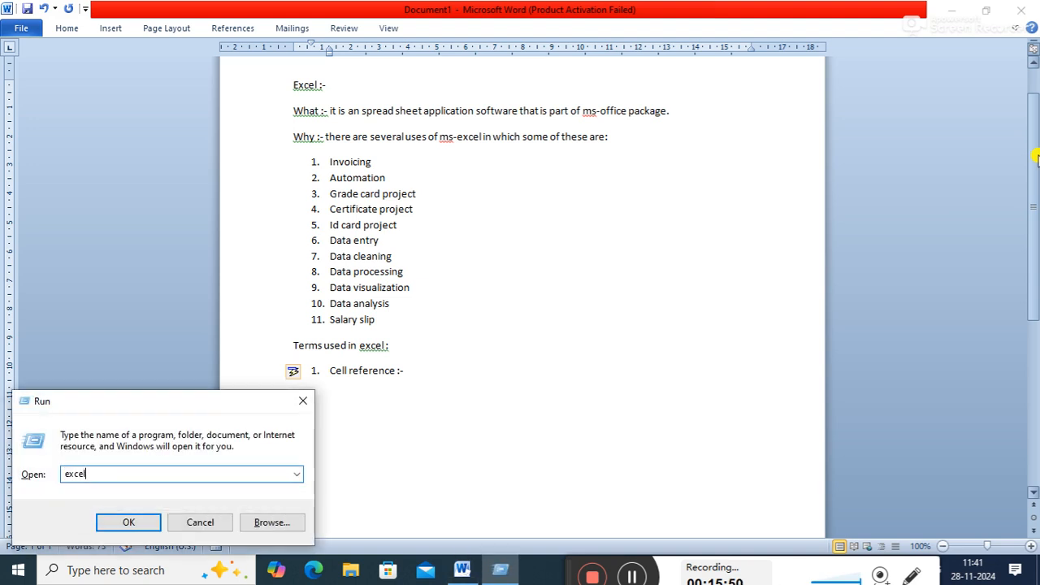
pyautogui.press('Return')
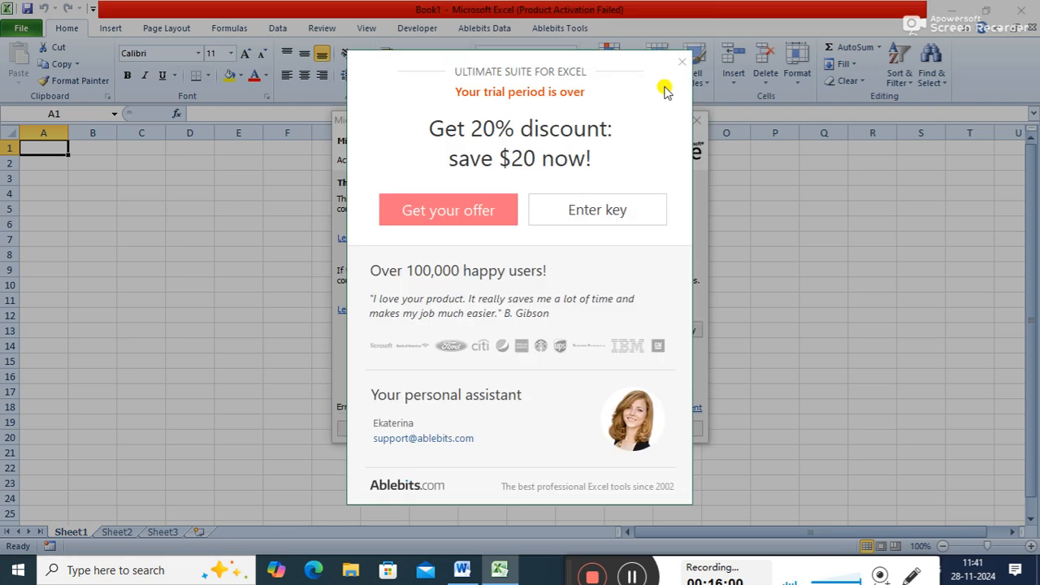
pyautogui.click(681, 62)
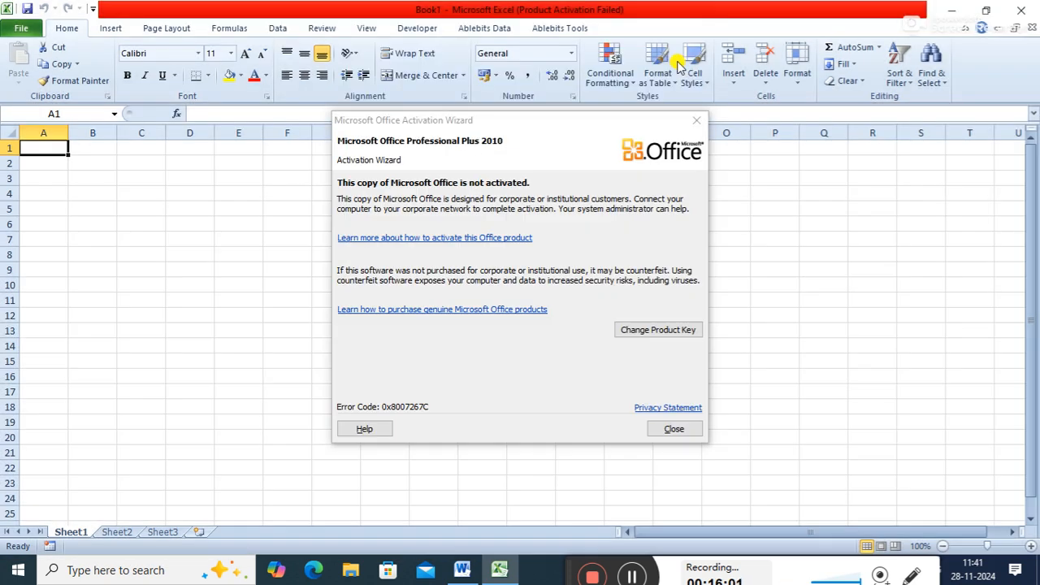
pyautogui.click(697, 120)
# - Select various single cells across the empty Sheet1, finishing at K7, to examine the worksheet grid
pyautogui.click(307, 240)
pyautogui.click(290, 191)
pyautogui.click(178, 223)
pyautogui.click(472, 251)
pyautogui.click(659, 247)
pyautogui.click(317, 195)
pyautogui.moveTo(90, 148); pyautogui.dragTo(90, 157)
pyautogui.click(92, 238)
pyautogui.click(443, 258)
pyautogui.click(291, 234)
pyautogui.click(285, 313)
pyautogui.click(334, 238)
pyautogui.click(529, 235)
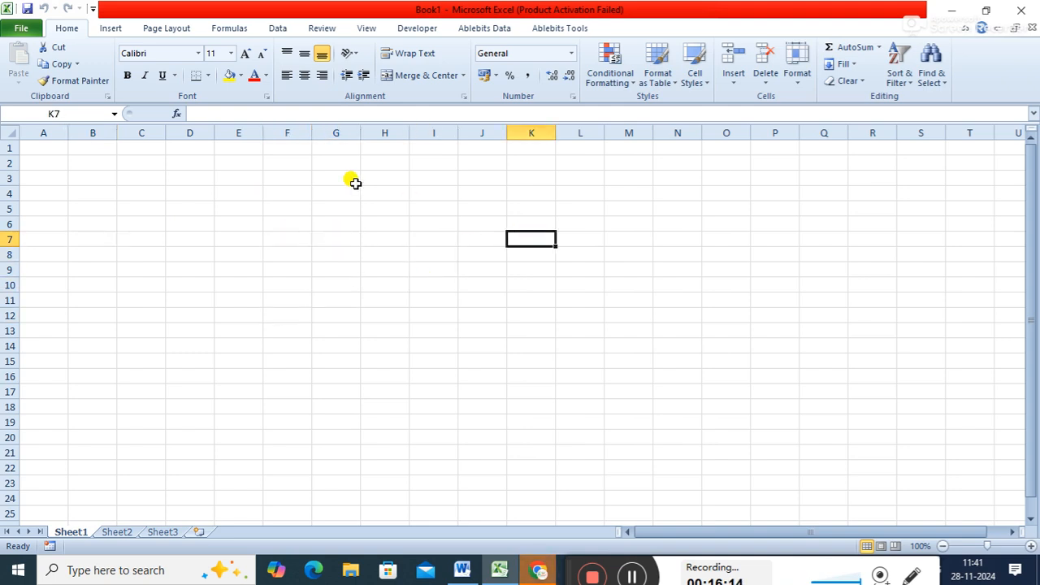
# - Examine how columns and rows meet by selecting A1, column A, row 1, row 2, and finally cell C2
pyautogui.click(39, 148)
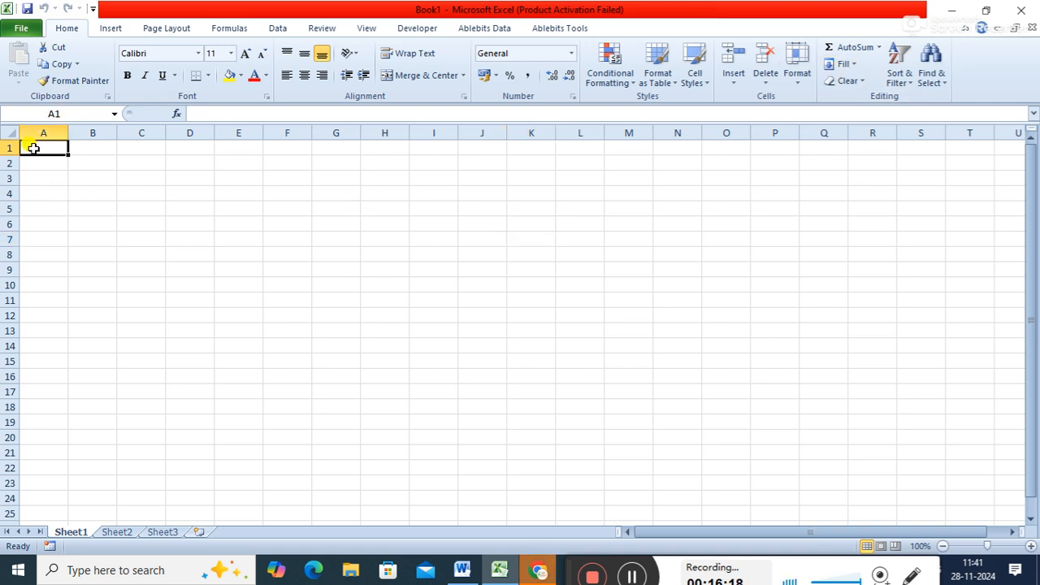
pyautogui.click(47, 127)
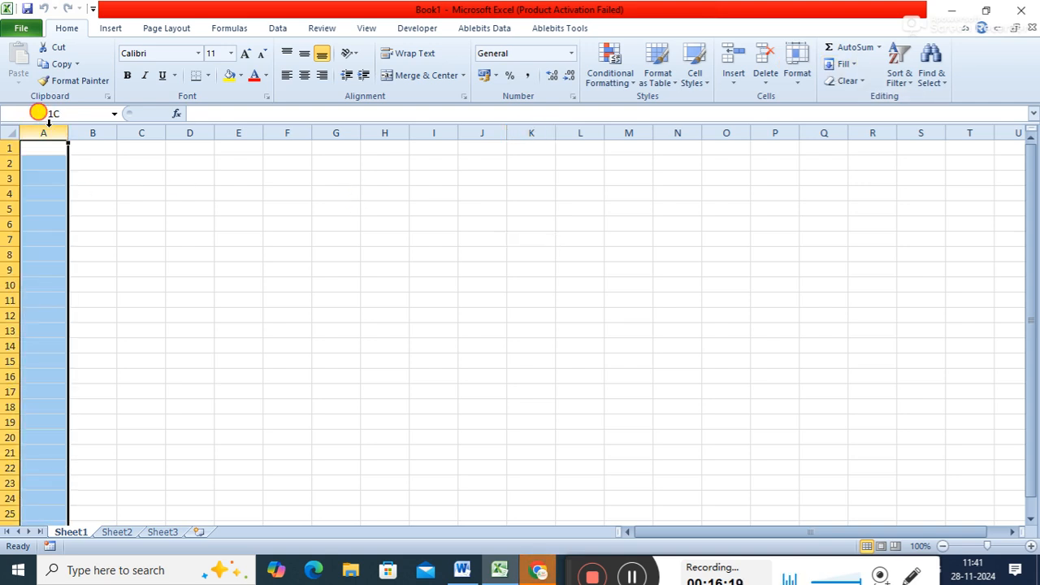
pyautogui.click(5, 148)
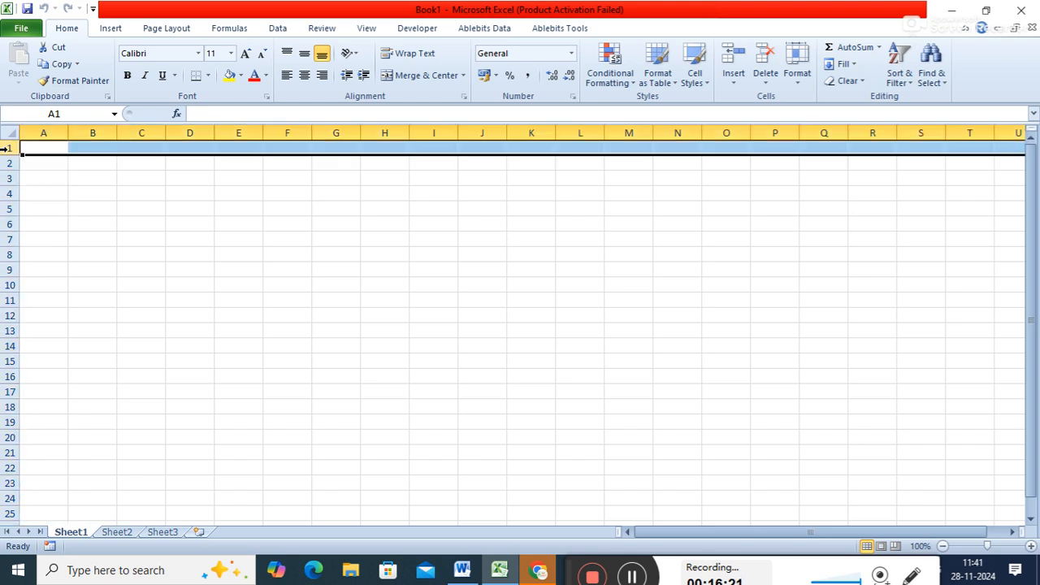
pyautogui.click(50, 124)
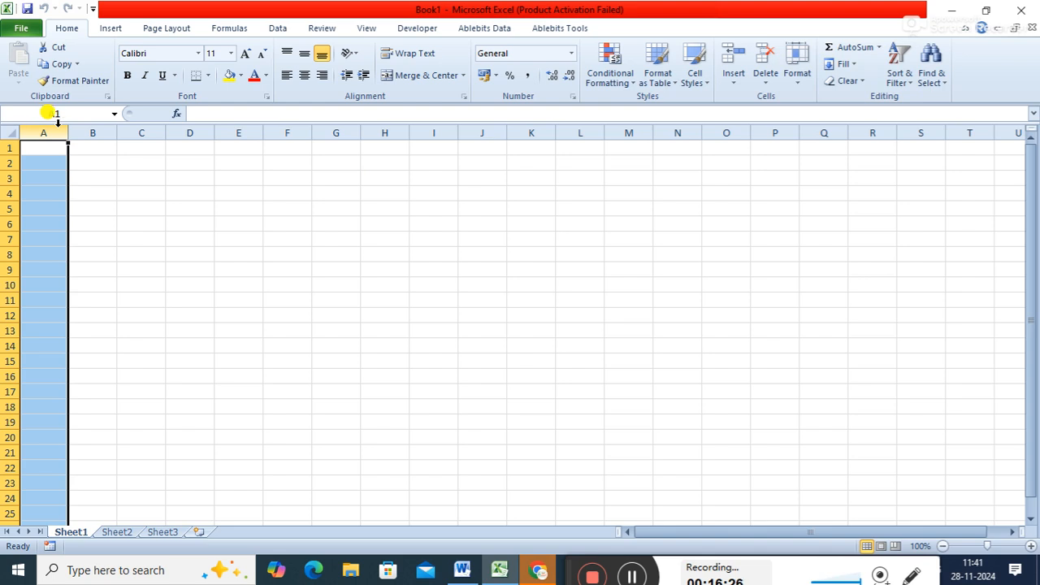
pyautogui.click(7, 162)
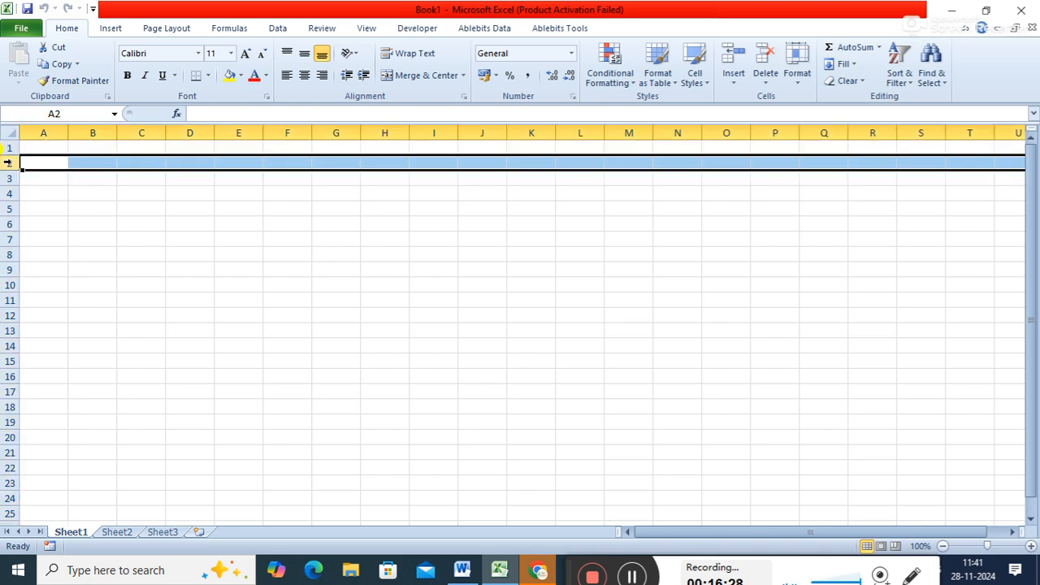
pyautogui.click(102, 162)
pyautogui.click(136, 164)
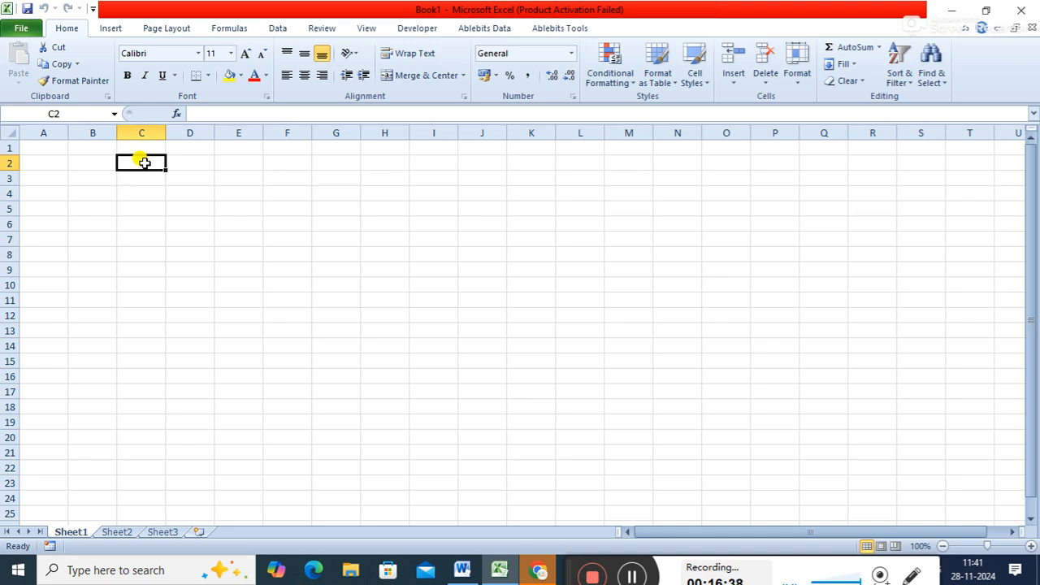
# - Return to the Word document and continue the Cell reference item with "intersection of row and column is called cell"
pyautogui.click(955, 17)
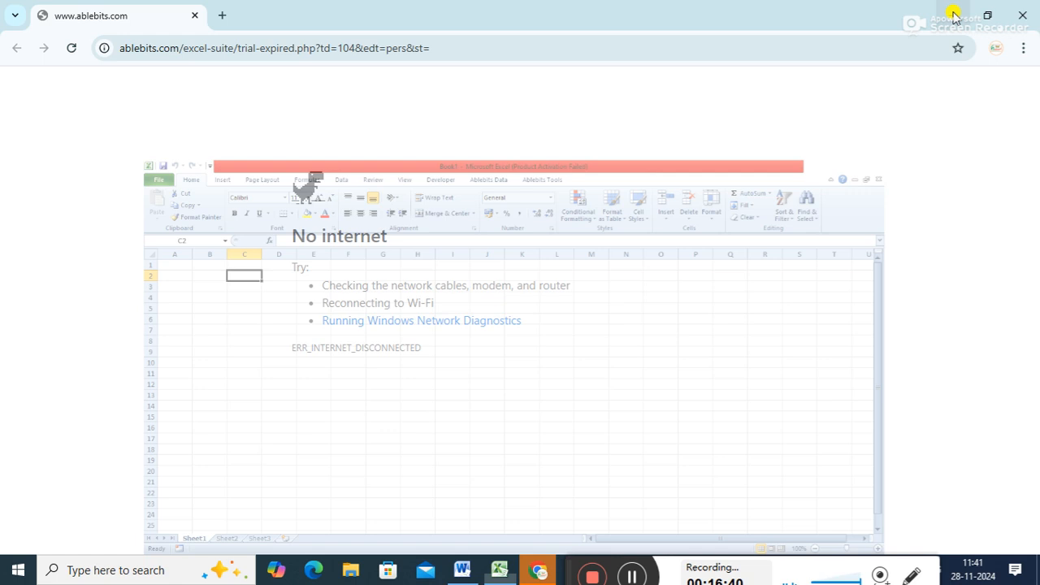
pyautogui.click(951, 11)
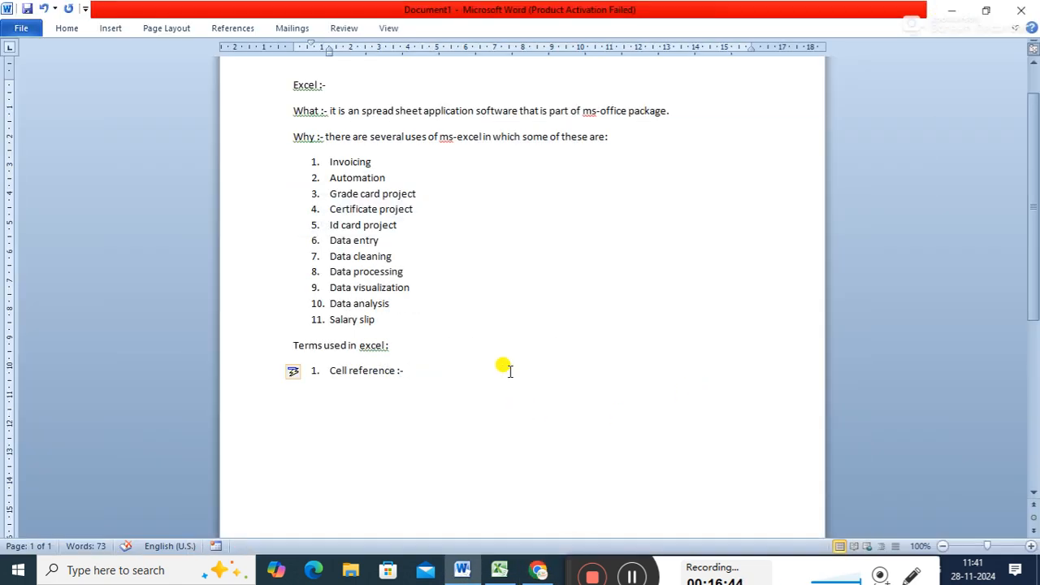
pyautogui.write('intersection of row')
pyautogui.write('and column is c')
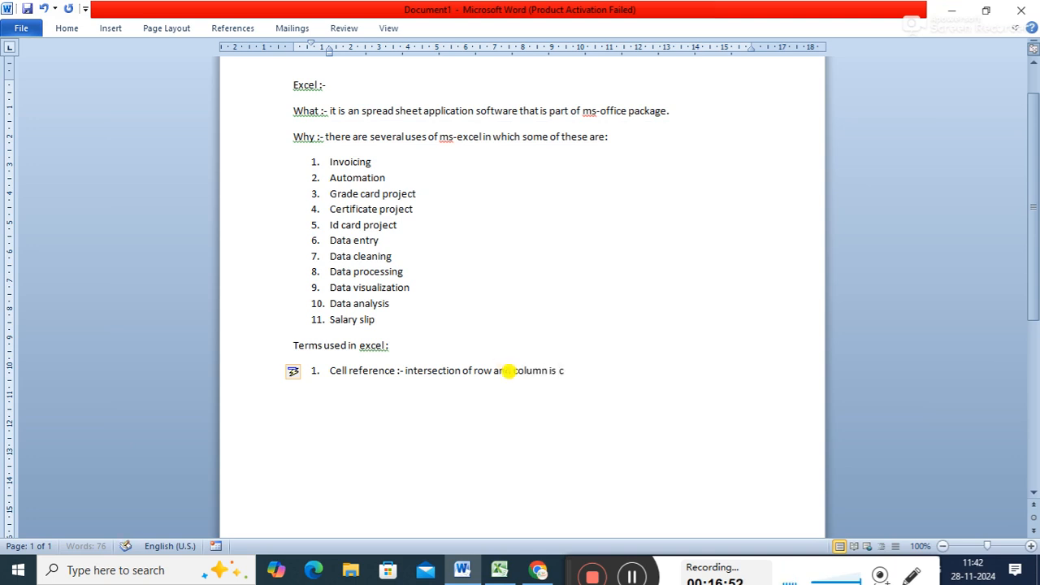
pyautogui.write('alled cell and a')
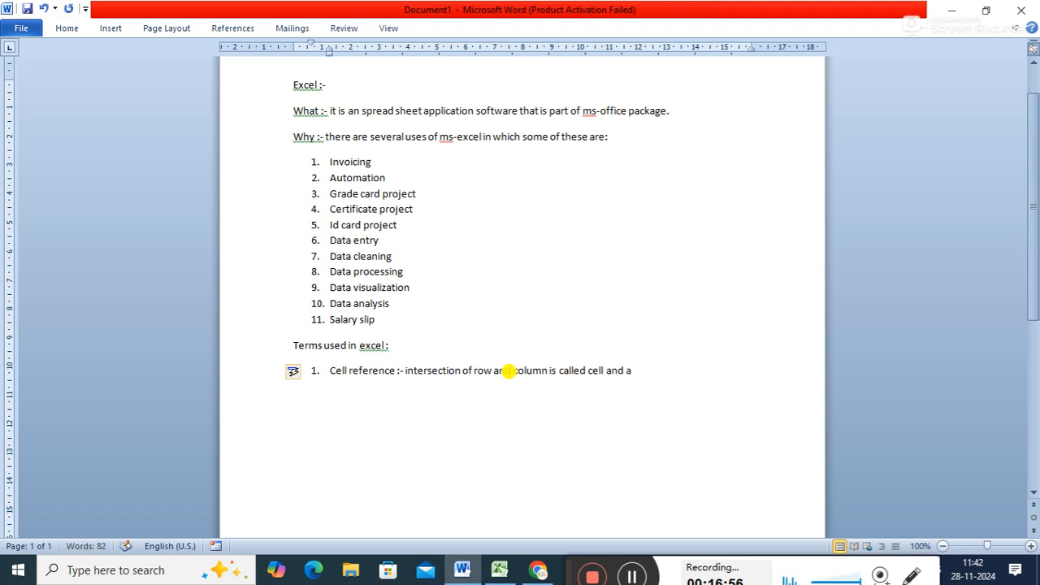
pyautogui.write('ddress of')
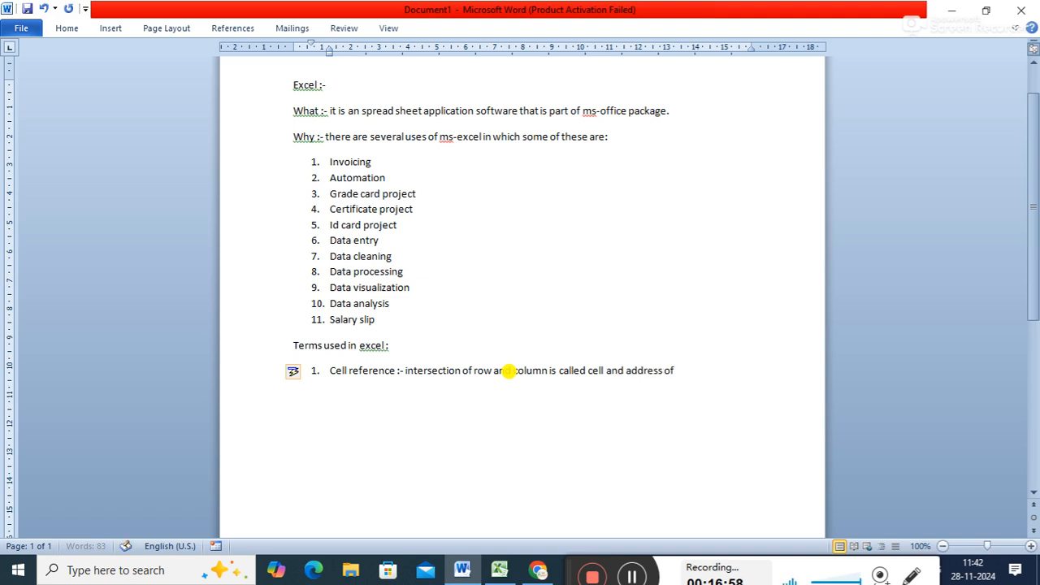
pyautogui.write(' a particula')
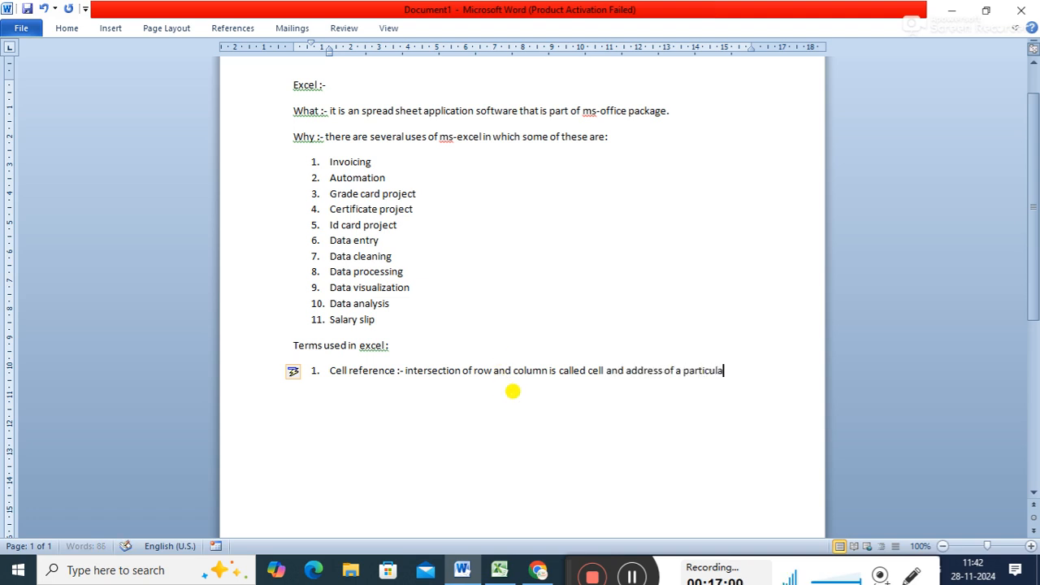
pyautogui.write('r cell is called cell')
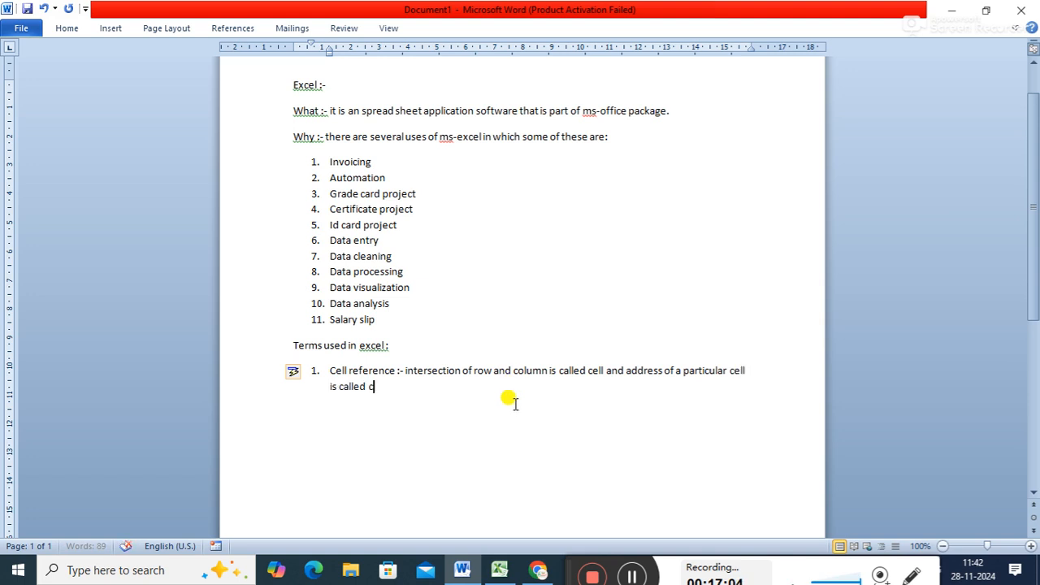
pyautogui.write(' reference.')
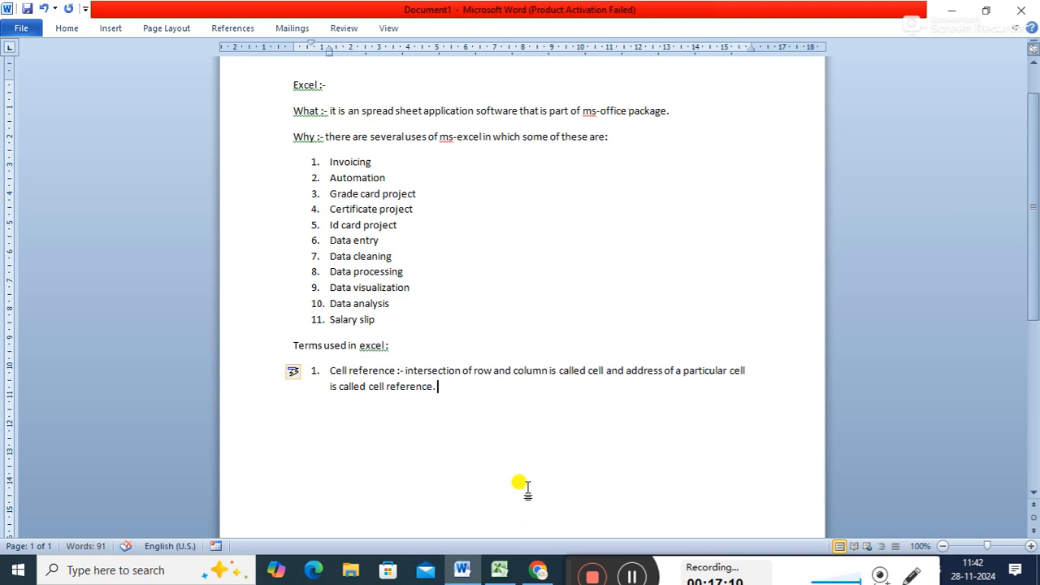
# - Switch to Excel and select individual cells such as E9, G5 and D5 to examine their cell references
pyautogui.click(499, 570)
pyautogui.click(233, 264)
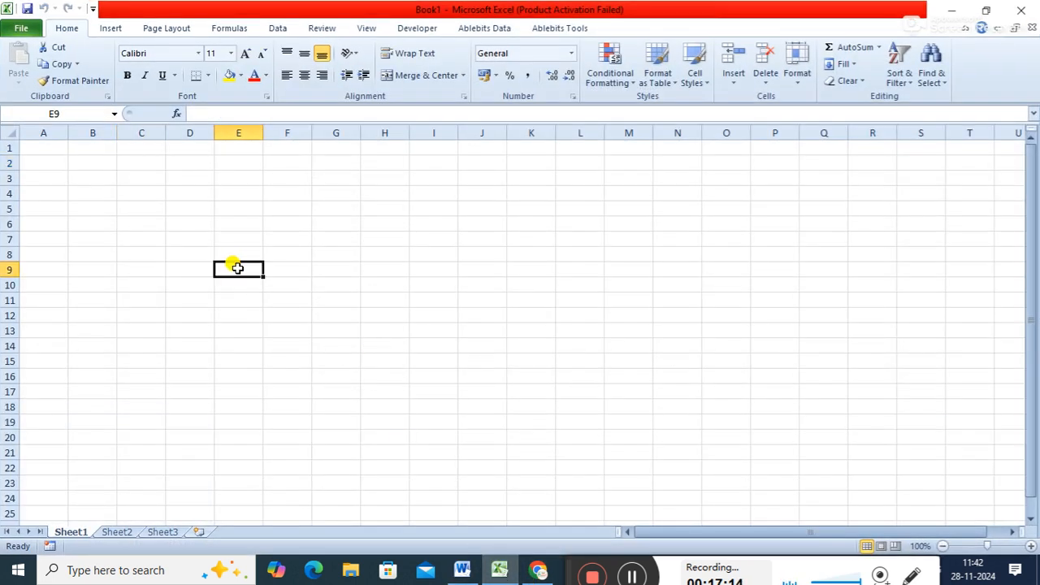
pyautogui.click(244, 213)
pyautogui.click(187, 211)
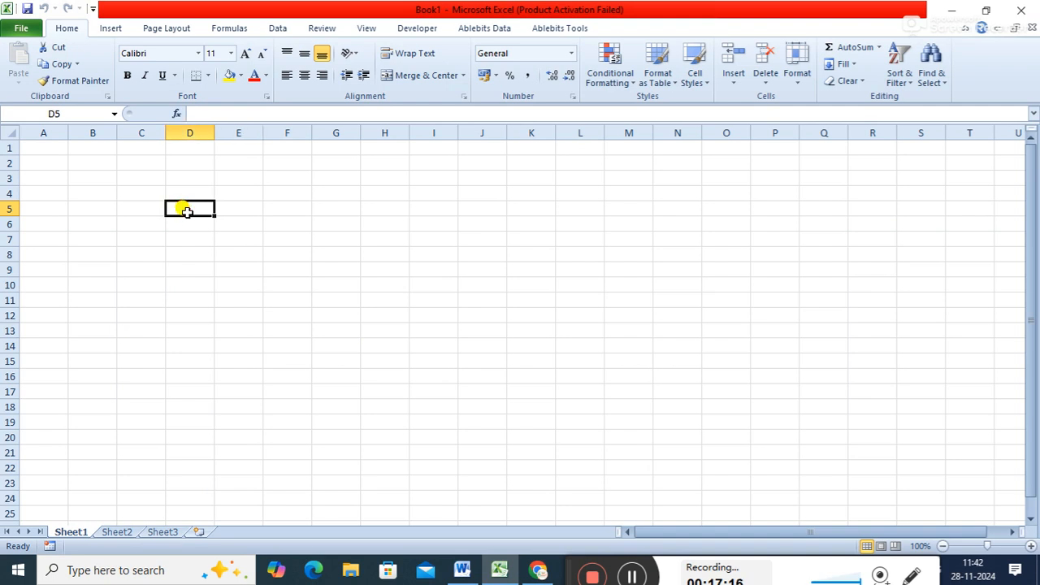
pyautogui.click(340, 208)
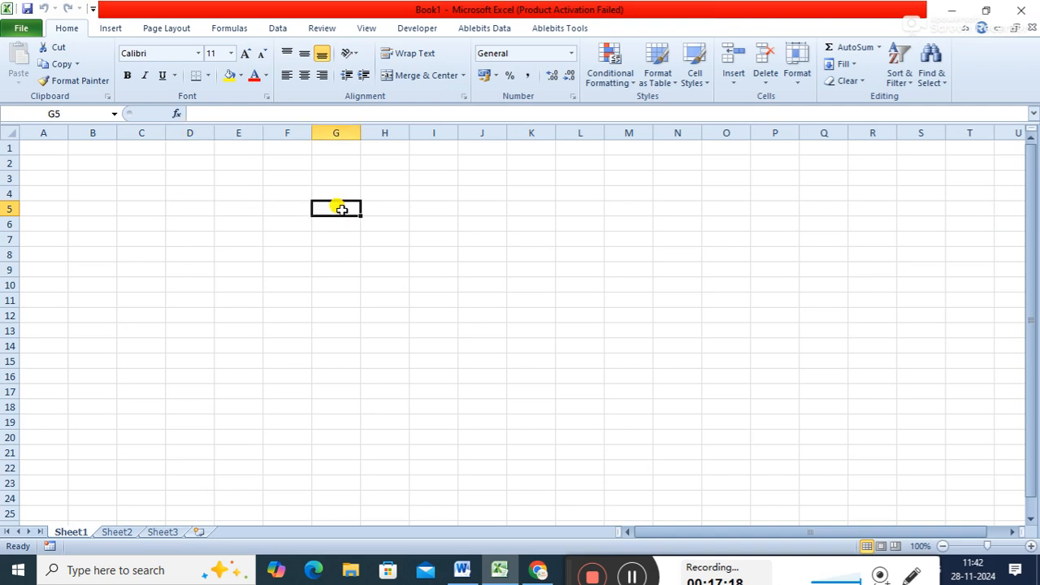
pyautogui.click(268, 211)
pyautogui.click(174, 209)
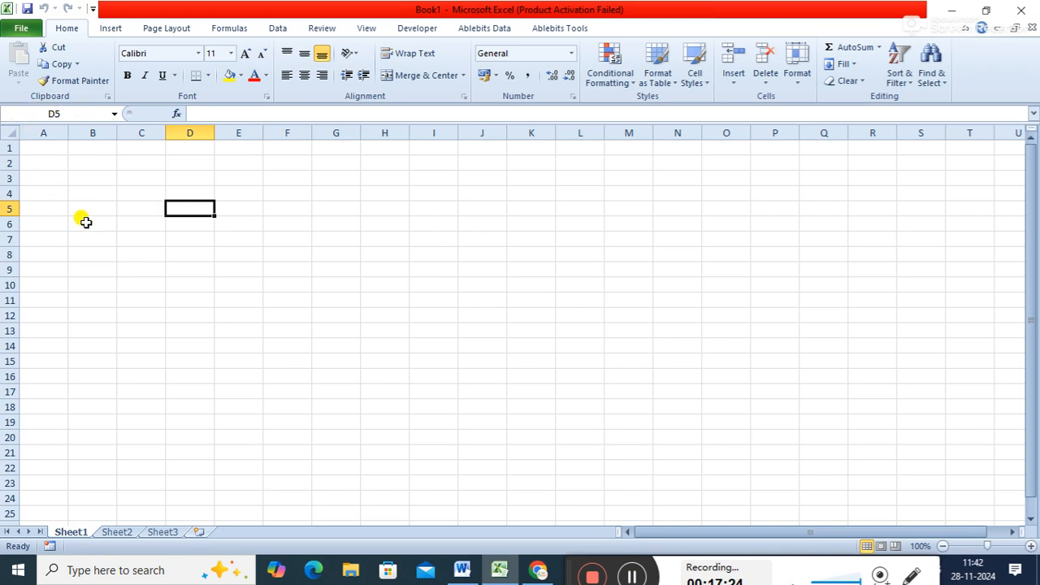
# - Select further individual cells such as D5, E7, E6 and K4 to examine their cell references
pyautogui.click(181, 243)
pyautogui.click(187, 207)
pyautogui.click(244, 234)
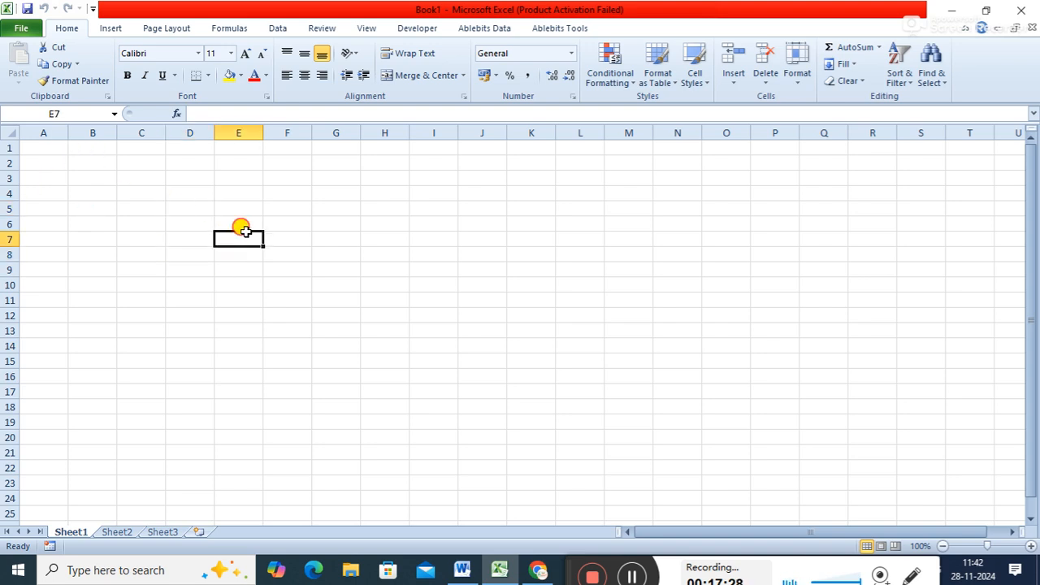
pyautogui.click(238, 223)
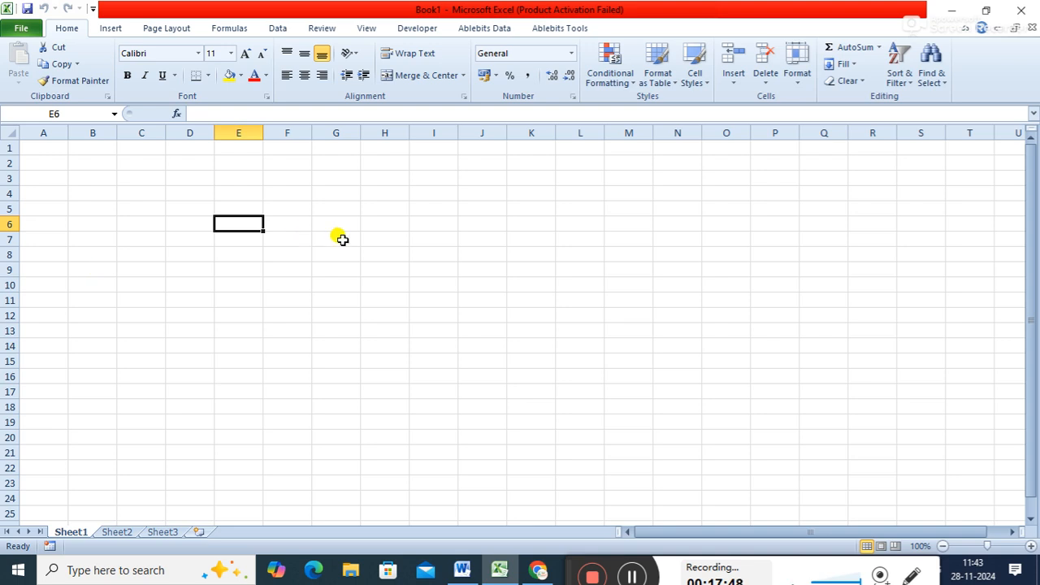
pyautogui.click(530, 195)
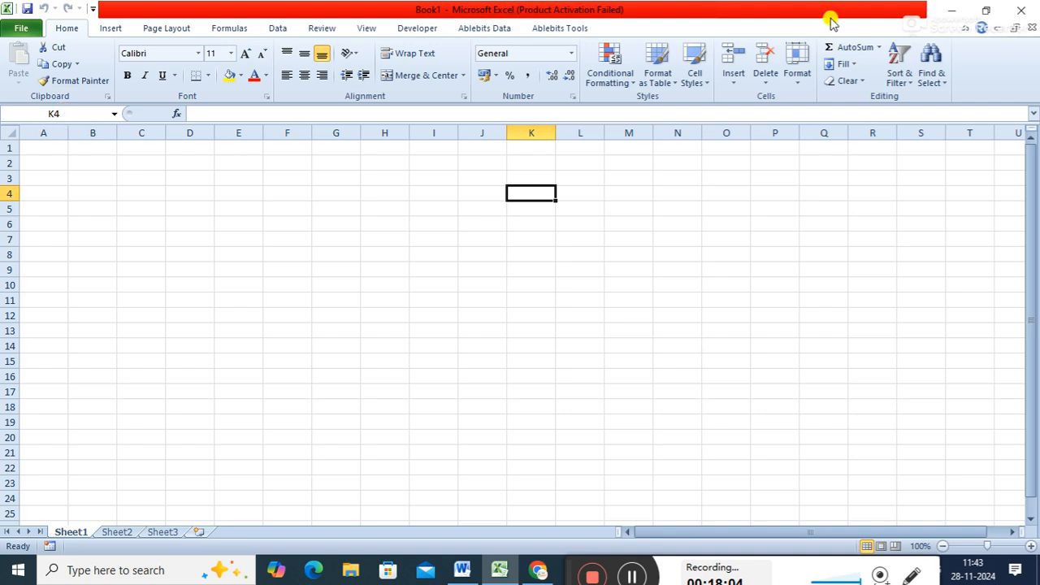
# - Return to the Word document and extend the Cell reference item with "A cell reference consist of column name and row number"
pyautogui.click(952, 9)
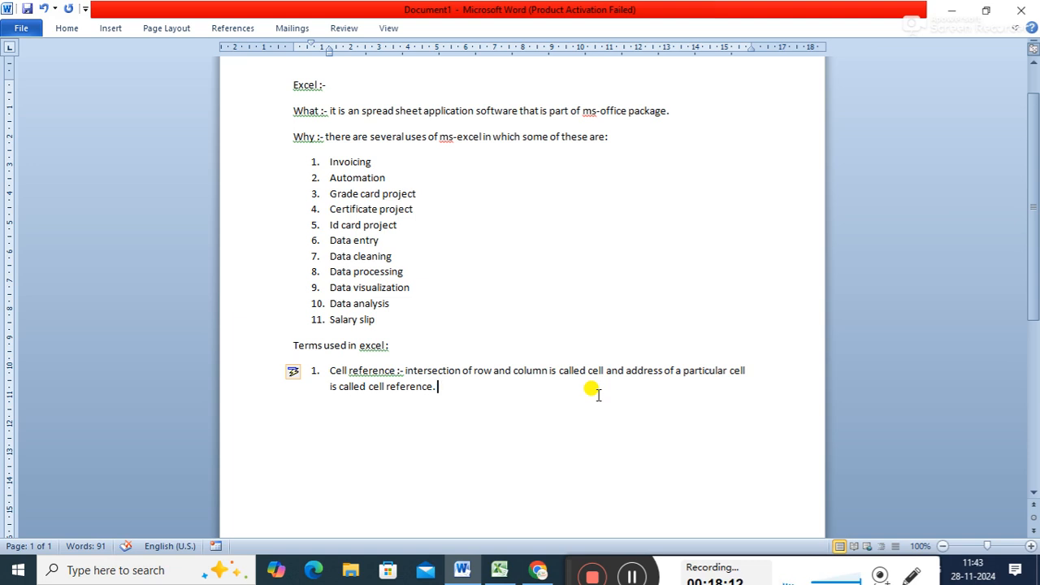
pyautogui.write('A cell reference consist')
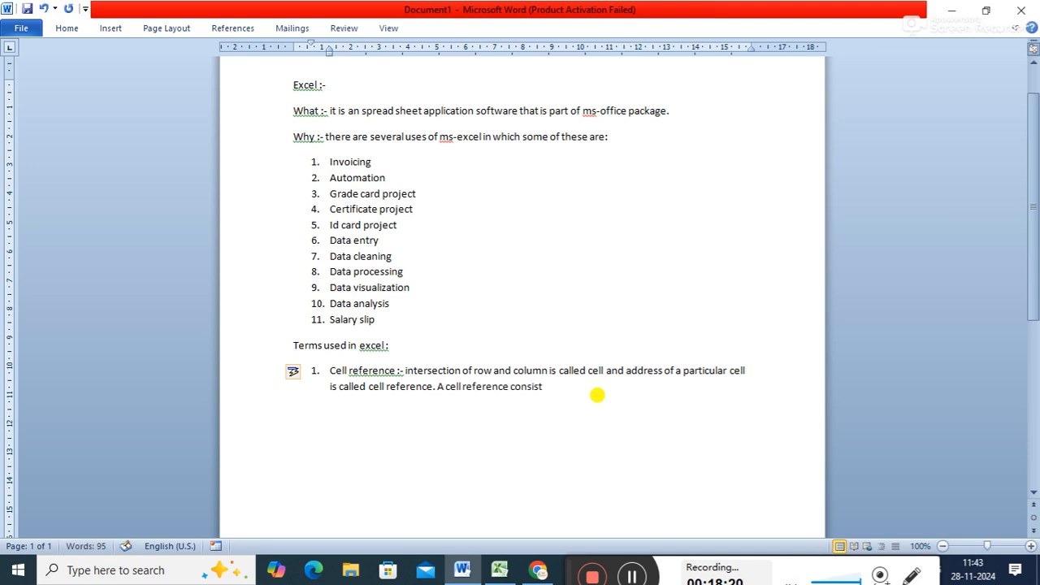
pyautogui.write(' of column name and row number')
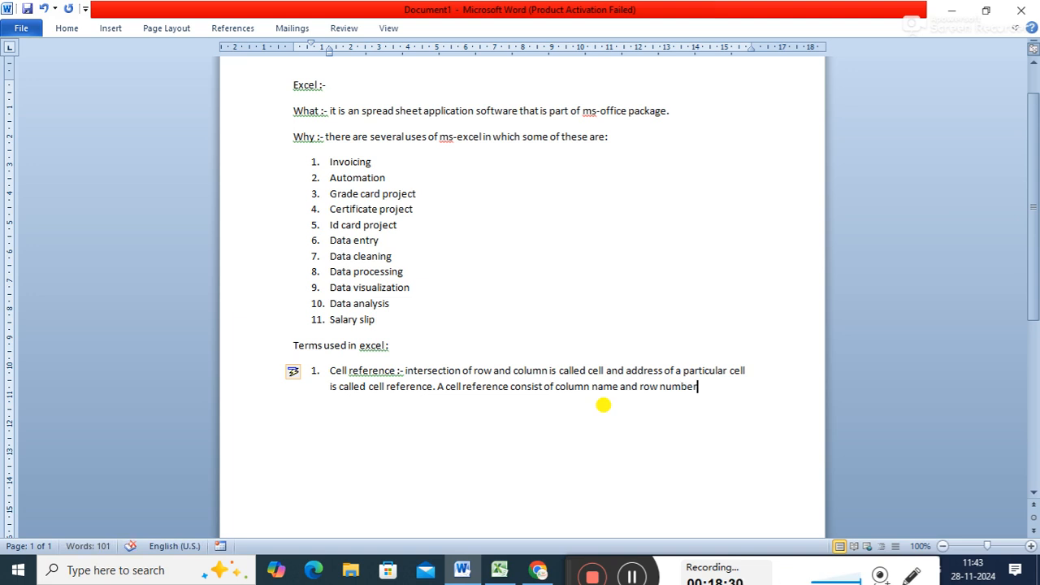
# - Switch to Excel, select cell J3 to examine its column name and row number, and return to Word
pyautogui.click(499, 569)
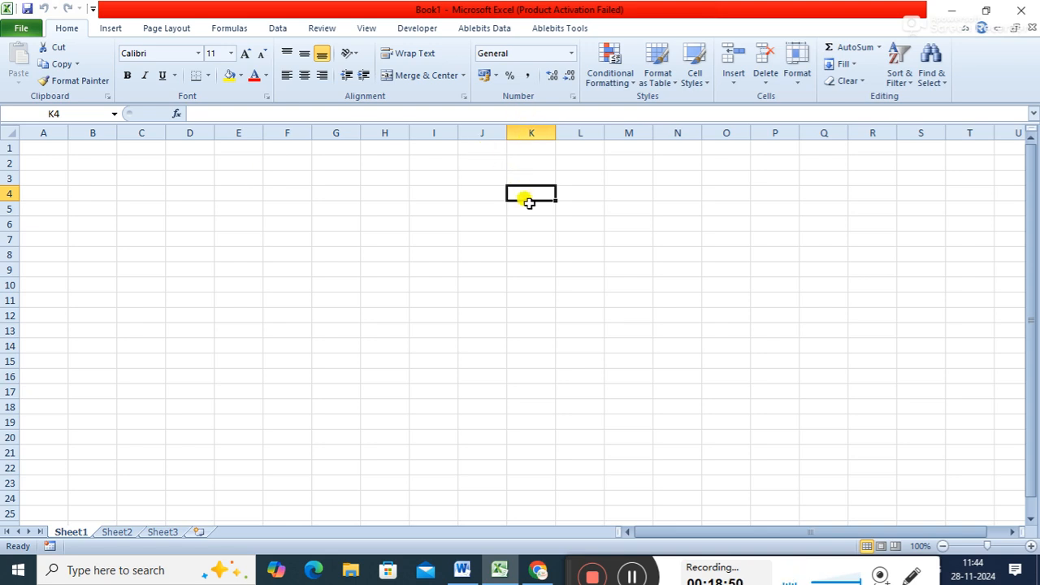
pyautogui.click(486, 177)
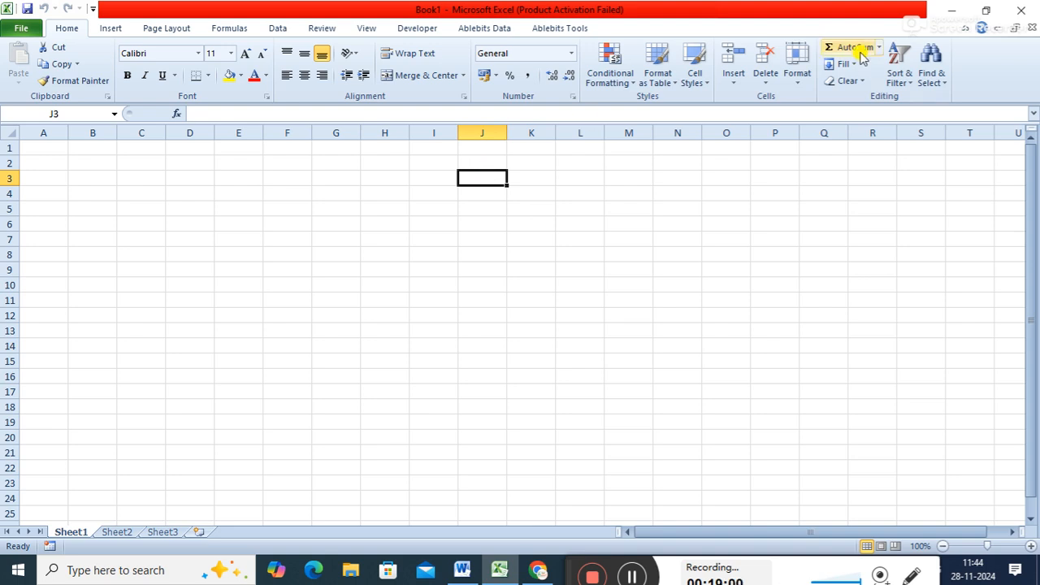
pyautogui.click(947, 10)
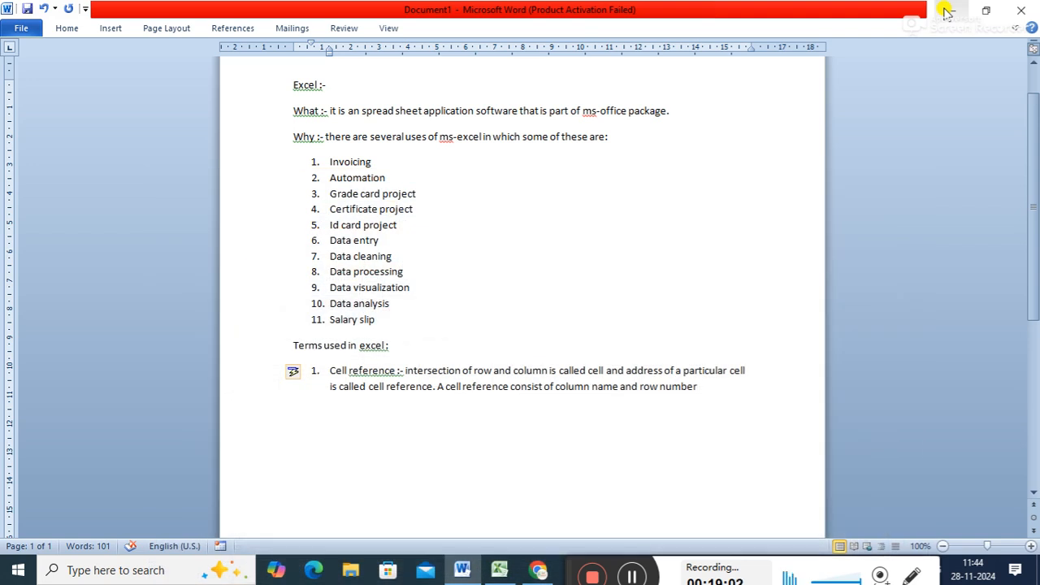
# - End the sentence with a full stop and add "There are 3 typs of cell reference" to the Cell reference item
pyautogui.write('. a')
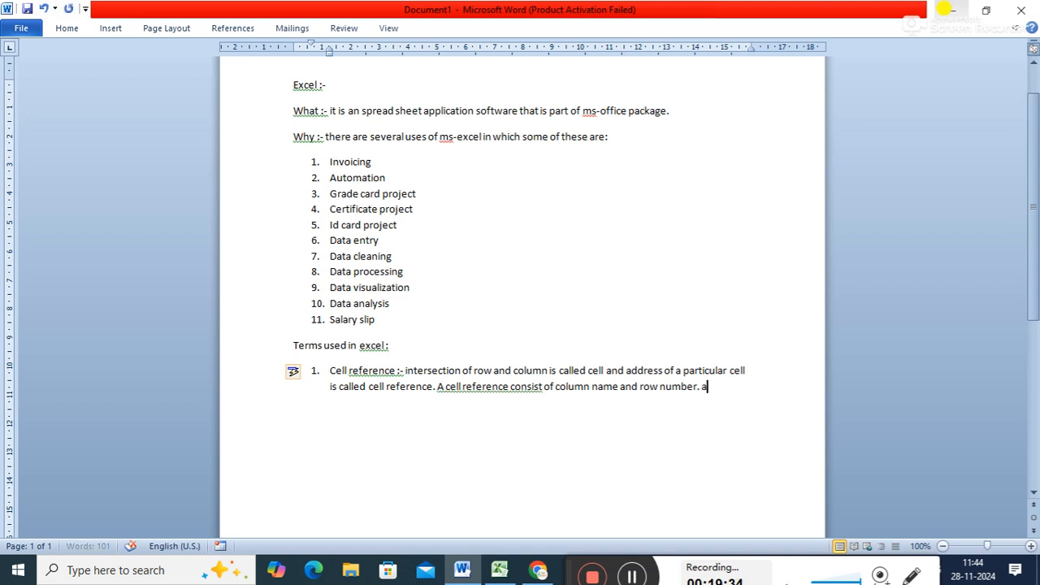
pyautogui.write('There are ')
pyautogui.write('3 typs of ')
pyautogui.write('cell refe')
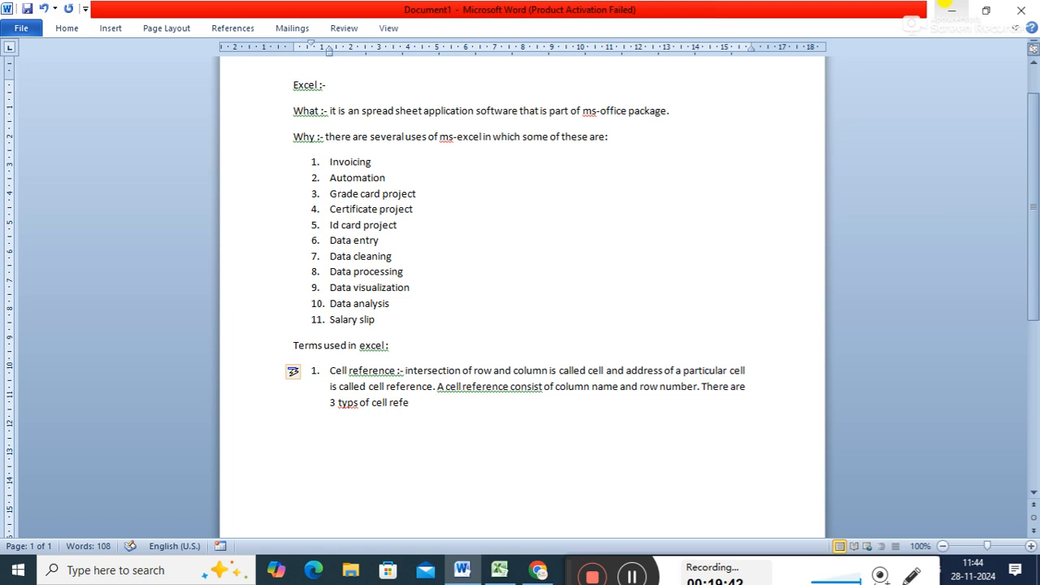
pyautogui.write('rence')
# - Correct the misspelled "typs" to "types" in the last sentence
pyautogui.press('Left')
pyautogui.press('Left')
pyautogui.press('Left')
pyautogui.press('Left')
pyautogui.press('Left')
pyautogui.press('Left')
pyautogui.press('Left')
pyautogui.press('Left')
pyautogui.press('Left')
pyautogui.press('Left')
pyautogui.press('Left')
pyautogui.press('Left')
pyautogui.press('Left')
pyautogui.press('Left')
pyautogui.press('Left')
pyautogui.press('Left')
pyautogui.press('Left')
pyautogui.write('e')
pyautogui.press('BackSpace')
pyautogui.press('Left')
pyautogui.write('e')
pyautogui.press('Right')
pyautogui.press('Right')
pyautogui.press('Right')
pyautogui.press('Right')
pyautogui.press('Right')
pyautogui.press('Right')
pyautogui.press('Right')
pyautogui.press('Right')
pyautogui.press('Right')
pyautogui.press('Right')
pyautogui.press('Right')
pyautogui.press('Right')
pyautogui.press('Right')
pyautogui.press('Right')
pyautogui.press('Right')
pyautogui.press('Right')
pyautogui.press('Right')
pyautogui.press('Right')
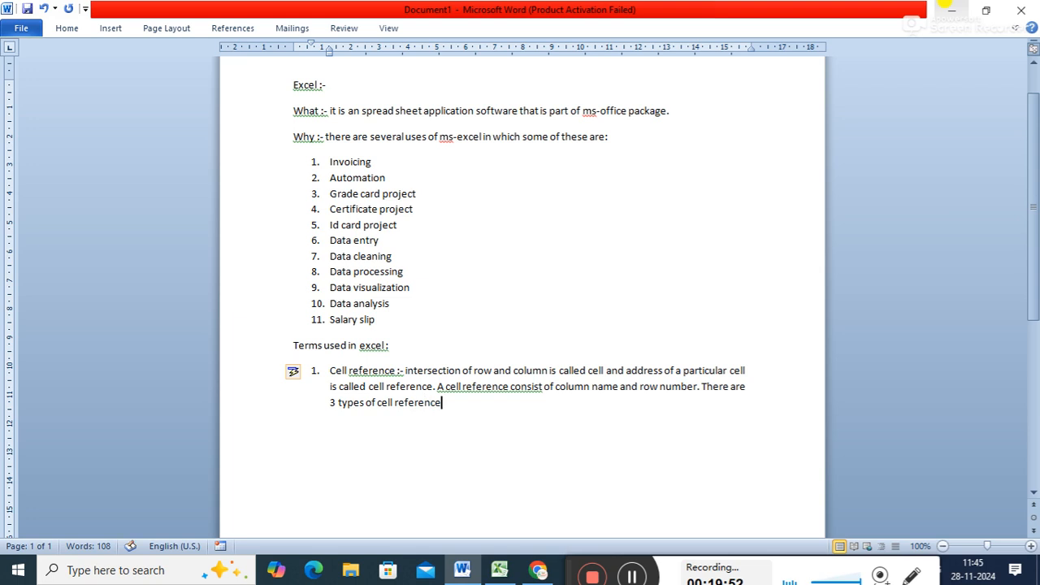
# - Finish the sentence with "like :" and start a lettered sub-list beneath it
pyautogui.write('like :')
pyautogui.press('Return')
pyautogui.press('Tab')
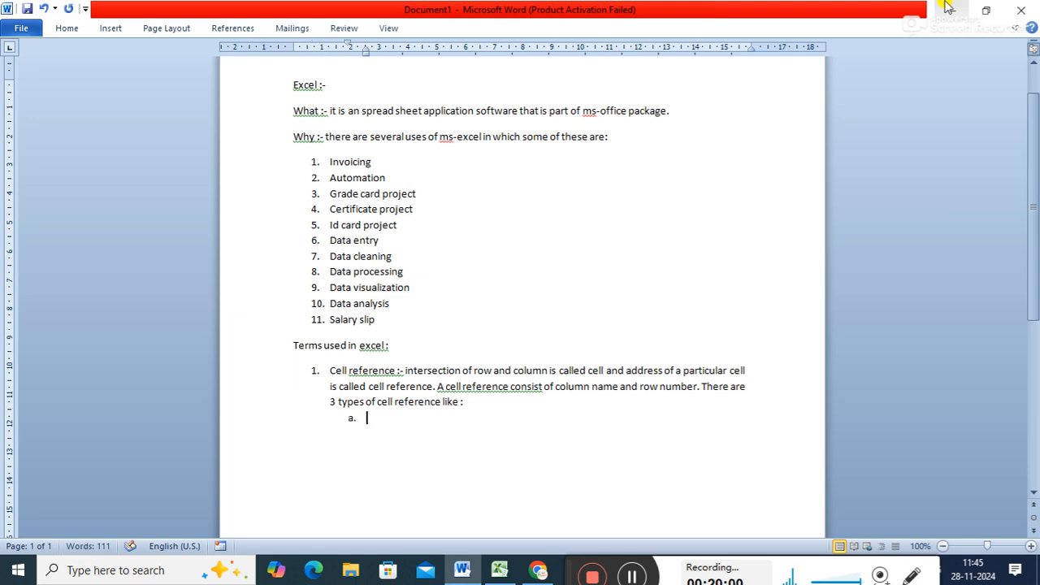
# - List "Relative cell reference", "Absolute cell reference" and "Mixed cell reference" as sub-items, and start main item 2 below them
pyautogui.write('relative cell reference')
pyautogui.press('Return')
pyautogui.write('absolute cell')
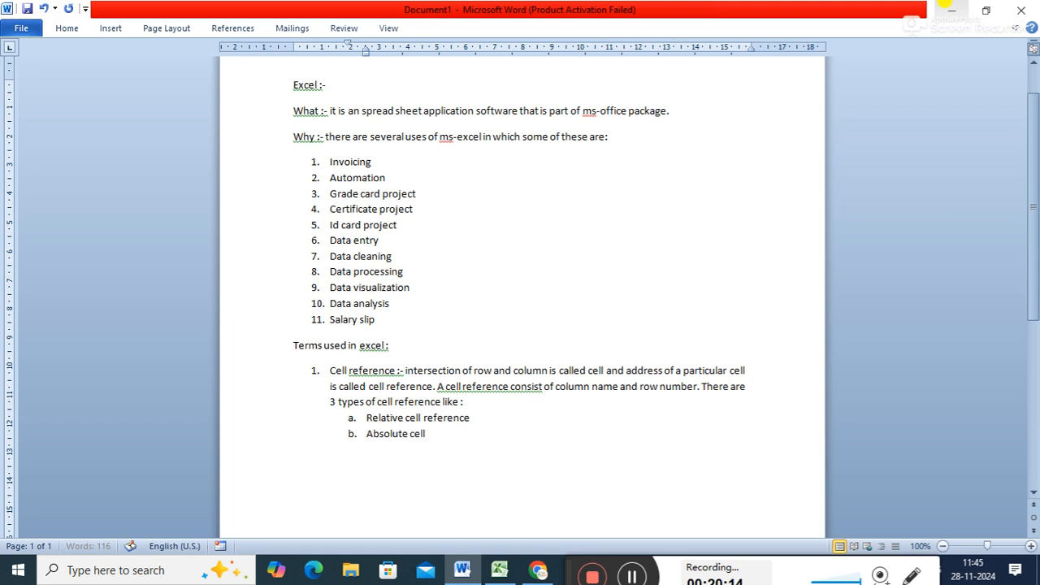
pyautogui.write(' reference')
pyautogui.press('Return')
pyautogui.write('mi')
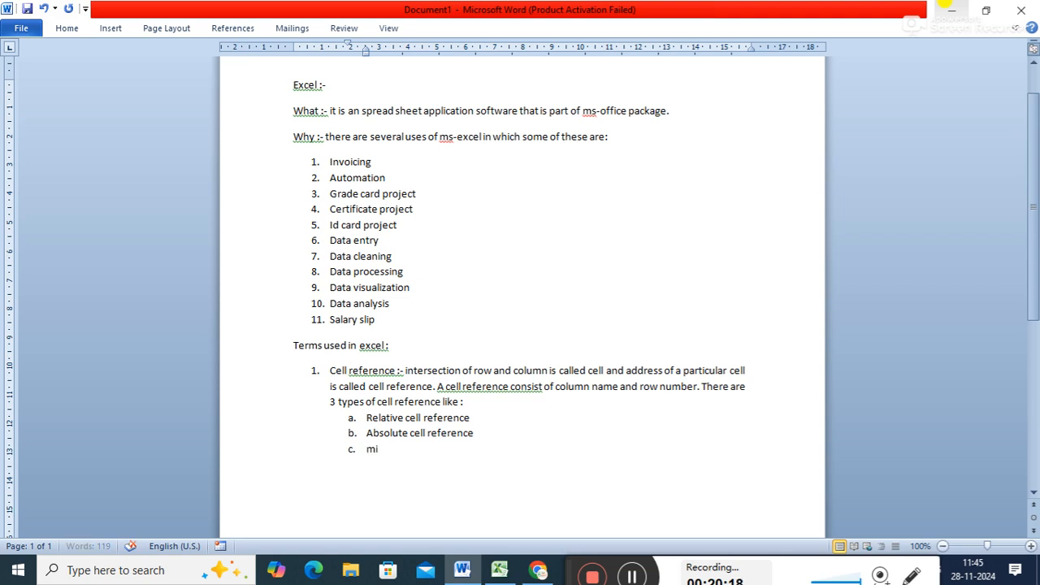
pyautogui.write('xed c')
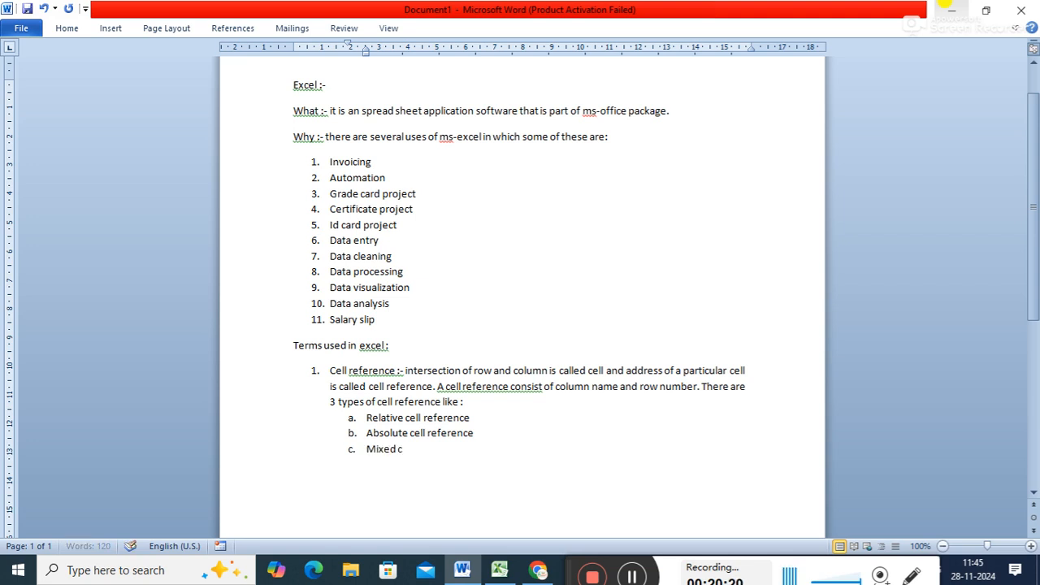
pyautogui.write('ell reference')
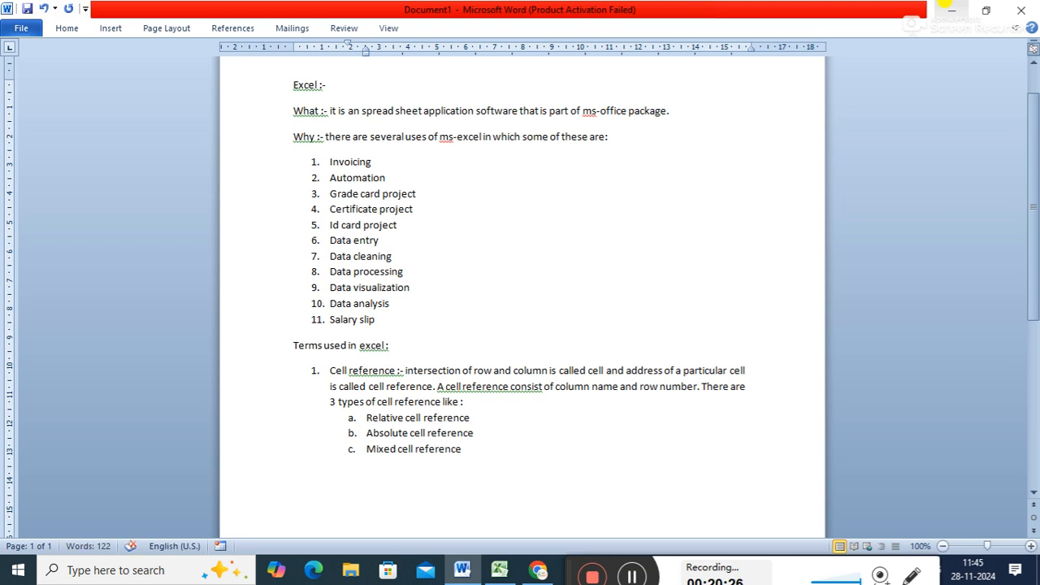
pyautogui.press('Return')
pyautogui.hotkey('shift', 'Tab')
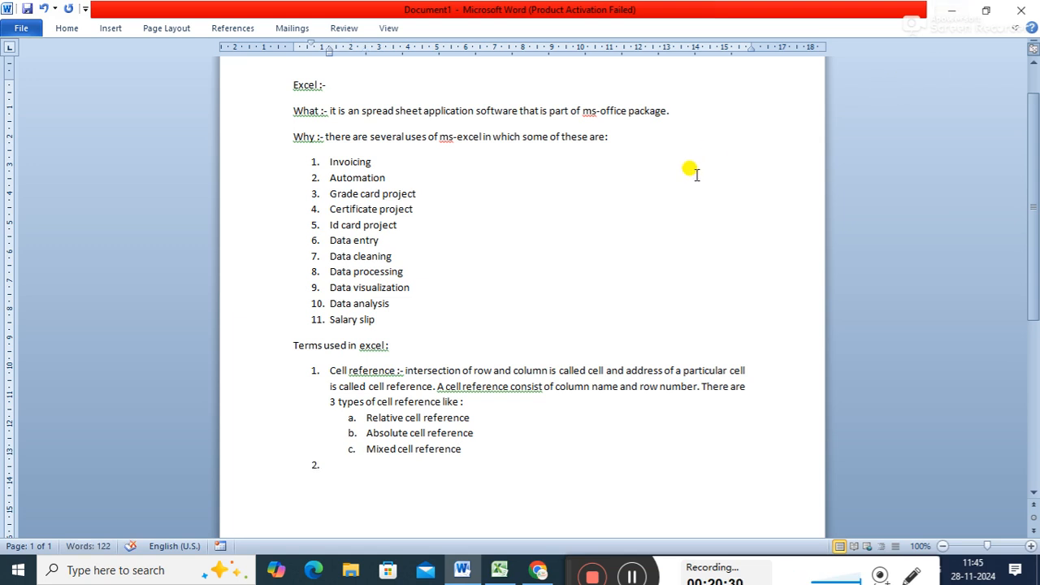
# - Apply the grammar suggestions "A cell reference consists" and "reference: -" in the Cell reference item
pyautogui.rightClick(497, 385)
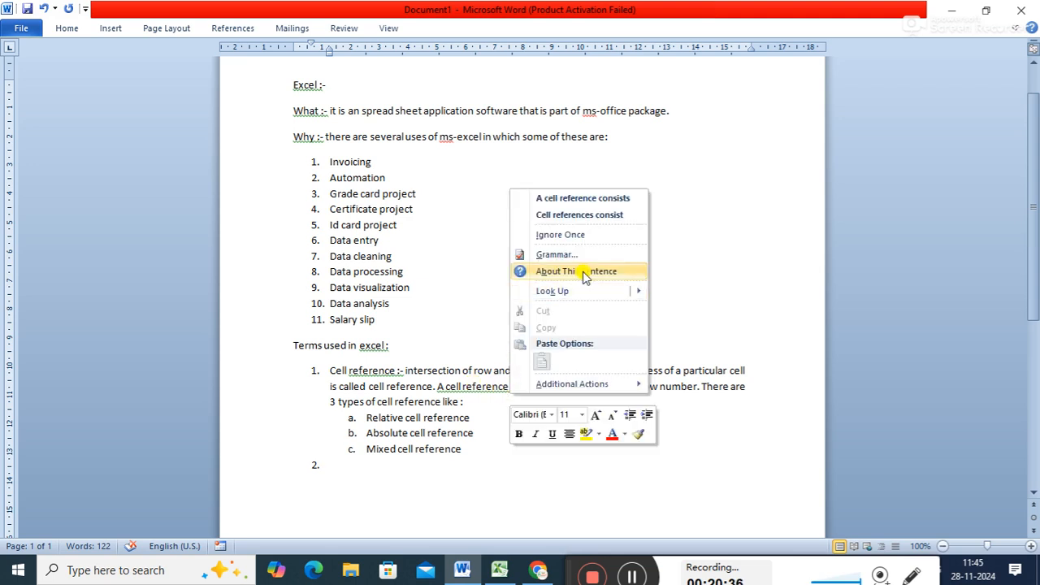
pyautogui.click(621, 200)
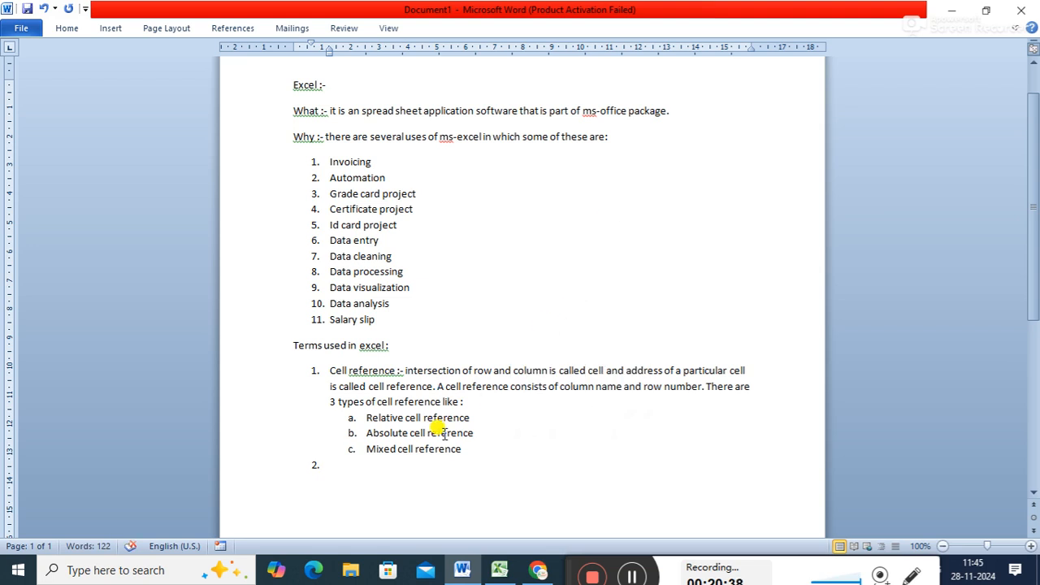
pyautogui.rightClick(372, 371)
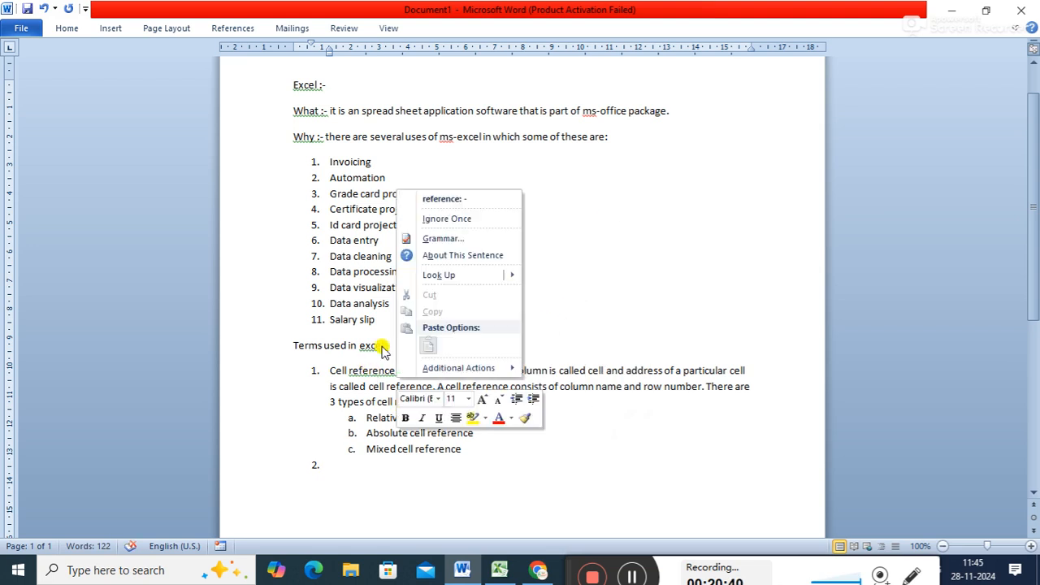
pyautogui.click(451, 199)
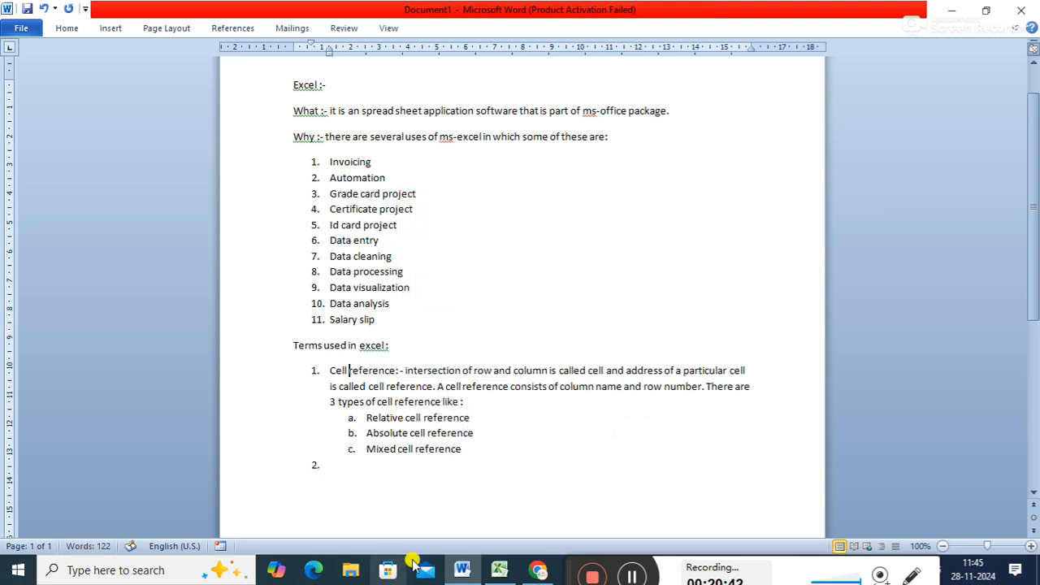
# - Append ":-" to the Relative, Absolute and Mixed cell reference sub-items
pyautogui.click(485, 419)
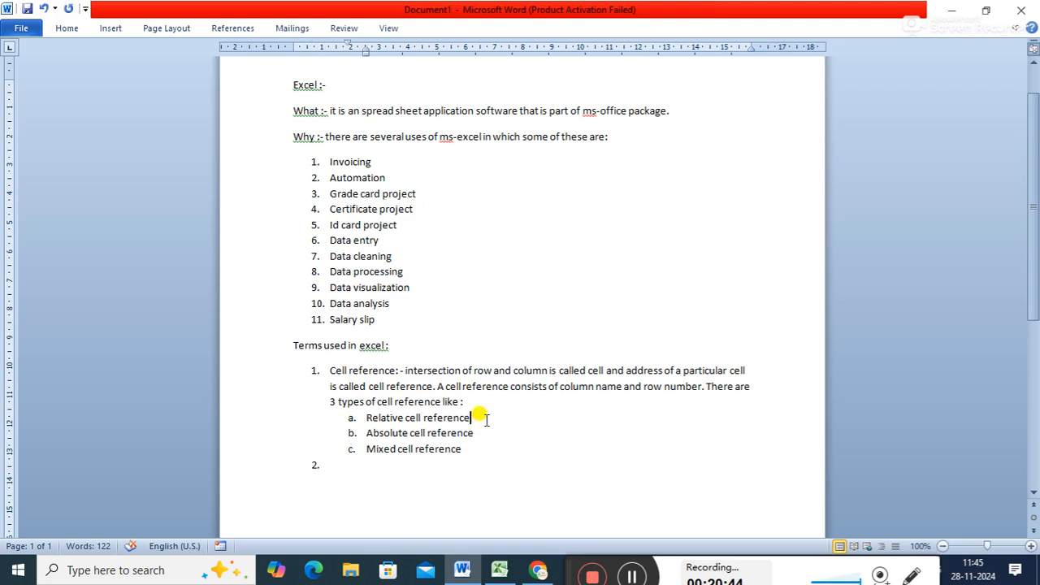
pyautogui.write(':-')
pyautogui.press('Down')
pyautogui.write(':-')
pyautogui.press('Down')
pyautogui.write(':-')
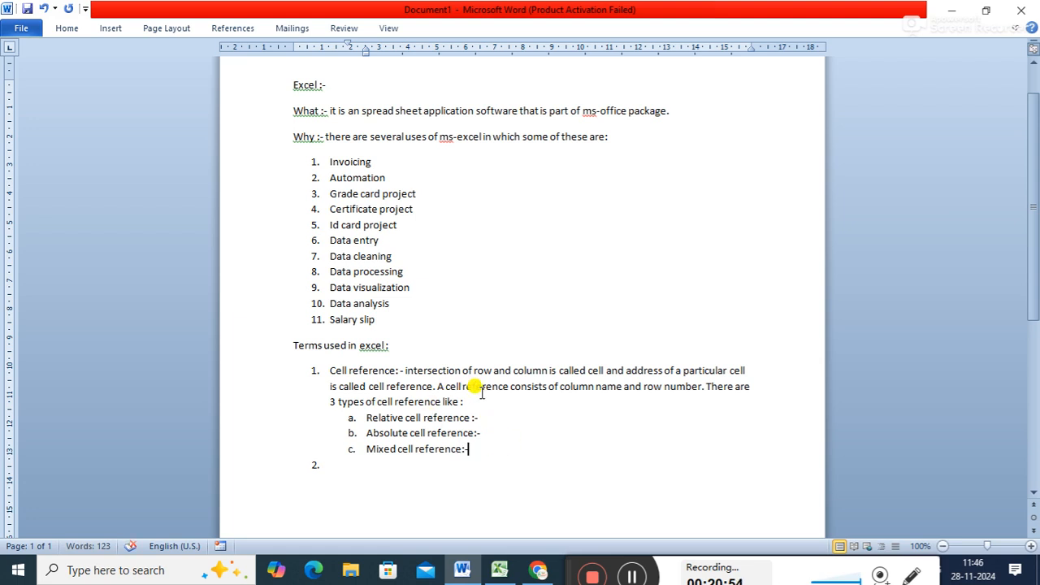
# - Place the cursor after the Relative cell reference sub-item, switch to Excel, and enter 4 in H4 and 5 in H5
pyautogui.click(489, 416)
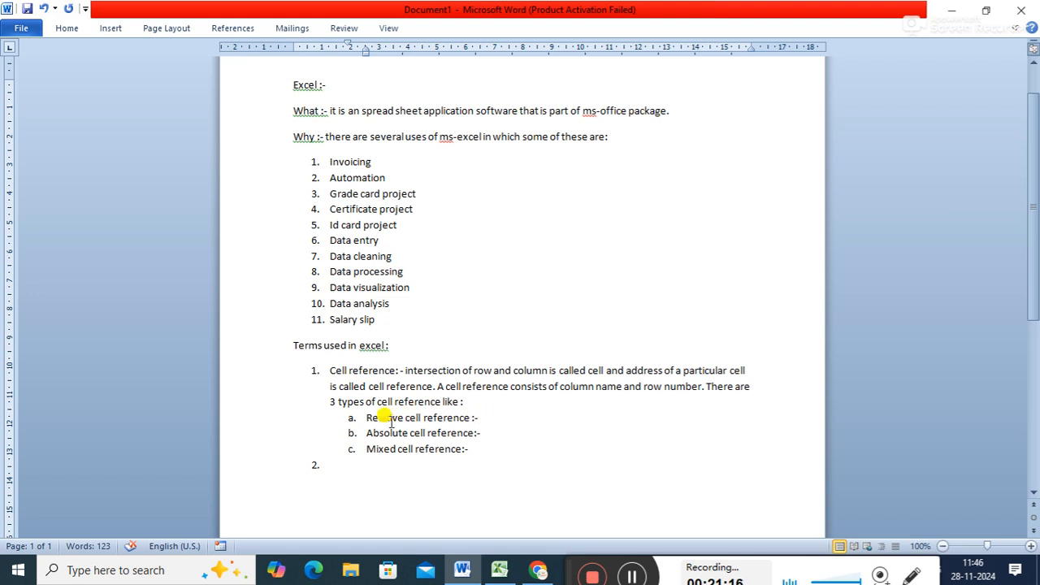
pyautogui.click(498, 570)
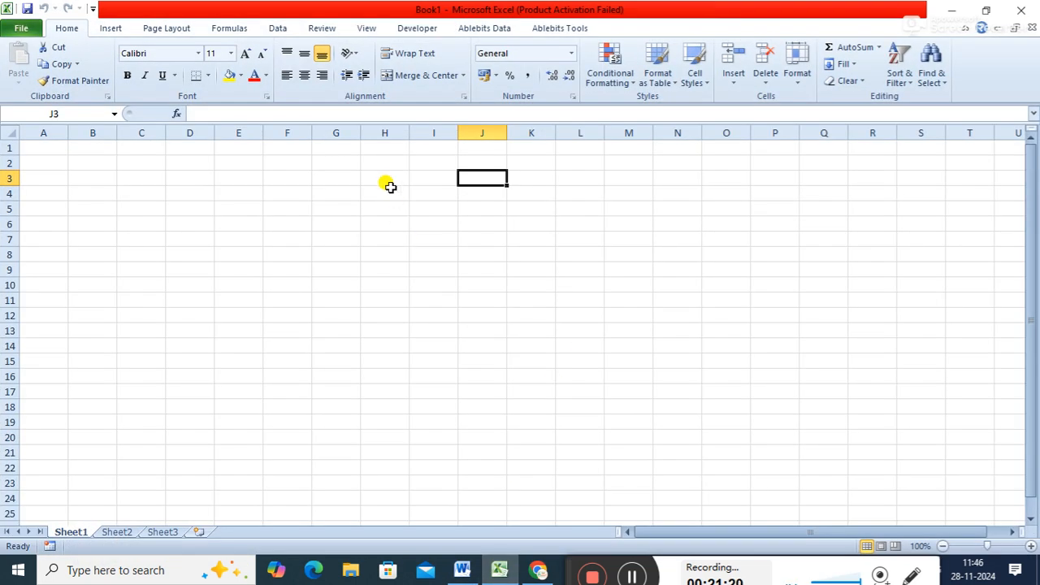
pyautogui.click(388, 190)
pyautogui.write('4')
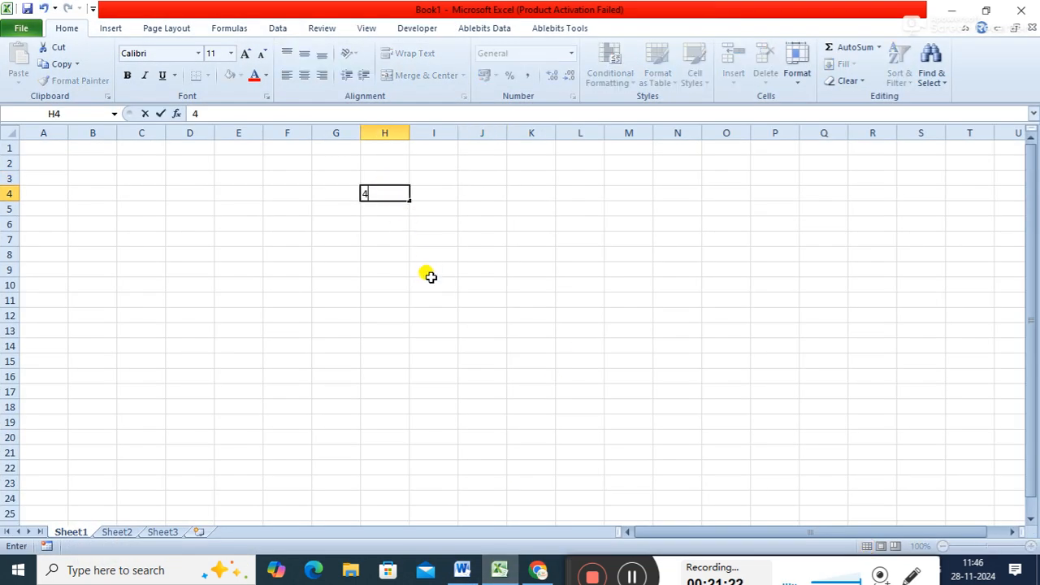
pyautogui.press('Return')
pyautogui.write('5')
pyautogui.press('Return')
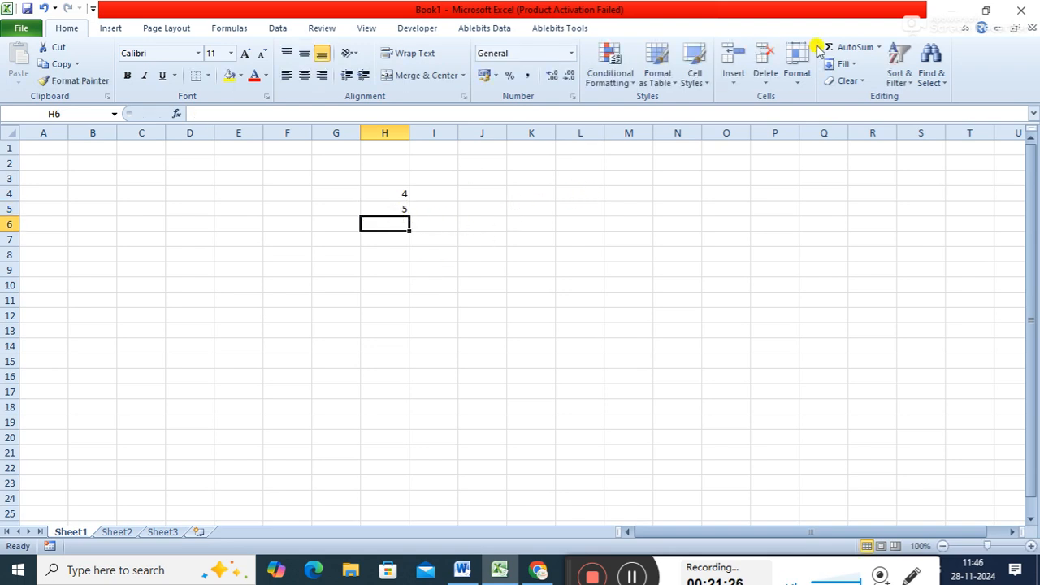
# - Total H4:H5 in cell H6 with AutoSum and inspect the cell references in its formula
pyautogui.click(849, 47)
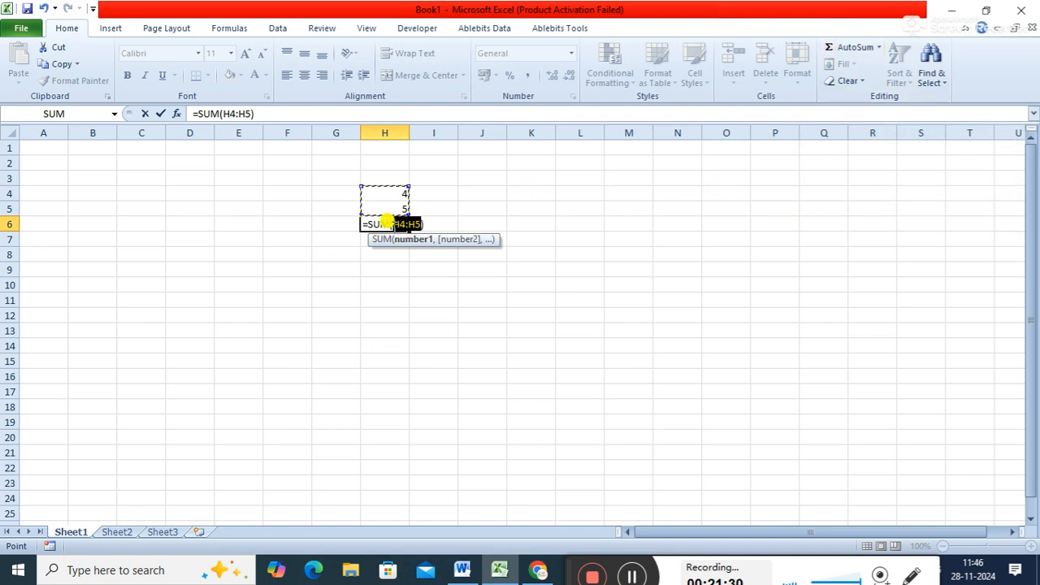
pyautogui.click(401, 225)
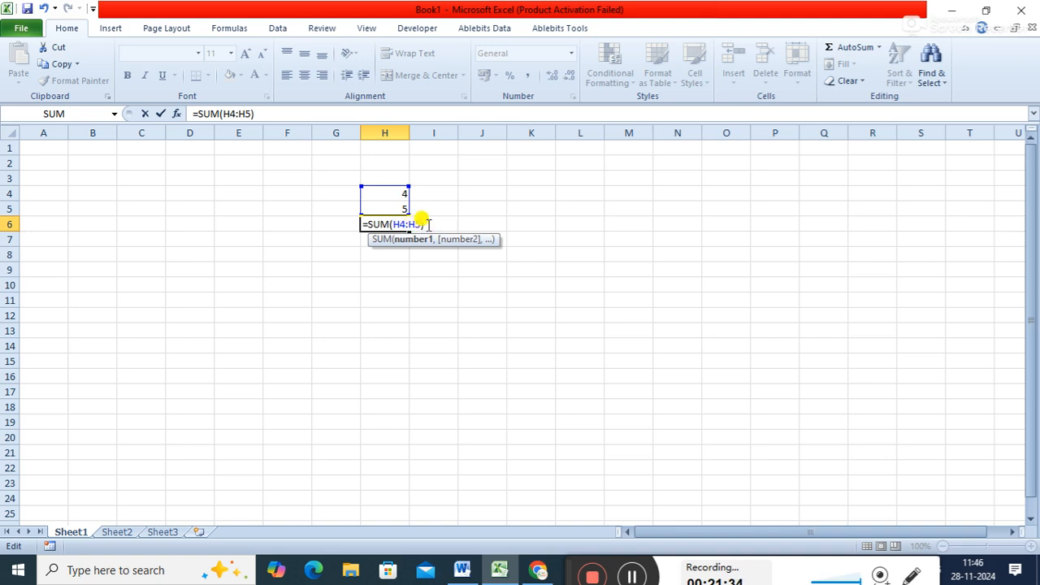
pyautogui.moveTo(420, 224)
pyautogui.mouseDown()
pyautogui.moveTo(385, 225)
pyautogui.moveTo(417, 224)
pyautogui.mouseUp()
pyautogui.press('Return')
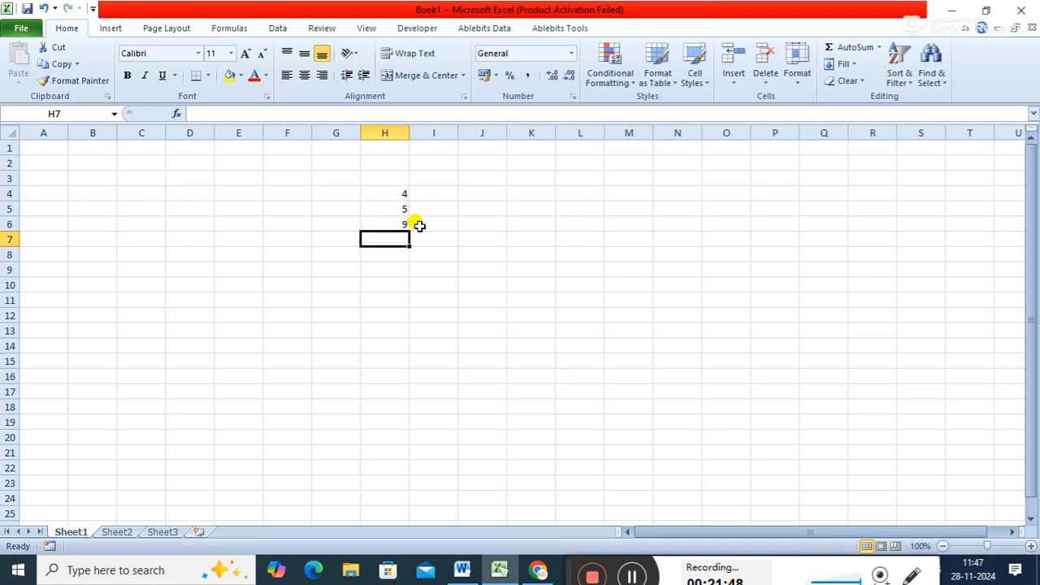
pyautogui.click(382, 223)
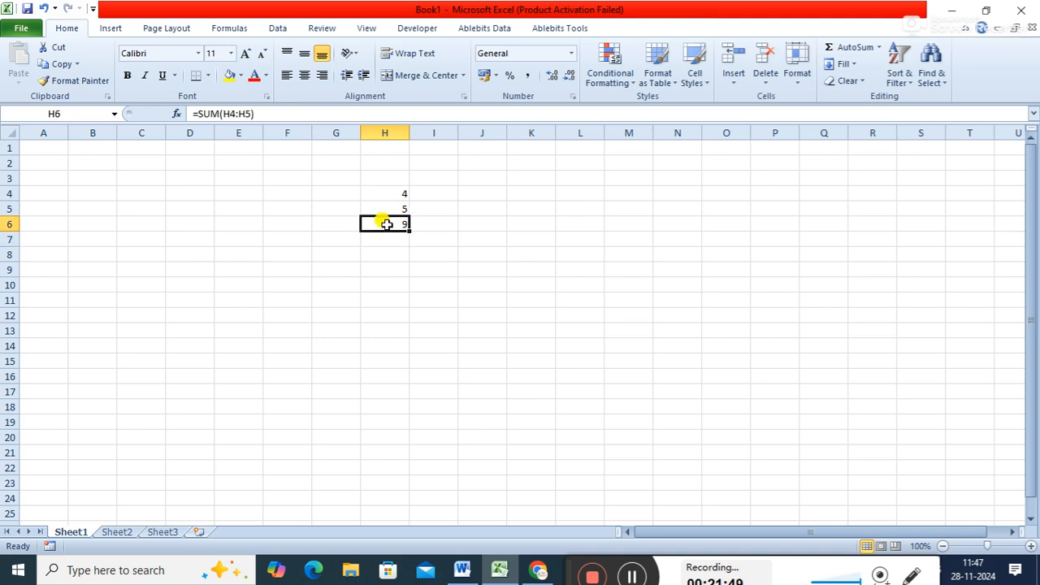
pyautogui.click(225, 116)
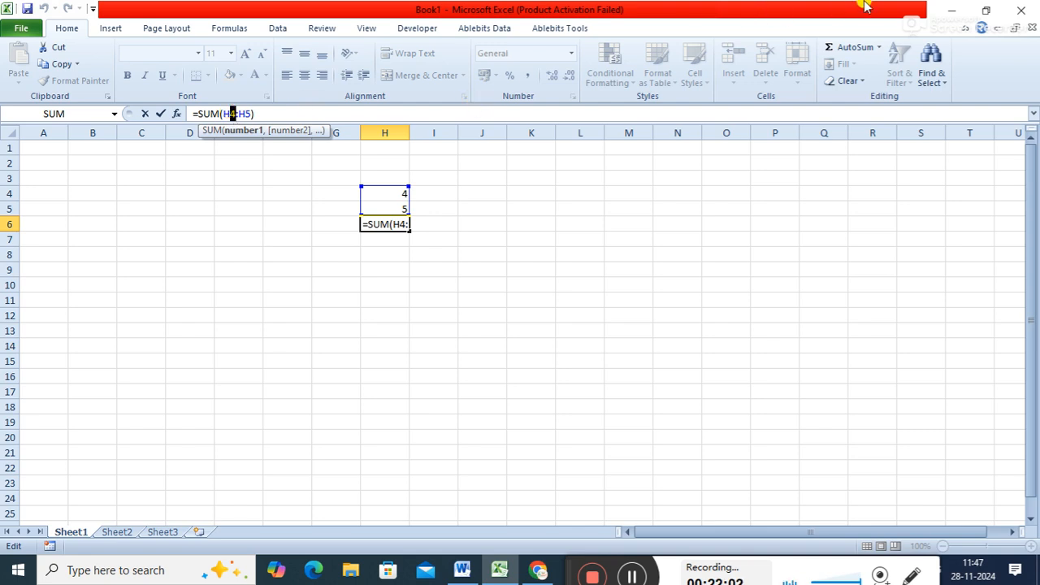
# - Return to Word and begin the Relative cell reference description with "by default. There is no $ sign will"
pyautogui.click(949, 13)
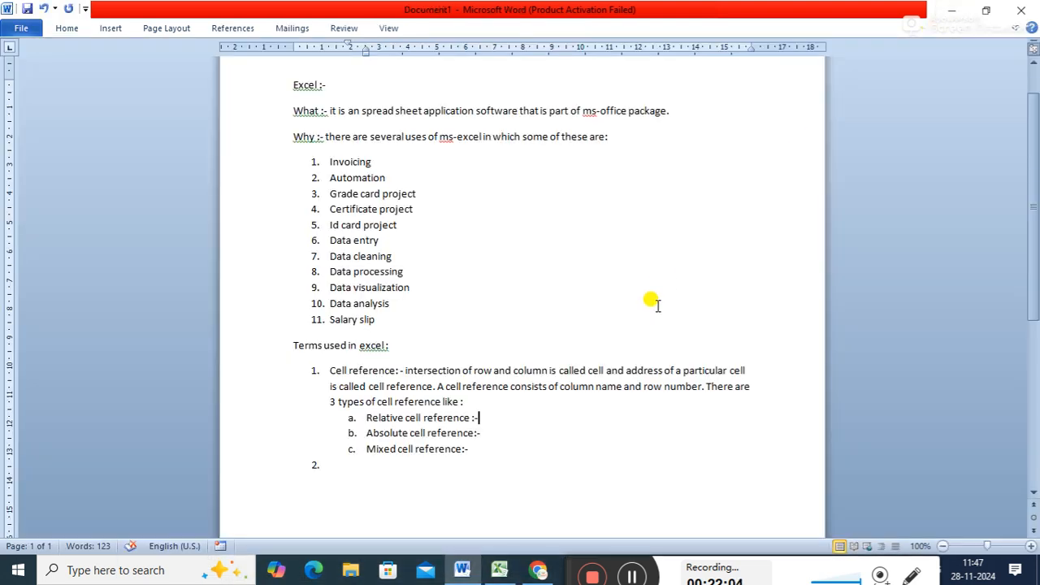
pyautogui.write('by defa')
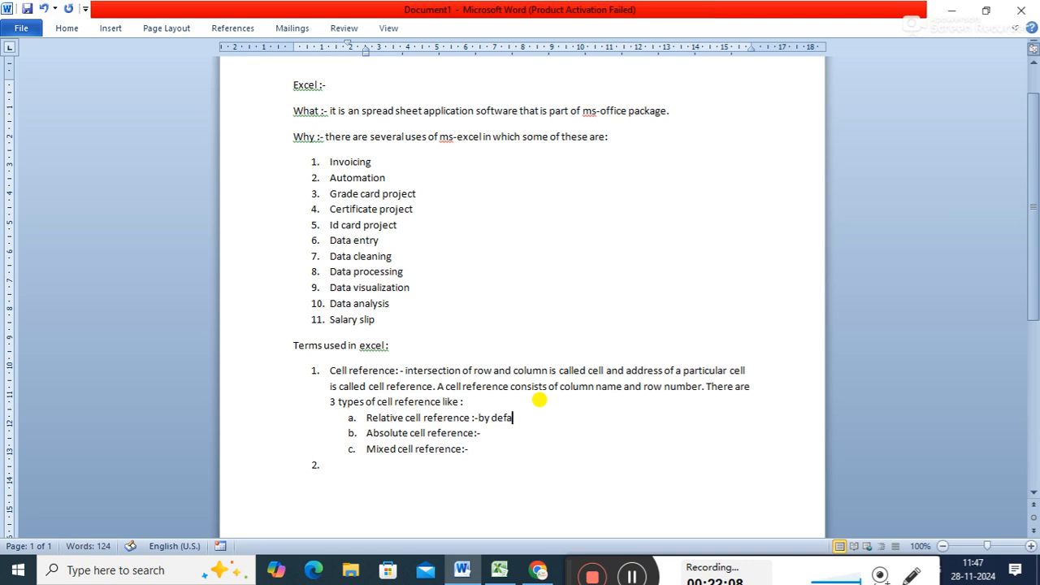
pyautogui.write('ult.')
pyautogui.write('There si')
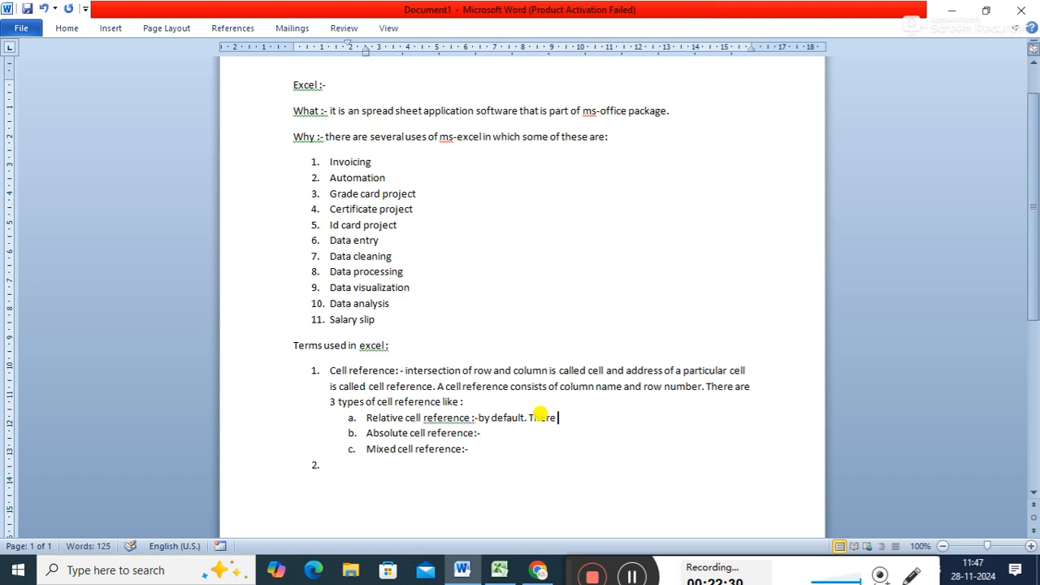
pyautogui.press('BackSpace')
pyautogui.press('BackSpace')
pyautogui.write('is no $ sing')
pyautogui.press('BackSpace')
pyautogui.press('BackSpace')
pyautogui.write('gn will ')
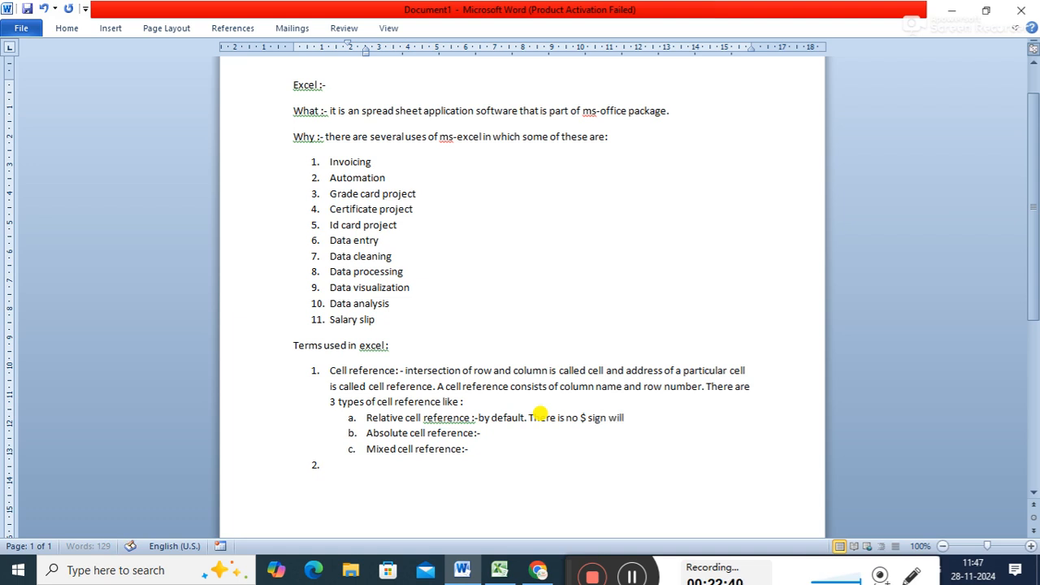
pyautogui.write('eihter')
# - Finish the Relative cell reference's $ sign sentence with "either comes before name of column or row number in the cell reference."
pyautogui.press('BackSpace')
pyautogui.press('BackSpace')
pyautogui.press('BackSpace')
pyautogui.write('ither comes before name')
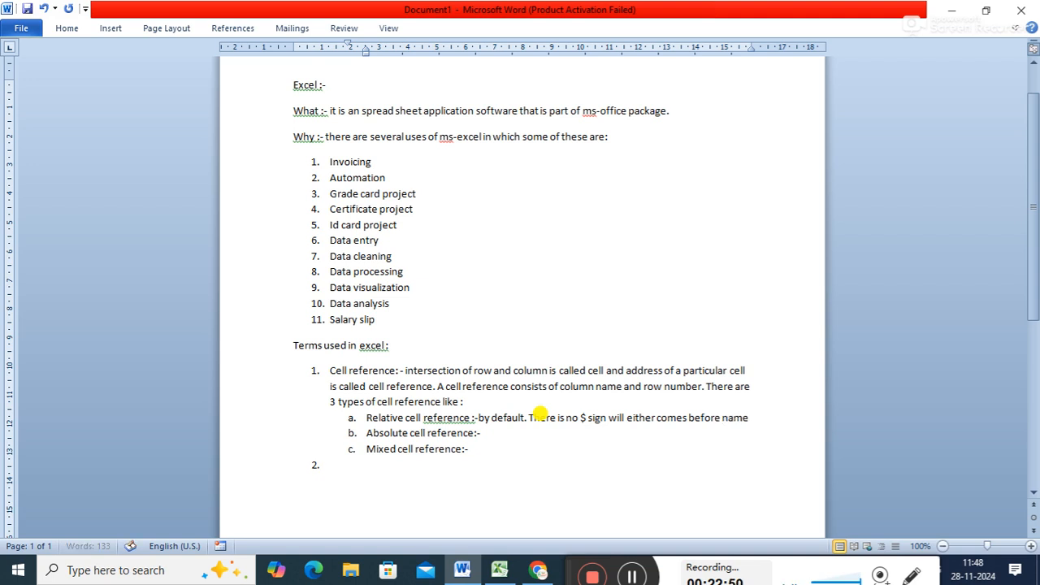
pyautogui.write(' of column or')
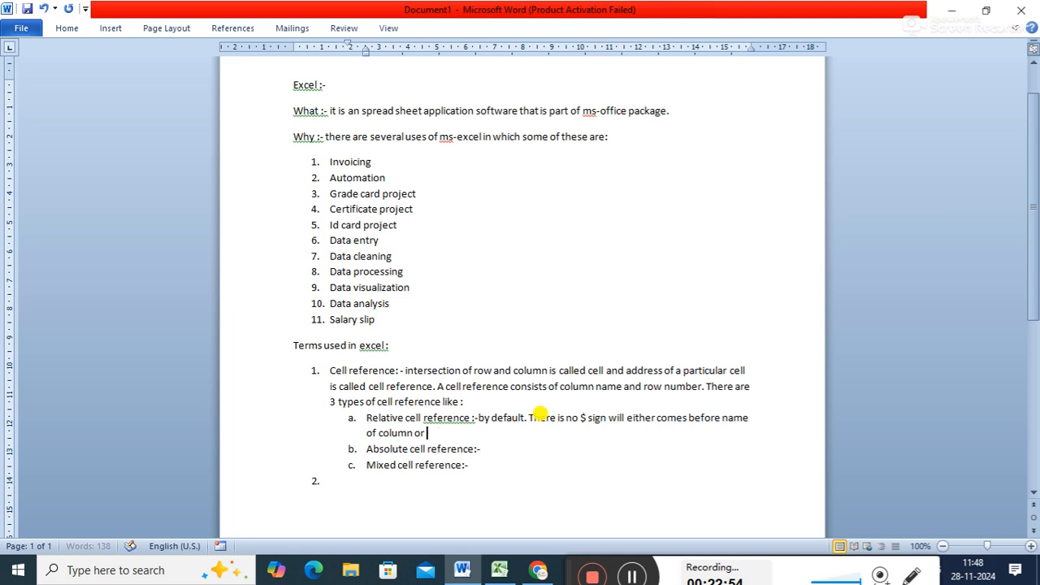
pyautogui.write(' row numbe')
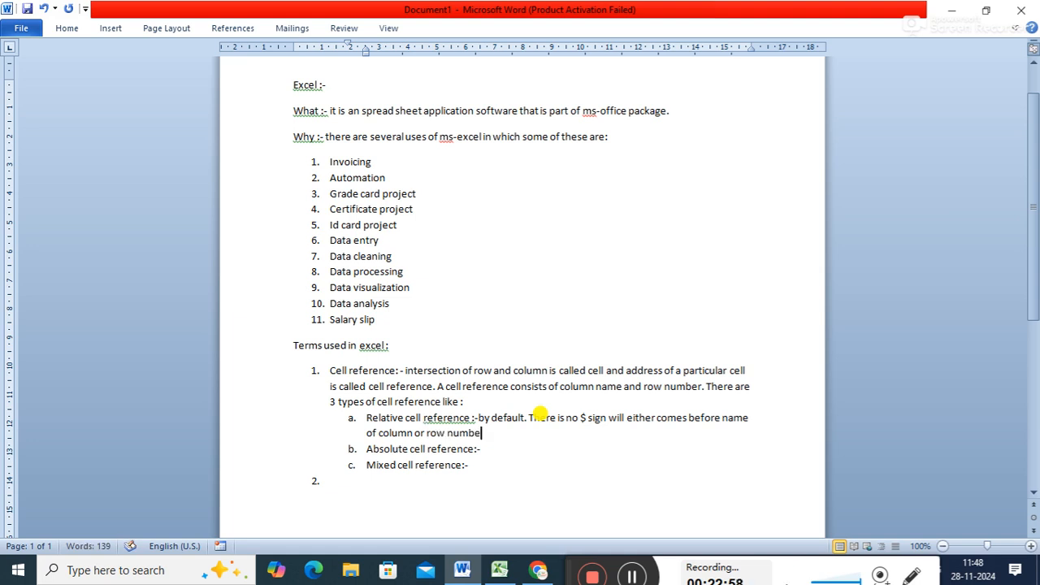
pyautogui.write('r in the re')
pyautogui.press('BackSpace')
pyautogui.write('ell re')
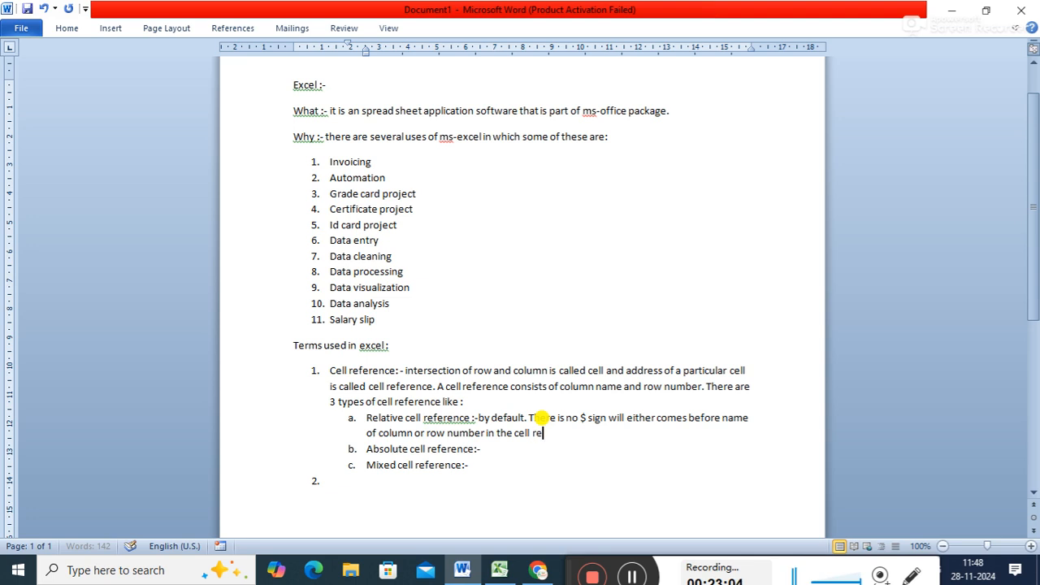
pyautogui.write('ference.')
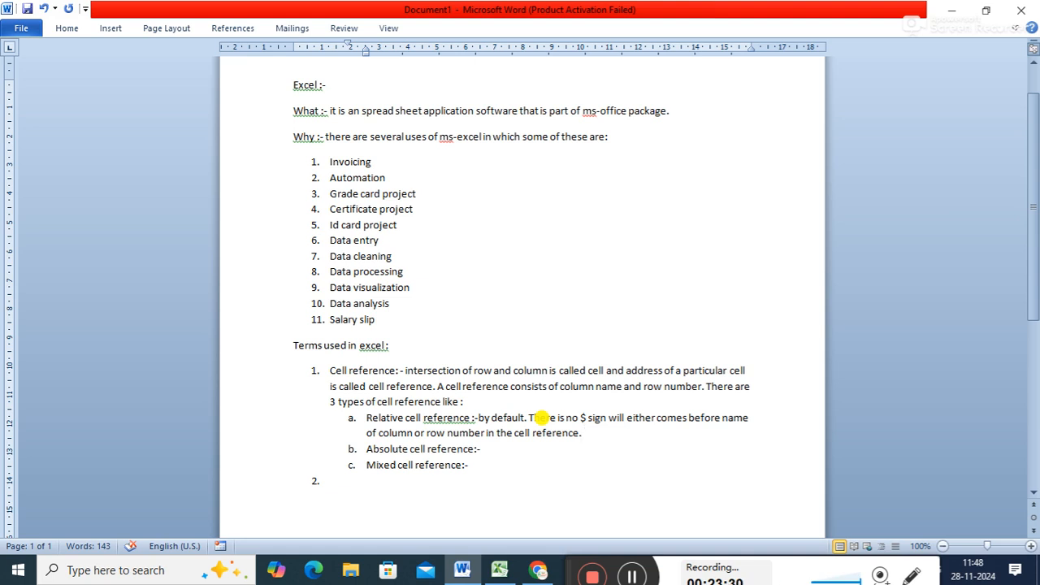
# - Add the sentence "It copy value and formula both in both direction." to the Relative cell reference description
pyautogui.write('It copy v')
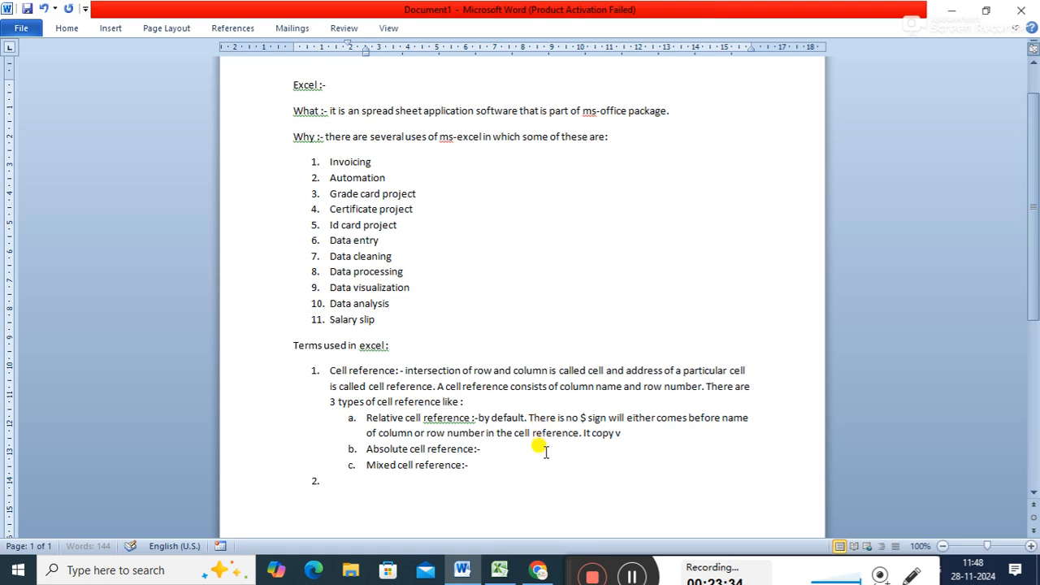
pyautogui.write('alue and for')
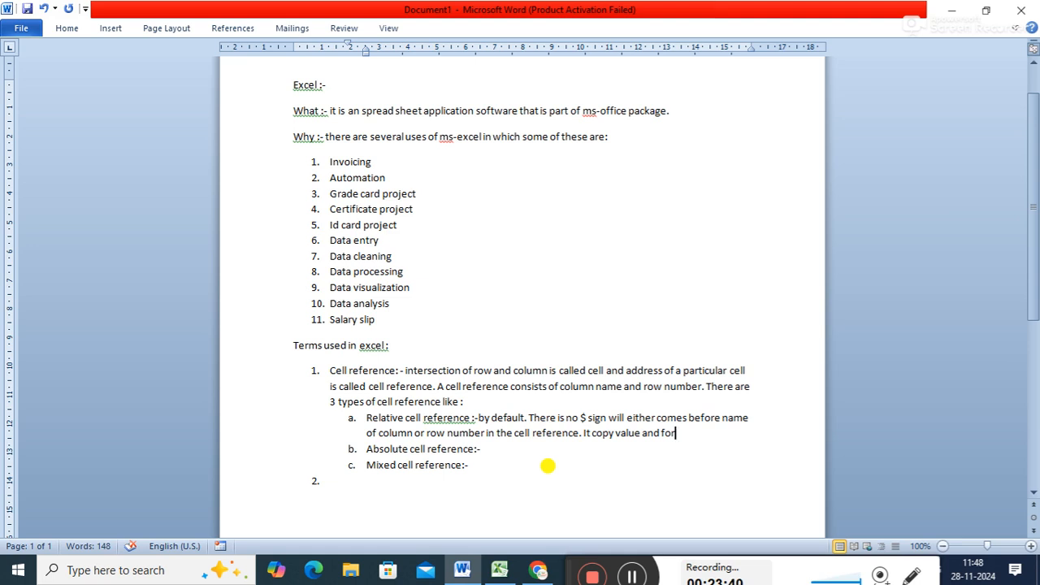
pyautogui.write('mula')
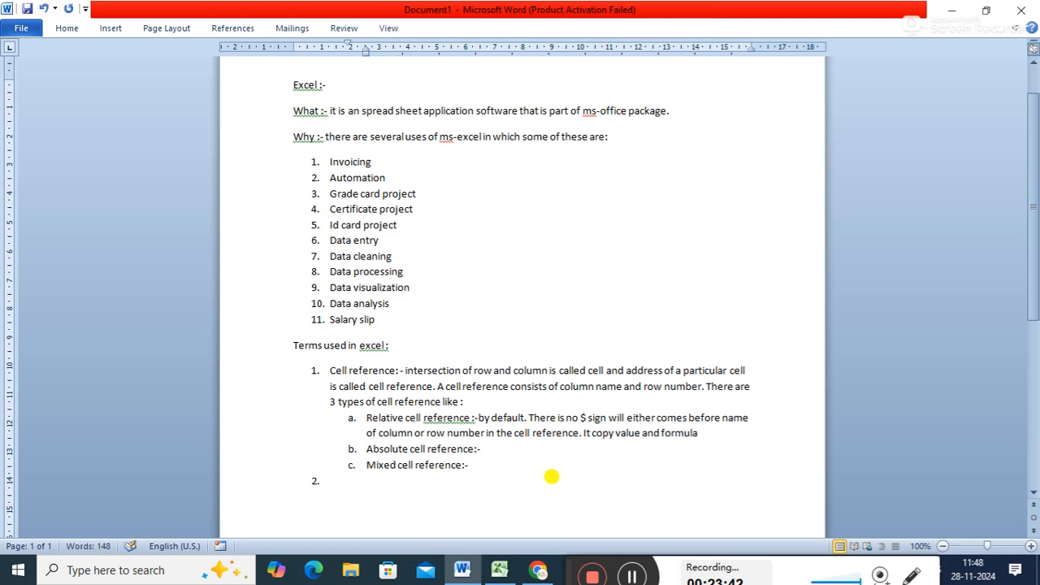
pyautogui.write(' both i')
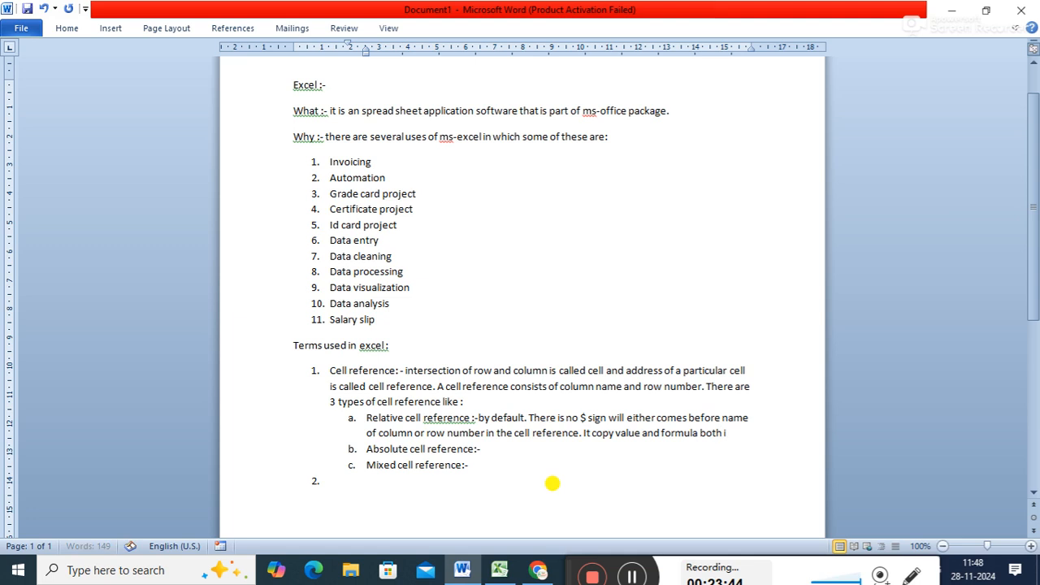
pyautogui.write('n both')
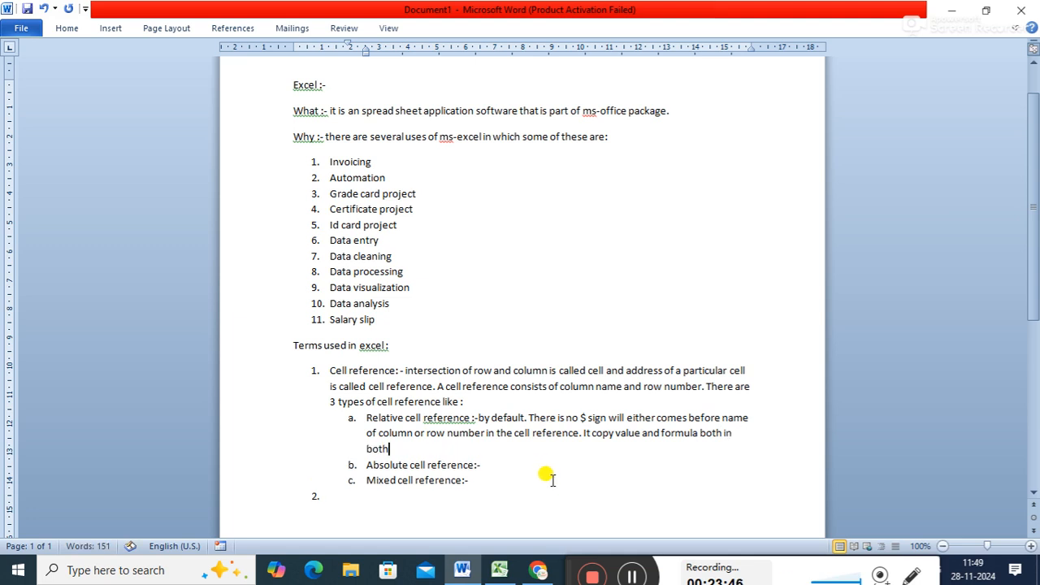
pyautogui.write(' direct')
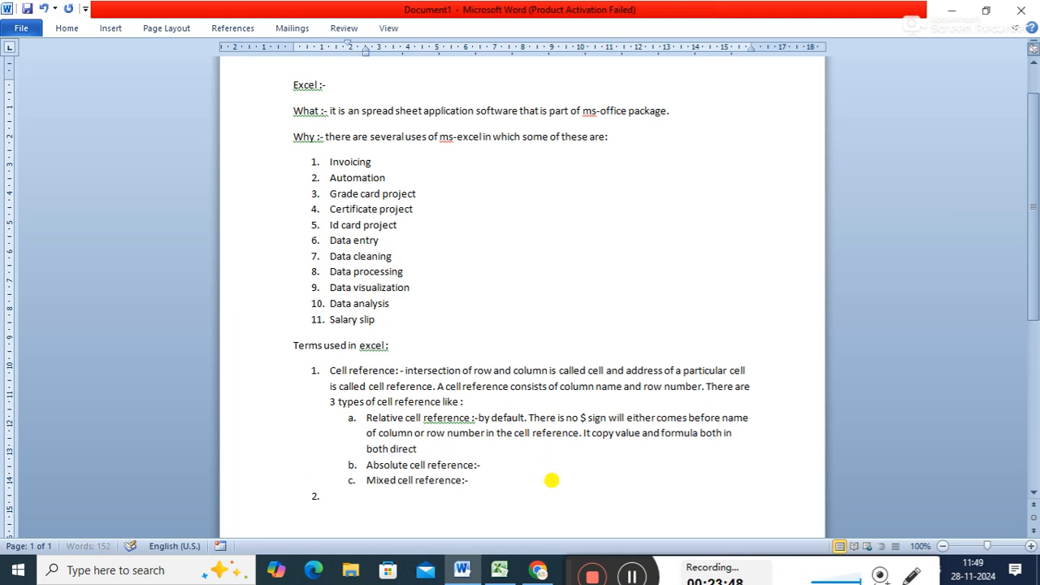
pyautogui.write('ion.')
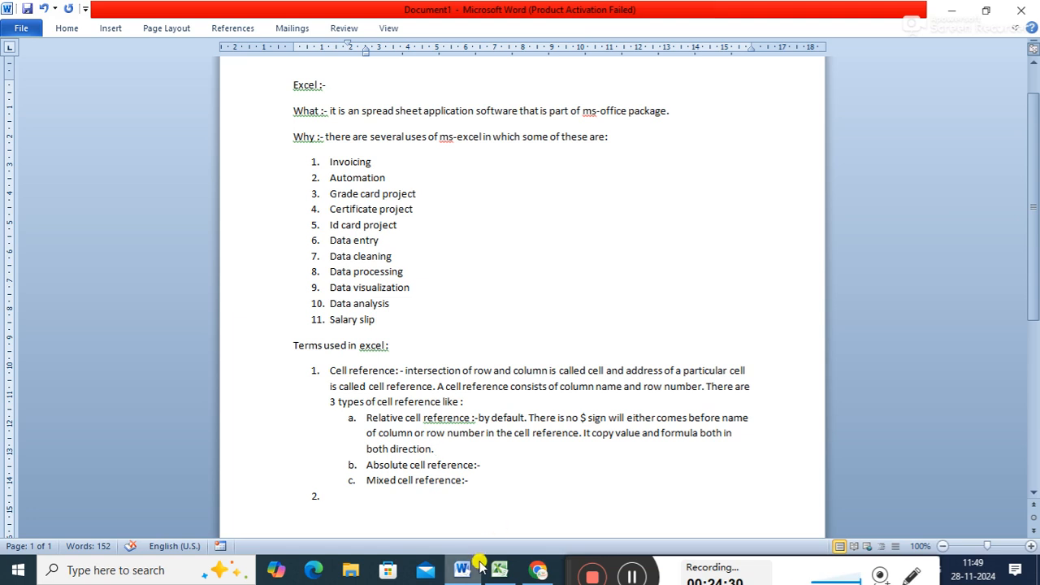
# - Begin the Absolute cell reference description with "there is $ sign will come before name of column as"
pyautogui.click(491, 461)
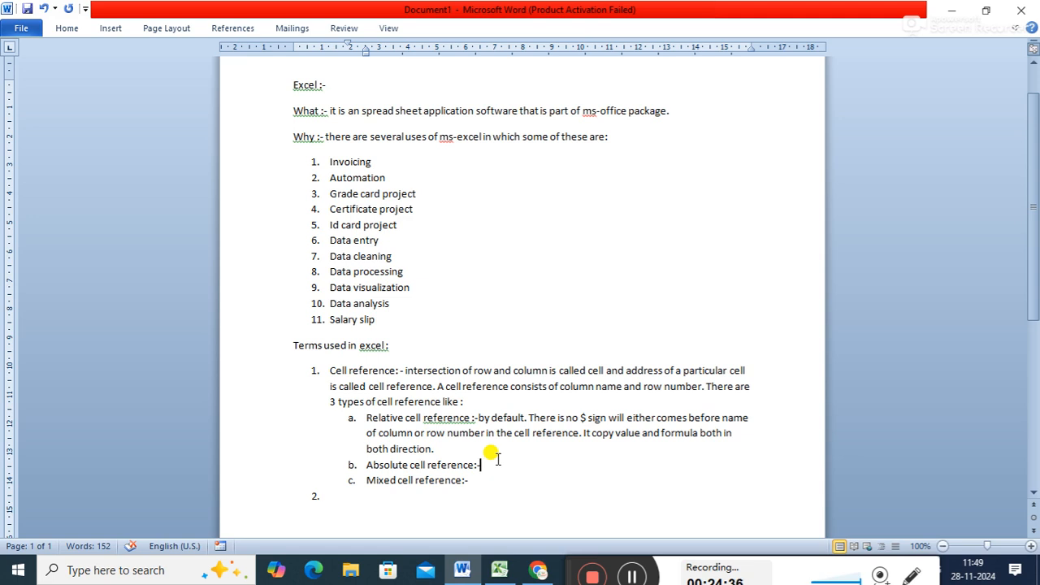
pyautogui.write('there')
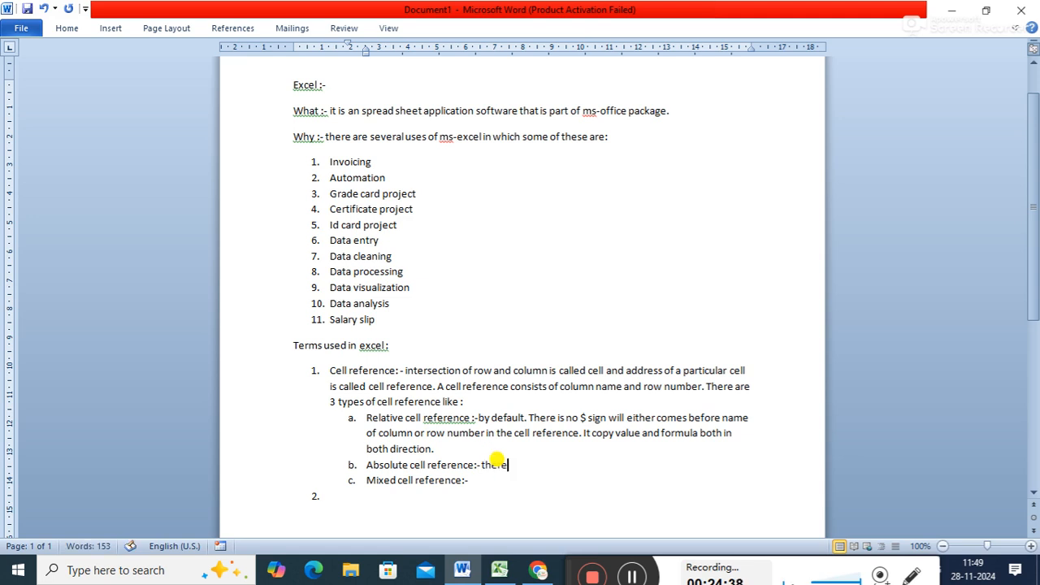
pyautogui.write(' is $ s')
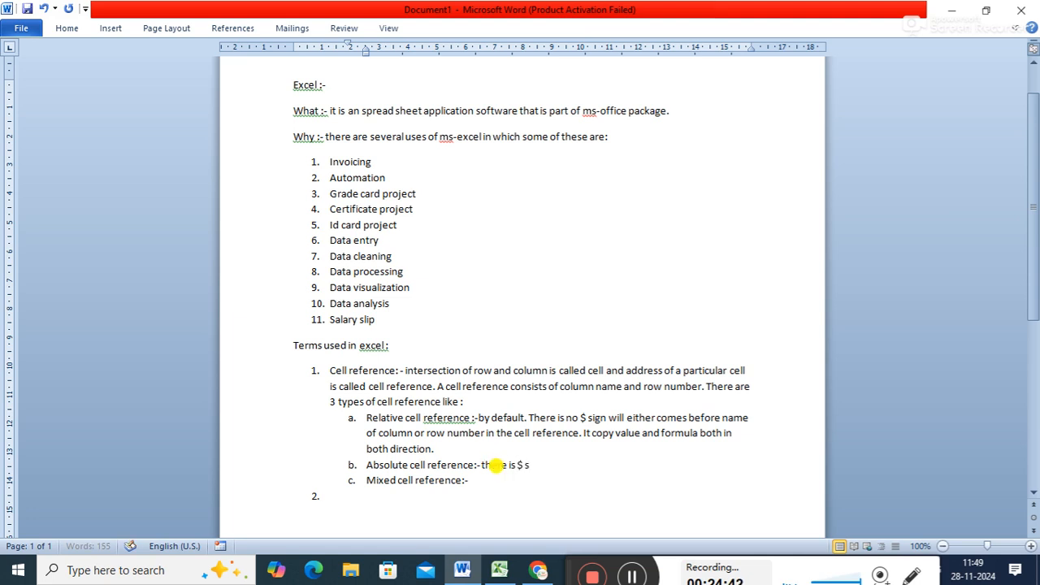
pyautogui.write('ign will come ')
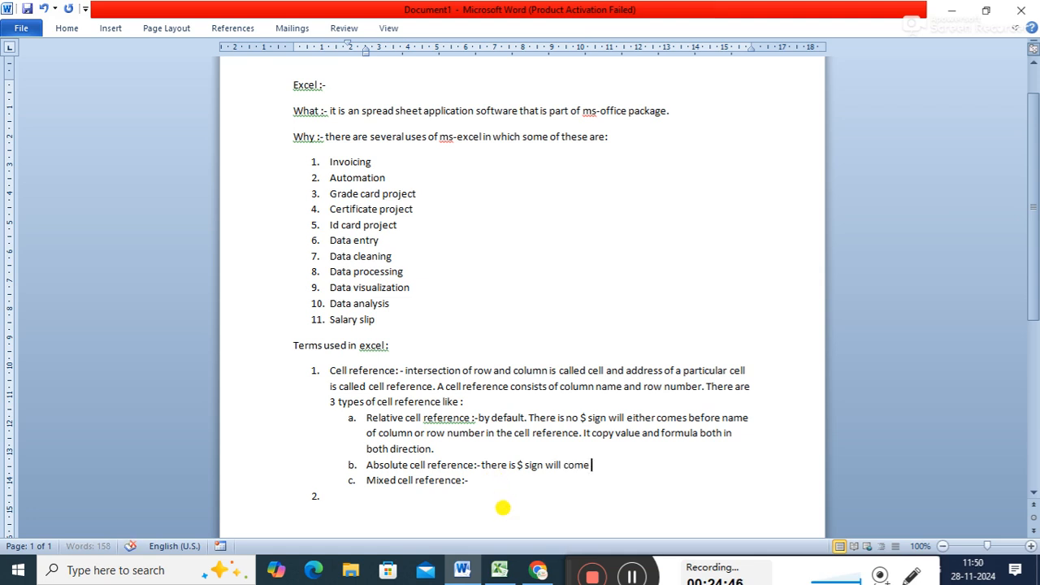
pyautogui.write('before ')
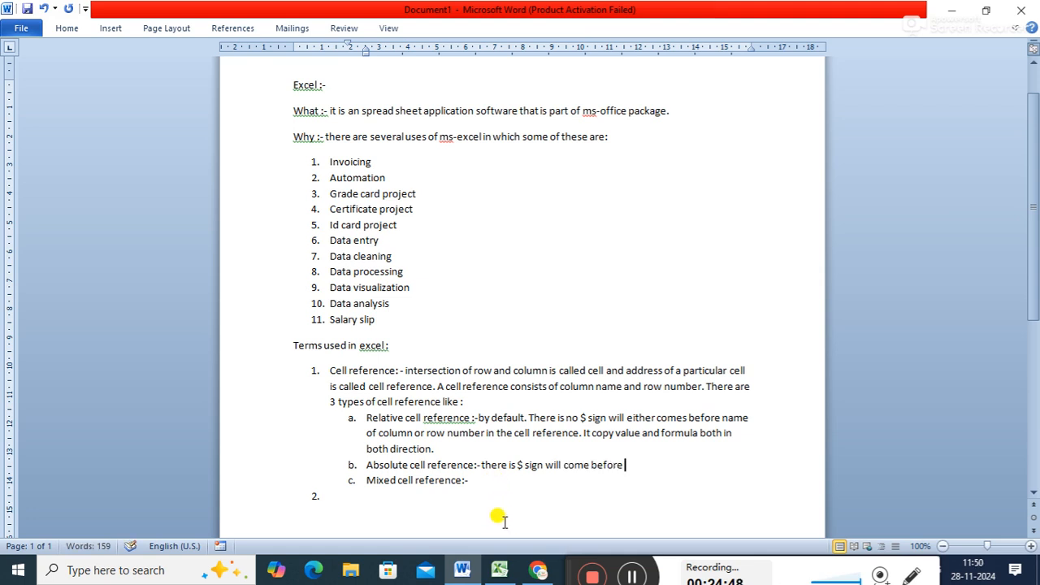
pyautogui.write('name of colum')
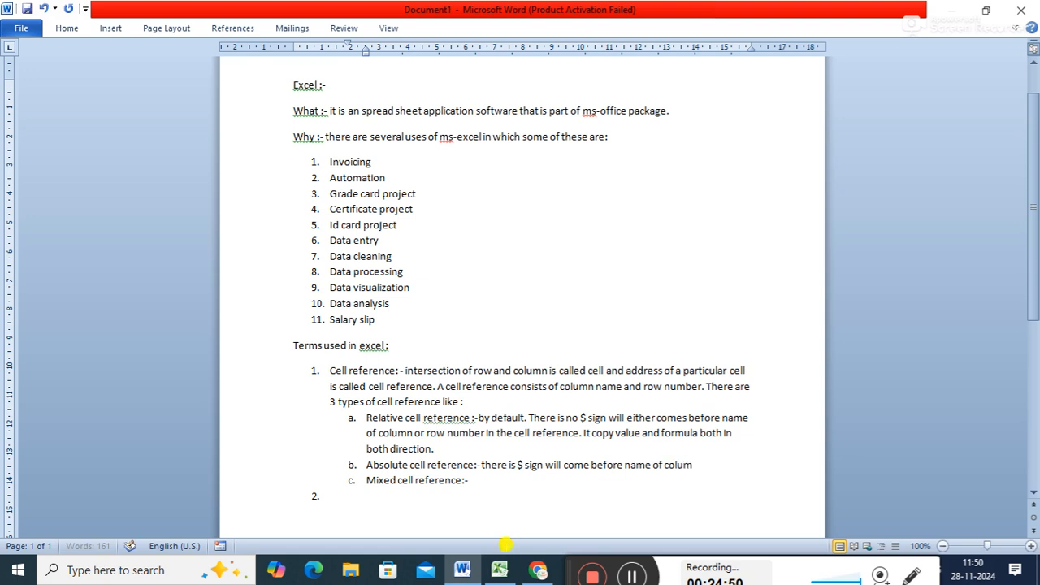
pyautogui.write('n as well as row nube')
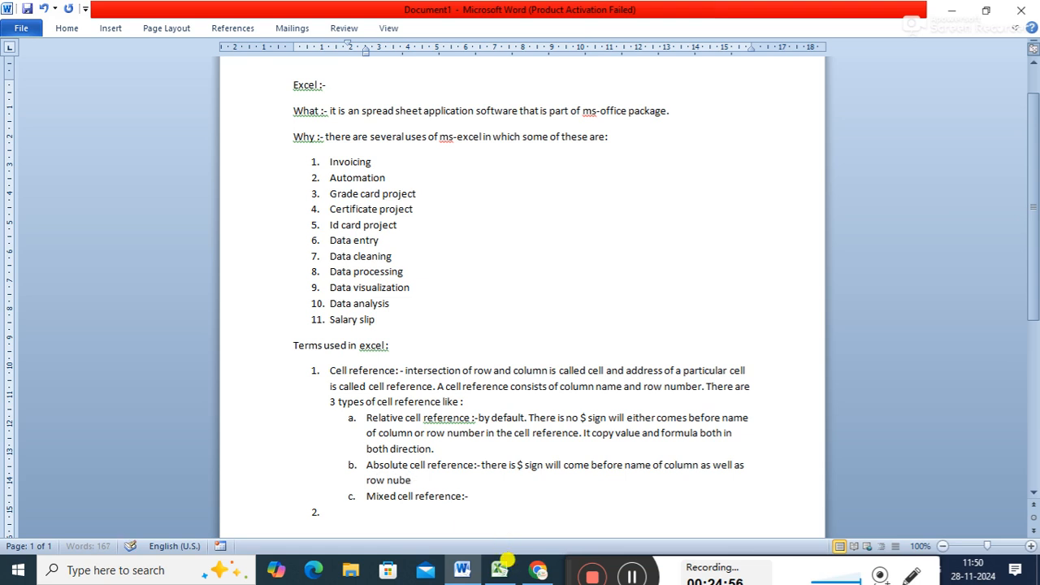
pyautogui.write('mber to lock the cel')
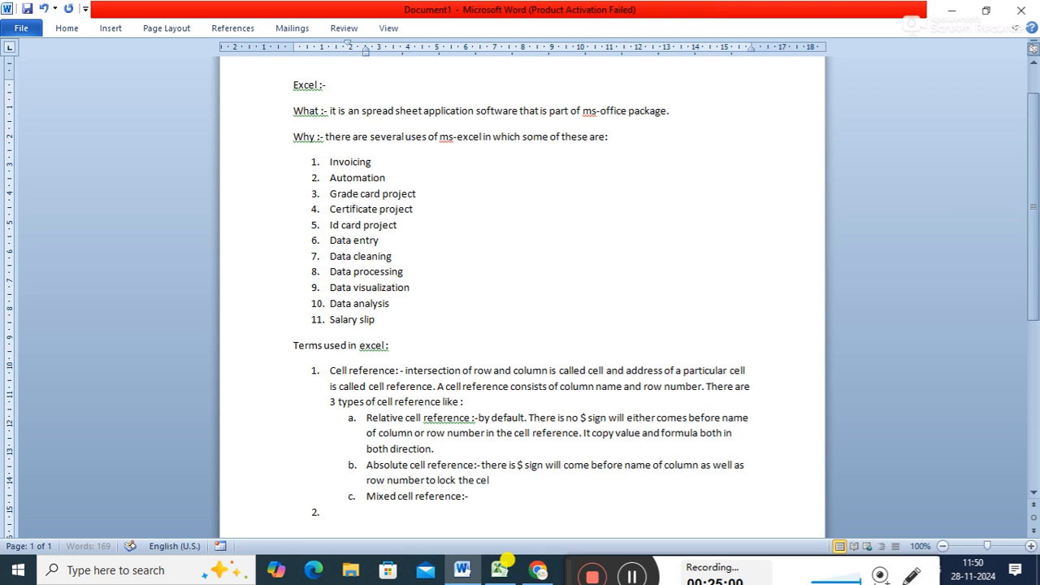
pyautogui.write('l so that only value')
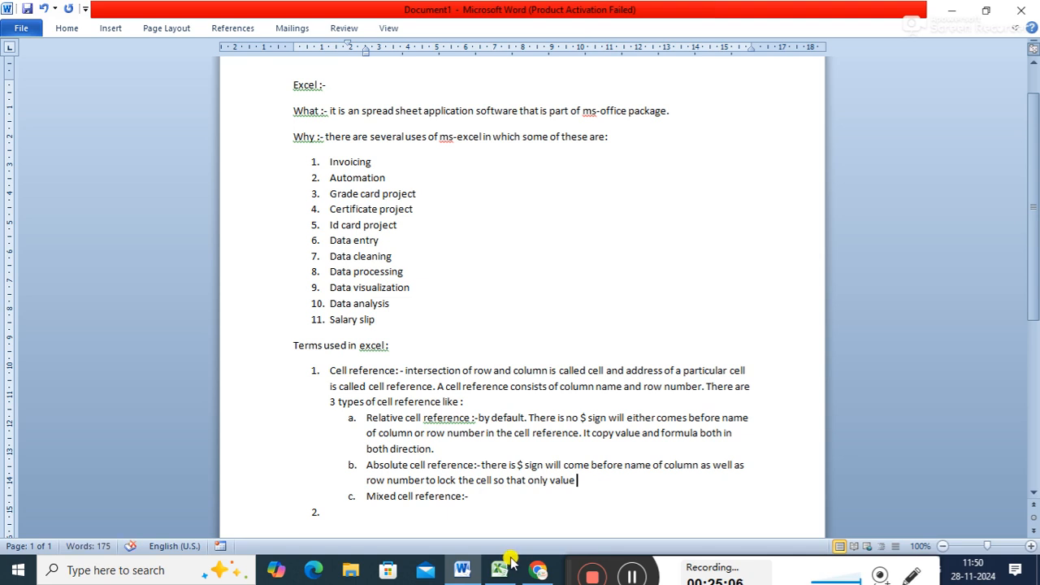
pyautogui.write(' will copy')
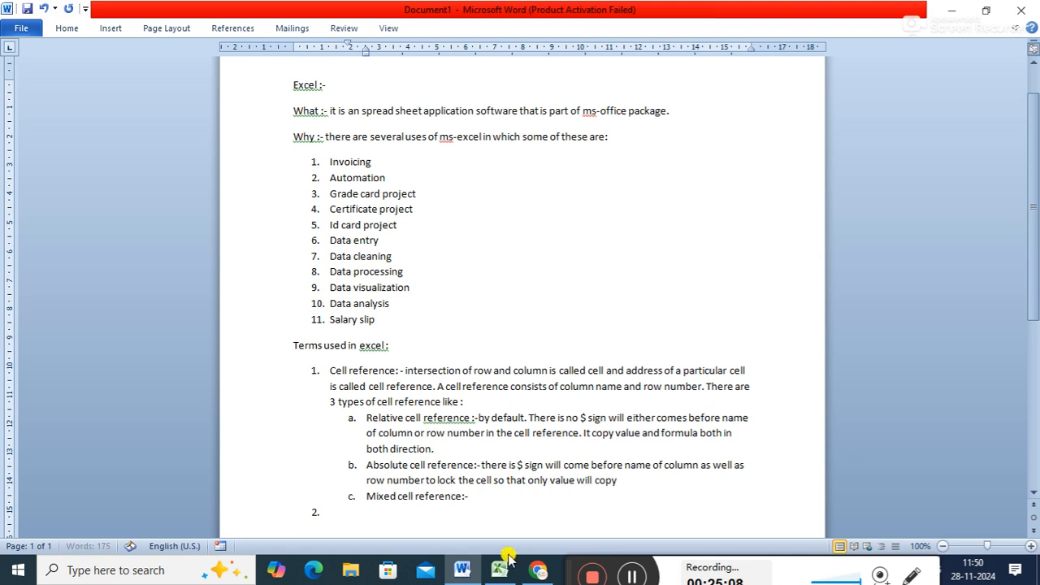
pyautogui.write(' forward')
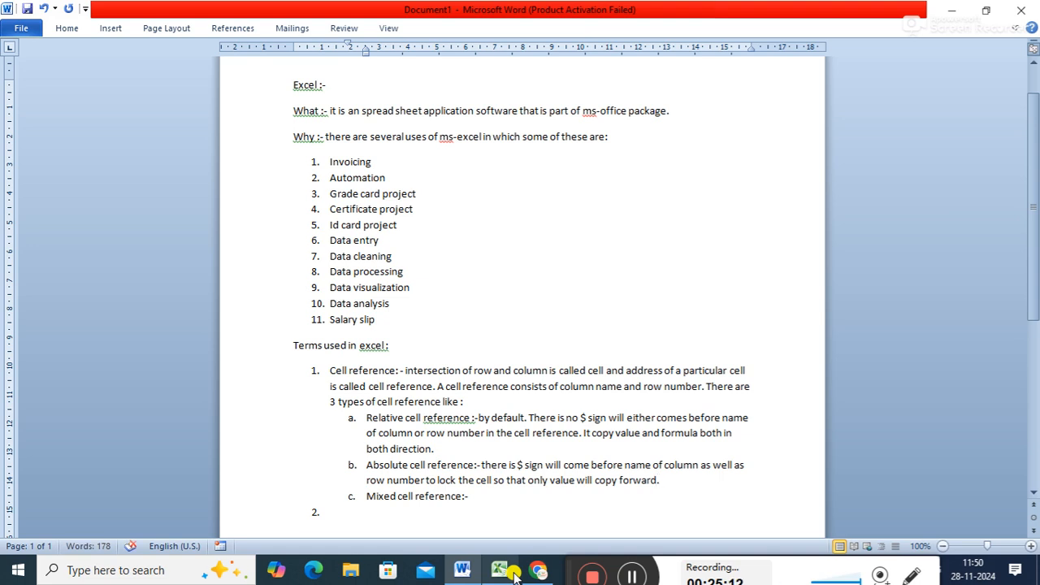
pyautogui.write(' not the ')
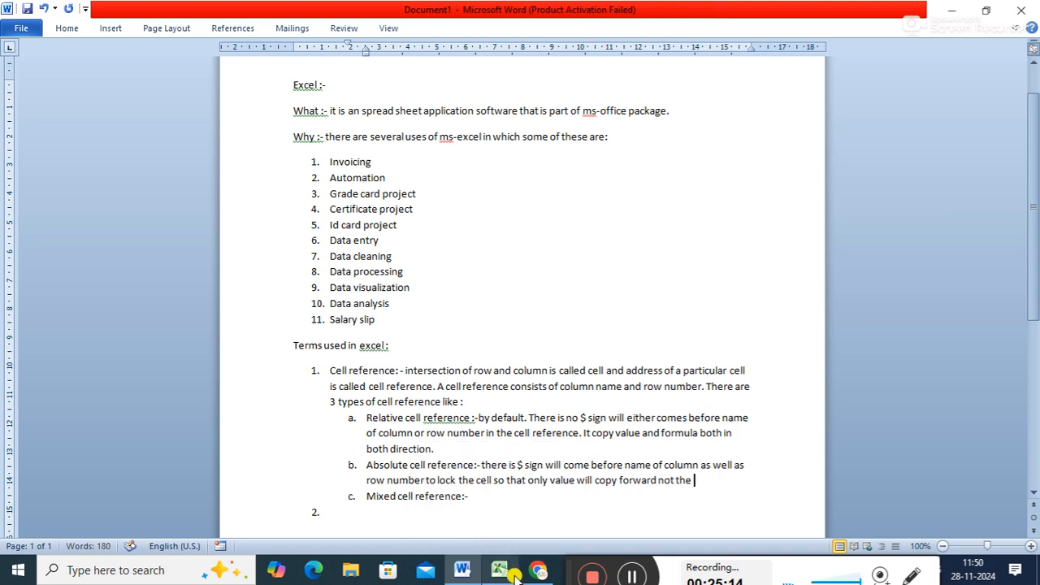
pyautogui.write('formula.')
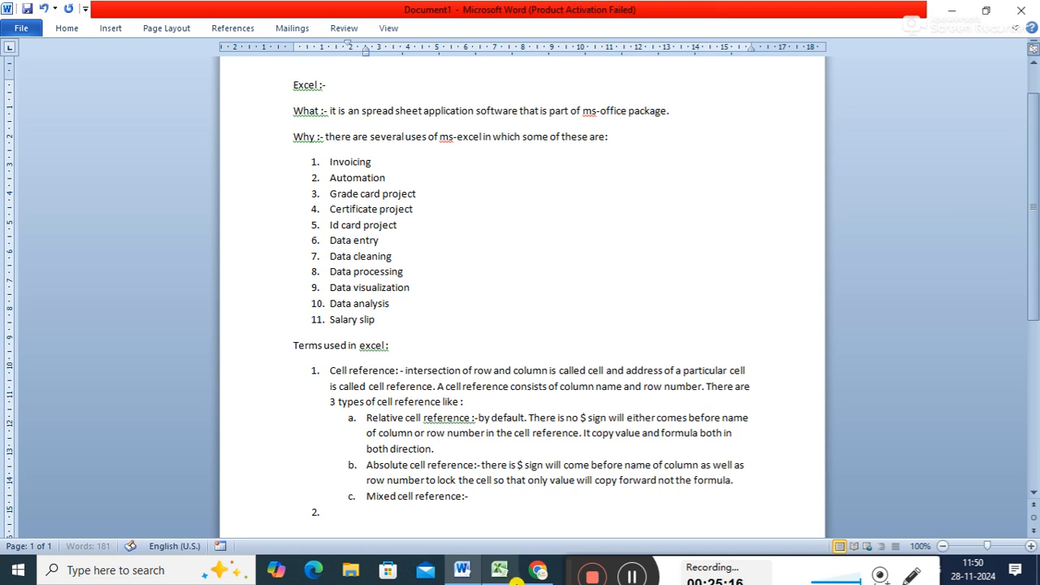
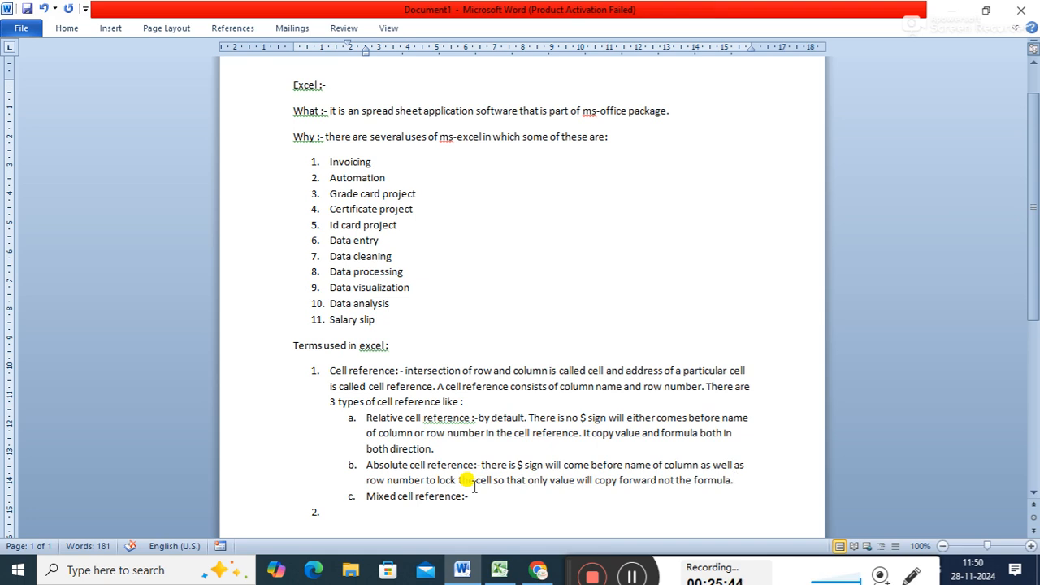
# - Begin the Mixed cell reference description with "there is $ sign"
pyautogui.click(471, 495)
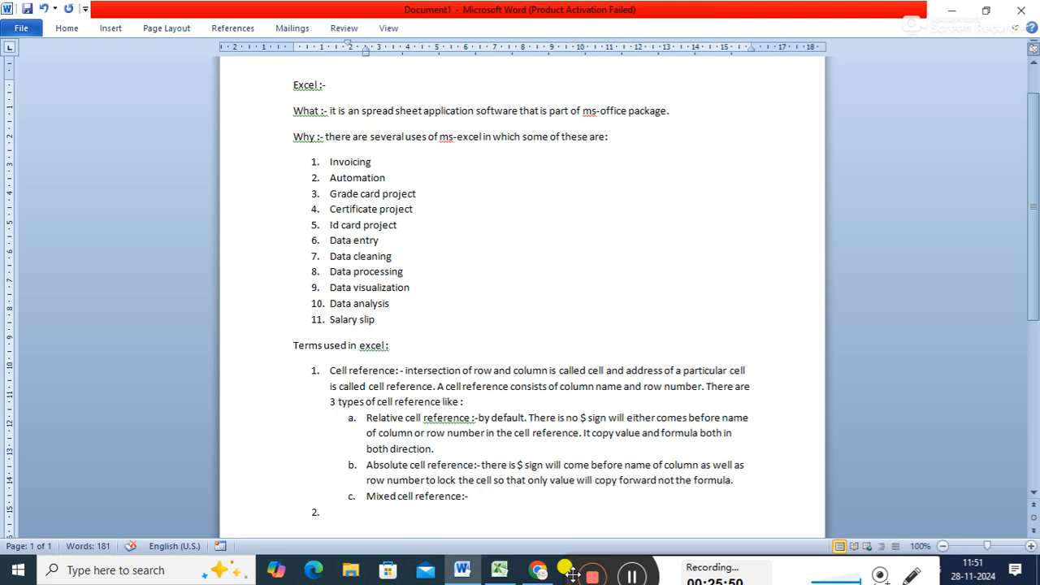
pyautogui.write('theres')
pyautogui.press('BackSpace')
pyautogui.write('is $ sign')
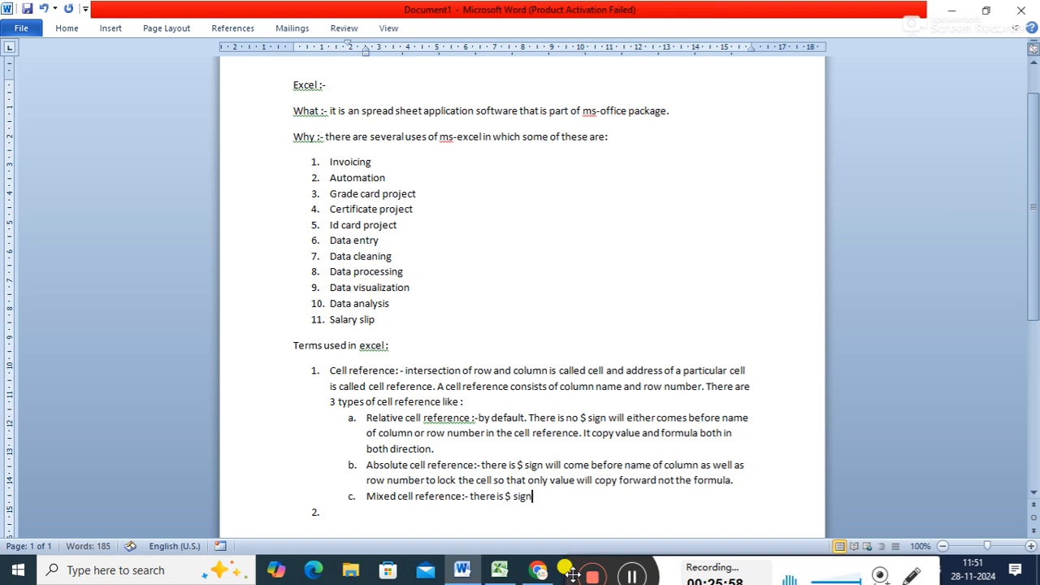
pyautogui.write(' will come be')
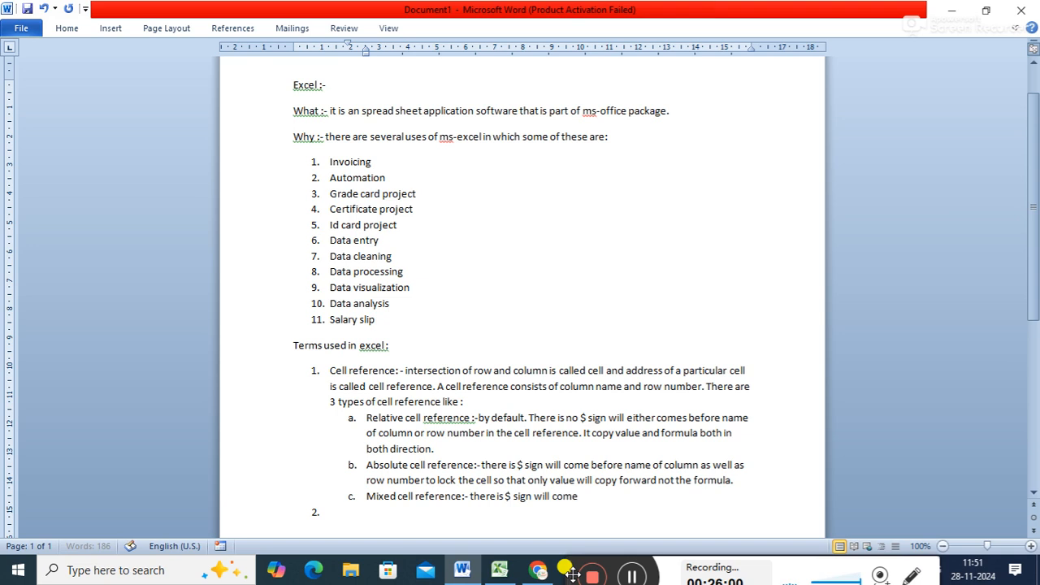
# - Continue the Mixed cell reference description with "will come either before name of column or row number"
pyautogui.press('BackSpace')
pyautogui.press('BackSpace')
pyautogui.write('eith')
pyautogui.write('er before')
pyautogui.write(' name of')
pyautogui.write(' coulm')
pyautogui.press('BackSpace')
pyautogui.press('BackSpace')
pyautogui.press('BackSpace')
pyautogui.write('lmun')
pyautogui.press('BackSpace')
pyautogui.press('BackSpace')
pyautogui.press('BackSpace')
pyautogui.write('umn')
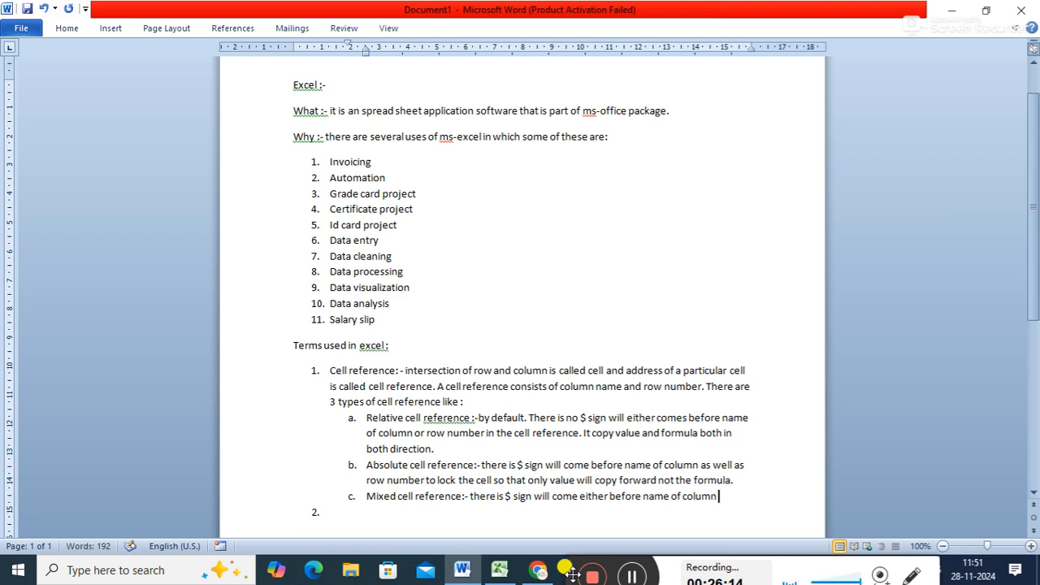
pyautogui.write(' or row number')
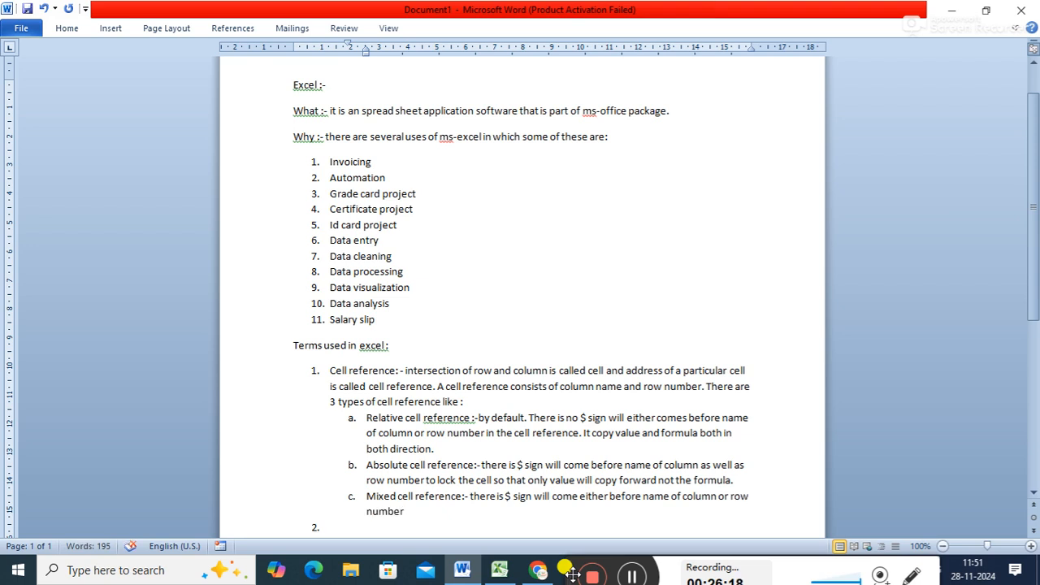
pyautogui.write('.')
# - Finish the Mixed cell reference description with "to either lock the row or column."
pyautogui.press('BackSpace')
pyautogui.write('to either lock the row or co')
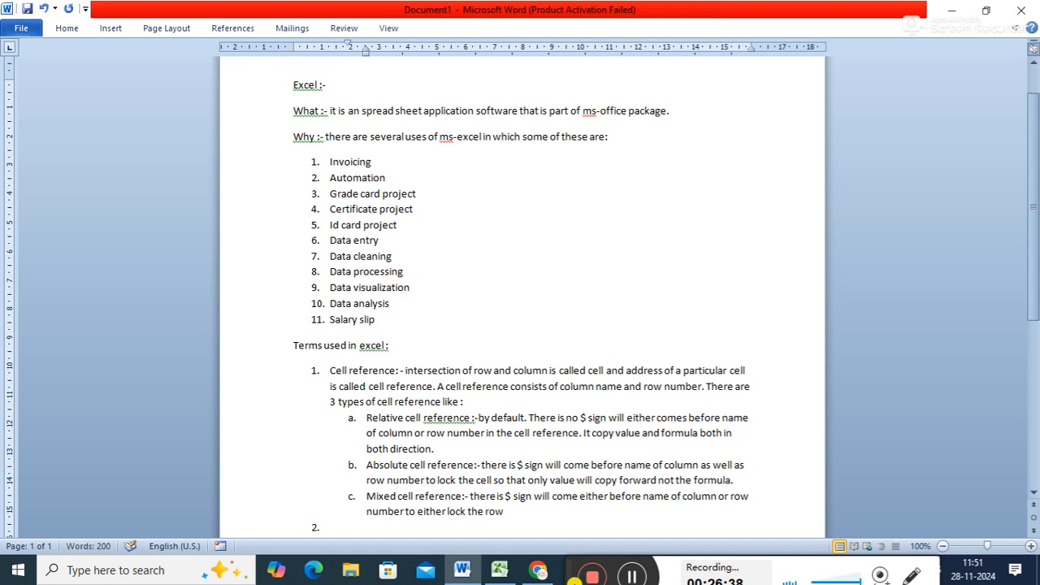
pyautogui.write('lumn.')
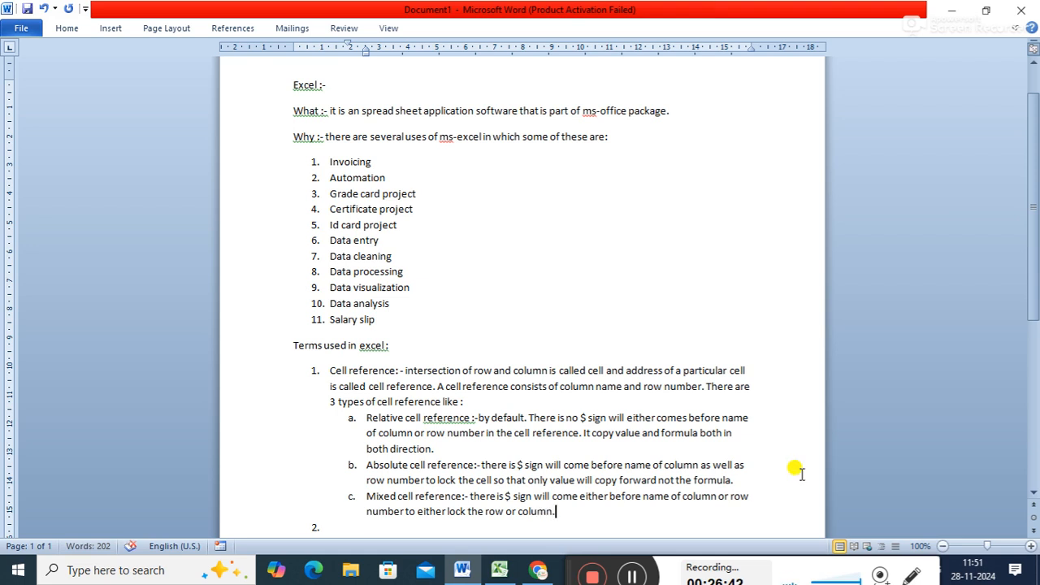
# - Review the relative, absolute and mixed cell reference descriptions, selecting part of the text of each while reading
pyautogui.moveTo(1031, 301); pyautogui.dragTo(1020, 344)
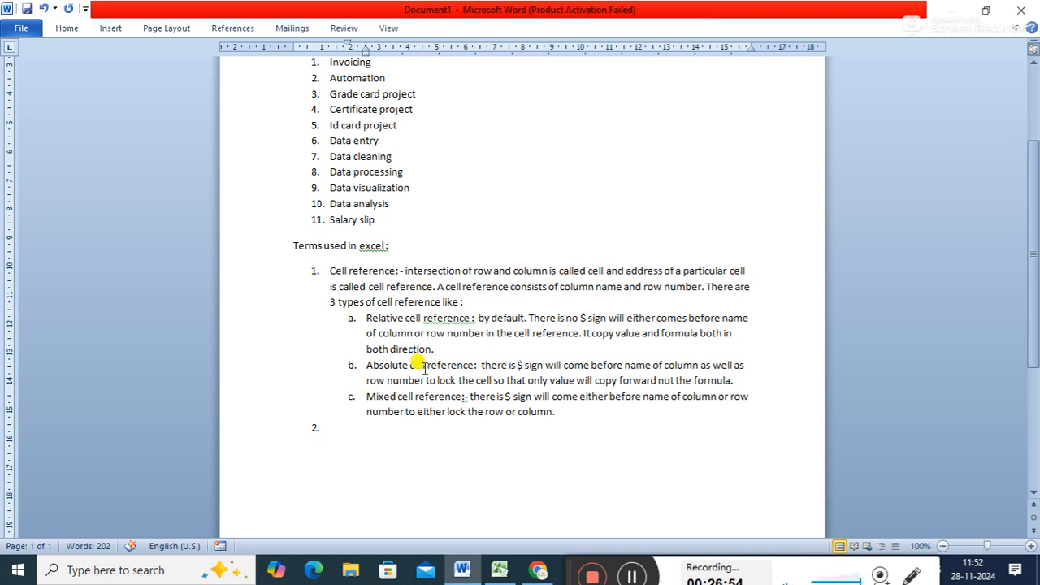
pyautogui.moveTo(429, 332); pyautogui.dragTo(388, 318)
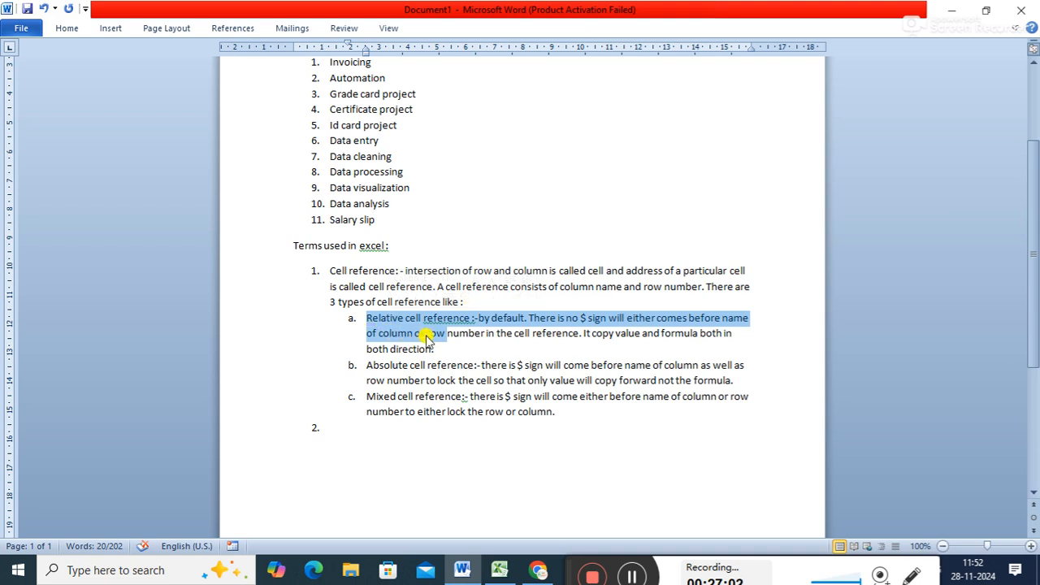
pyautogui.click(366, 366)
pyautogui.moveTo(367, 367); pyautogui.dragTo(419, 382)
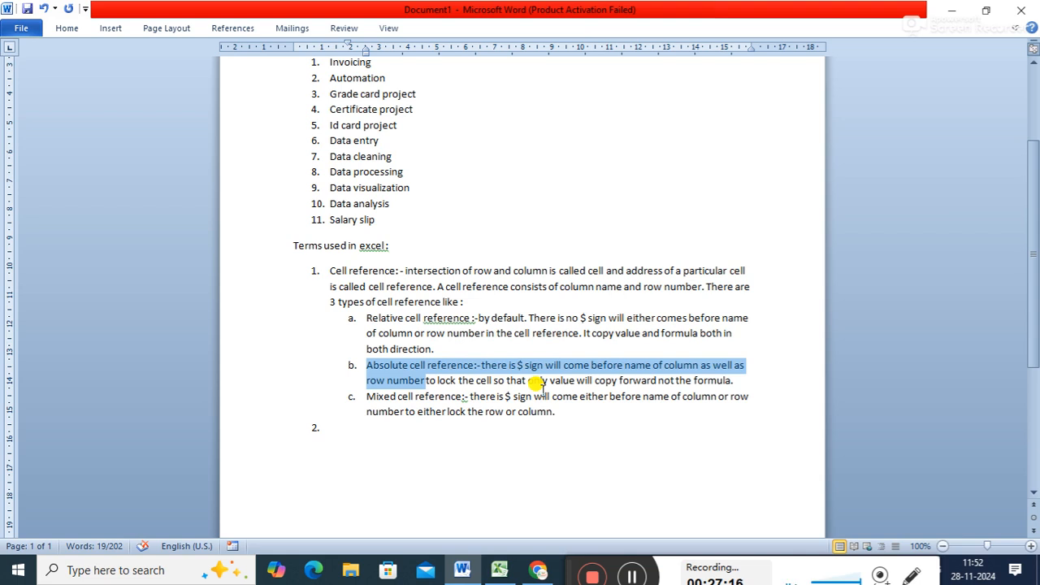
pyautogui.moveTo(364, 397); pyautogui.dragTo(401, 403)
pyautogui.click(380, 364)
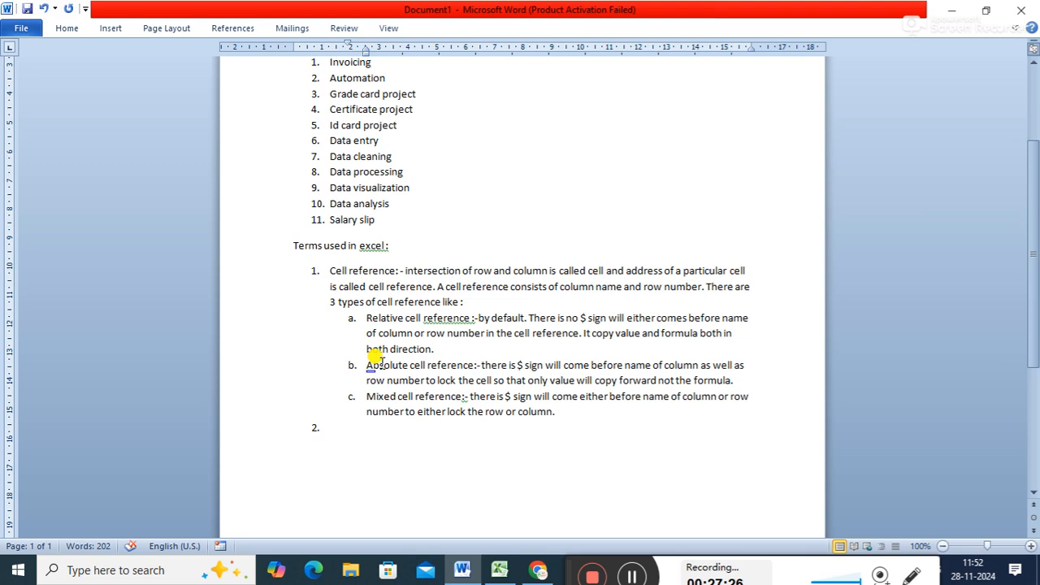
pyautogui.moveTo(364, 397); pyautogui.dragTo(408, 398)
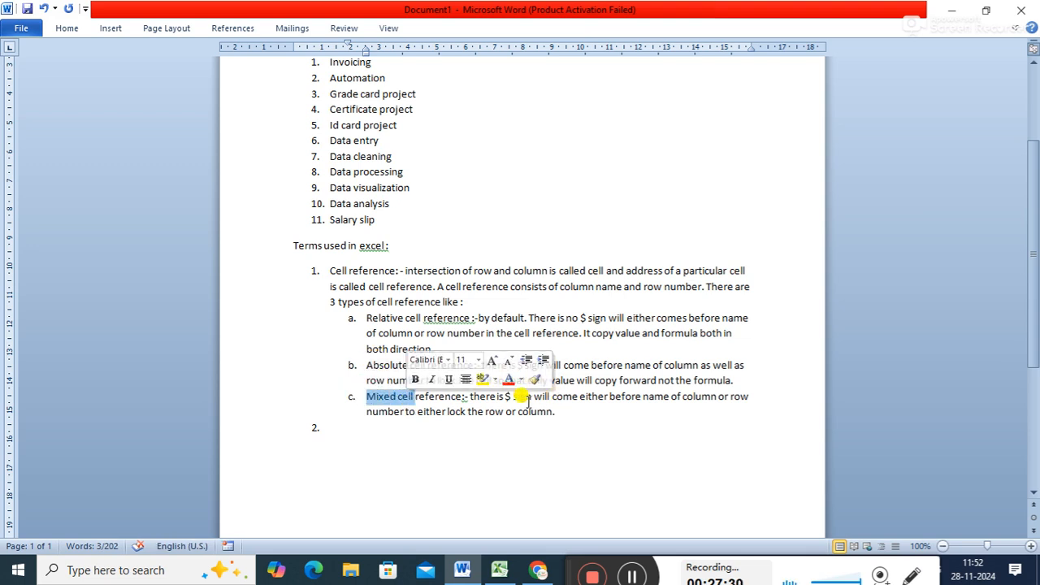
# - Enter the relative and absolute reference examples "G6, $G$6," in numbered item 2
pyautogui.click(403, 429)
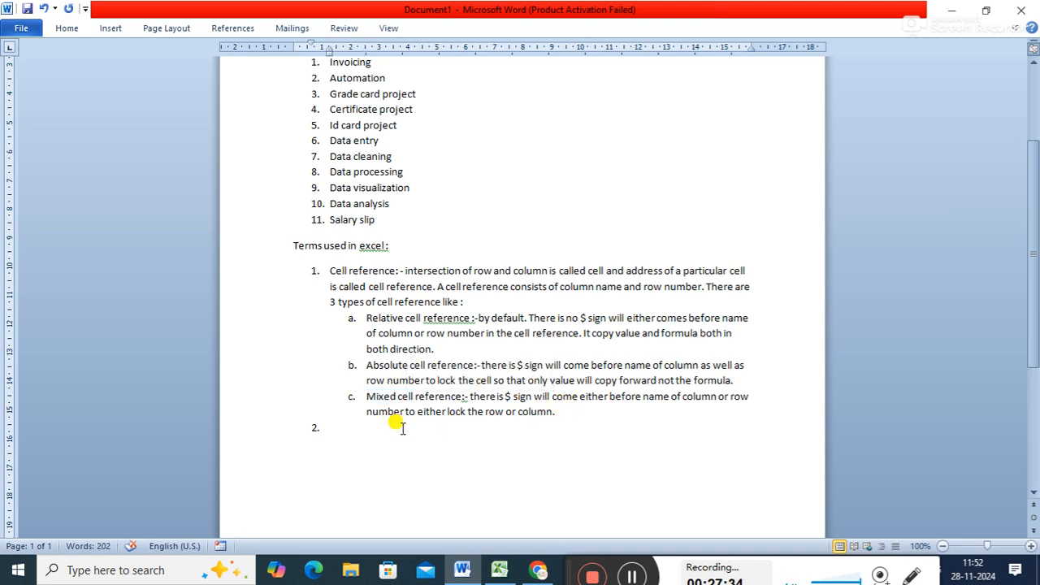
pyautogui.write('G6')
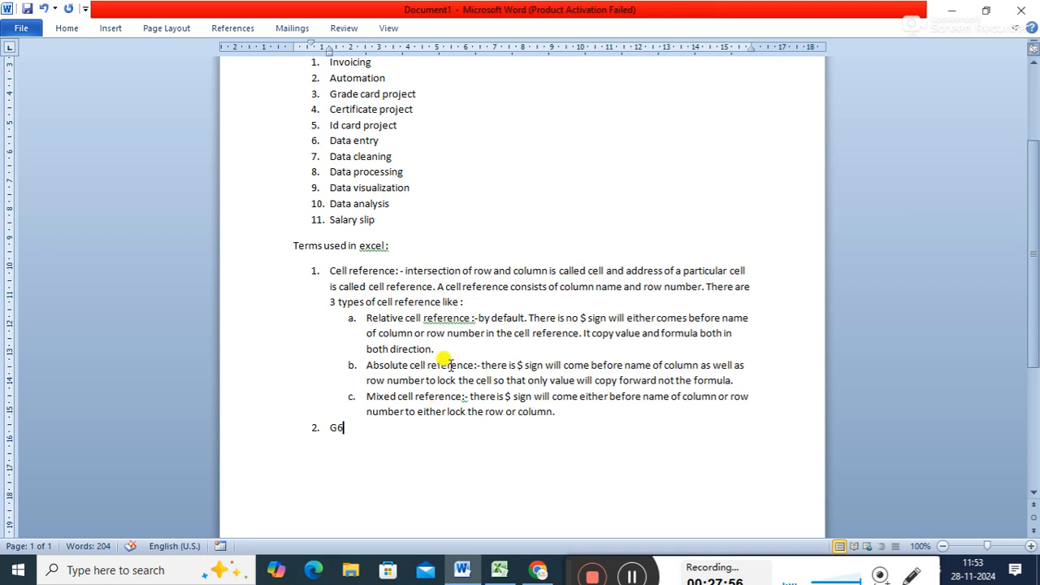
pyautogui.doubleClick(336, 428)
pyautogui.click(336, 428)
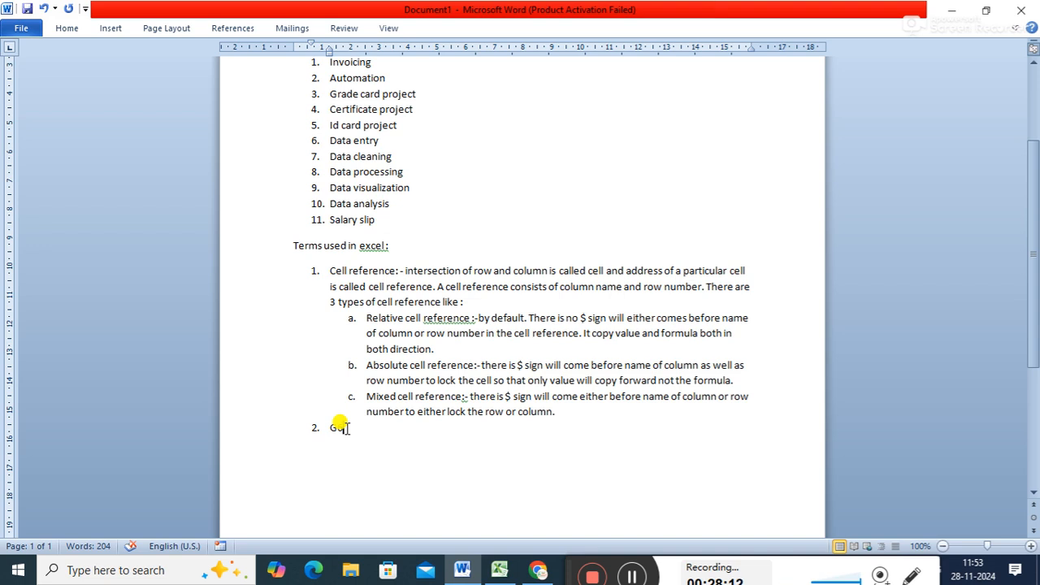
pyautogui.write('al')
pyautogui.write('$G$6')
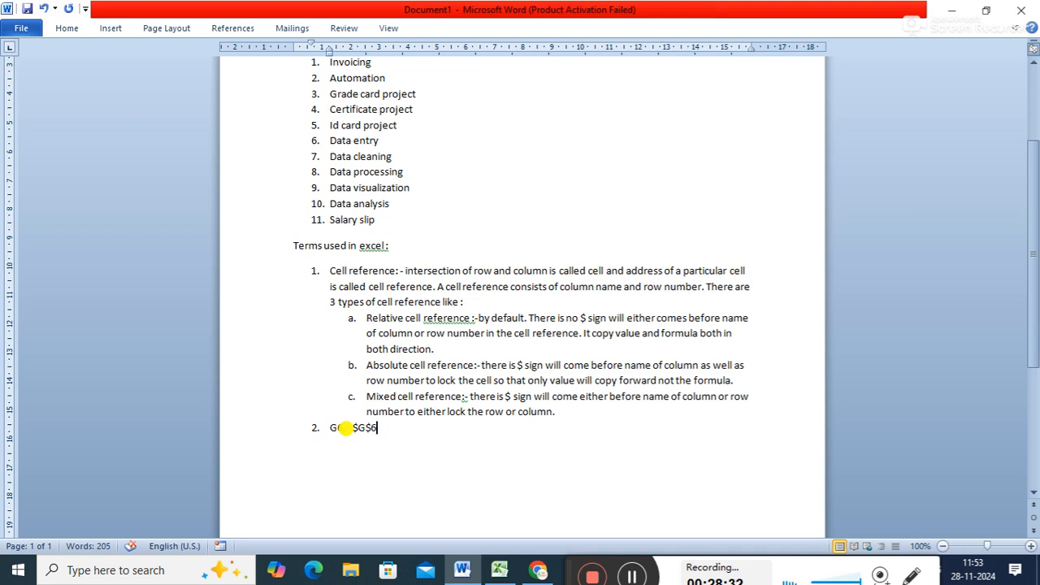
pyautogui.write(',')
# - Examine the $G$6 example by selecting it and compare it with the Absolute cell reference description
pyautogui.moveTo(343, 427); pyautogui.dragTo(370, 428)
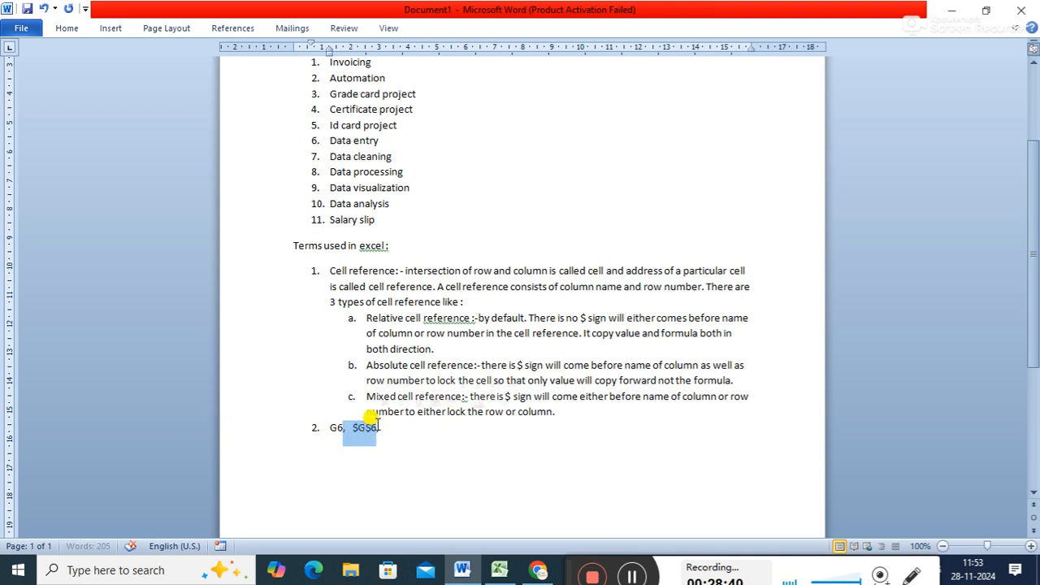
pyautogui.click(362, 429)
pyautogui.moveTo(351, 431); pyautogui.dragTo(379, 427)
pyautogui.click(376, 365)
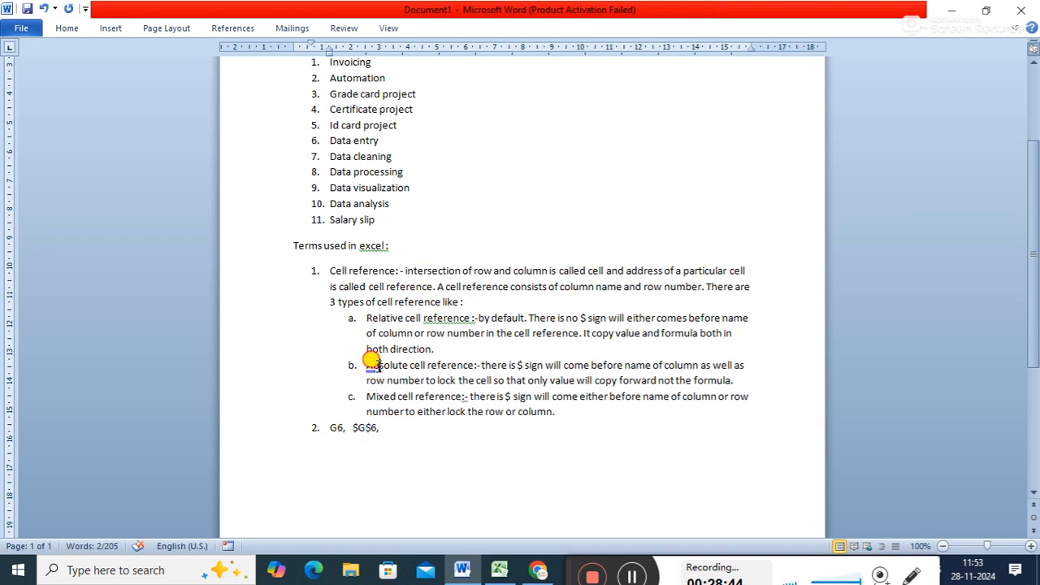
pyautogui.moveTo(351, 426); pyautogui.dragTo(370, 419)
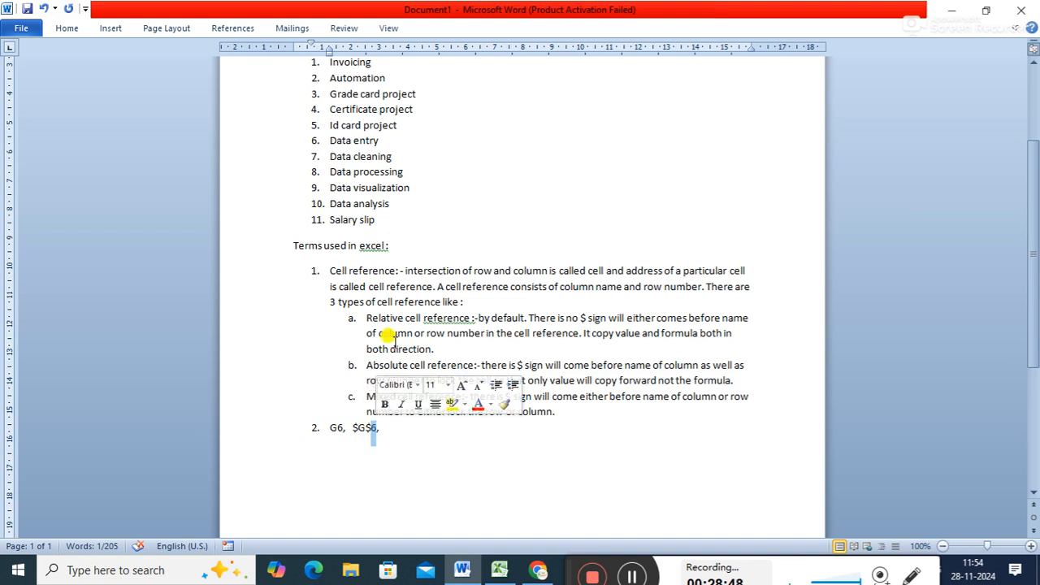
# - Add the mixed reference examples "G$6 OR $G6" at the end of numbered item 2
pyautogui.click(391, 426)
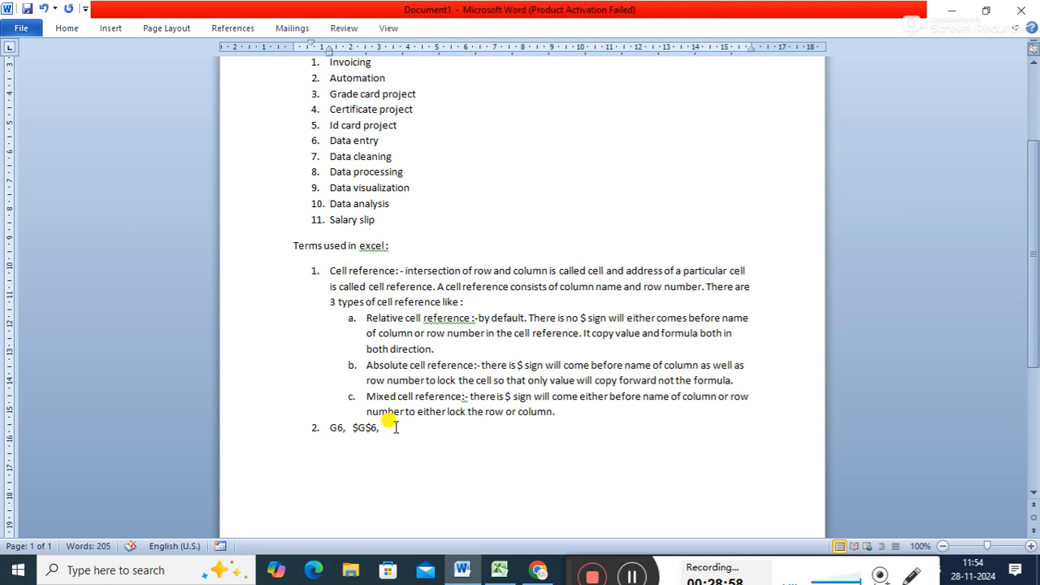
pyautogui.write('G$')
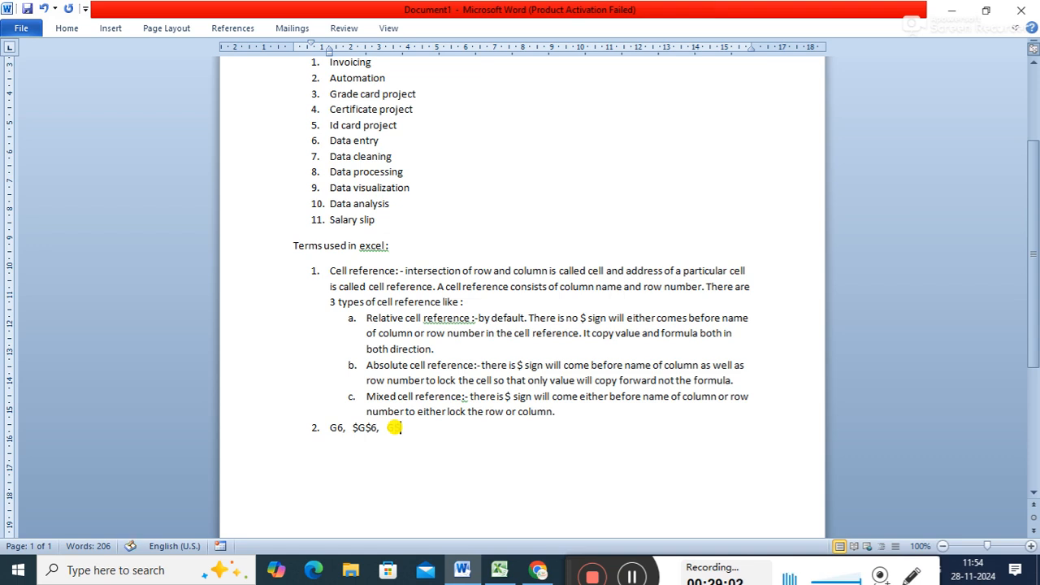
pyautogui.write('6 OR $G6')
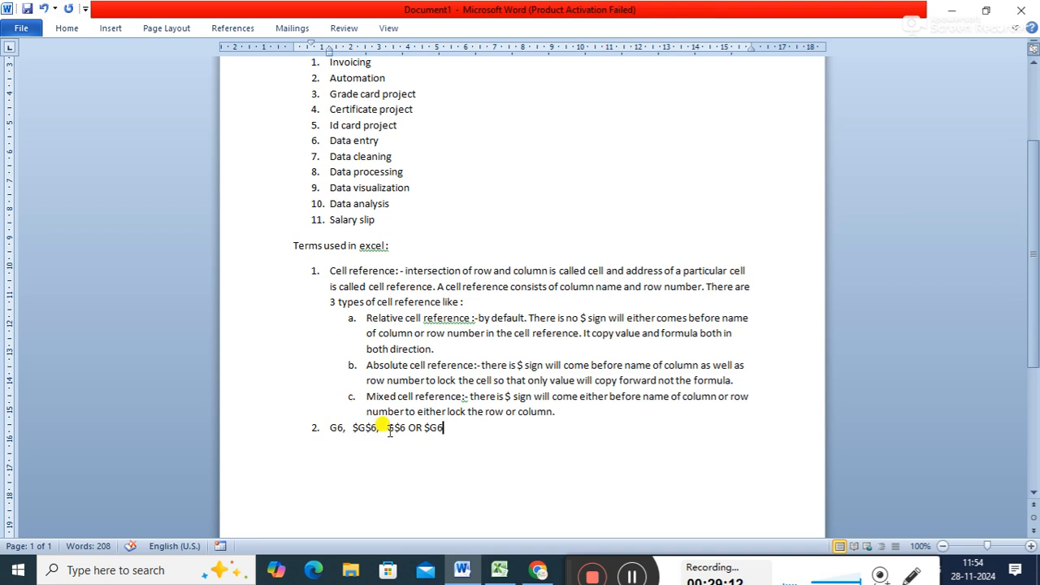
# - Compare the examples G$6, $G6 and G6 in numbered item 2, selecting each in turn
pyautogui.doubleClick(396, 428)
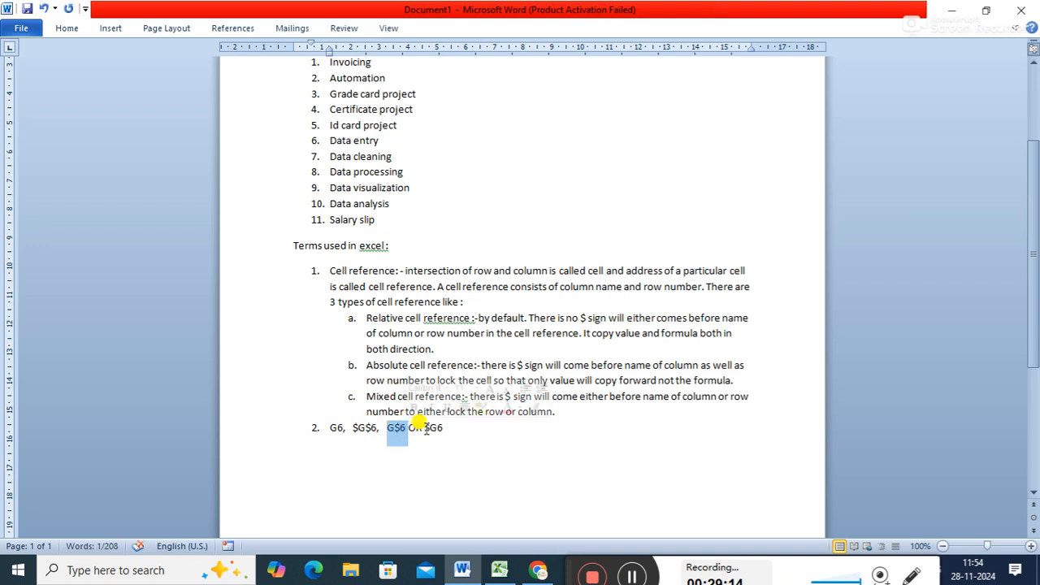
pyautogui.doubleClick(431, 428)
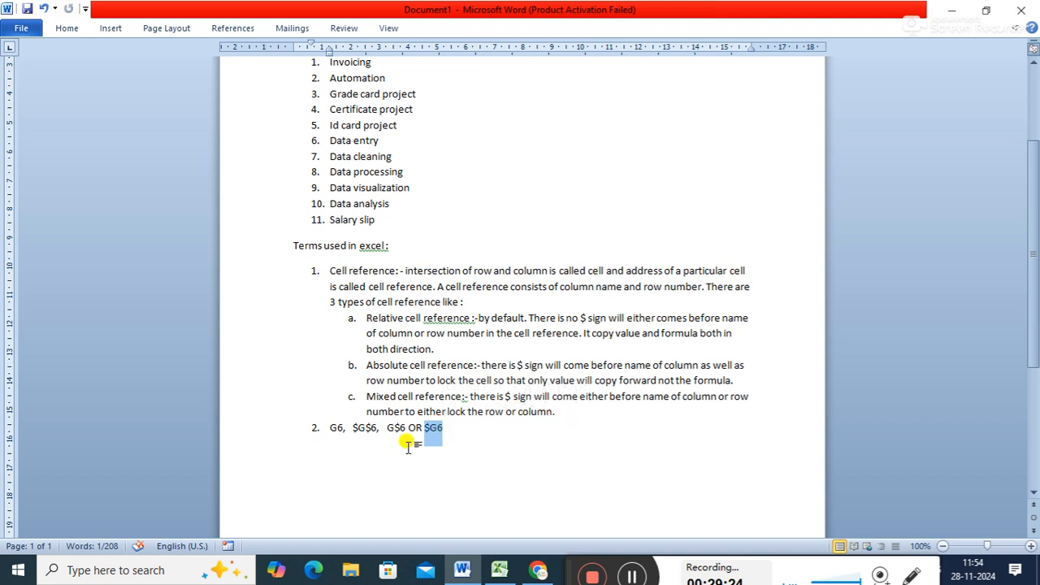
pyautogui.moveTo(343, 426)
pyautogui.mouseDown()
pyautogui.moveTo(378, 427)
pyautogui.moveTo(334, 430)
pyautogui.moveTo(343, 428)
pyautogui.mouseUp()
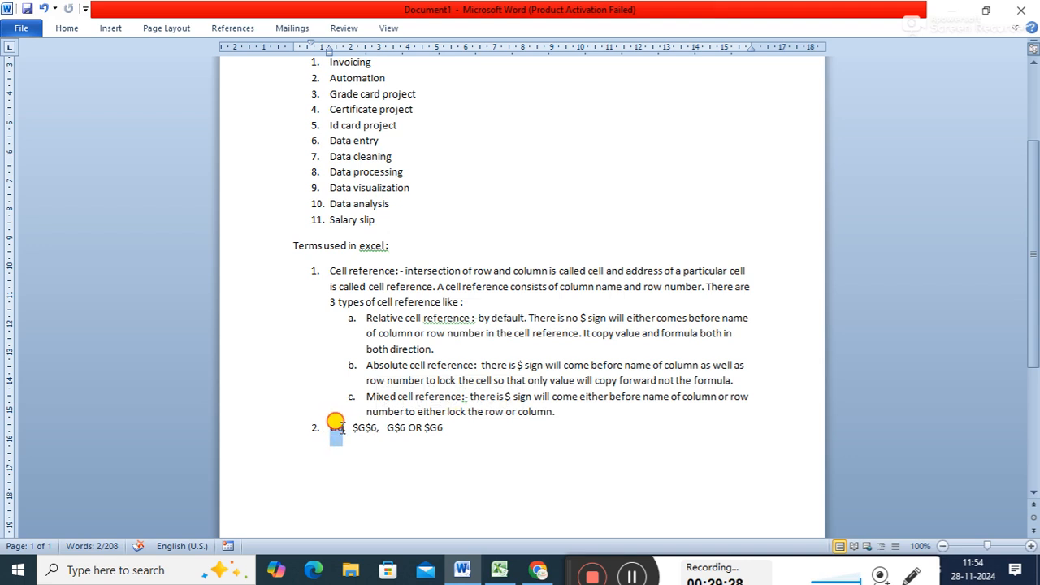
pyautogui.click(478, 426)
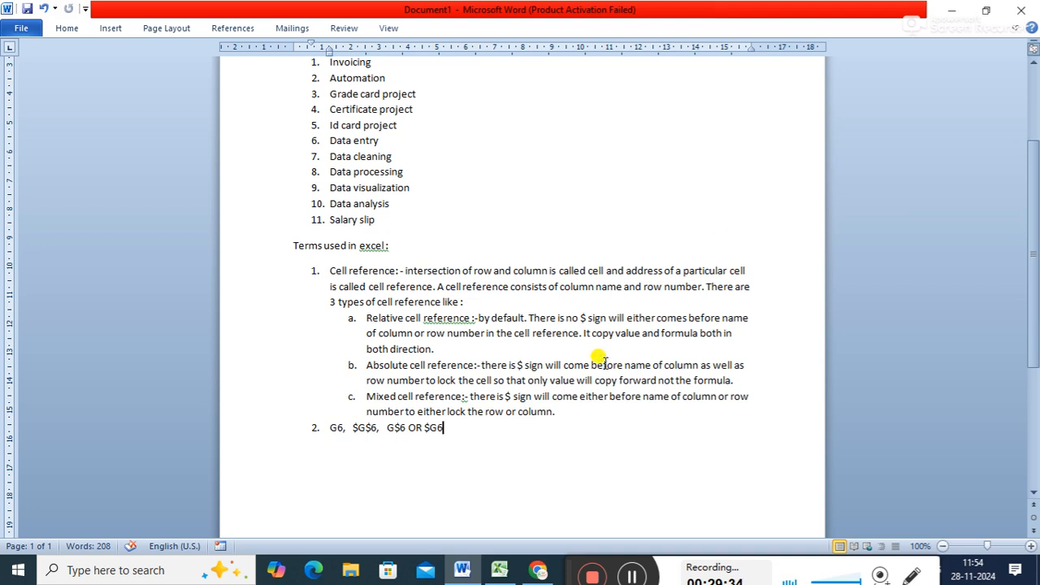
# - Switch to Excel and clear the old example data from cells H4:H6
pyautogui.click(952, 10)
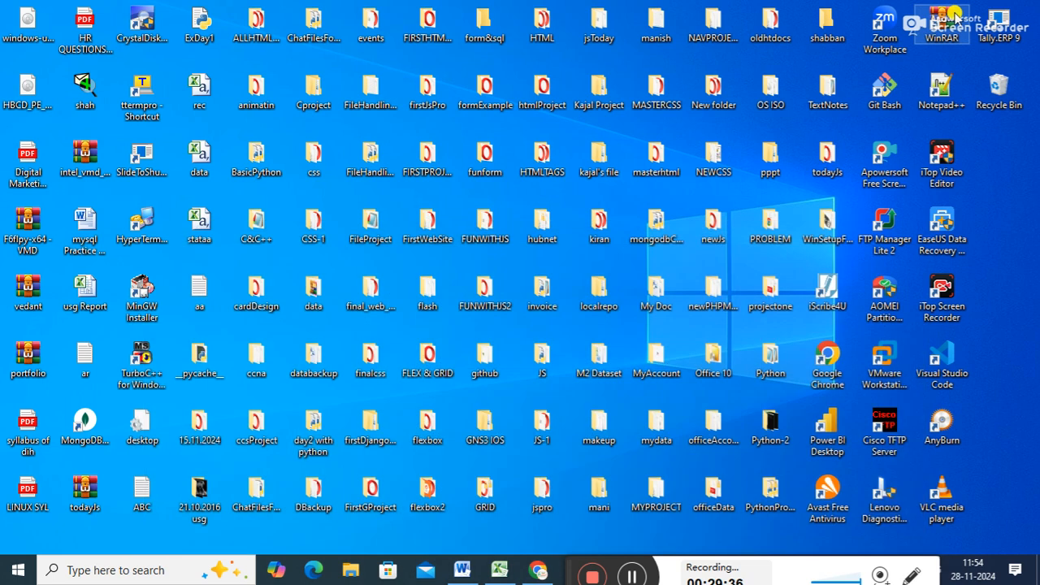
pyautogui.click(499, 570)
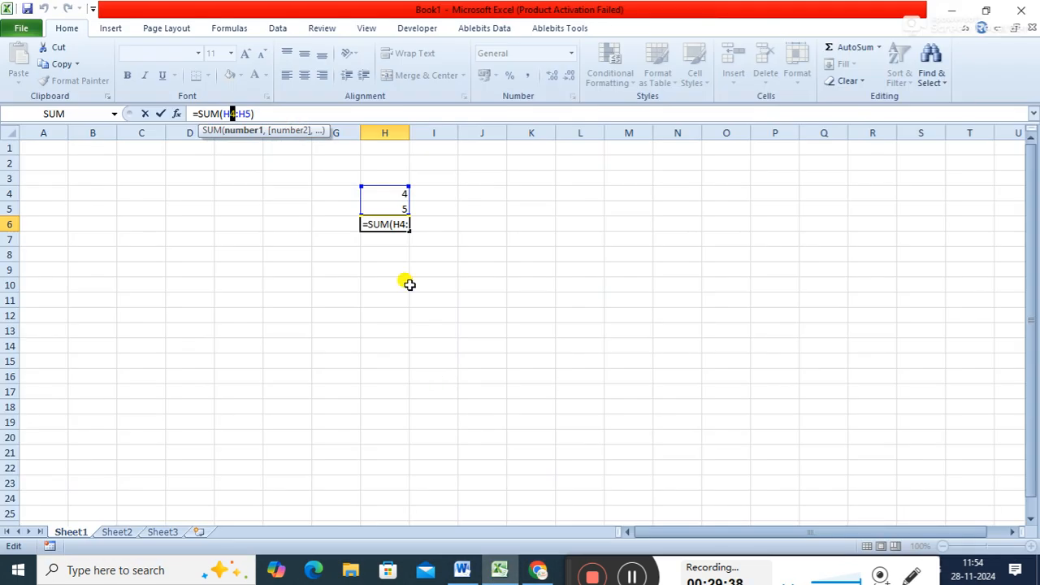
pyautogui.click(462, 256)
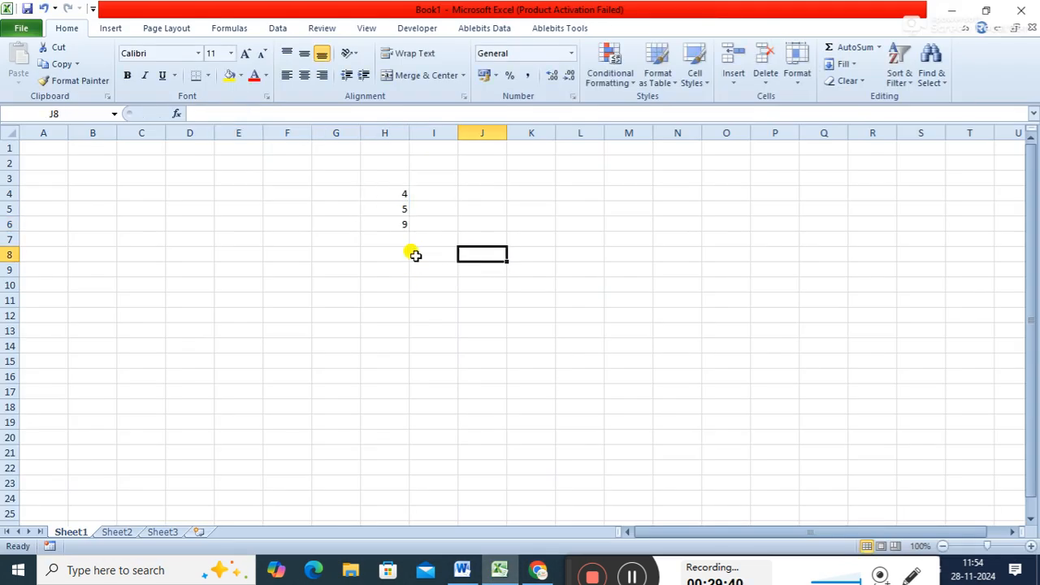
pyautogui.moveTo(382, 193); pyautogui.dragTo(390, 225)
pyautogui.press('Delete')
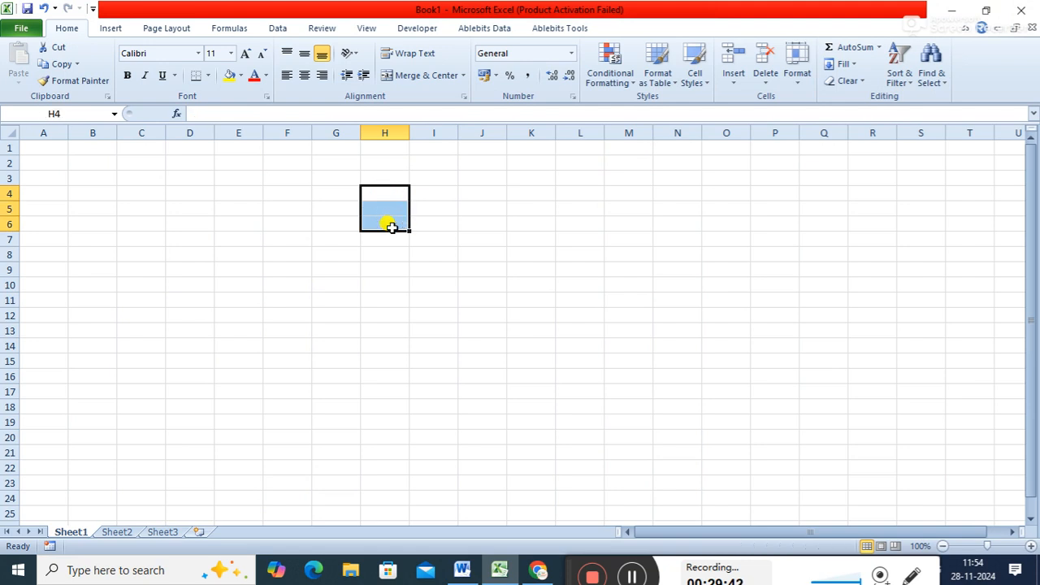
# - Enter the sample numbers 4 in cell E2 and 5 in cell E3
pyautogui.click(202, 163)
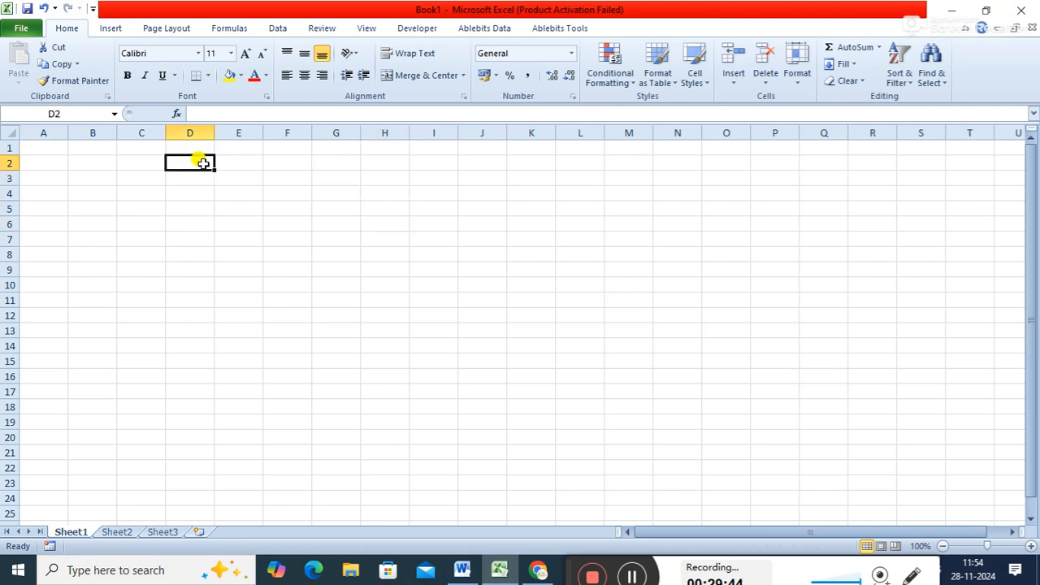
pyautogui.click(232, 167)
pyautogui.write('4')
pyautogui.press('Return')
pyautogui.write('5')
pyautogui.press('Return')
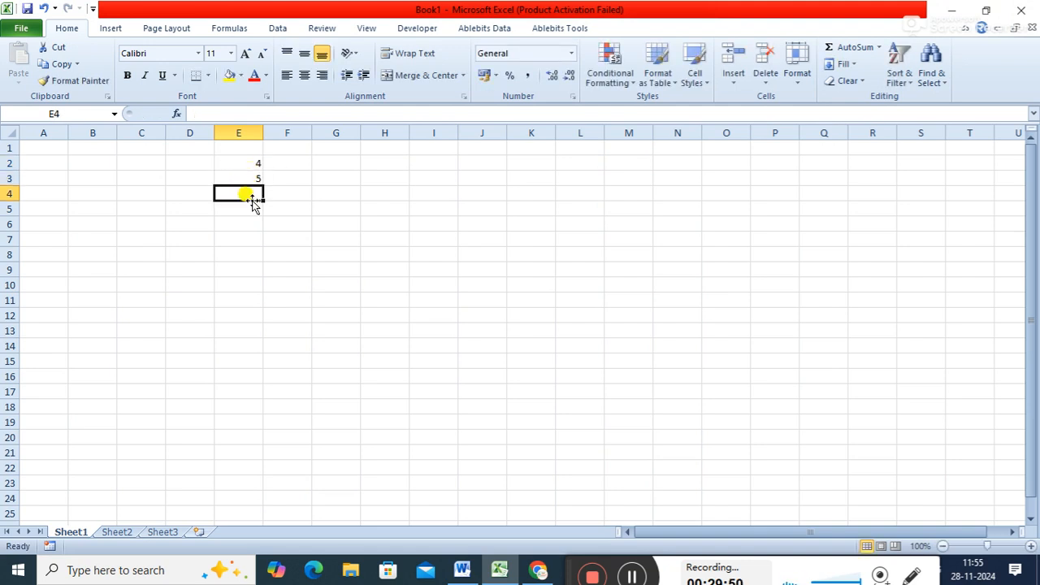
pyautogui.click(303, 220)
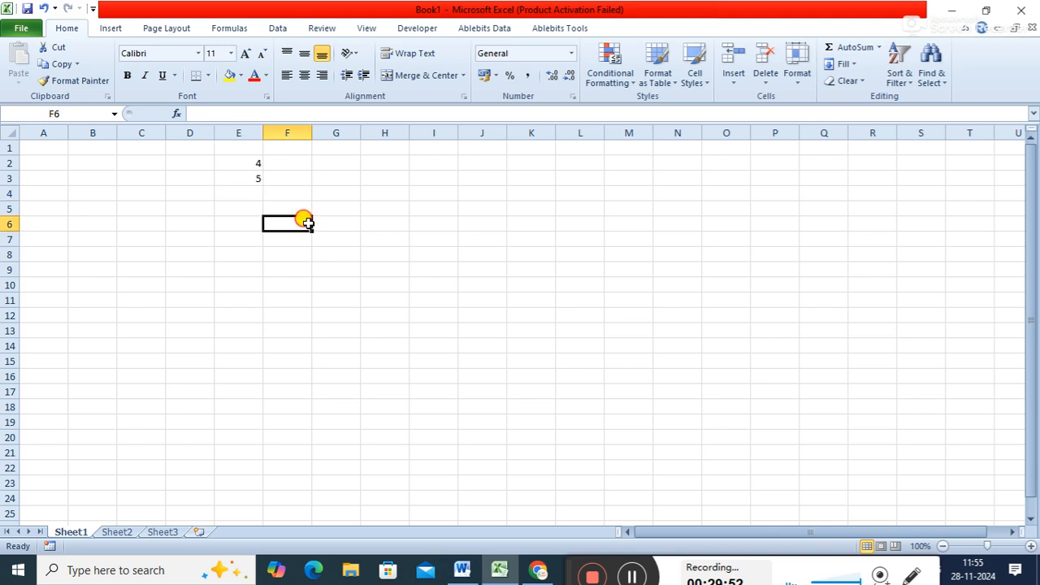
pyautogui.click(249, 193)
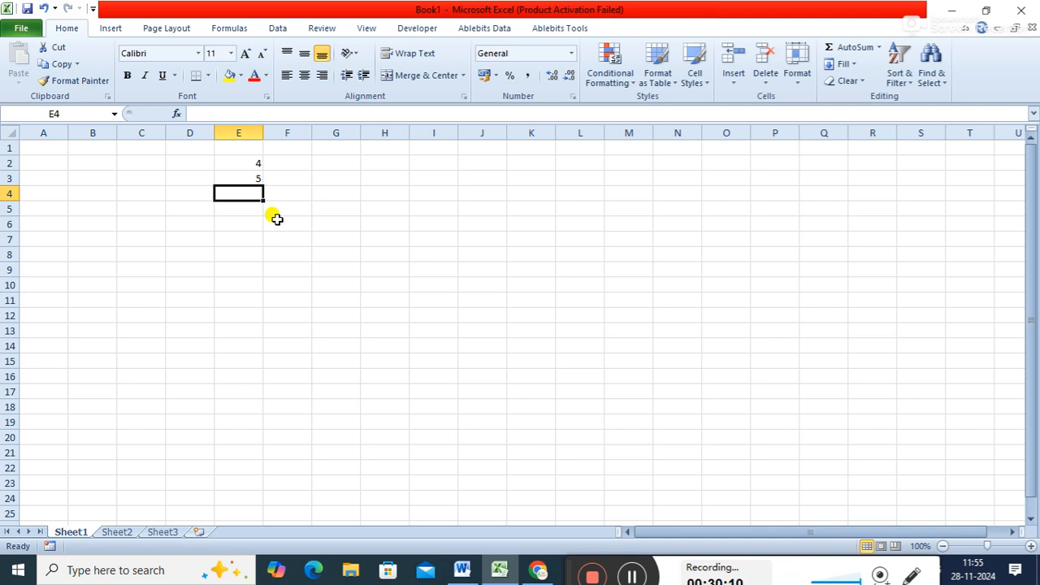
pyautogui.write('=')
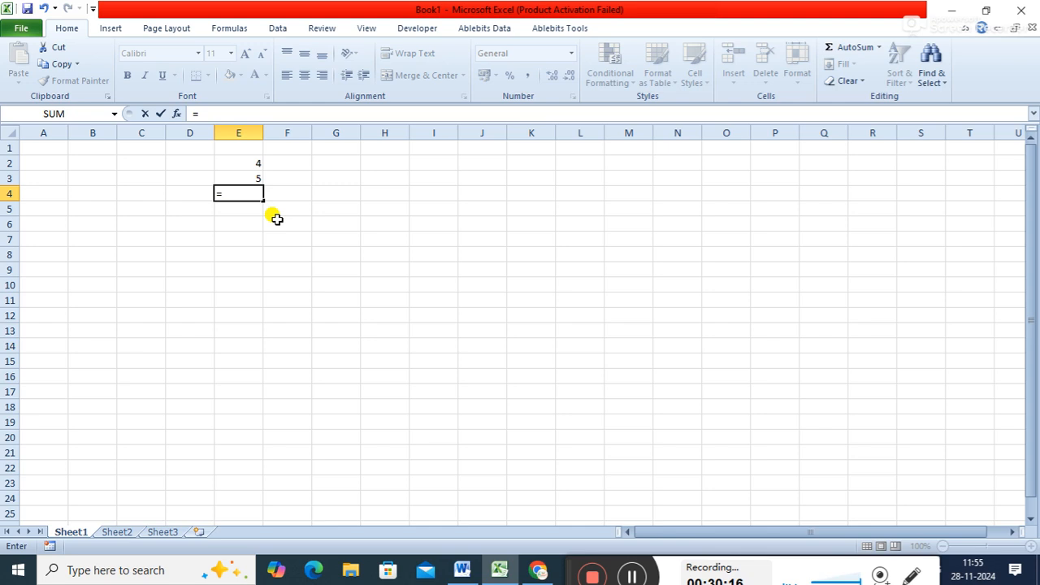
pyautogui.press('Escape')
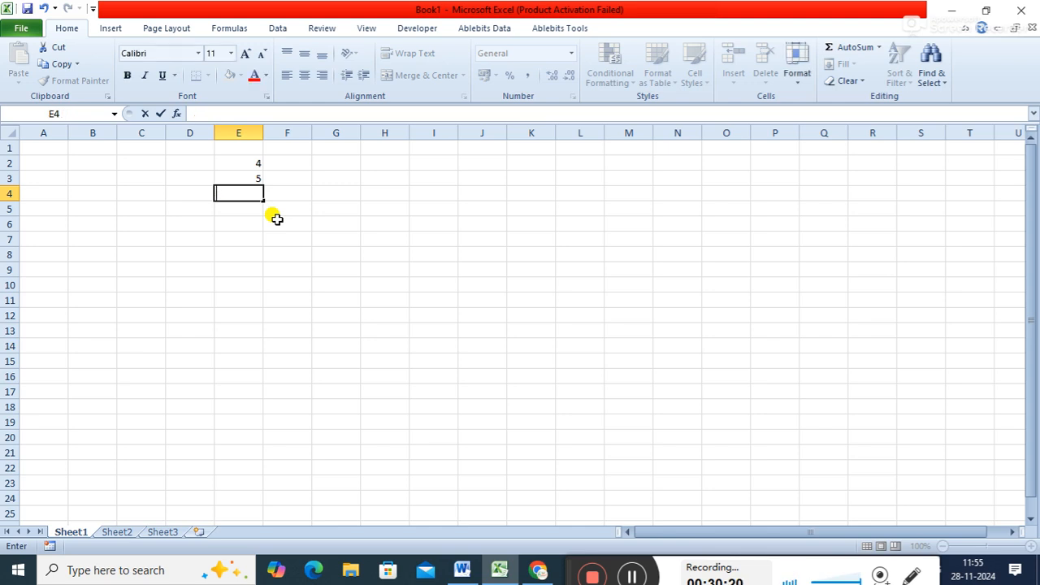
# - Enter the partial text SUM(E2 in cell E4, without a leading equals sign
pyautogui.write('SUM(')
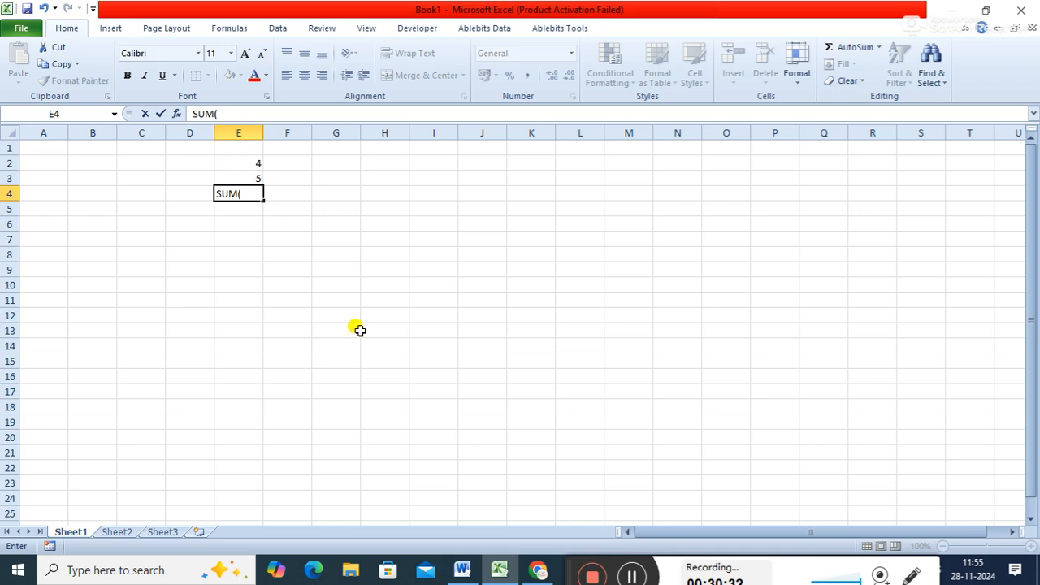
pyautogui.write('E2')
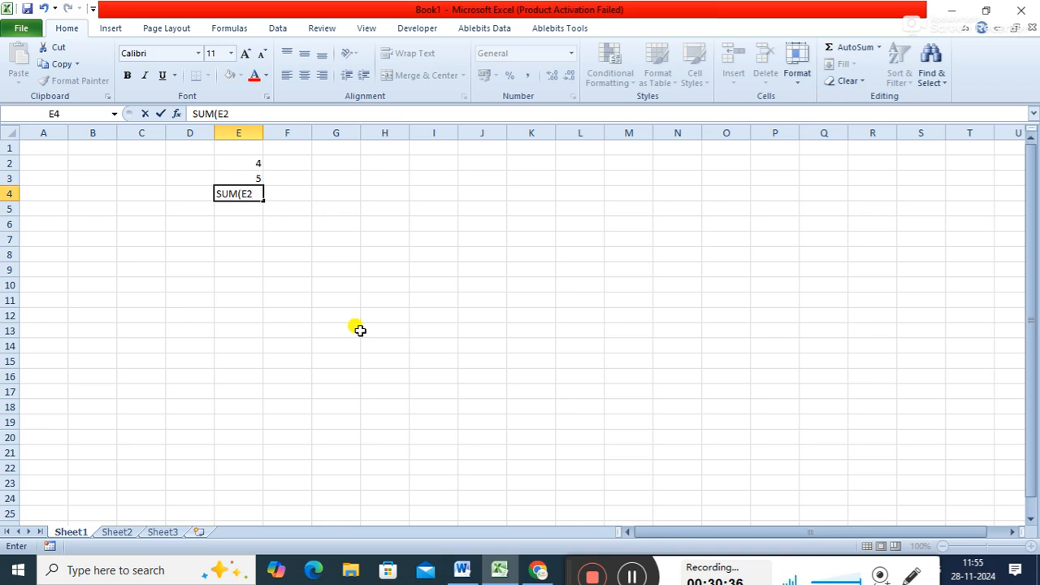
pyautogui.click(249, 162)
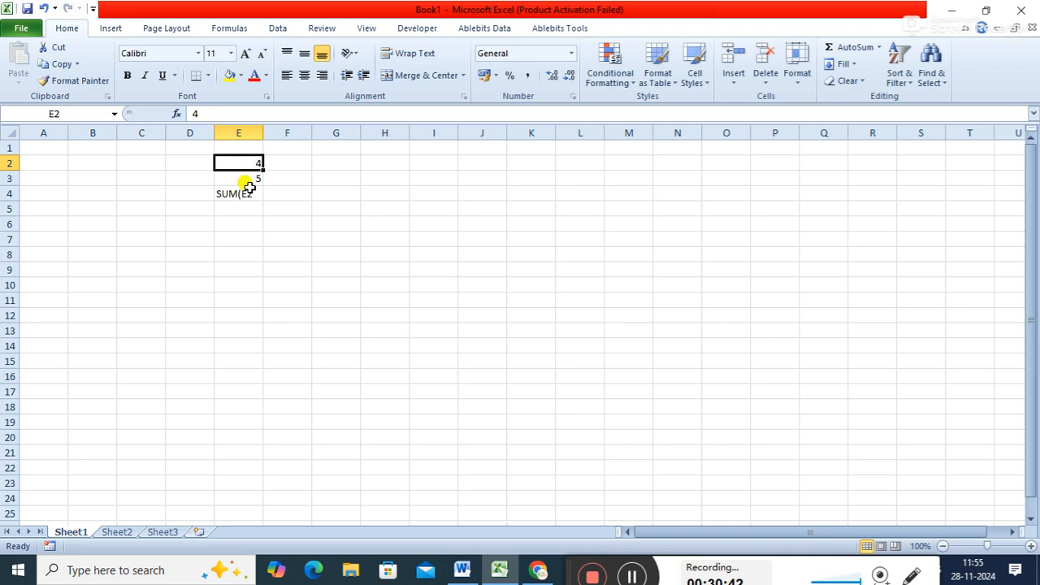
# - Complete the entry in cell E4 as SUM(E2:E3) and autofit the width of column E
pyautogui.doubleClick(249, 193)
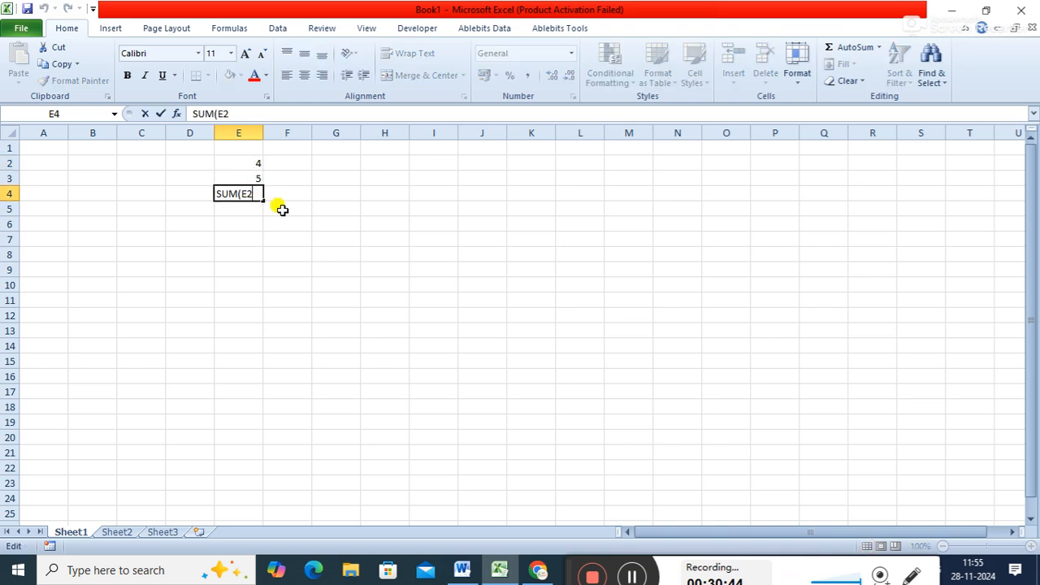
pyautogui.write(':')
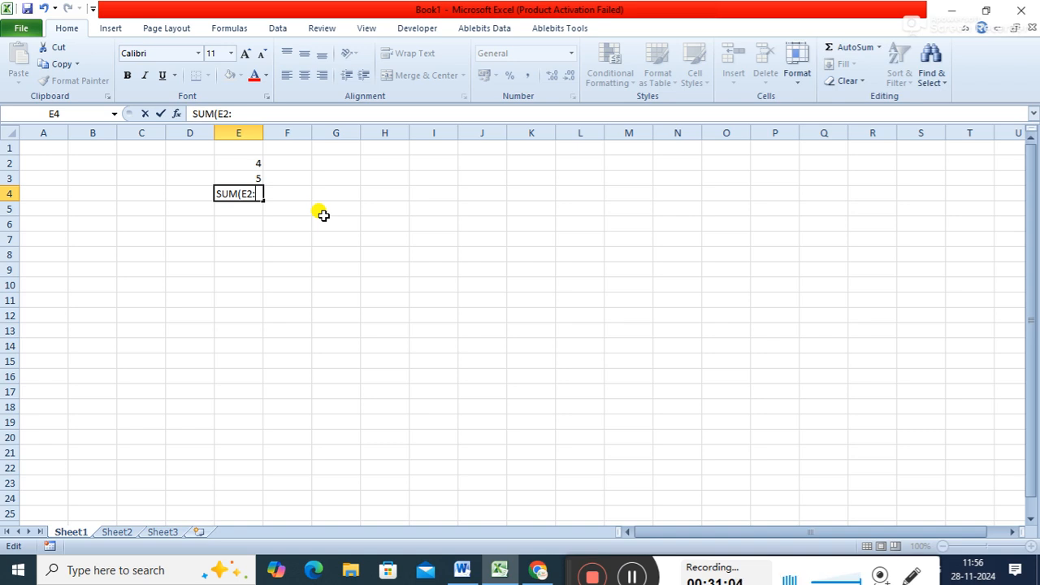
pyautogui.write('E3)')
pyautogui.press('Return')
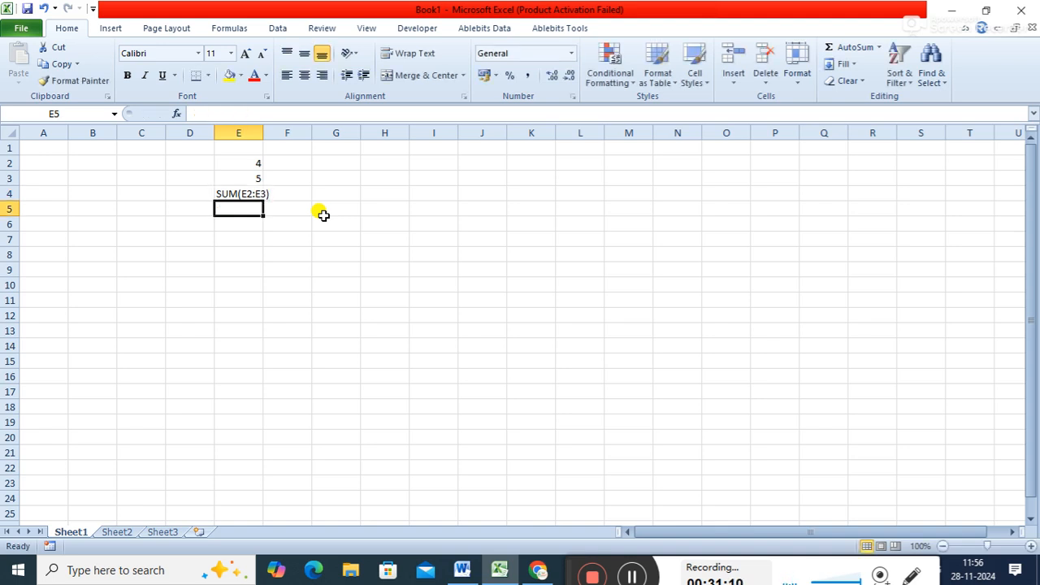
pyautogui.doubleClick(263, 132)
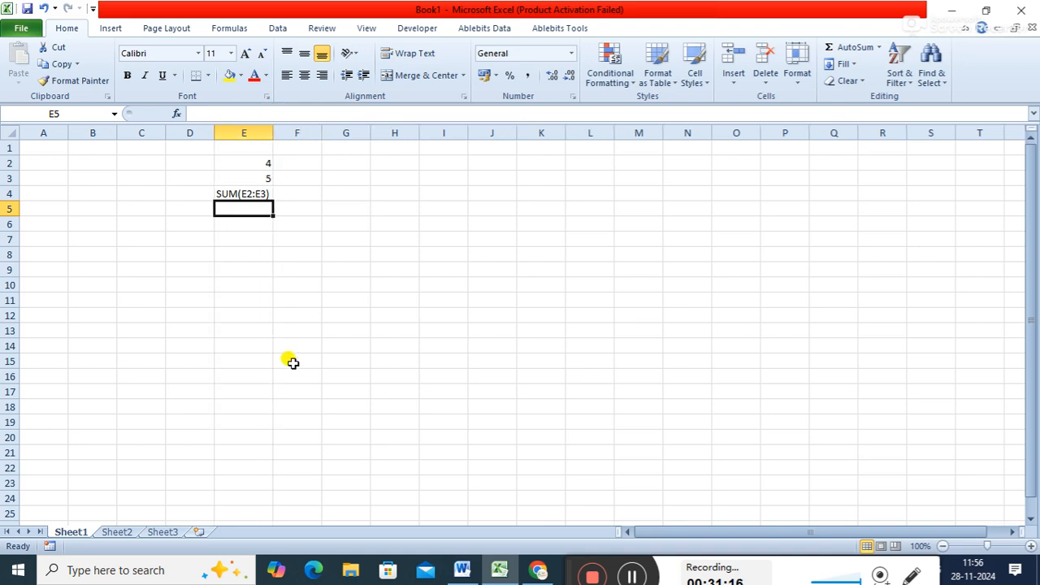
# - Add the missing equals sign in cell E4 so the entry becomes the formula =SUM(E2:E3)
pyautogui.click(248, 194)
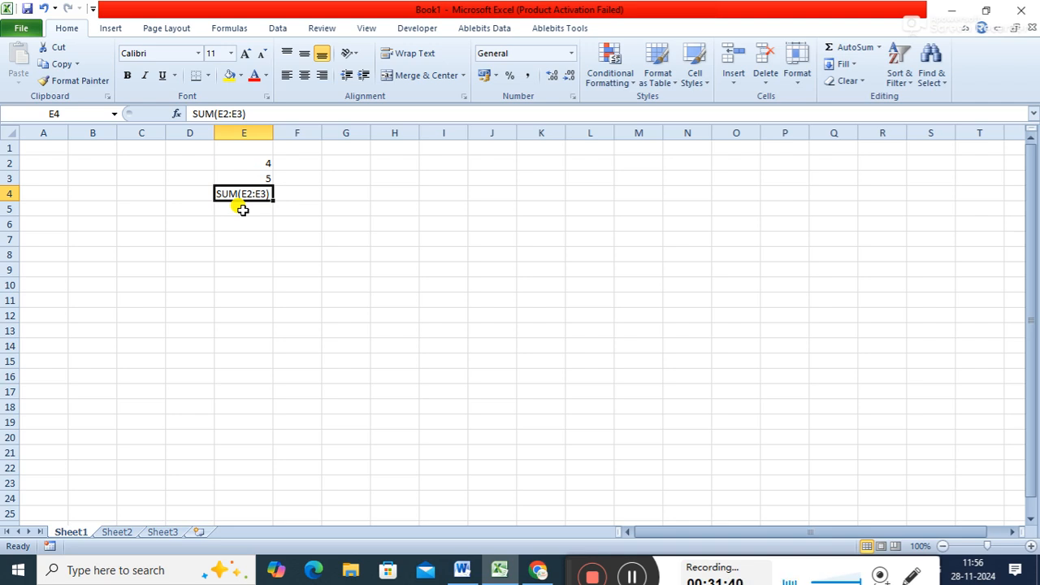
pyautogui.click(193, 114)
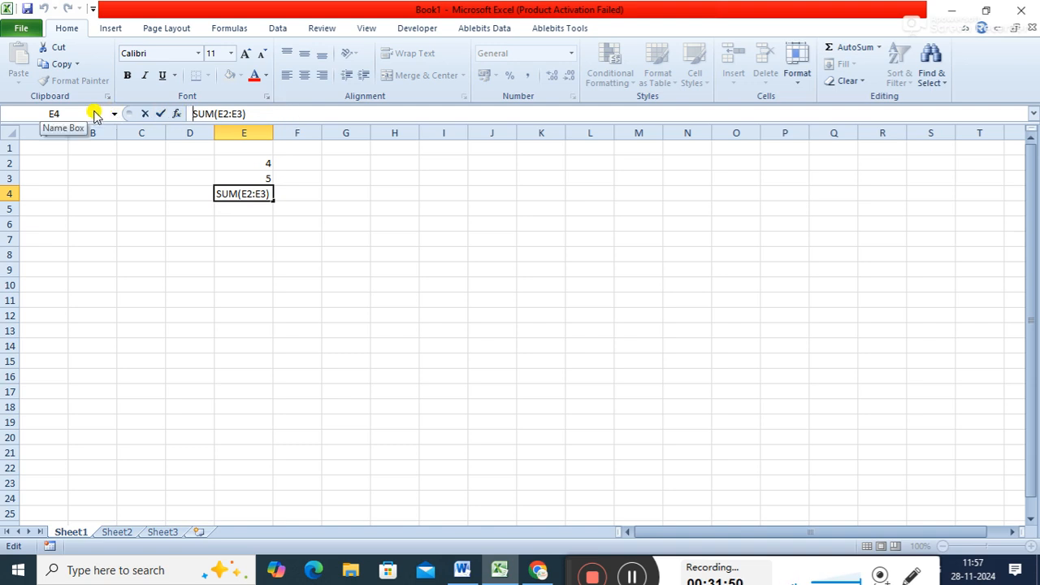
pyautogui.click(262, 112)
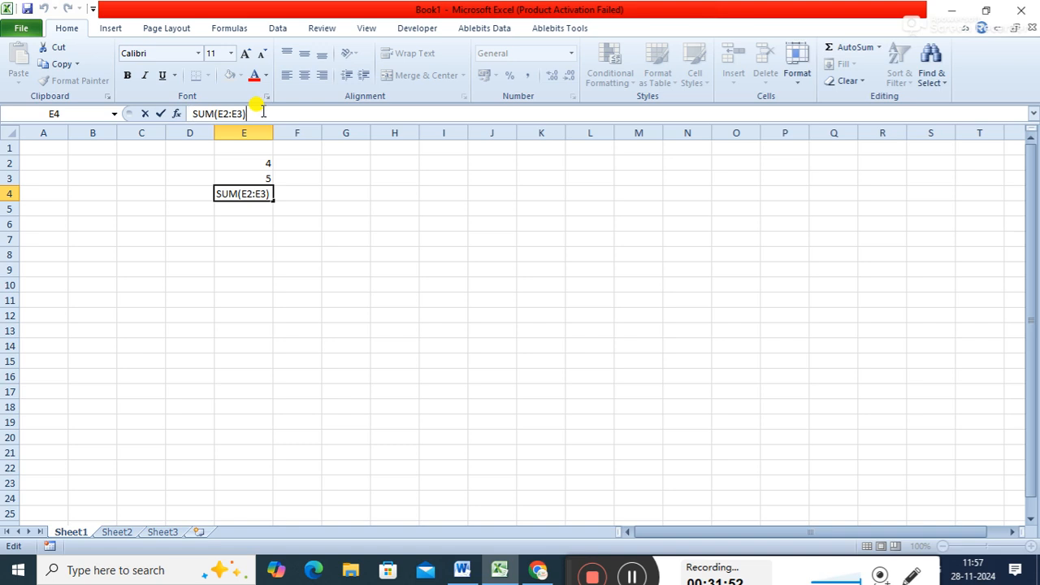
pyautogui.click(193, 113)
pyautogui.write('=')
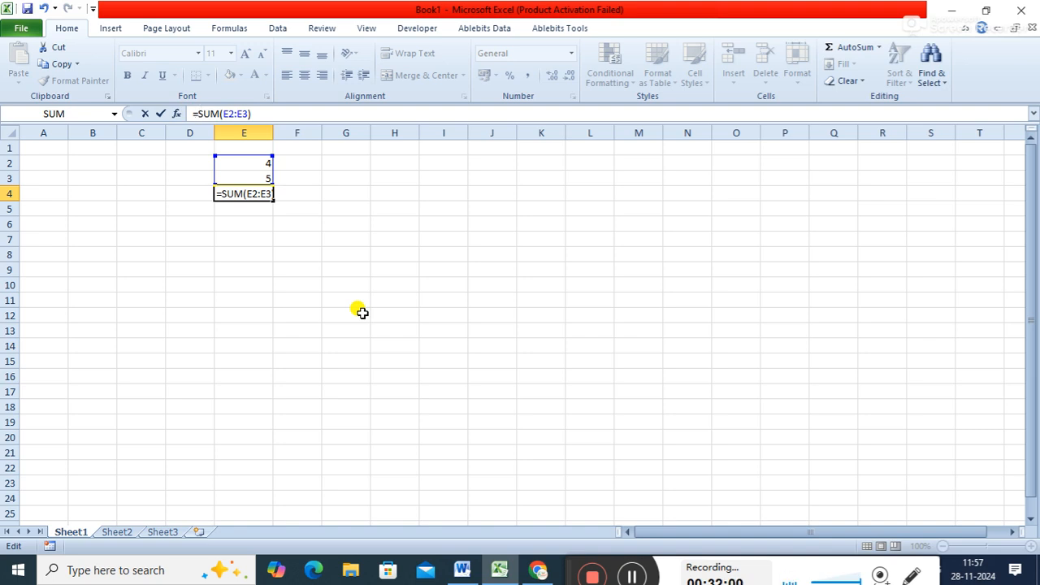
pyautogui.press('Return')
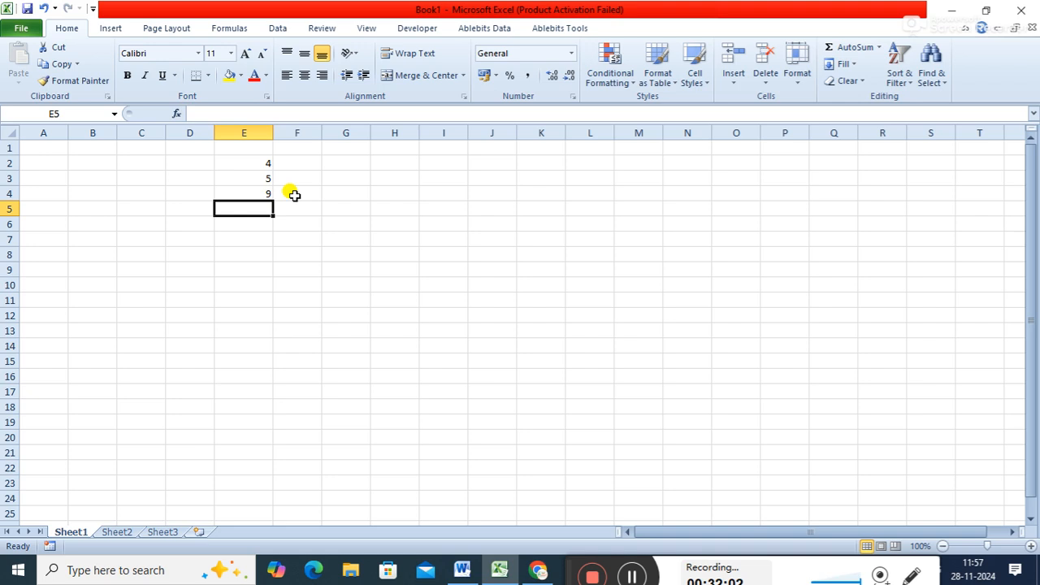
# - Copy the sum formula from cell E4 and paste it into cells E5, E6 and E7
pyautogui.click(255, 192)
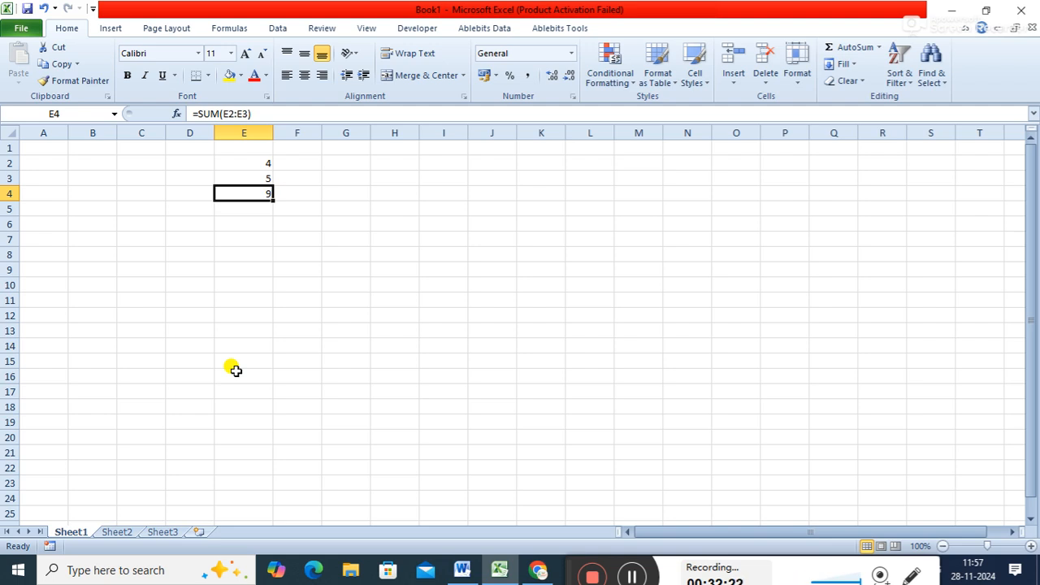
pyautogui.hotkey('ctrl', 'c')
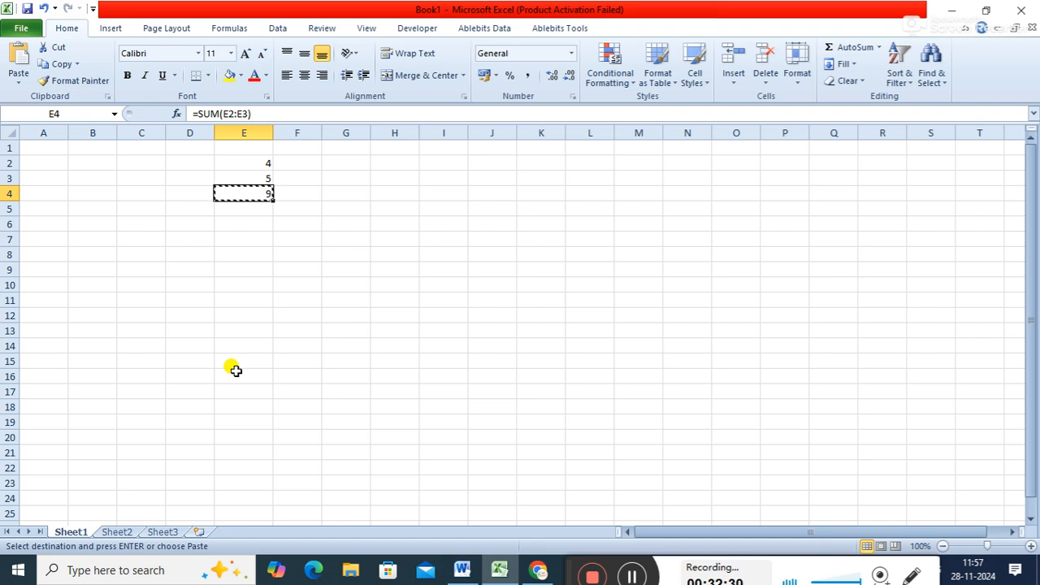
pyautogui.press('Down')
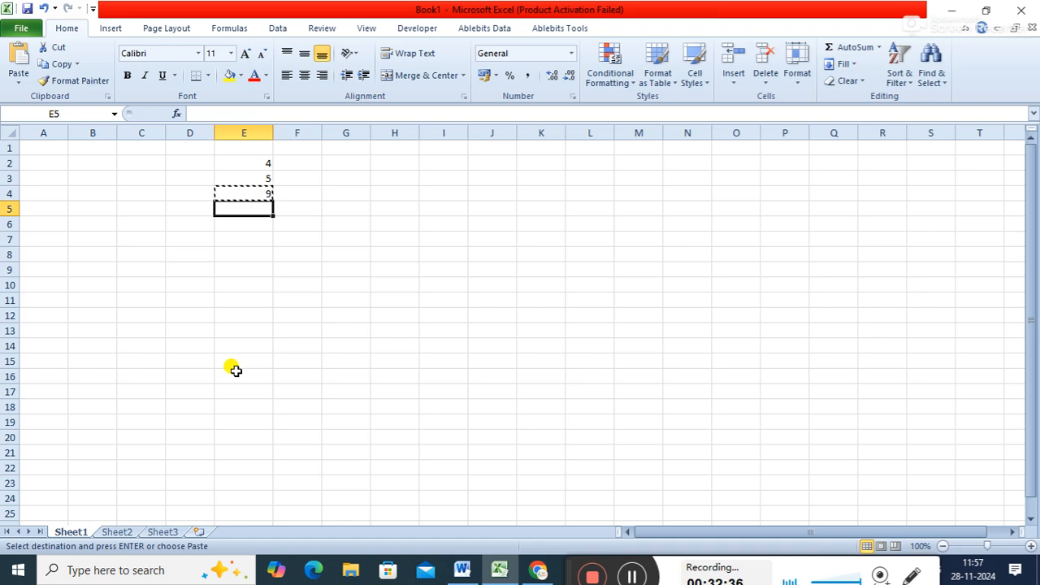
pyautogui.hotkey('ctrl', 'v')
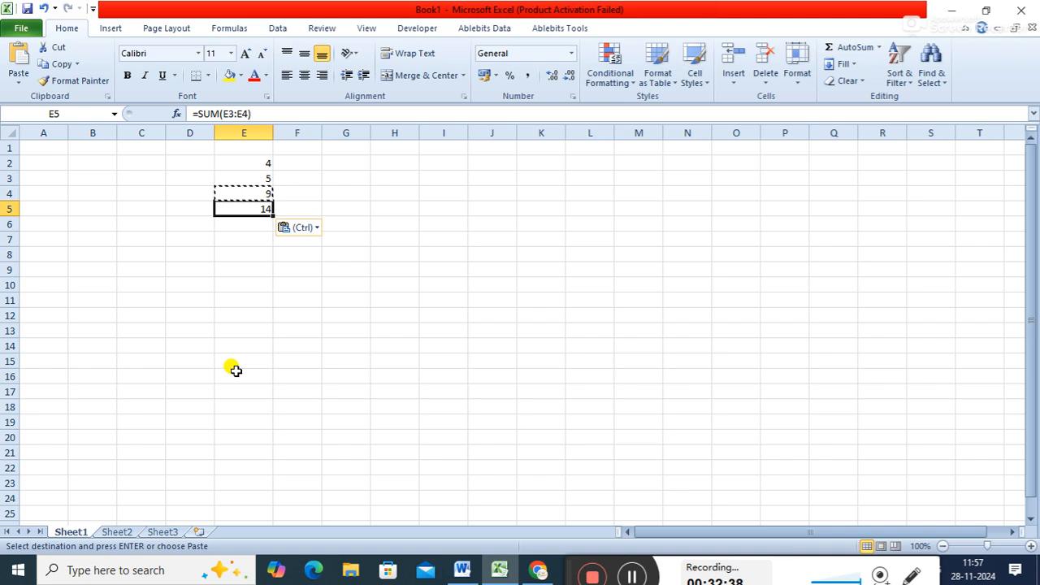
pyautogui.press('Down')
pyautogui.hotkey('ctrl', 'v')
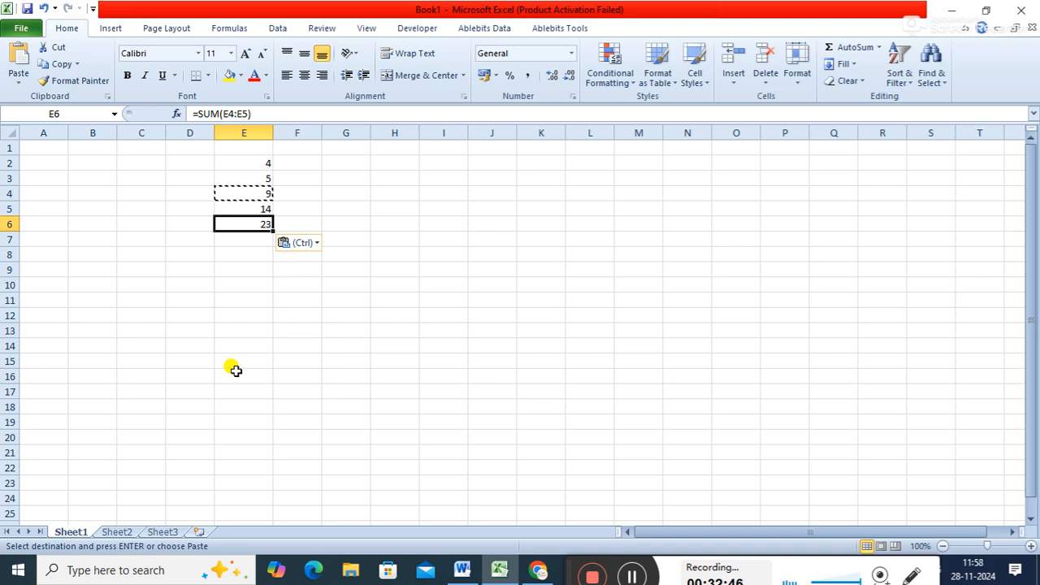
pyautogui.press('Down')
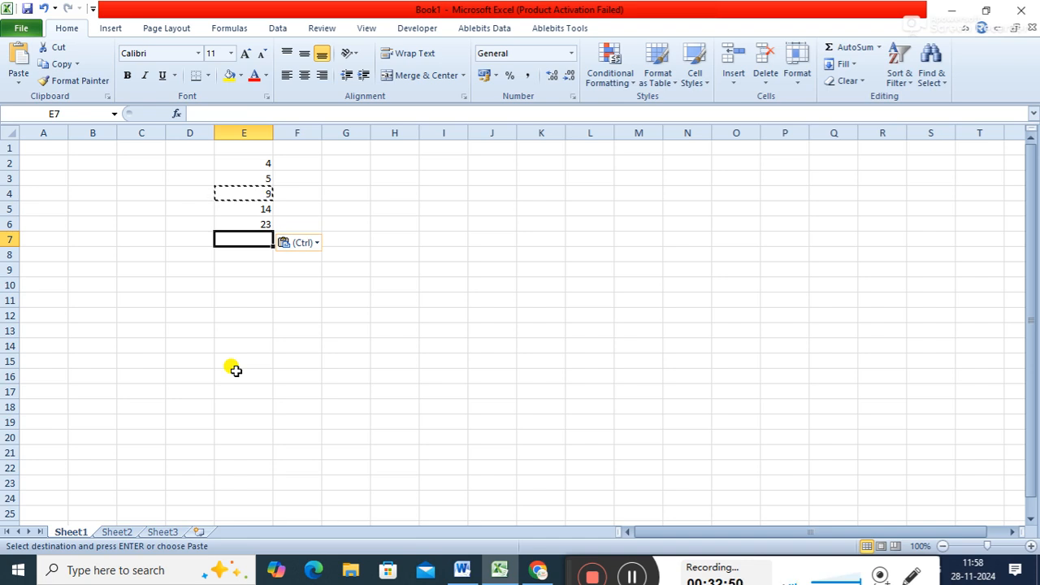
pyautogui.hotkey('ctrl', 'v')
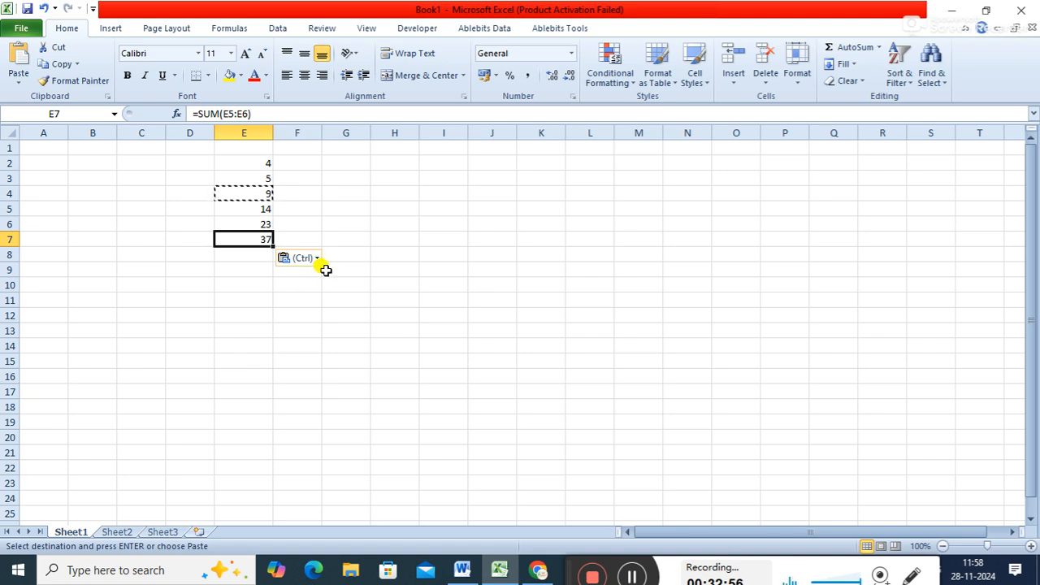
pyautogui.press('Escape')
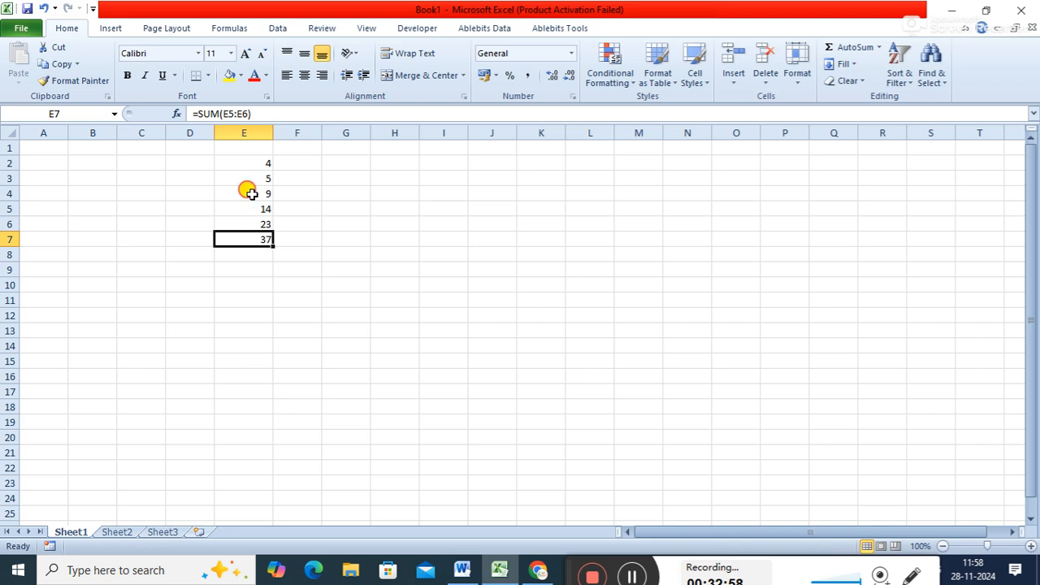
# - Check the relative cell reference notes in Word, then return to Excel and compare the formulas in cells E4 to E7
pyautogui.click(248, 192)
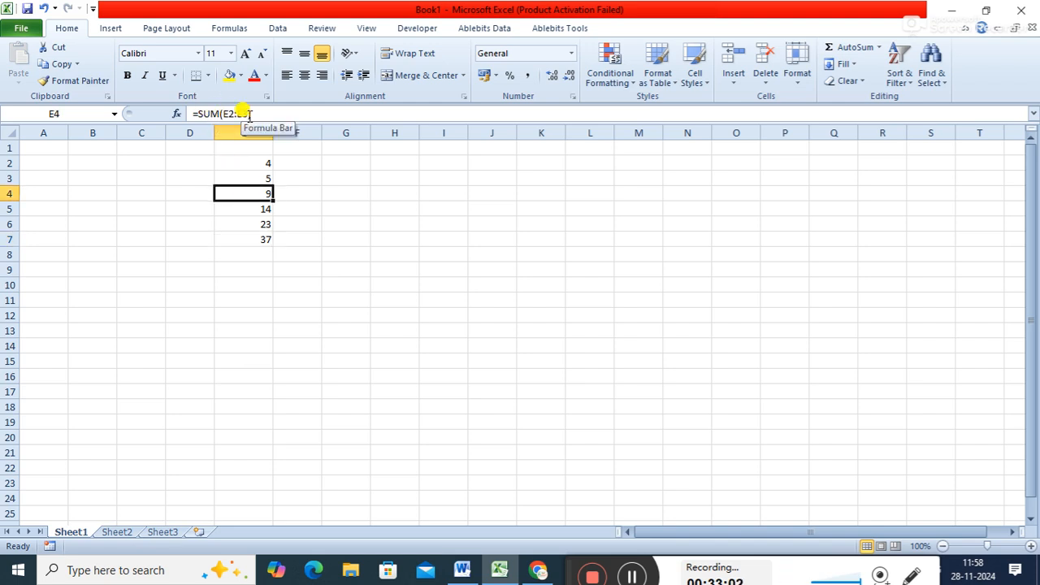
pyautogui.click(461, 569)
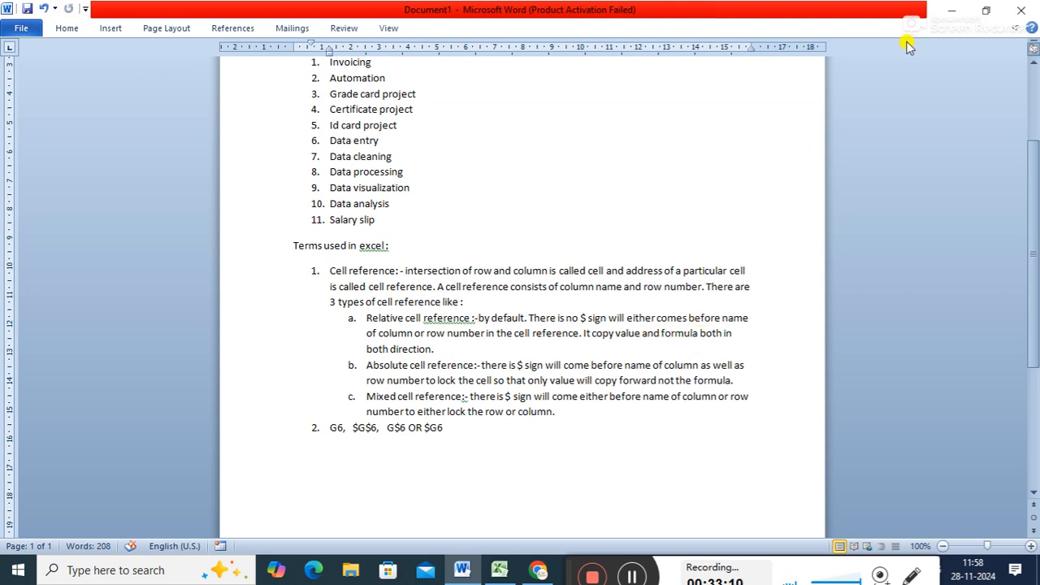
pyautogui.click(967, 17)
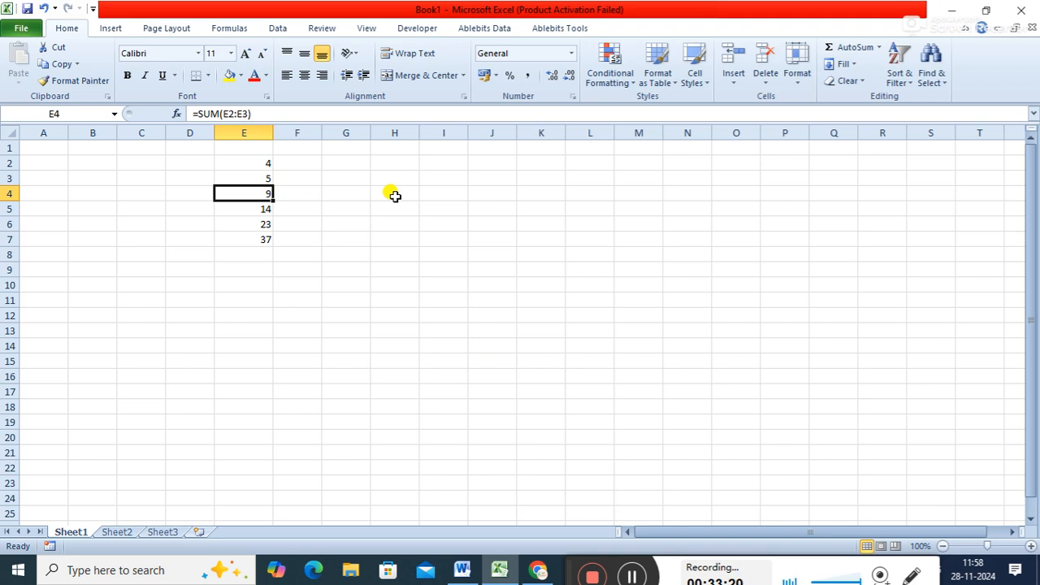
pyautogui.click(252, 208)
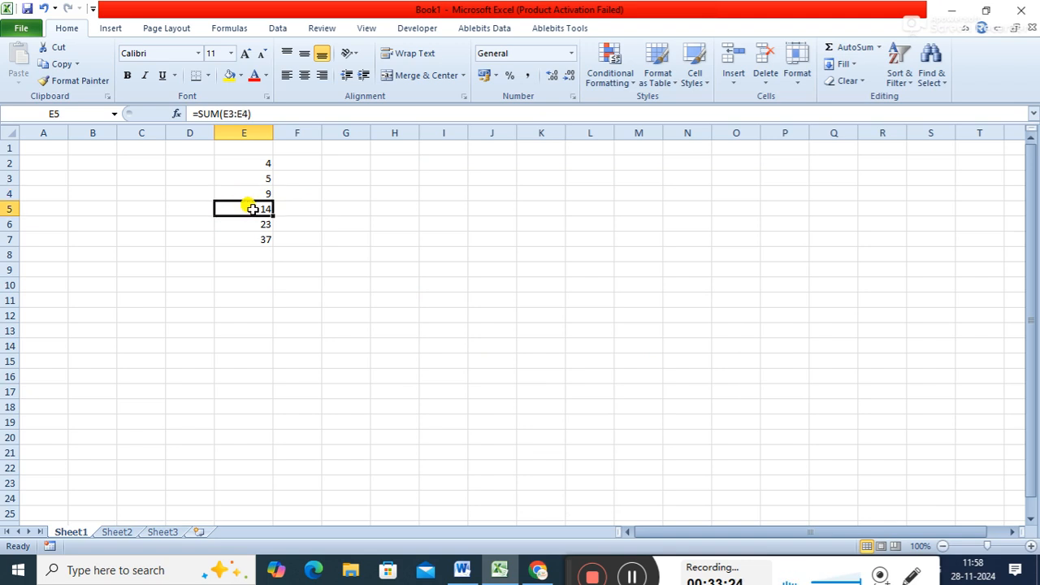
pyautogui.click(257, 193)
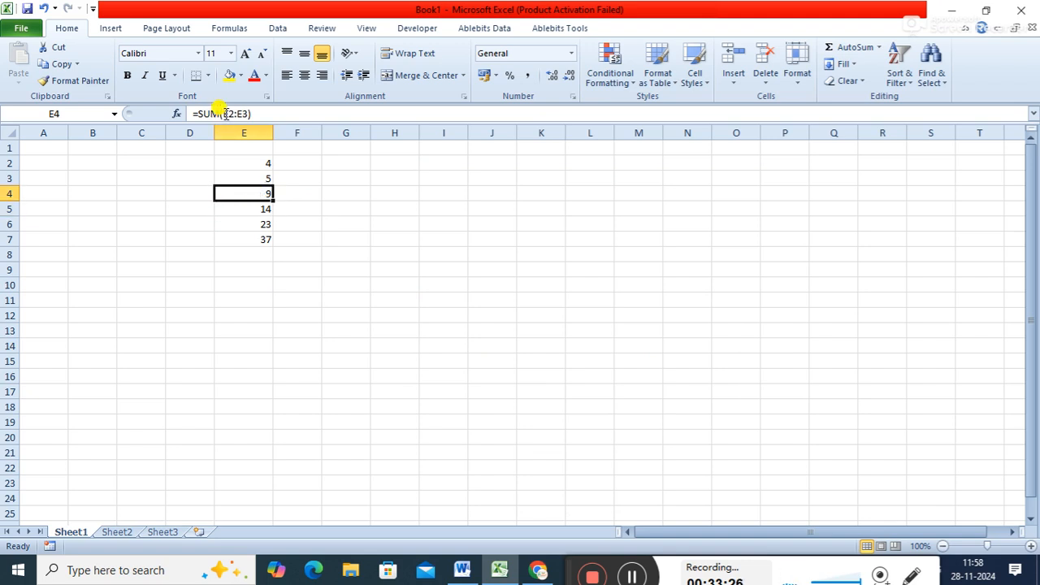
pyautogui.click(264, 209)
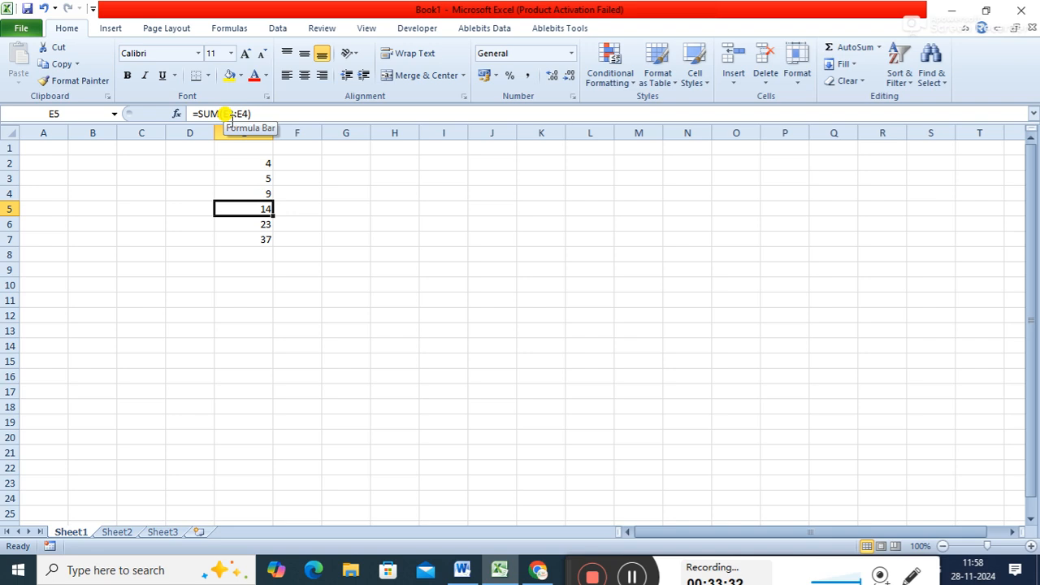
pyautogui.click(243, 224)
pyautogui.click(242, 238)
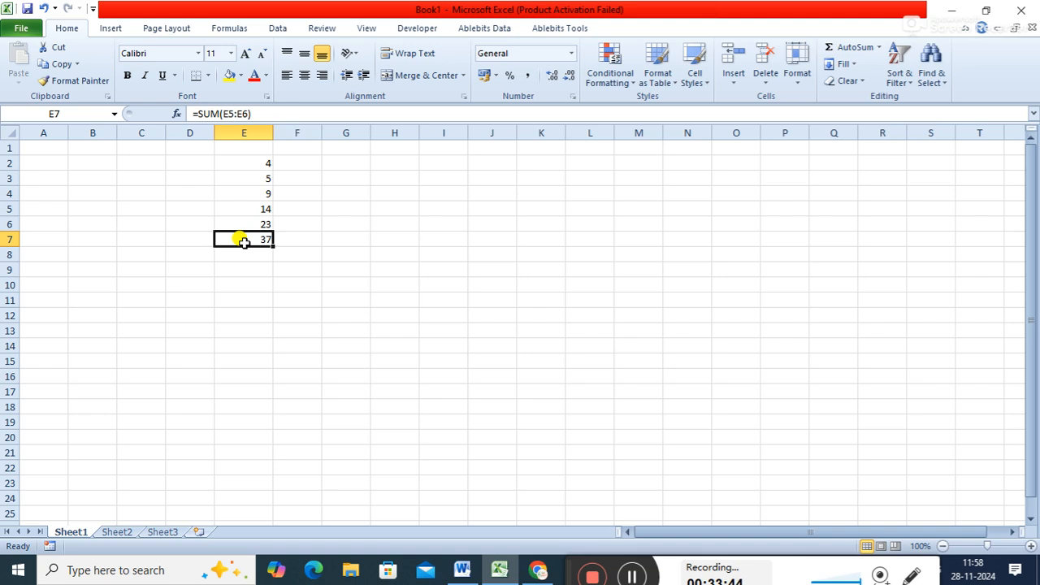
# - Enter the sample numbers 4 in cell G2 and 5 in cell G3 for a second example, and recheck the formula in E4
pyautogui.click(306, 180)
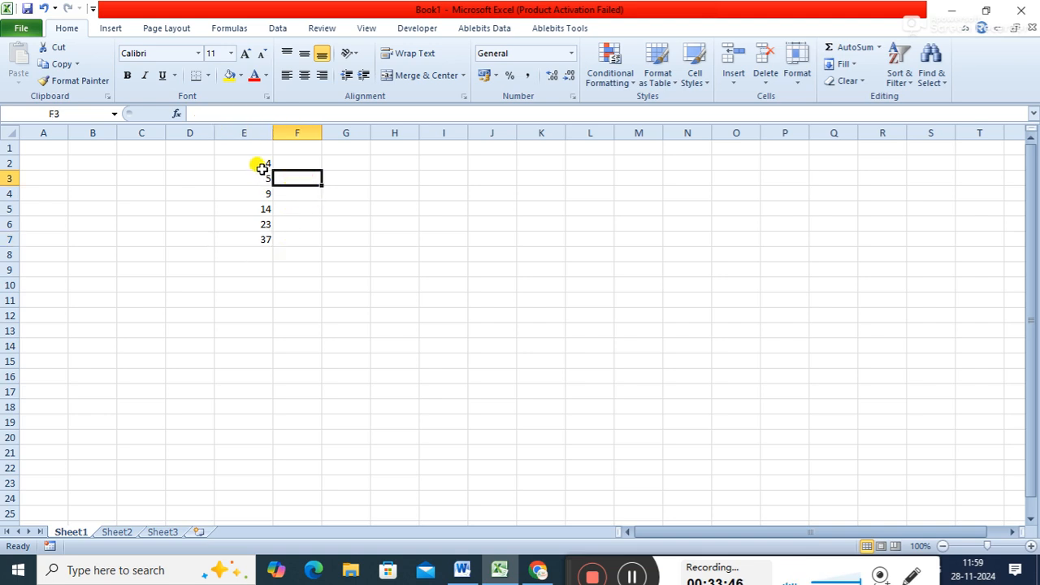
pyautogui.click(298, 164)
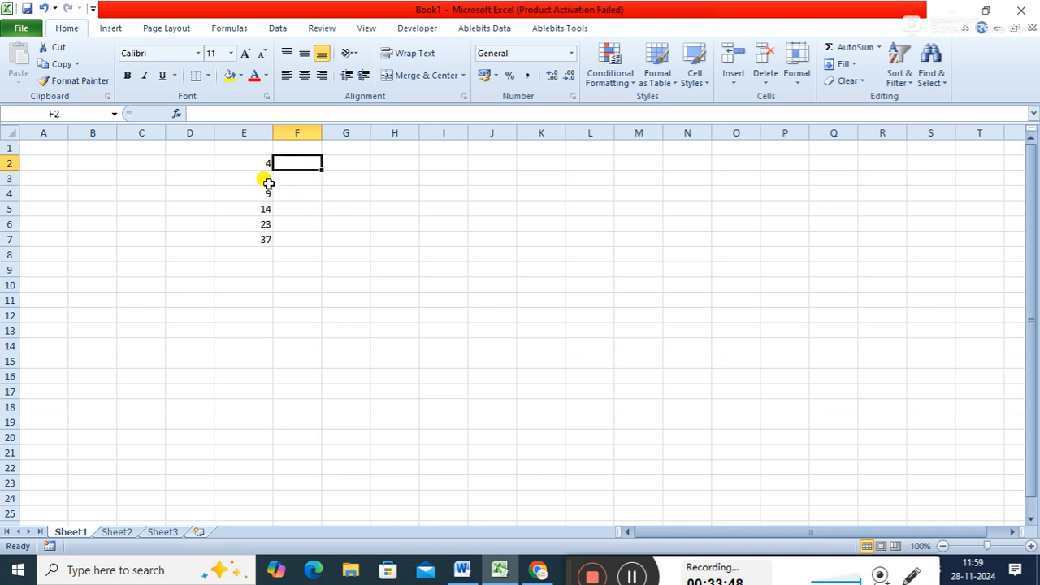
pyautogui.moveTo(242, 166); pyautogui.dragTo(244, 236)
pyautogui.click(301, 164)
pyautogui.click(340, 164)
pyautogui.write('4')
pyautogui.press('Return')
pyautogui.write('5')
pyautogui.press('Return')
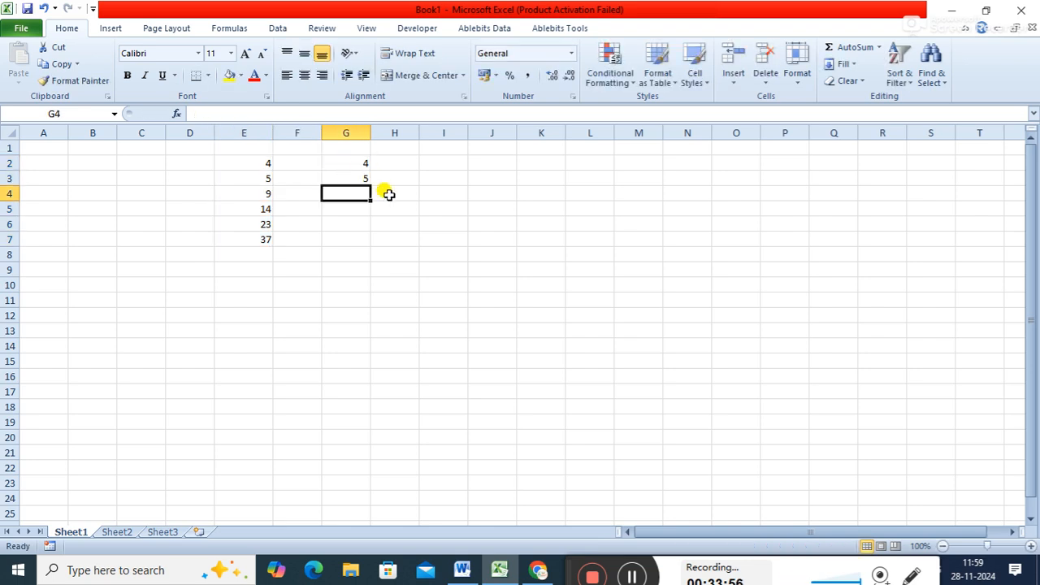
pyautogui.click(266, 190)
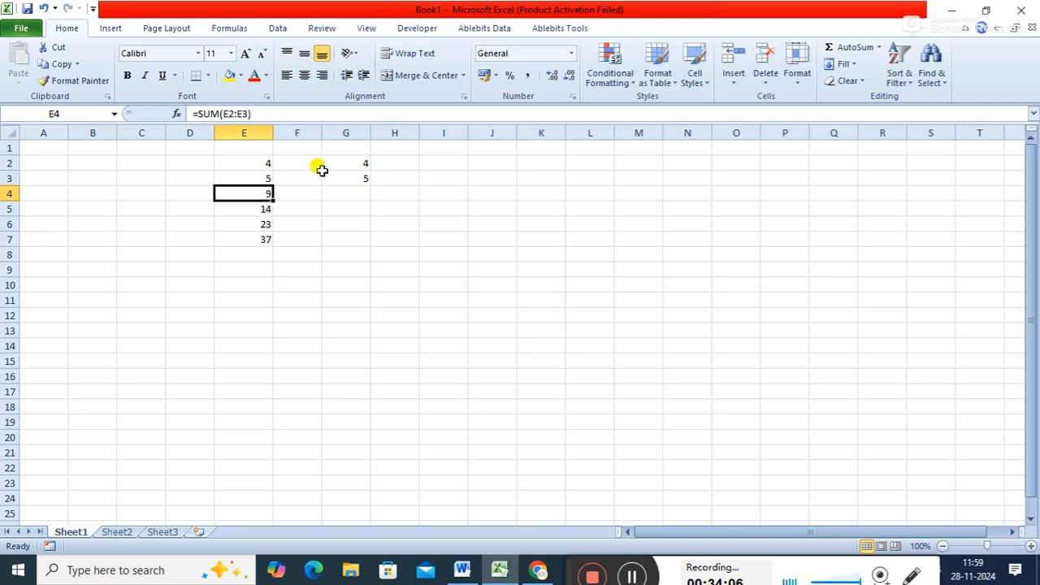
# - Enter the absolute-reference formula =SUM($G$2:$G$3) in cell G4
pyautogui.click(338, 194)
pyautogui.write('=')
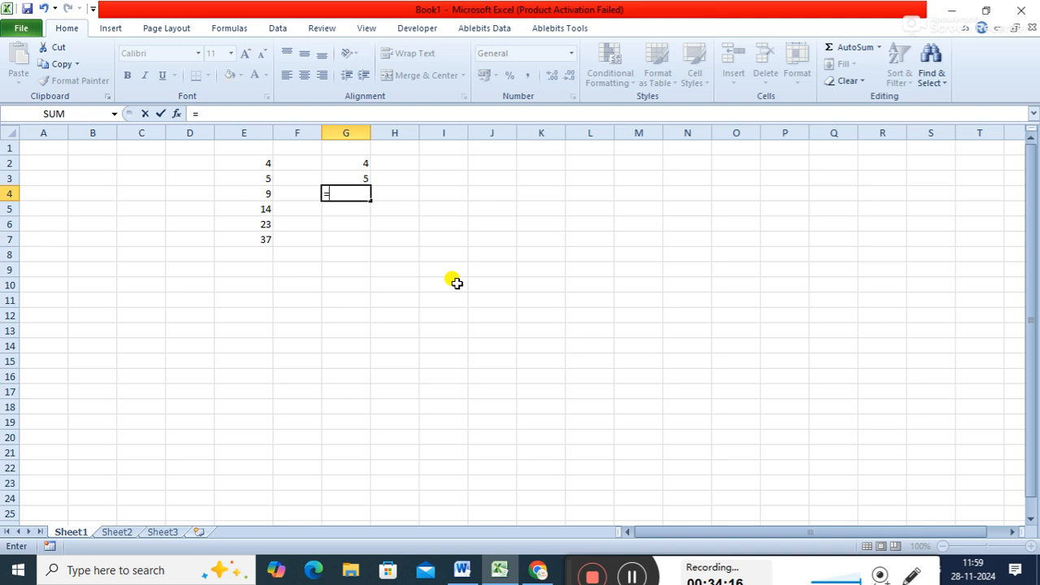
pyautogui.write('SUM(')
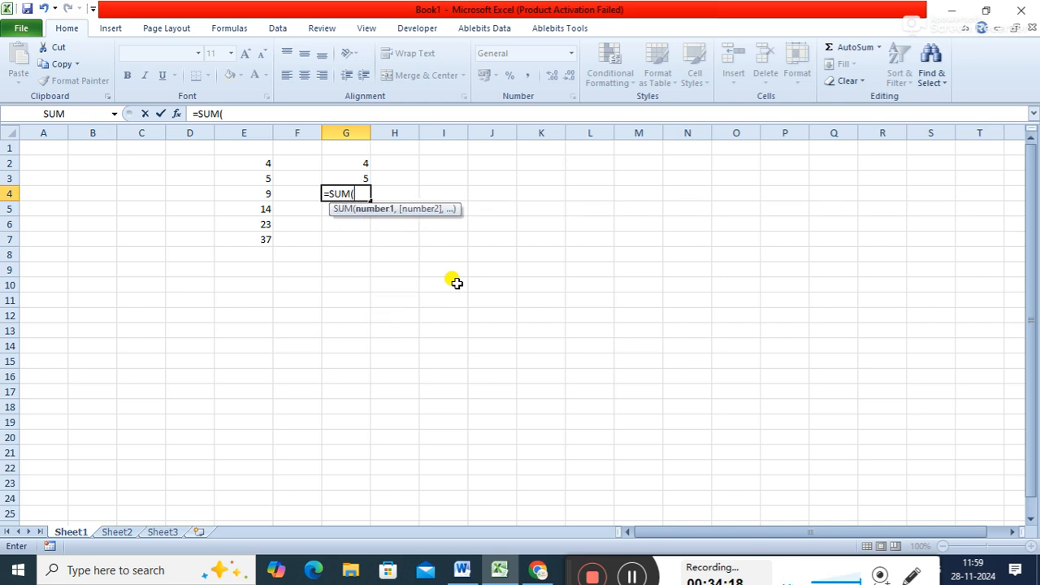
pyautogui.press('BackSpace')
pyautogui.write('($G')
pyautogui.press('BackSpace')
pyautogui.write('G$2')
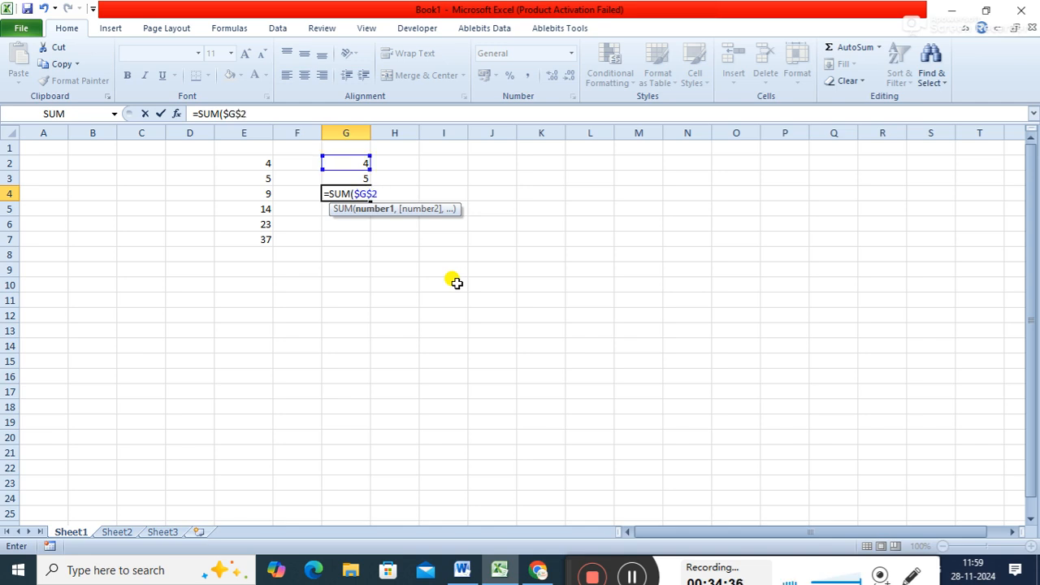
pyautogui.write(':$G$3')
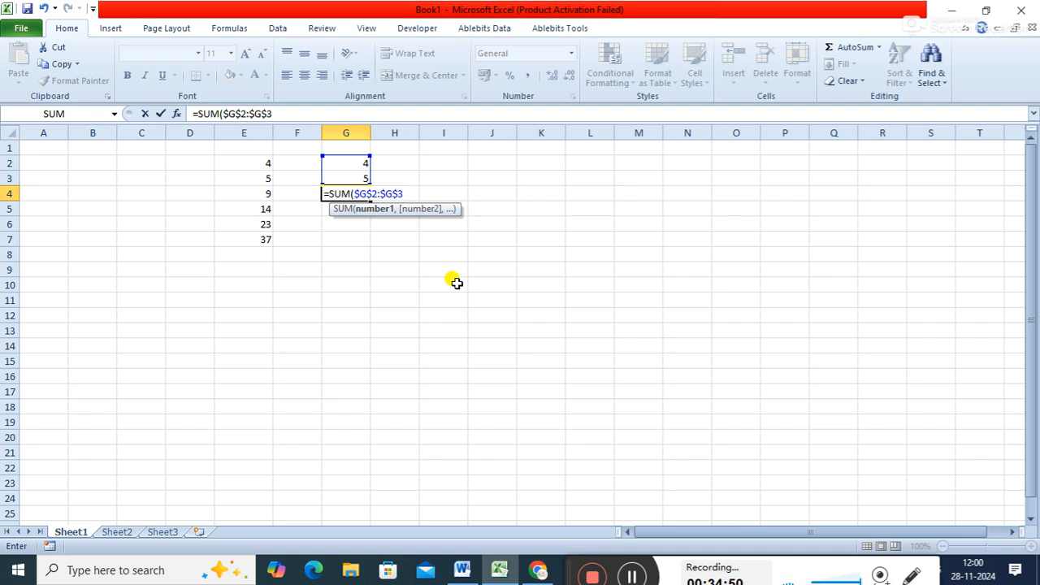
pyautogui.write(')')
pyautogui.press('Return')
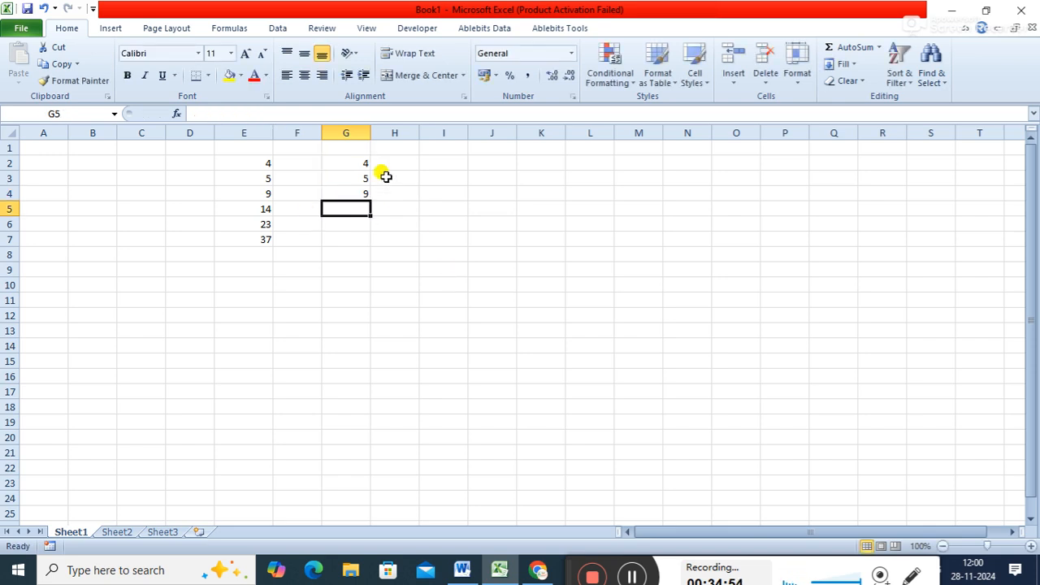
# - Copy the absolute-reference formula from cell G4 and paste it into cells G5, G6 and G7
pyautogui.click(359, 191)
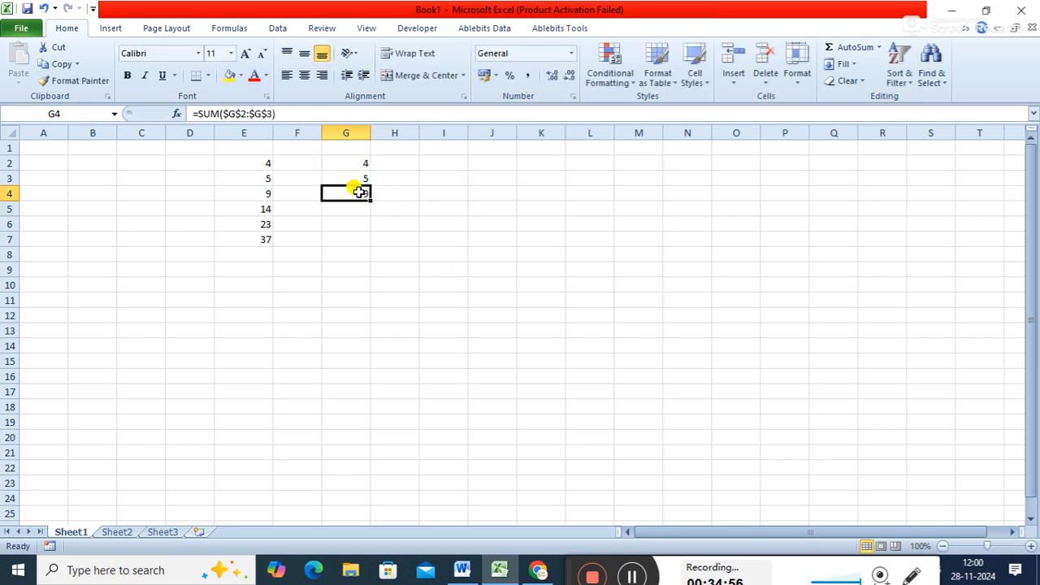
pyautogui.hotkey('ctrl', 'c')
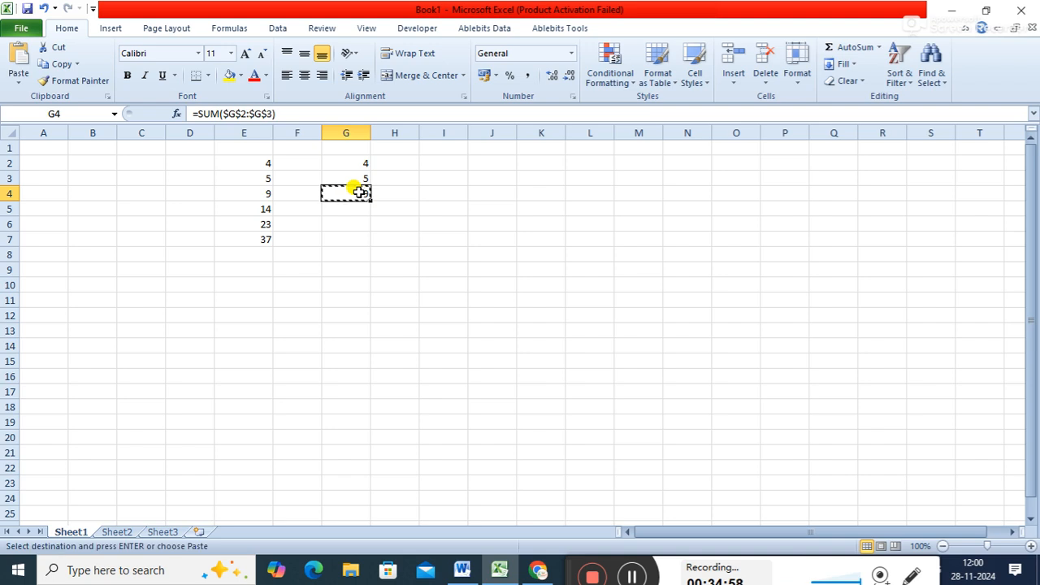
pyautogui.press('Down')
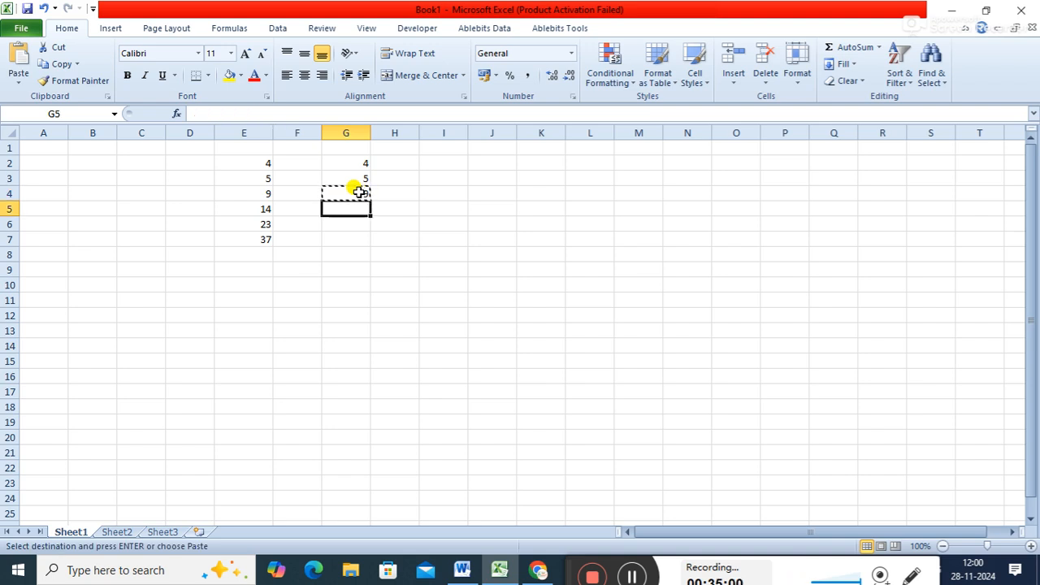
pyautogui.hotkey('ctrl', 'v')
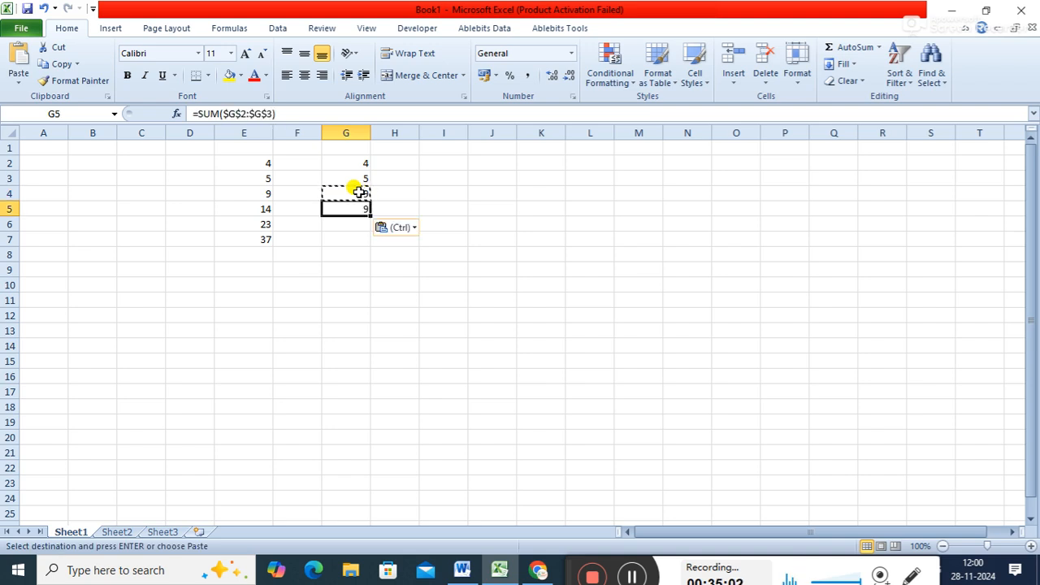
pyautogui.press('Down')
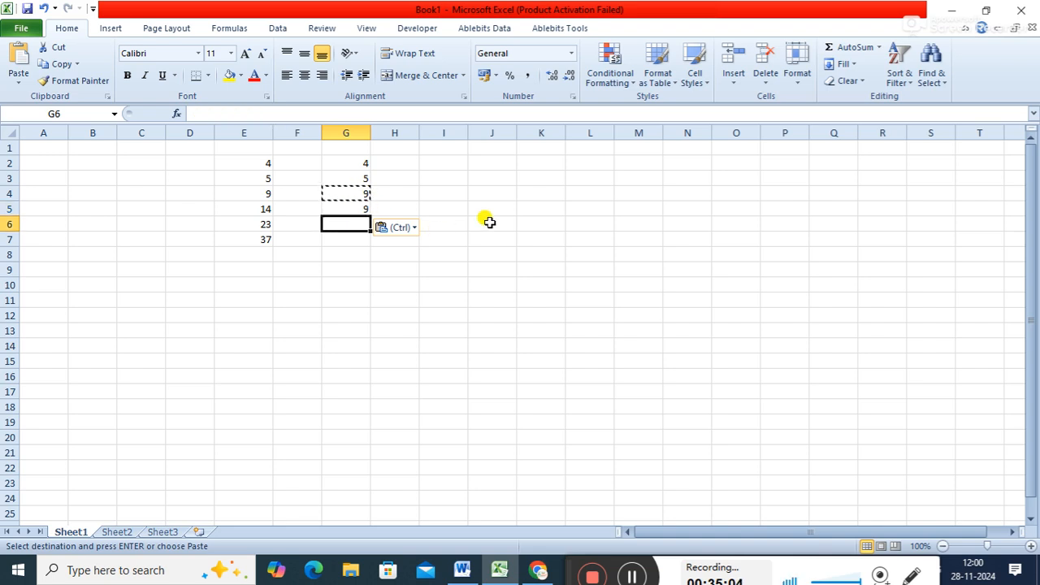
pyautogui.hotkey('ctrl', 'v')
pyautogui.press('Down')
pyautogui.hotkey('ctrl', 'v')
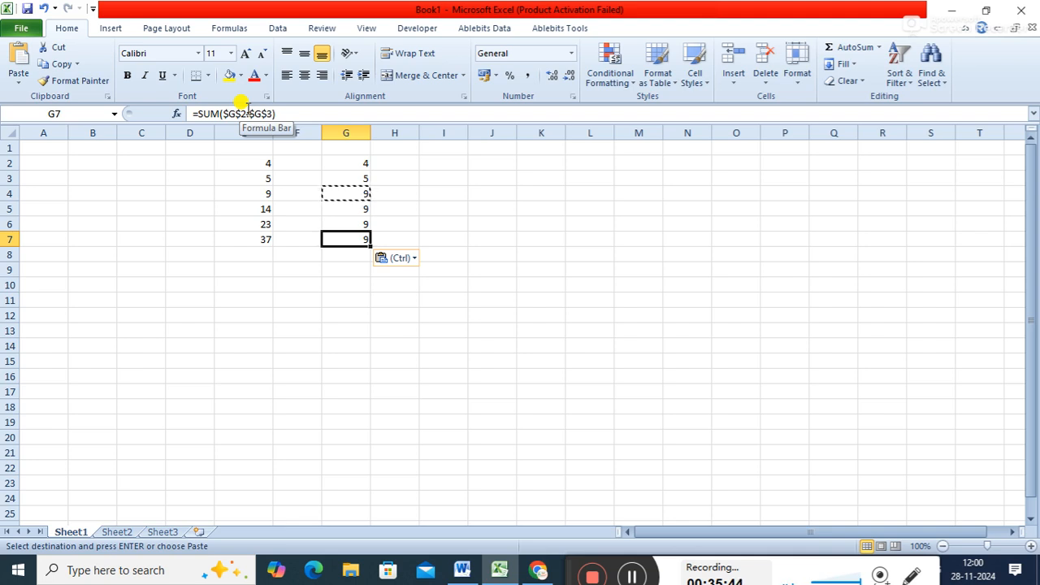
# - Enter the sample numbers 4 in cell I2 and 5 in cell I3 for a third example
pyautogui.click(446, 159)
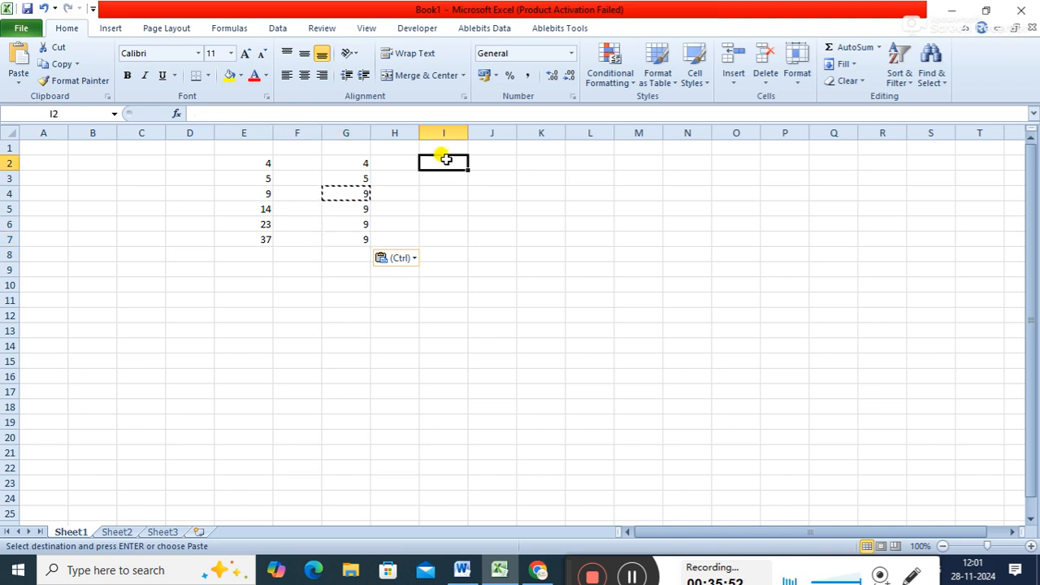
pyautogui.write('4')
pyautogui.press('Return')
pyautogui.write('5')
pyautogui.press('Return')
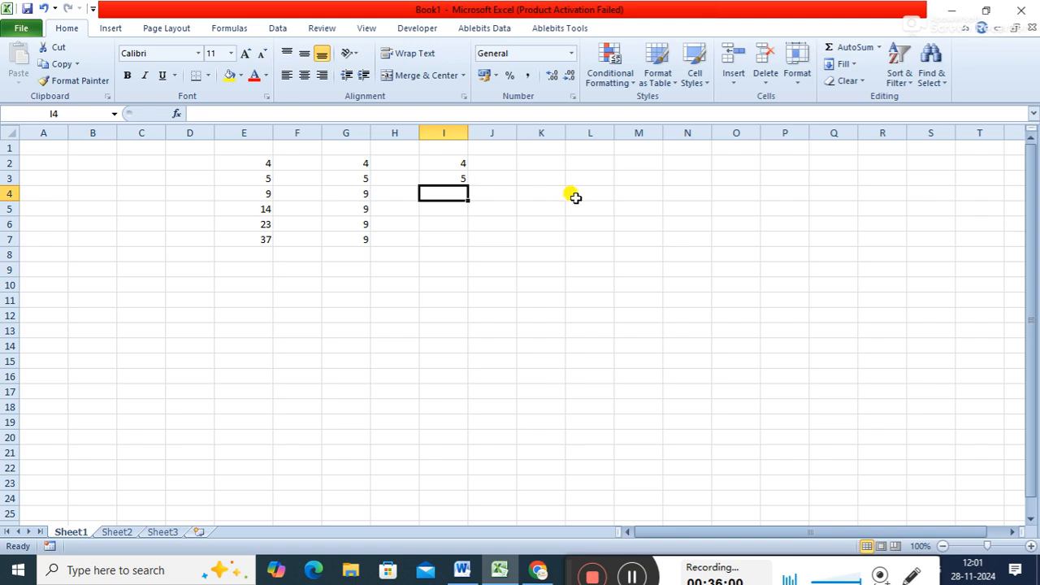
# - Enter the mixed-reference formula =SUM($I2:$I3) in cell I4
pyautogui.write('=')
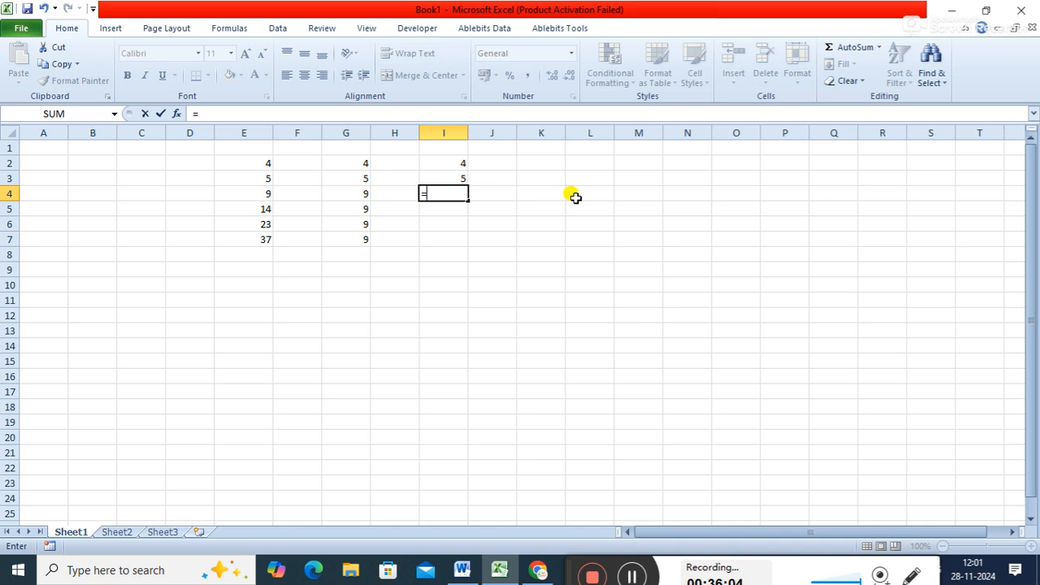
pyautogui.write('SUM(')
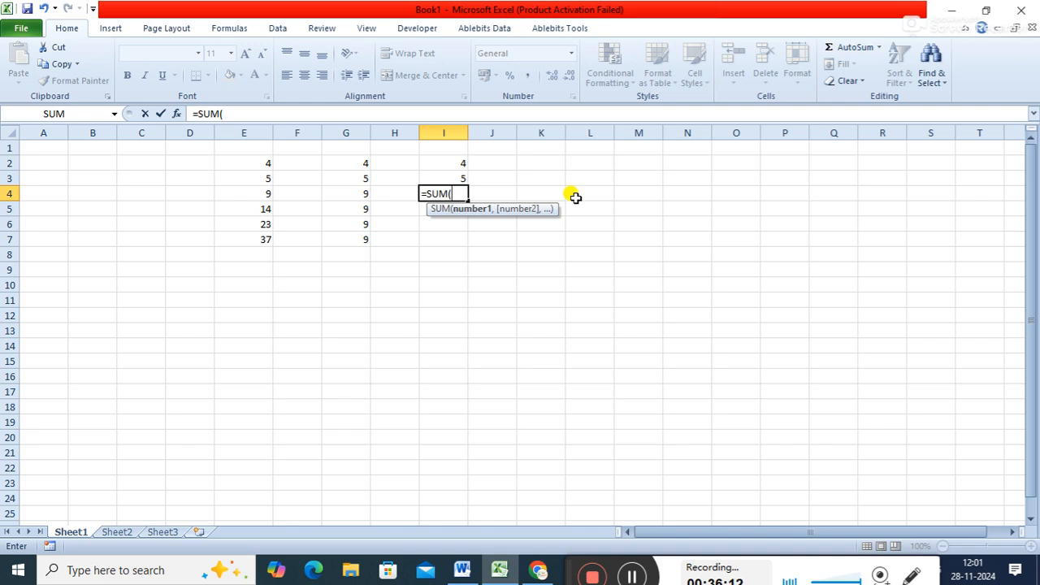
pyautogui.write('$G2')
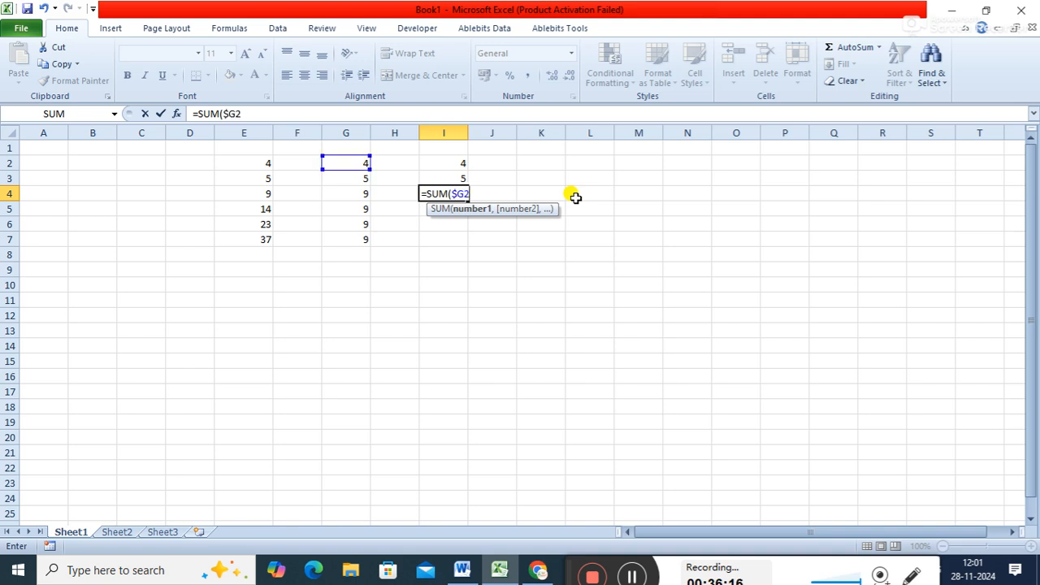
pyautogui.press('BackSpace')
pyautogui.press('BackSpace')
pyautogui.write('I2:')
pyautogui.write('$I')
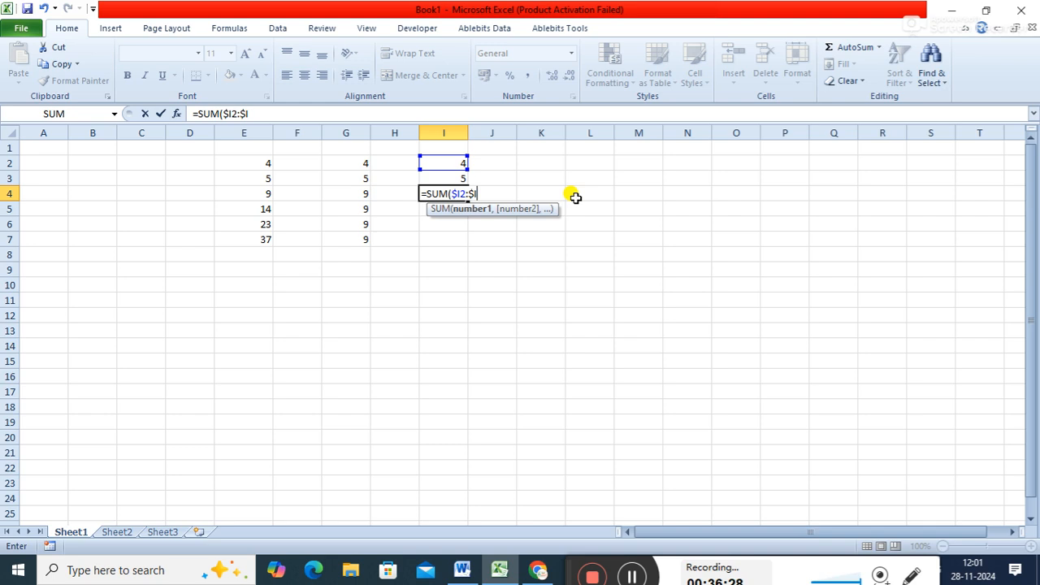
pyautogui.write('3)')
pyautogui.press('Return')
# - Copy the mixed-reference formula from cell I4 and paste it down into cells I5 and I6
pyautogui.click(459, 191)
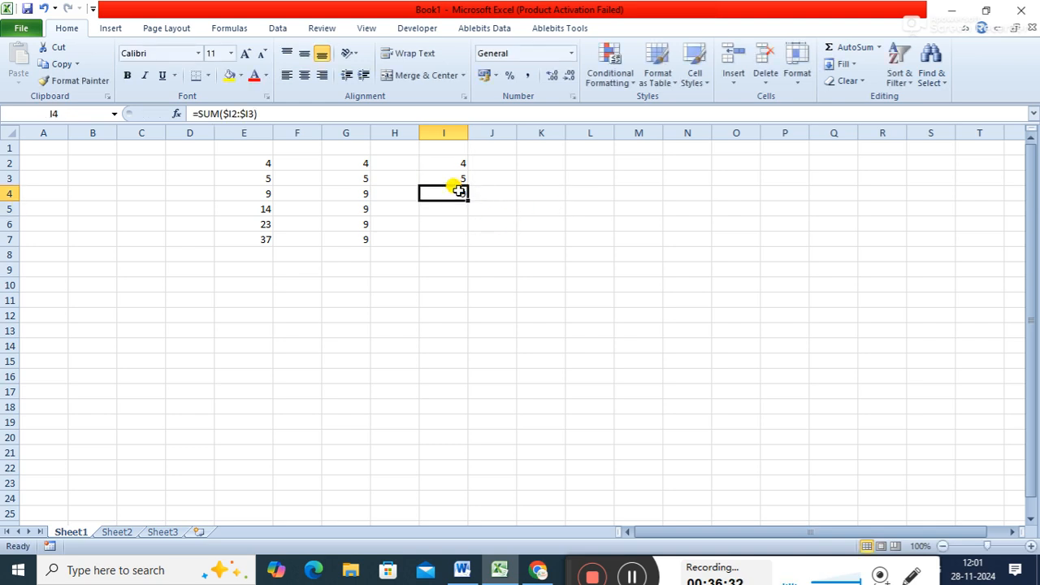
pyautogui.hotkey('ctrl', 'c')
pyautogui.press('Down')
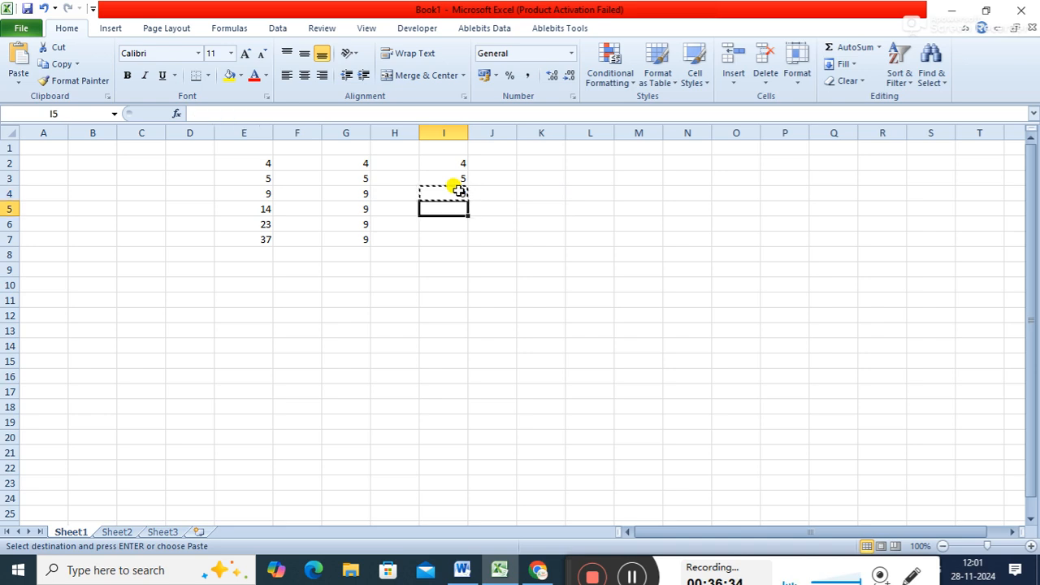
pyautogui.hotkey('ctrl', 'v')
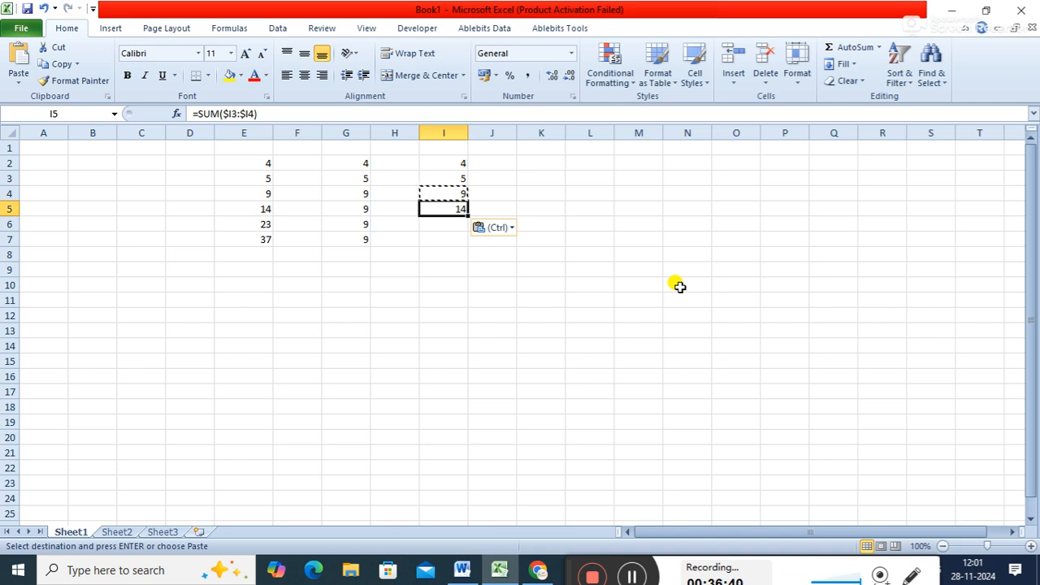
pyautogui.press('Down')
pyautogui.hotkey('ctrl', 'v')
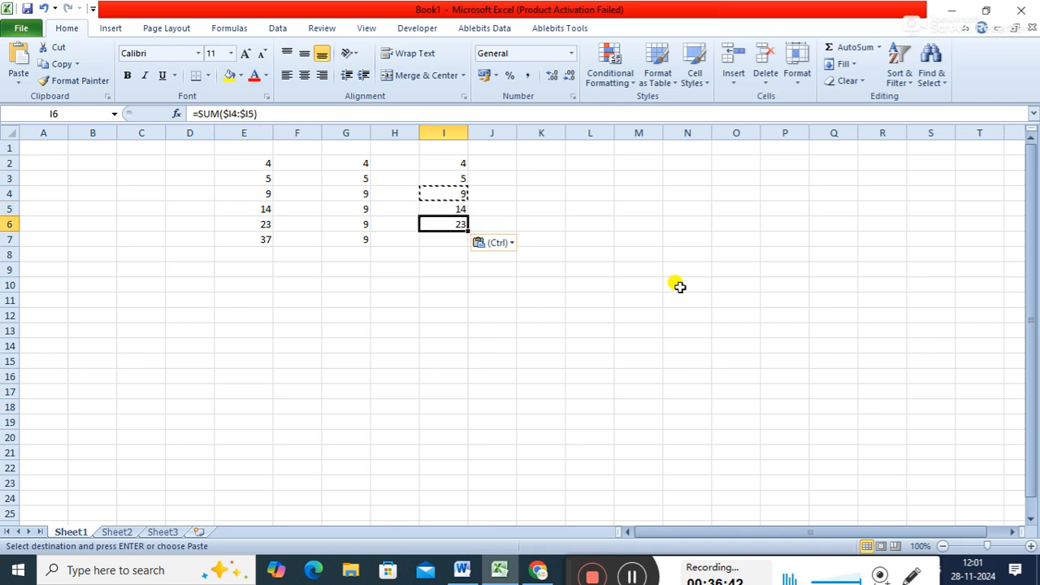
# - Paste the copied mixed-reference formula from I4 across the row into cells J4 and K4
pyautogui.press('Up')
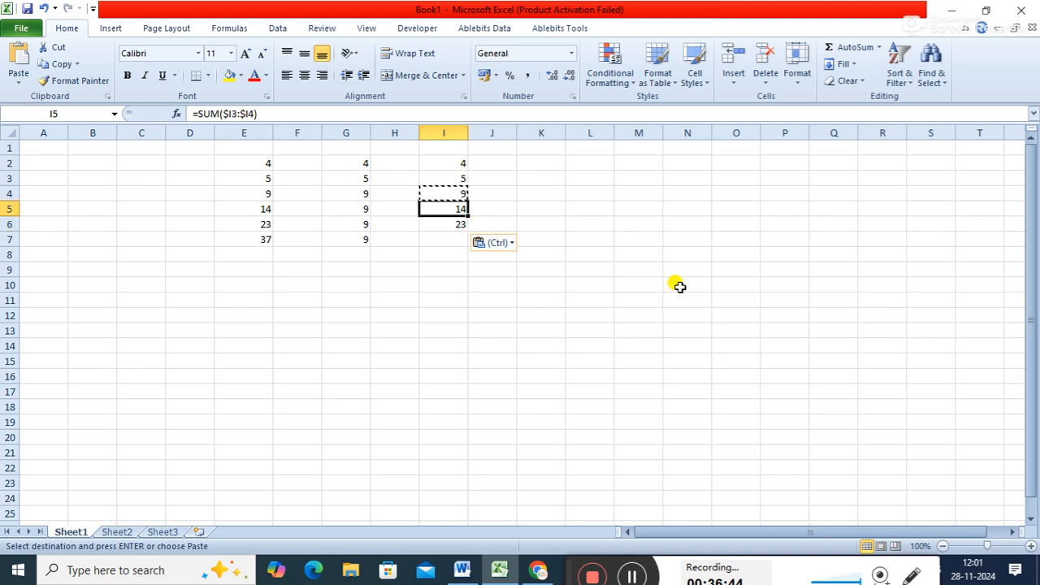
pyautogui.press('Up')
pyautogui.press('Right')
pyautogui.hotkey('ctrl', 'v')
pyautogui.press('Right')
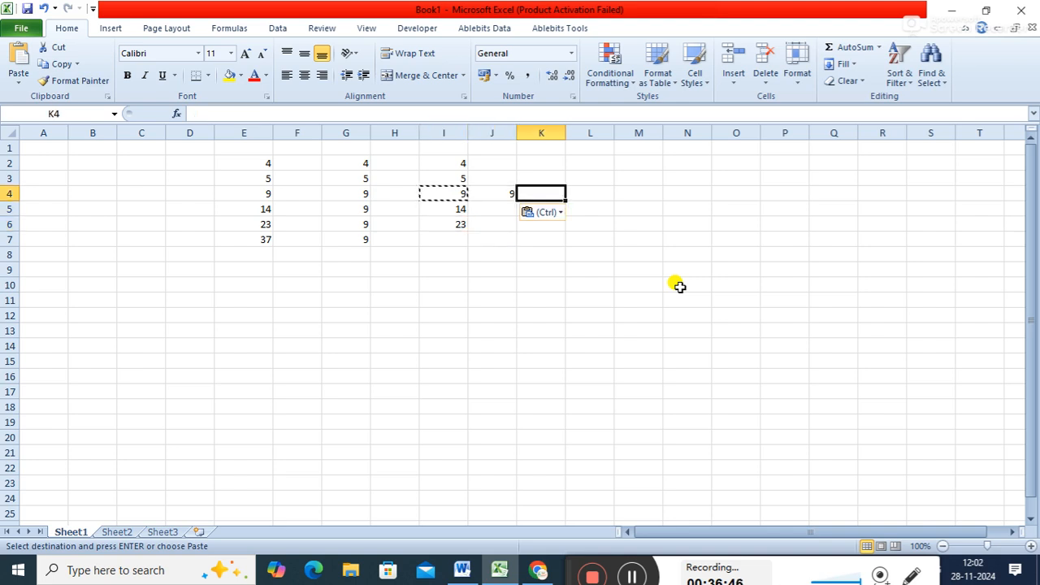
pyautogui.hotkey('ctrl', 'v')
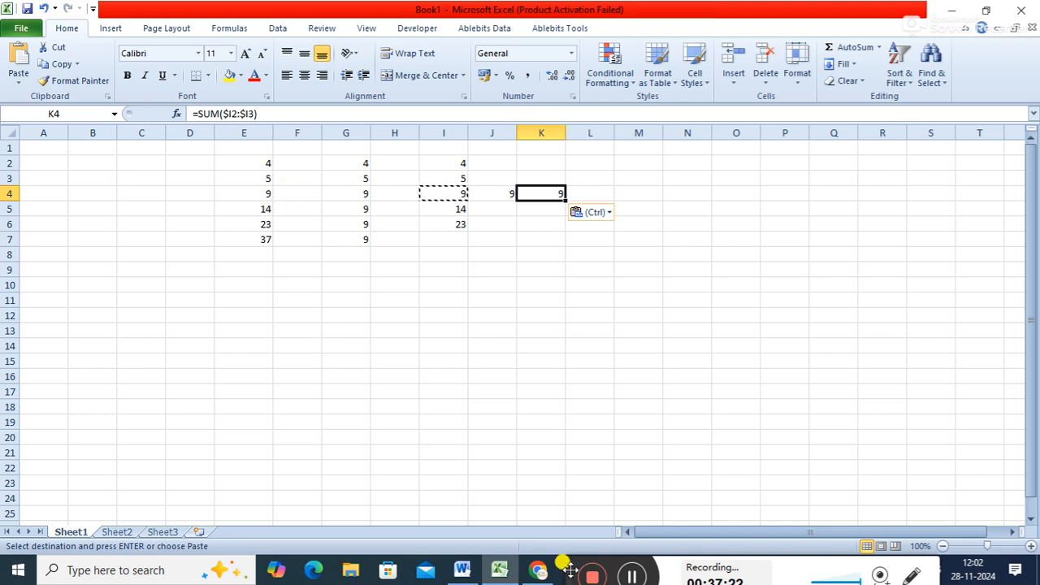
# - Switch to the Word notes and remove the sample references from item 2, keeping an empty list item numbered 2
pyautogui.click(462, 572)
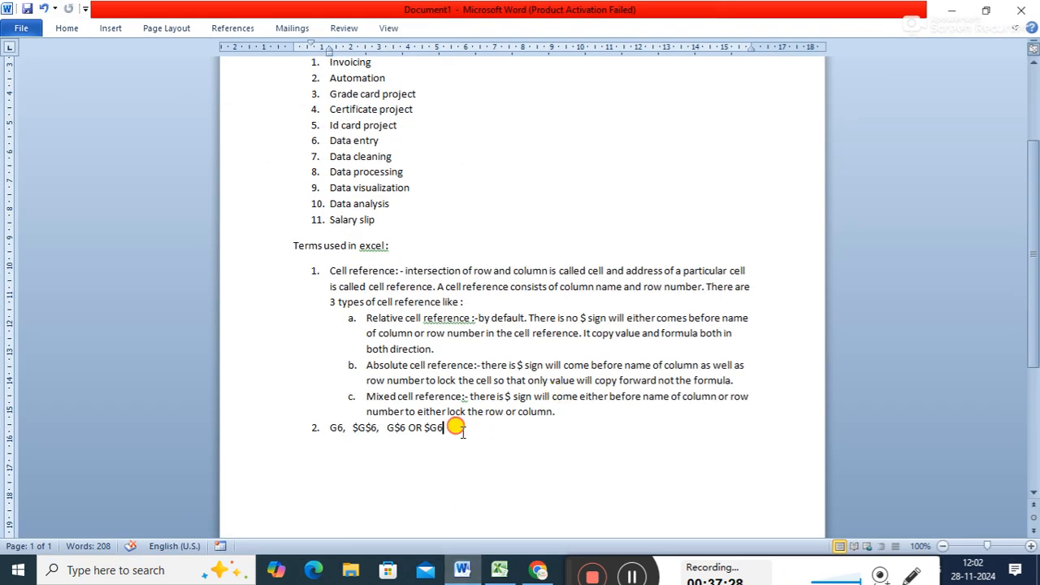
pyautogui.press('BackSpace')
pyautogui.press('BackSpace')
pyautogui.press('BackSpace')
pyautogui.press('BackSpace')
pyautogui.press('BackSpace')
pyautogui.press('BackSpace')
pyautogui.press('BackSpace')
pyautogui.press('BackSpace')
pyautogui.press('BackSpace')
pyautogui.press('BackSpace')
pyautogui.press('BackSpace')
pyautogui.press('BackSpace')
pyautogui.press('BackSpace')
pyautogui.press('BackSpace')
pyautogui.press('BackSpace')
pyautogui.press('BackSpace')
pyautogui.press('BackSpace')
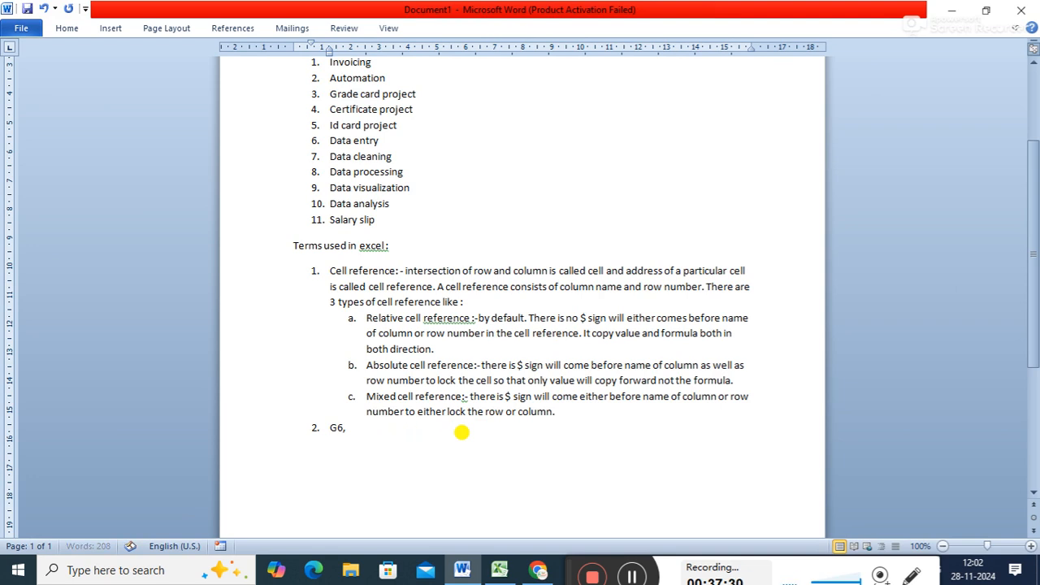
pyautogui.press('BackSpace')
pyautogui.press('BackSpace')
pyautogui.press('BackSpace')
pyautogui.press('BackSpace')
pyautogui.write('2.')
pyautogui.rightClick(462, 435)
pyautogui.click(462, 435)
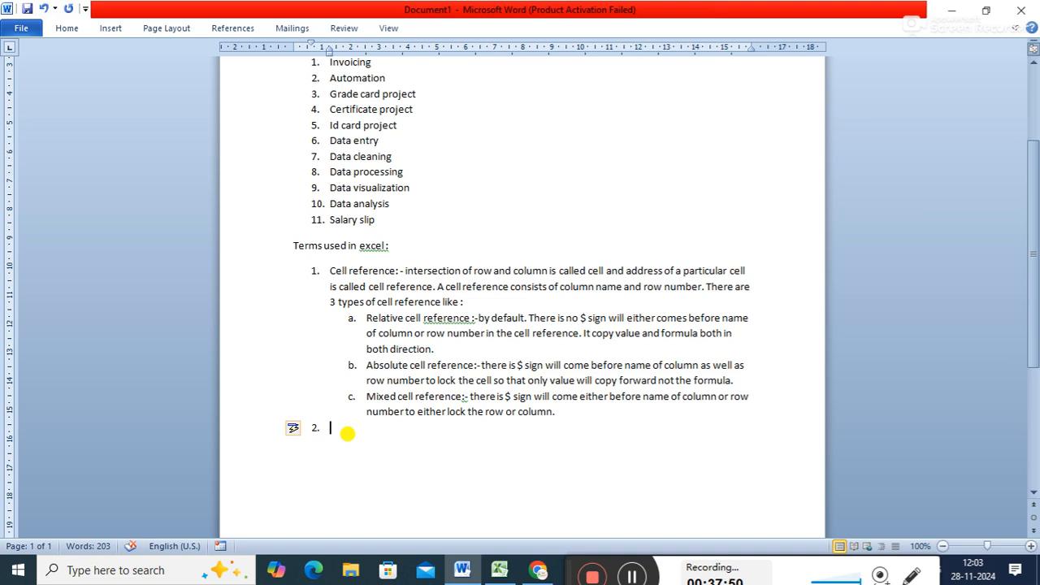
# - Add the heading "FORMULA OR FUNCTION :-" to numbered item 2 of the Excel terms
pyautogui.write('FORMULA OR FUNC')
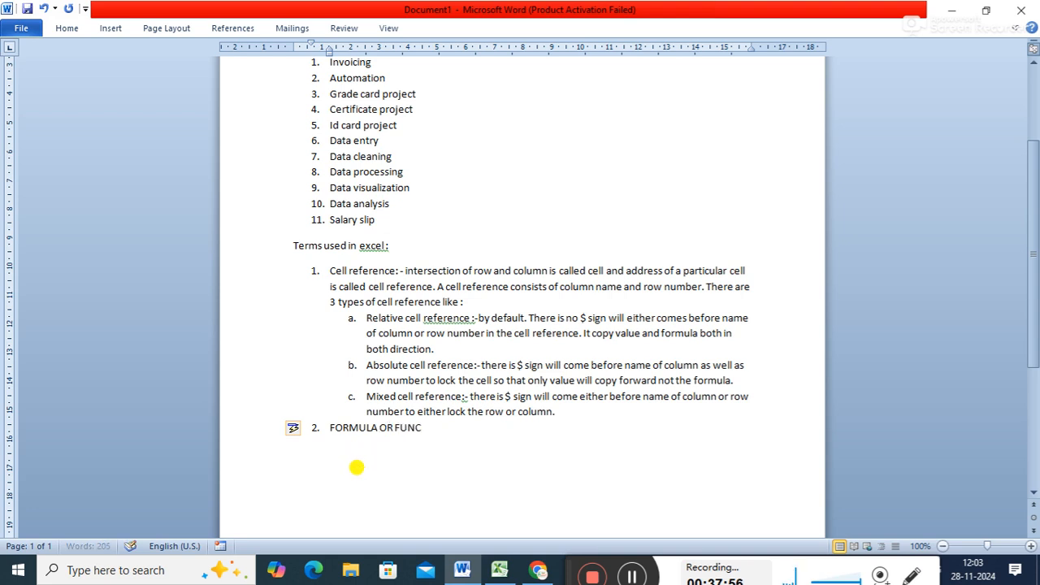
pyautogui.write('TION :-')
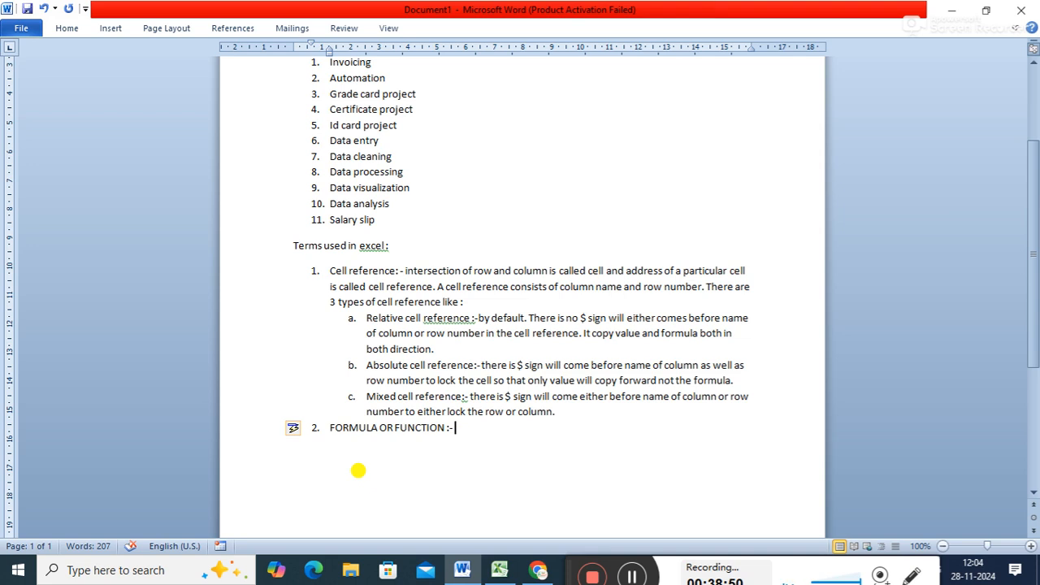
# - Write the definition "predefined set of rules in order to perform a particular task in excel." after the FORMULA OR FUNCTION heading
pyautogui.write('predefined')
pyautogui.write('set')
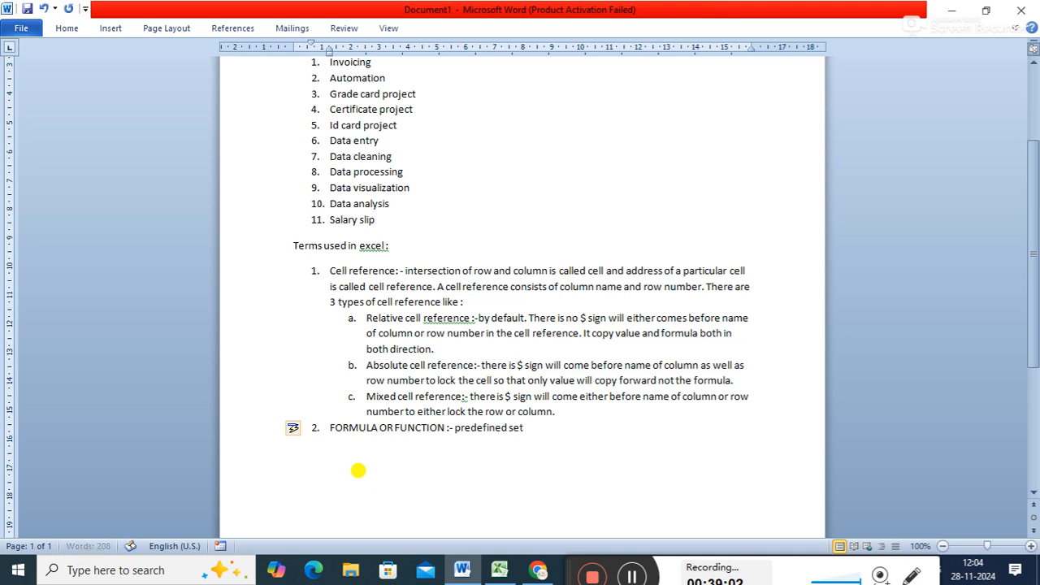
pyautogui.write(' of rules in order to ')
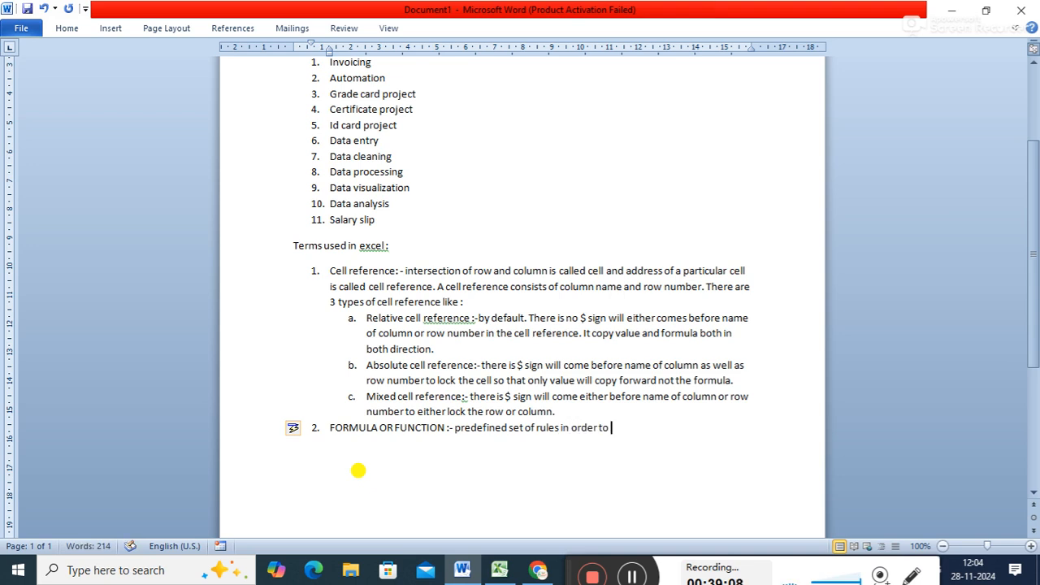
pyautogui.write('perform a particular ')
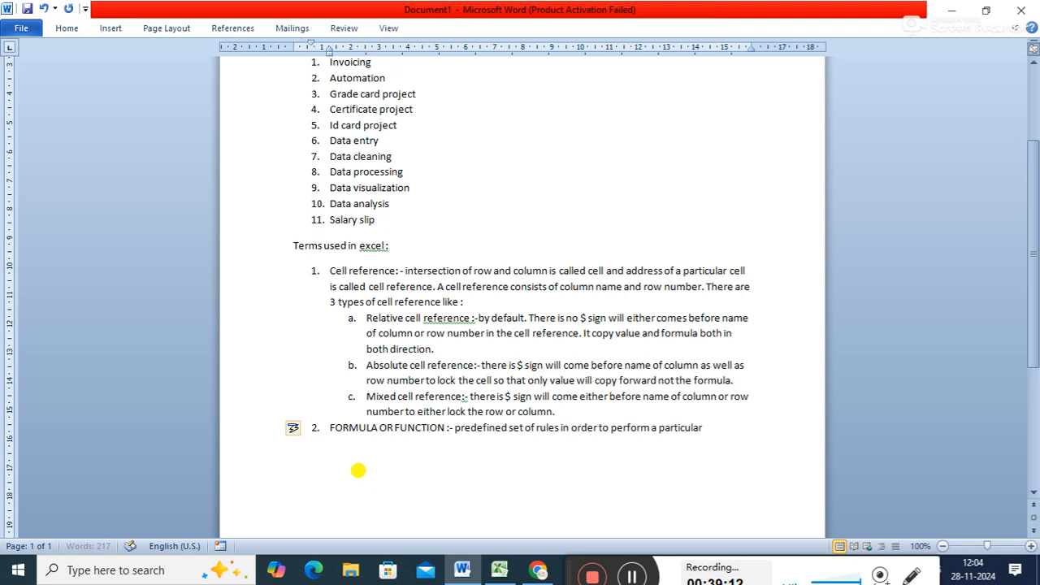
pyautogui.write('task in excel.')
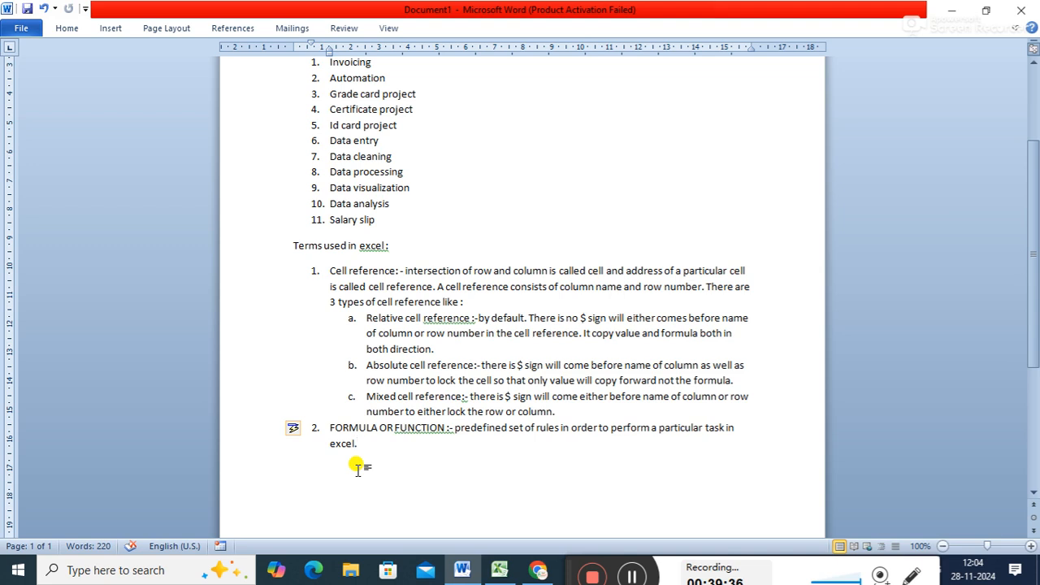
# - Add "Most power full feature of excel" after the formula or function definition in item 2
pyautogui.write('Most pow')
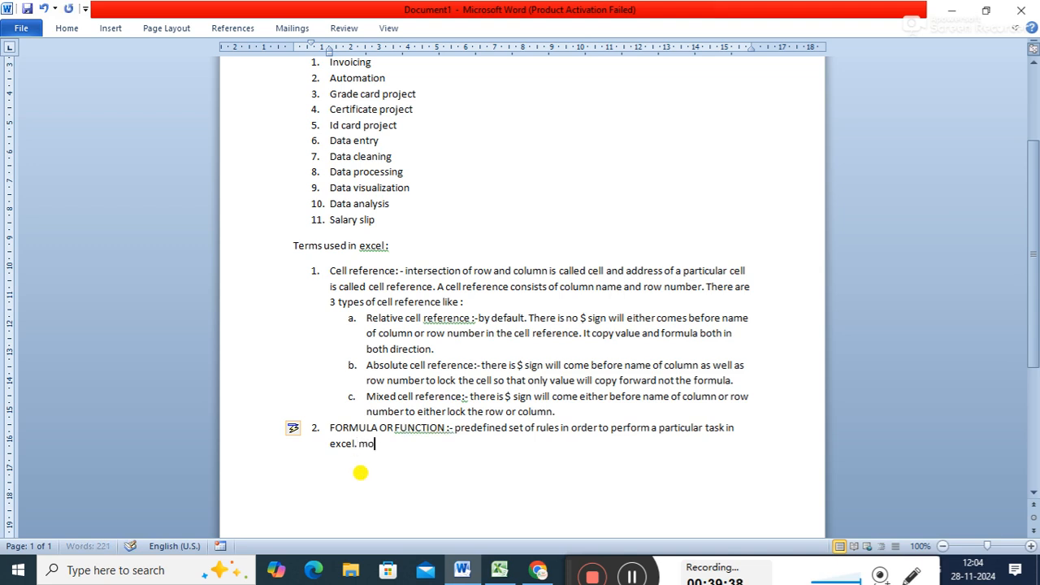
pyautogui.write('er full')
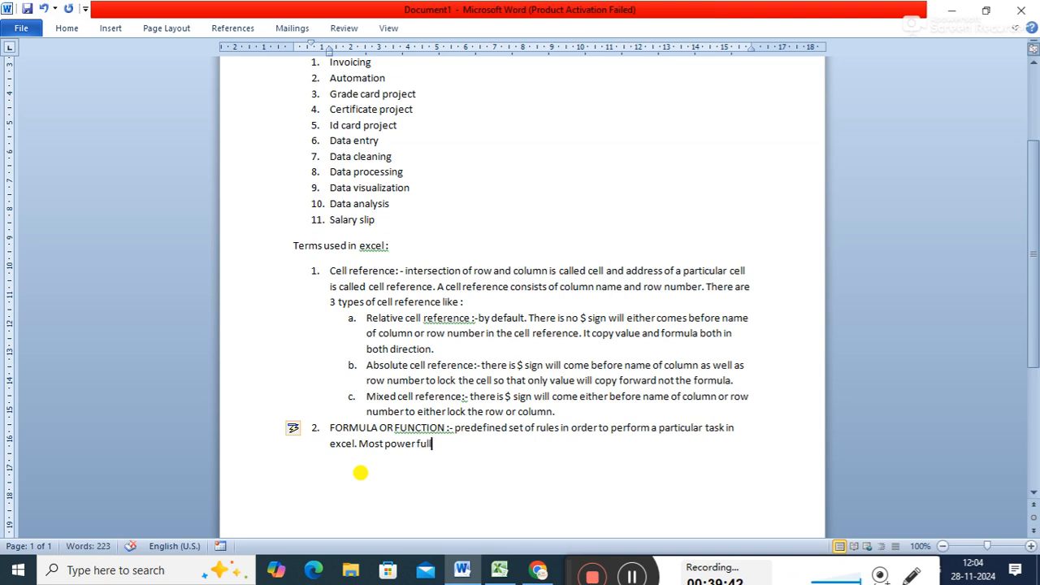
pyautogui.write(' feature o')
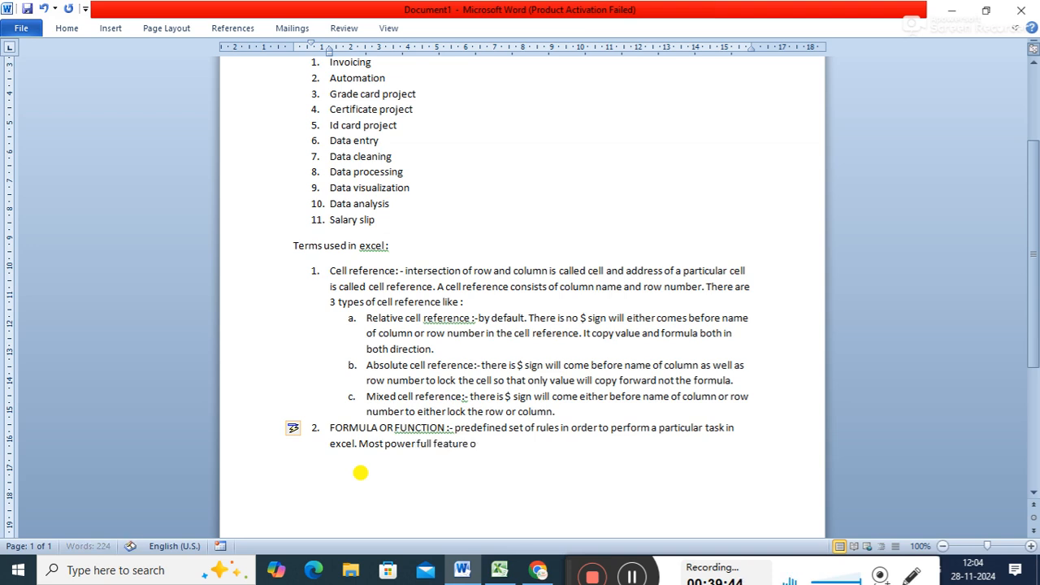
pyautogui.write('f excel')
# - Continue item 2 with the sentence "there are several formula in excel that are used for different purposes."
pyautogui.write('. there are')
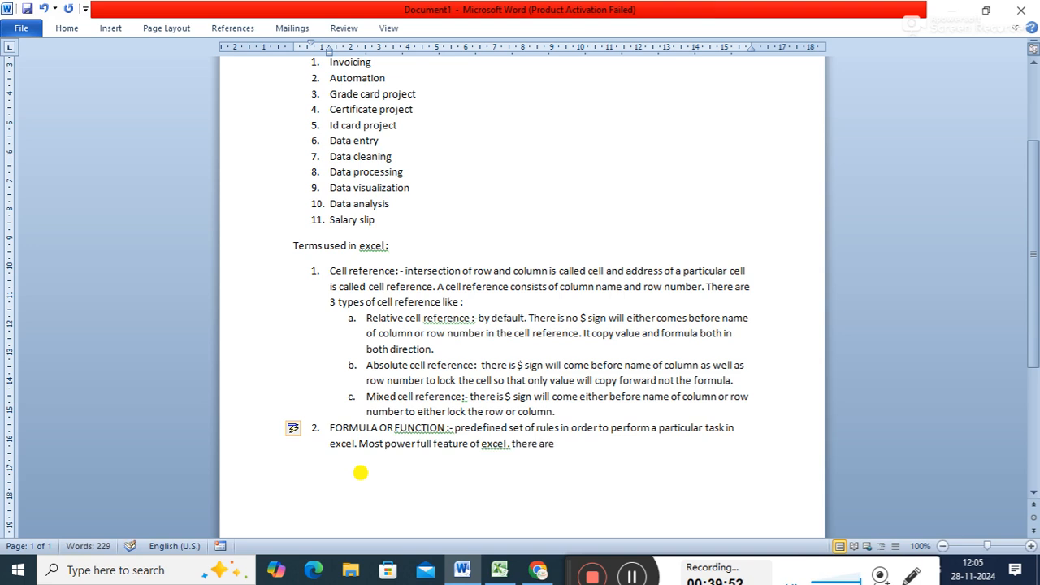
pyautogui.write(' several form')
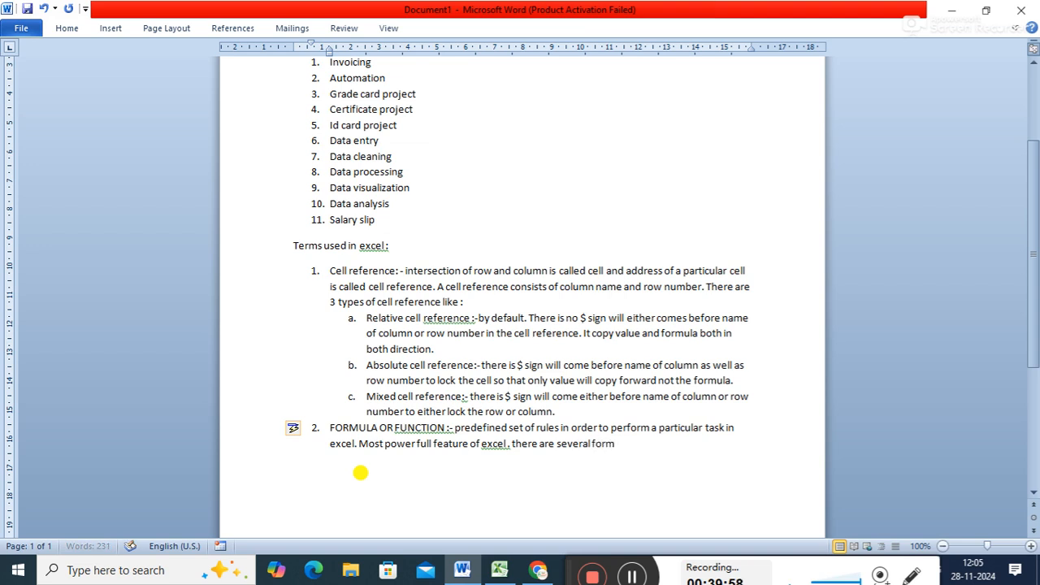
pyautogui.write('ula iin e')
pyautogui.press('BackSpace')
pyautogui.press('BackSpace')
pyautogui.press('BackSpace')
pyautogui.press('BackSpace')
pyautogui.press('BackSpace')
pyautogui.write('in excel that')
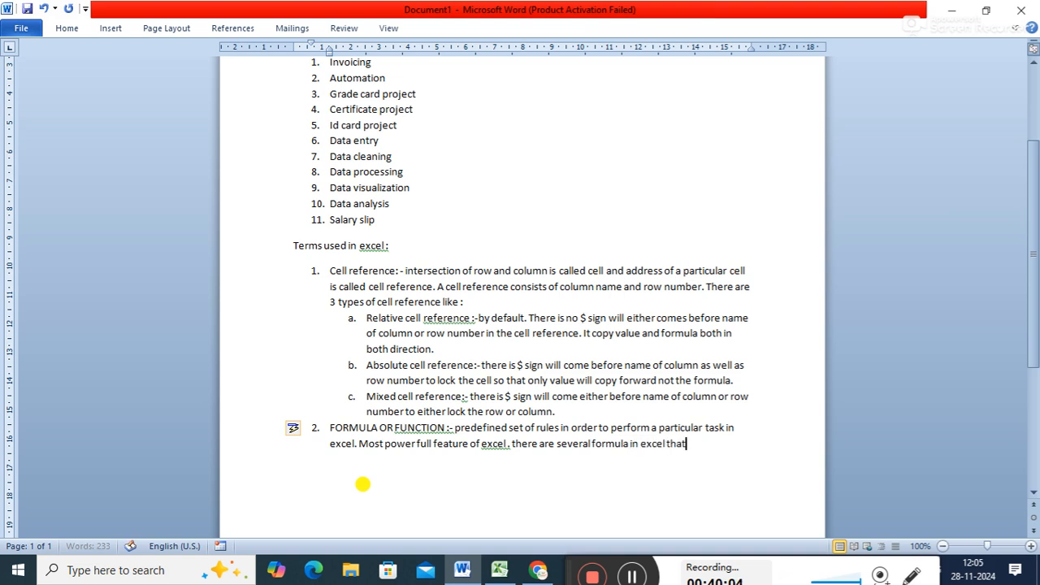
pyautogui.write(' are used')
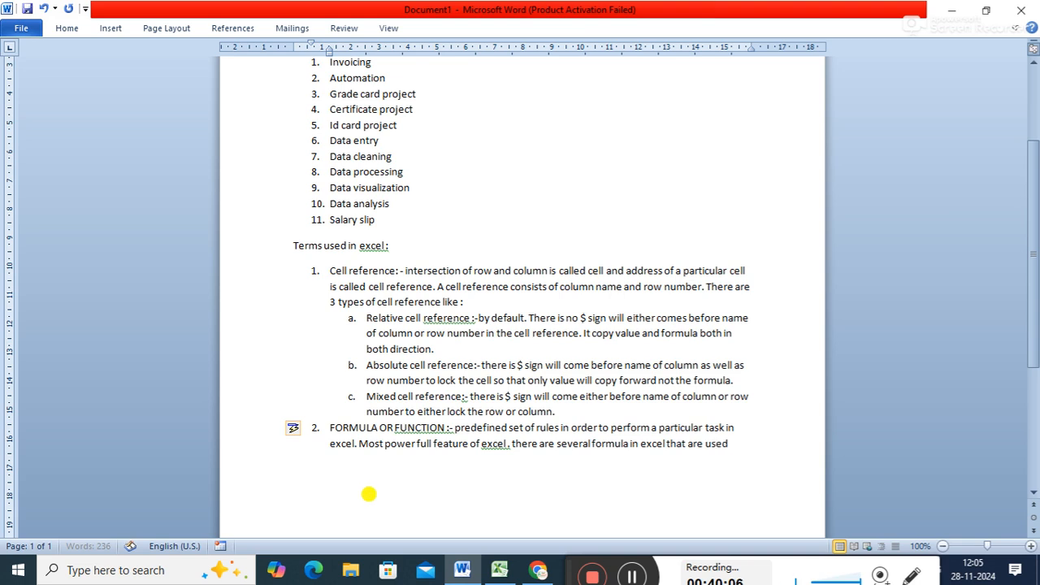
pyautogui.write(' for different pur')
pyautogui.write('poses.')
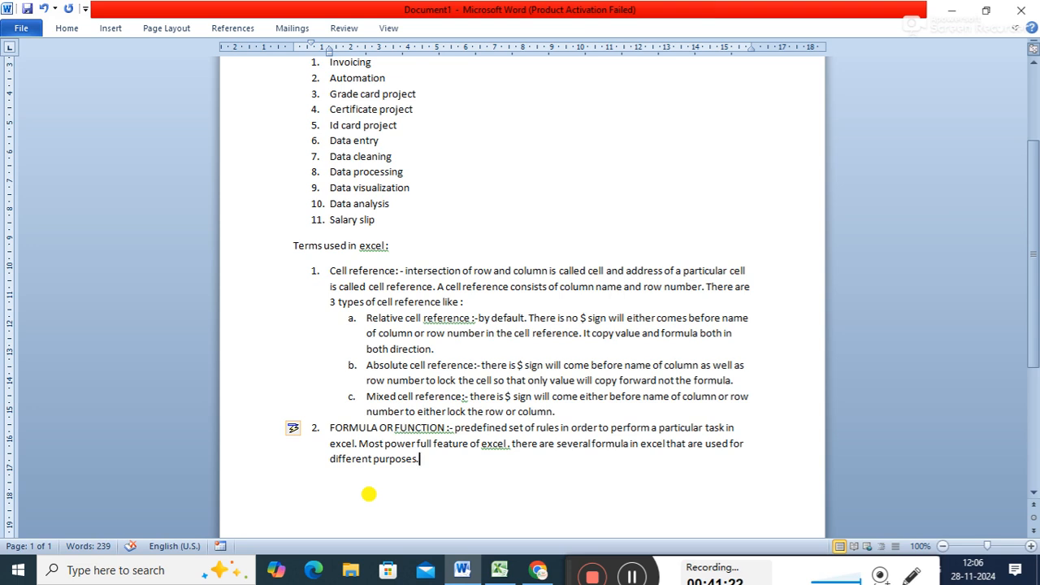
# - Add numbered item 3 reading "There are several features of excel in which some of these are :"
pyautogui.press('Return')
pyautogui.write('There are')
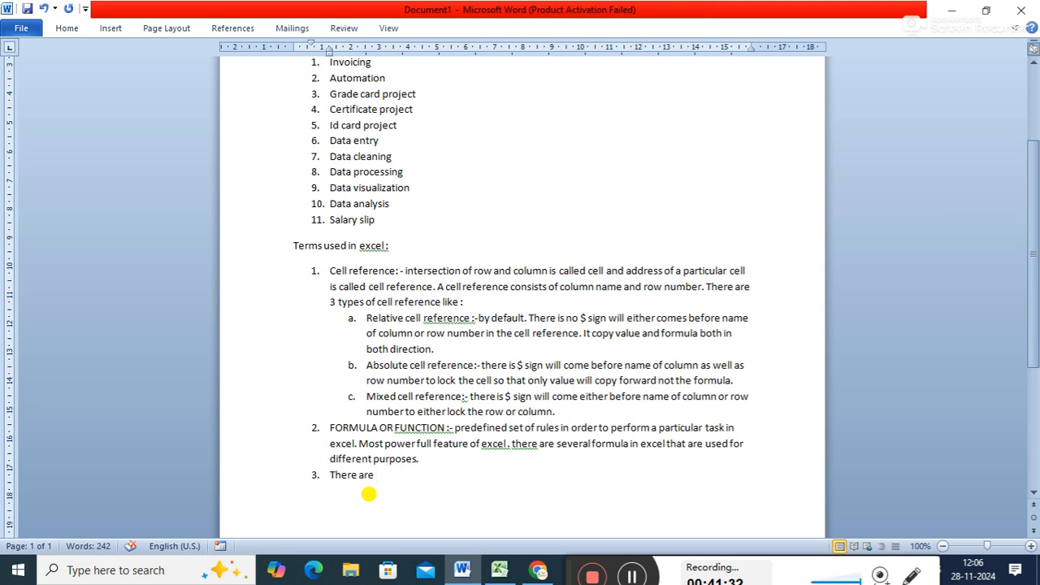
pyautogui.write('several features of')
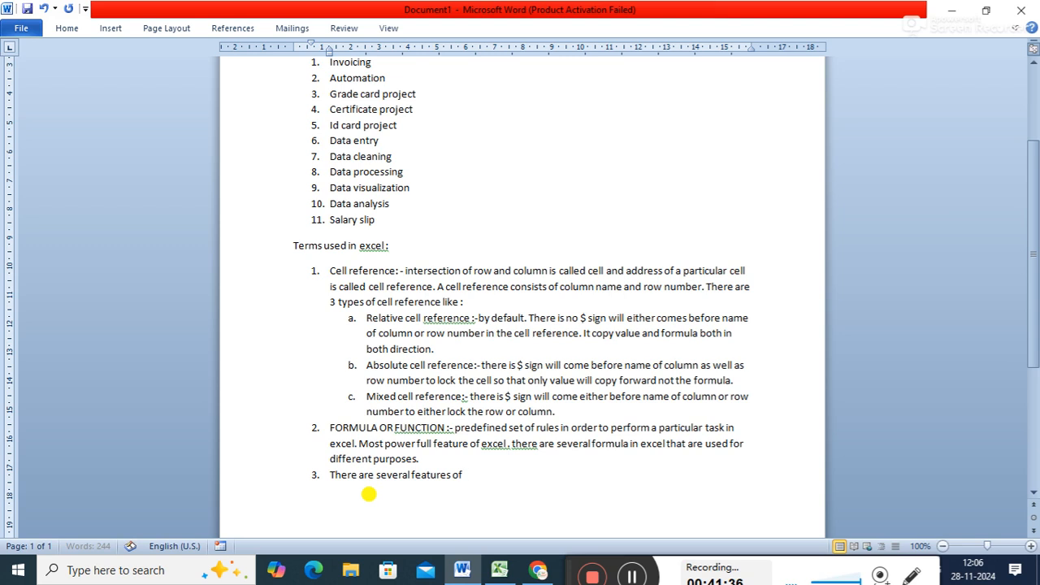
pyautogui.write(' excel in which som')
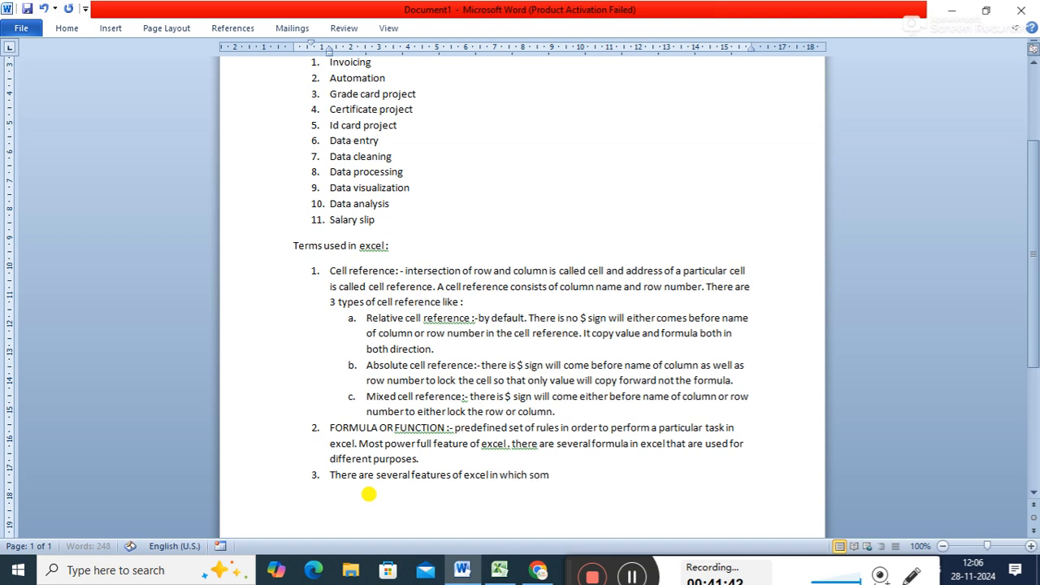
pyautogui.write('e of these are :')
# - Start a lettered sublist under item 3, glance at the Excel workbook, and enter "Paste special" as sub-item a in Word
pyautogui.press('Return')
pyautogui.press('Tab')
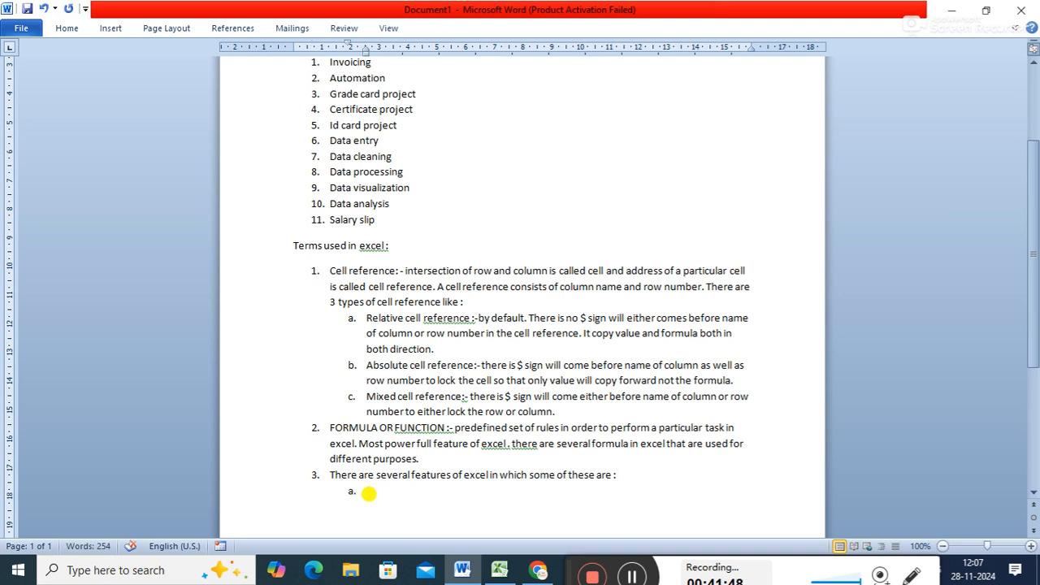
pyautogui.moveTo(1032, 207); pyautogui.dragTo(1036, 236)
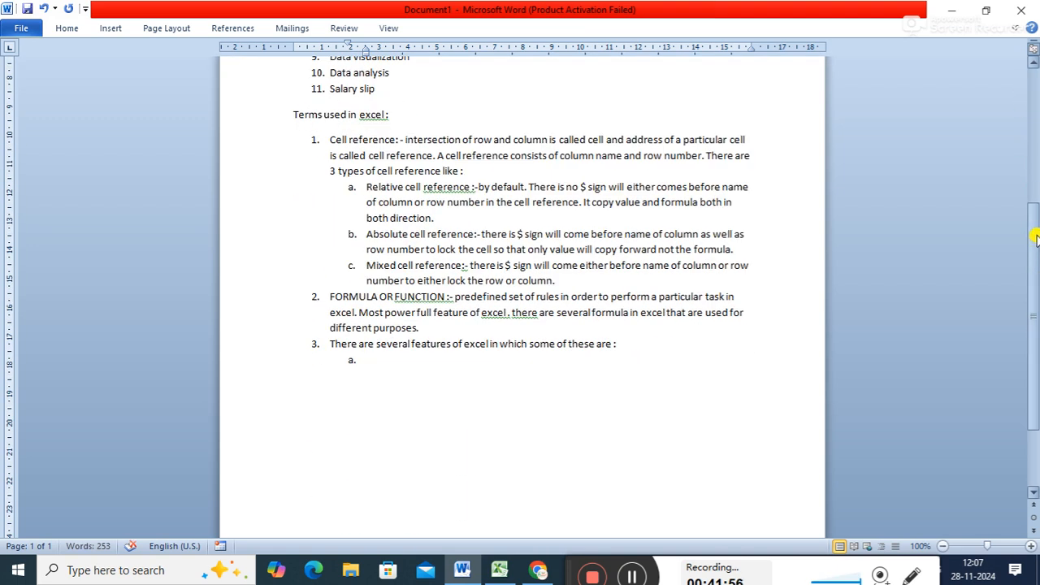
pyautogui.moveTo(1036, 235); pyautogui.dragTo(1036, 342)
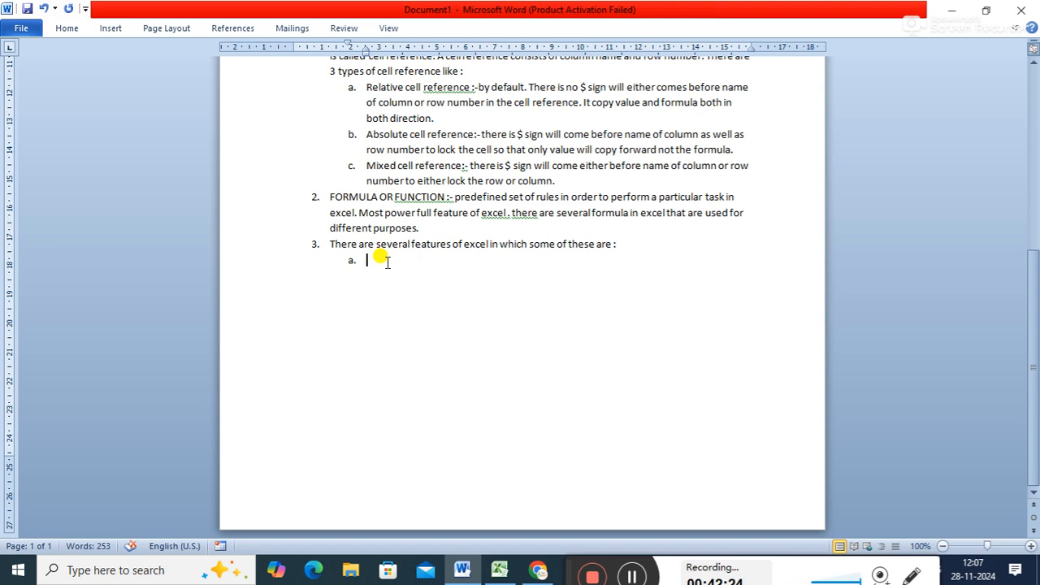
pyautogui.click(498, 573)
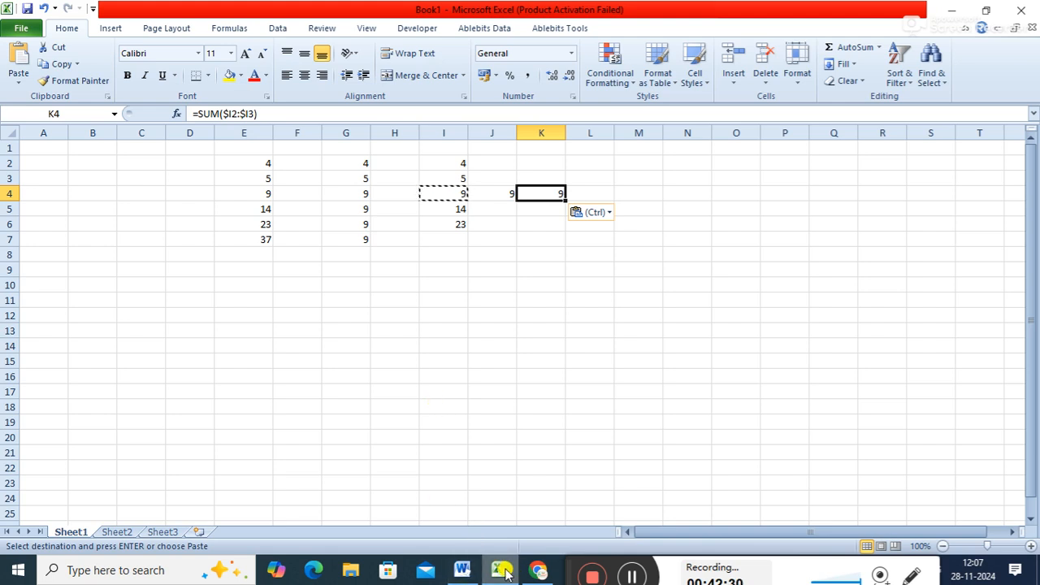
pyautogui.click(469, 573)
pyautogui.write('gt')
pyautogui.press('BackSpace')
pyautogui.press('BackSpace')
pyautogui.write('p')
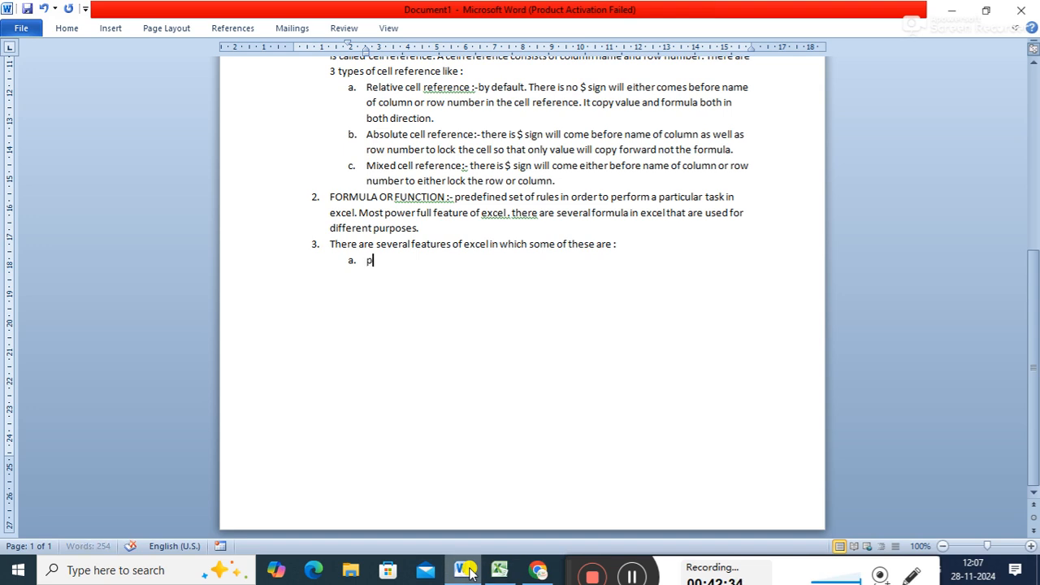
pyautogui.write('aste special')
pyautogui.press('Return')
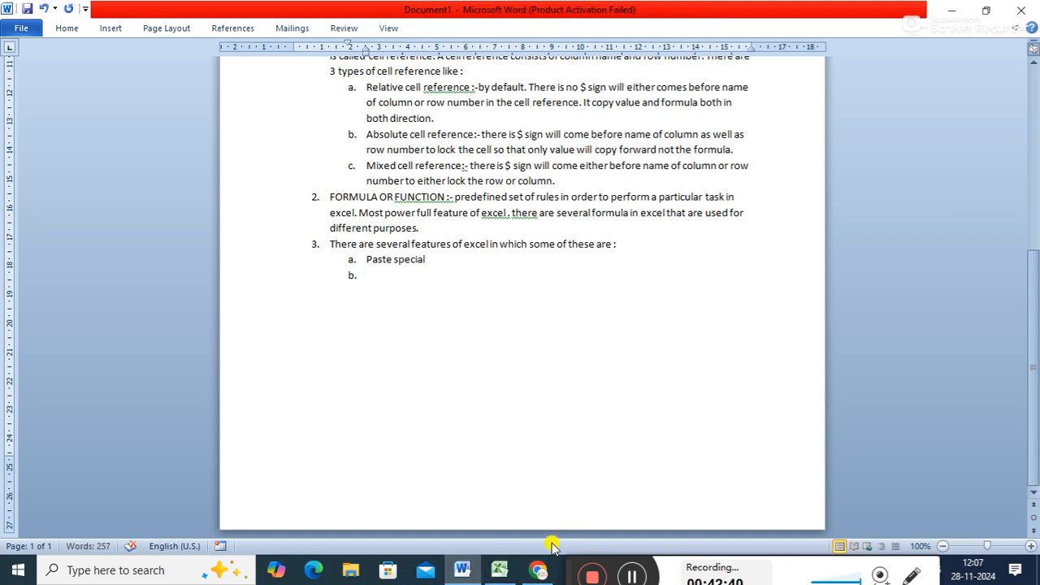
# - Check the Excel ribbon for another feature, then return to Word and enter "Conditional formatting" as sub-item b
pyautogui.click(500, 571)
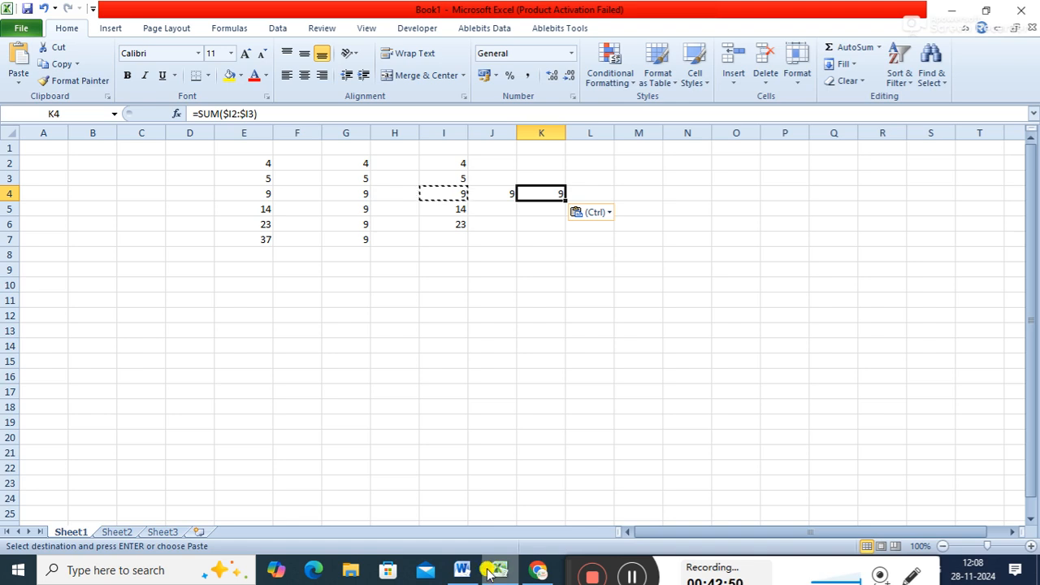
pyautogui.click(500, 574)
pyautogui.write('c')
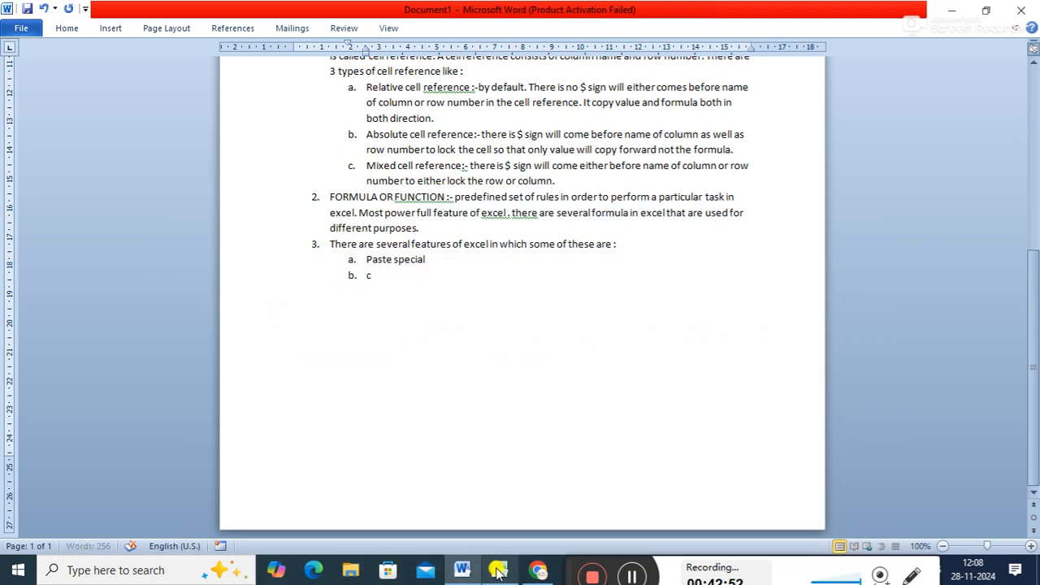
pyautogui.write('onditional formatting')
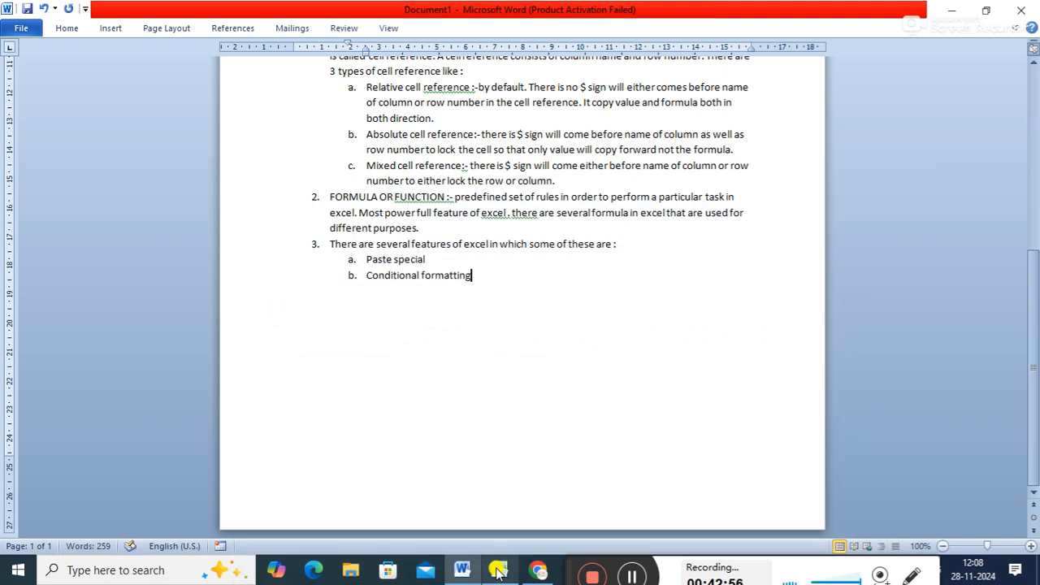
# - Consult the Excel window again, then add "Sort and filter" as sub-item c of the features list in Word
pyautogui.click(498, 569)
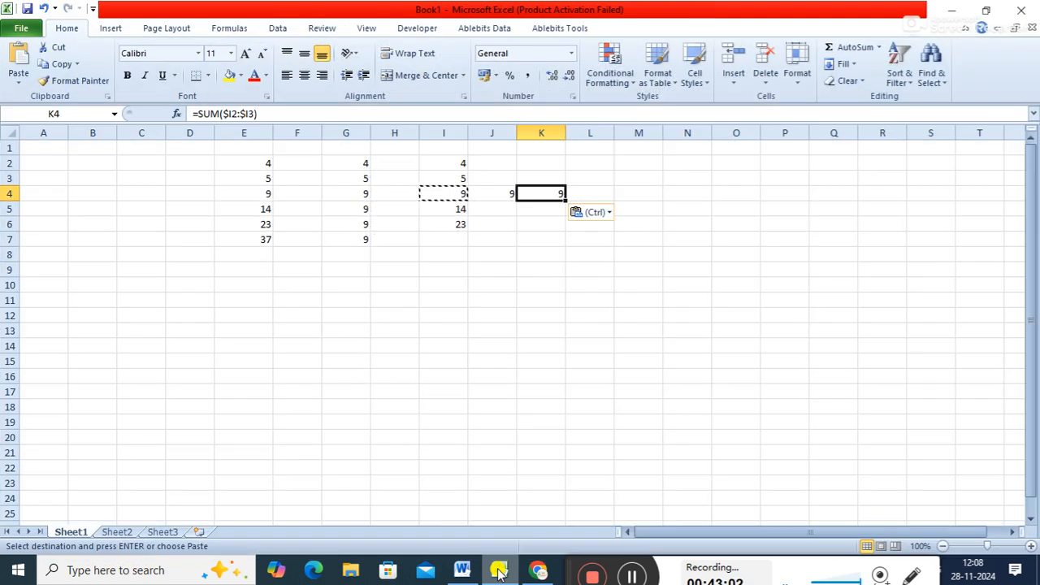
pyautogui.click(500, 573)
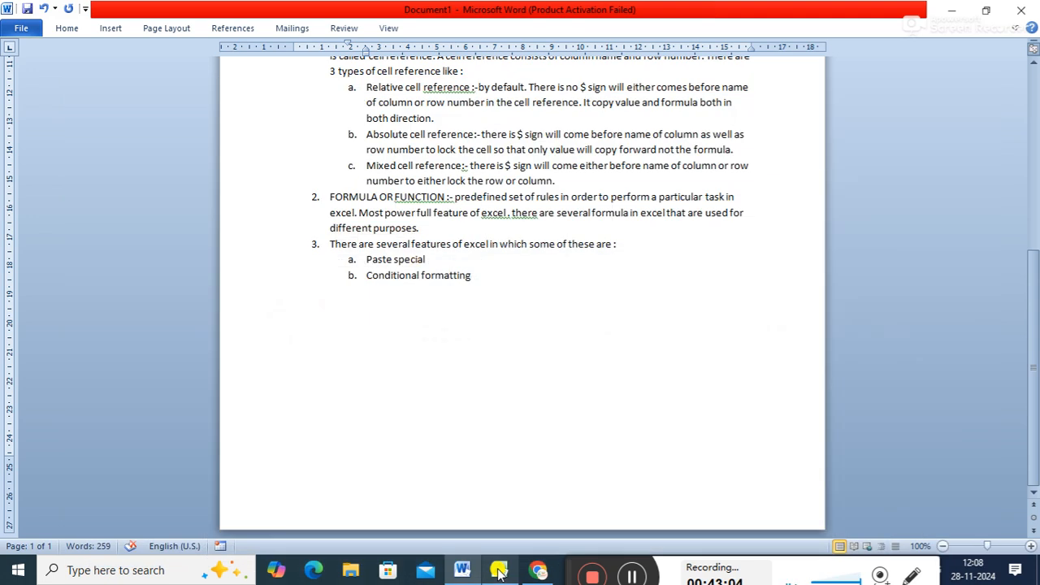
pyautogui.press('Return')
pyautogui.write('sof')
pyautogui.press('BackSpace')
pyautogui.write('rt and filter')
pyautogui.press('Return')
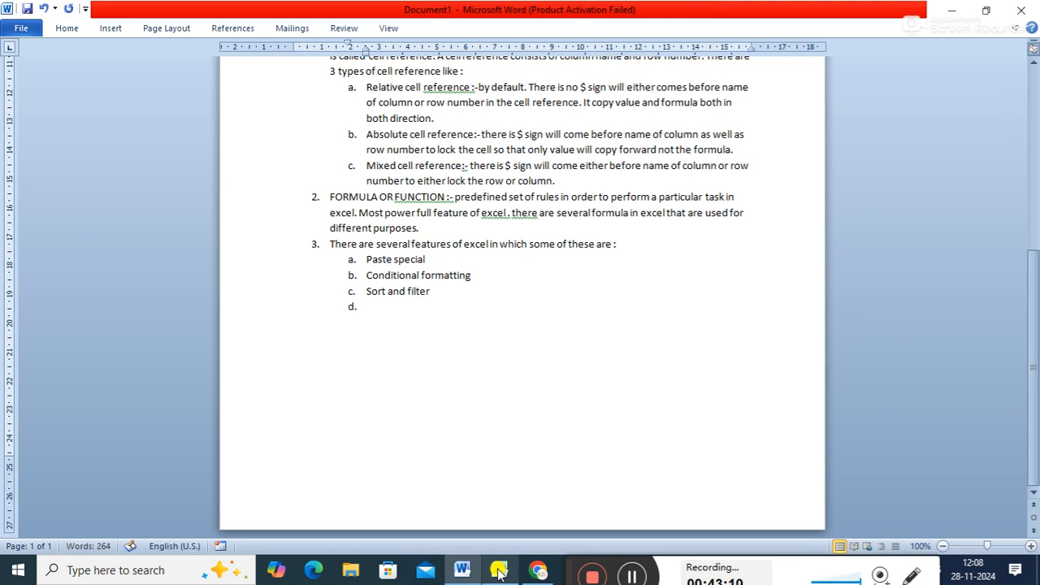
# - Look at Excel for the next feature and add "Number format" as sub-item d in the Word list
pyautogui.click(499, 572)
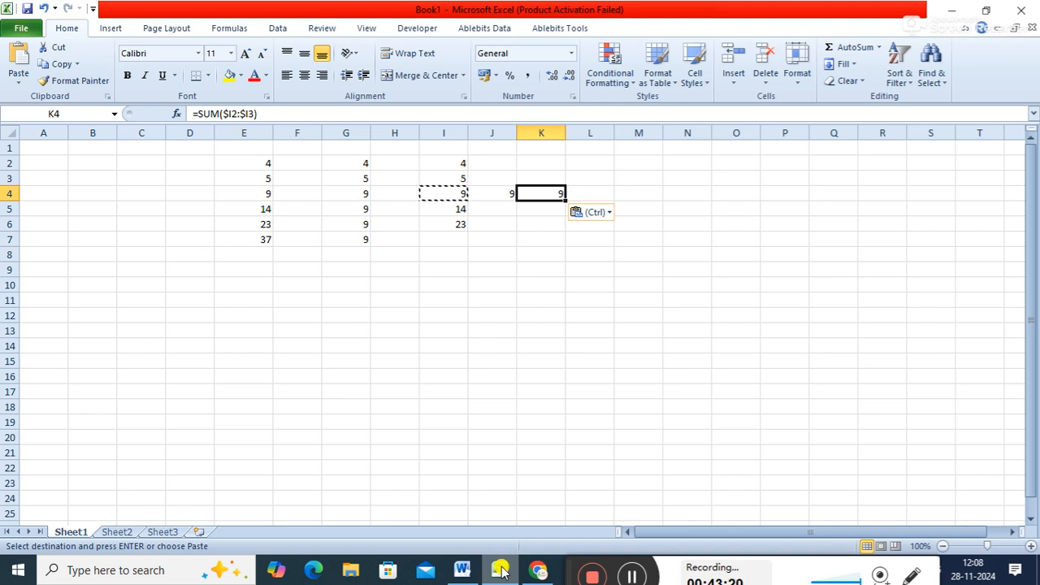
pyautogui.click(502, 571)
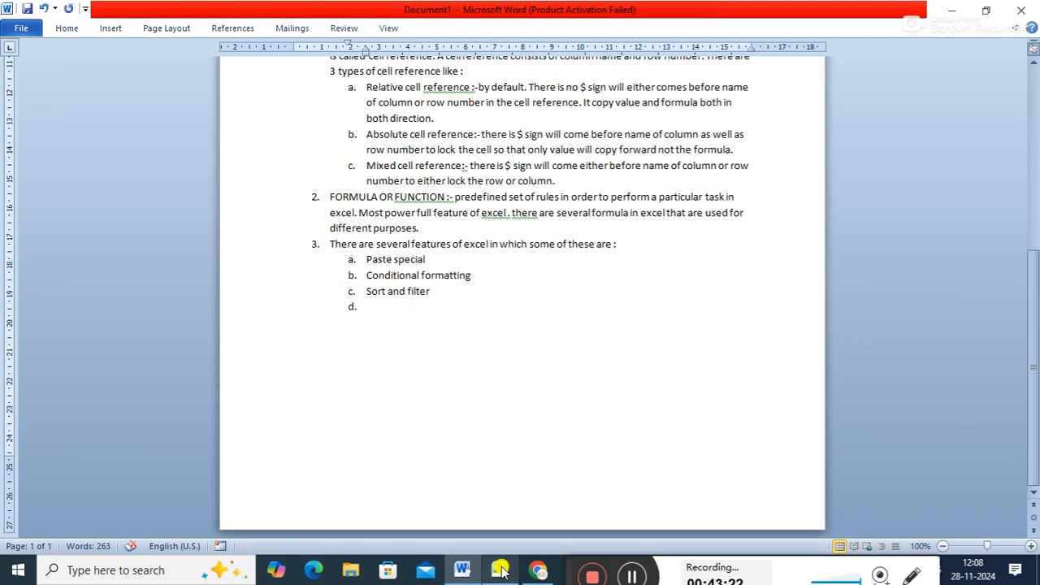
pyautogui.write('Number format')
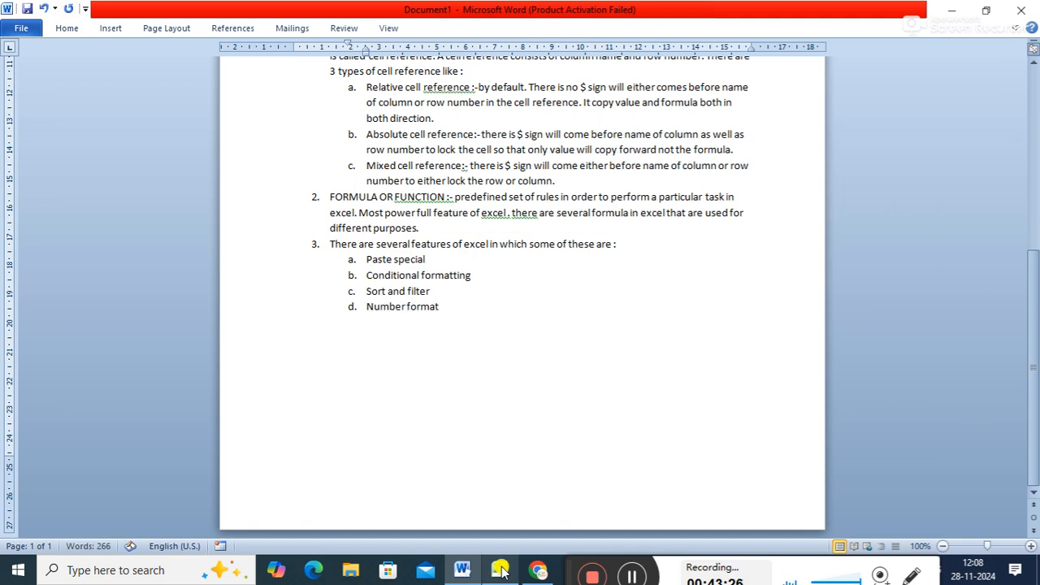
pyautogui.press('Return')
# - View Excel's insert features, then add "Pivot table and chart [vvi]" as sub-item e in the Word notes
pyautogui.click(494, 571)
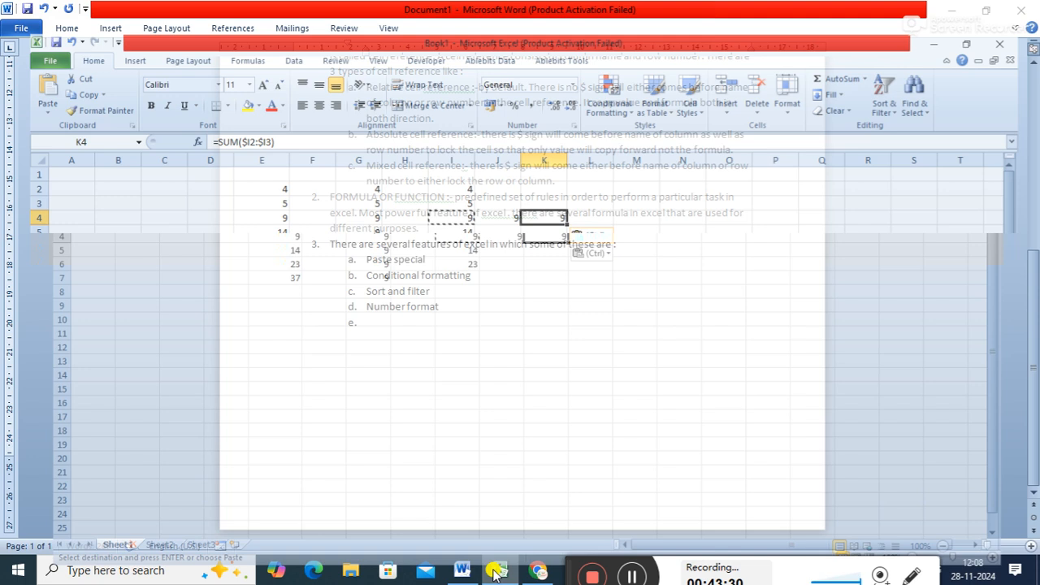
pyautogui.click(117, 29)
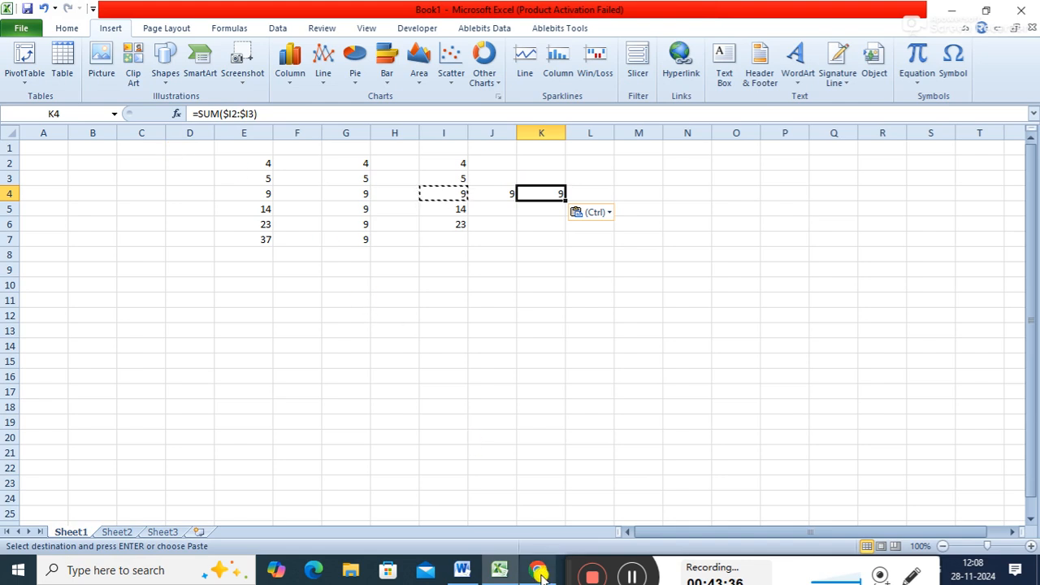
pyautogui.click(463, 572)
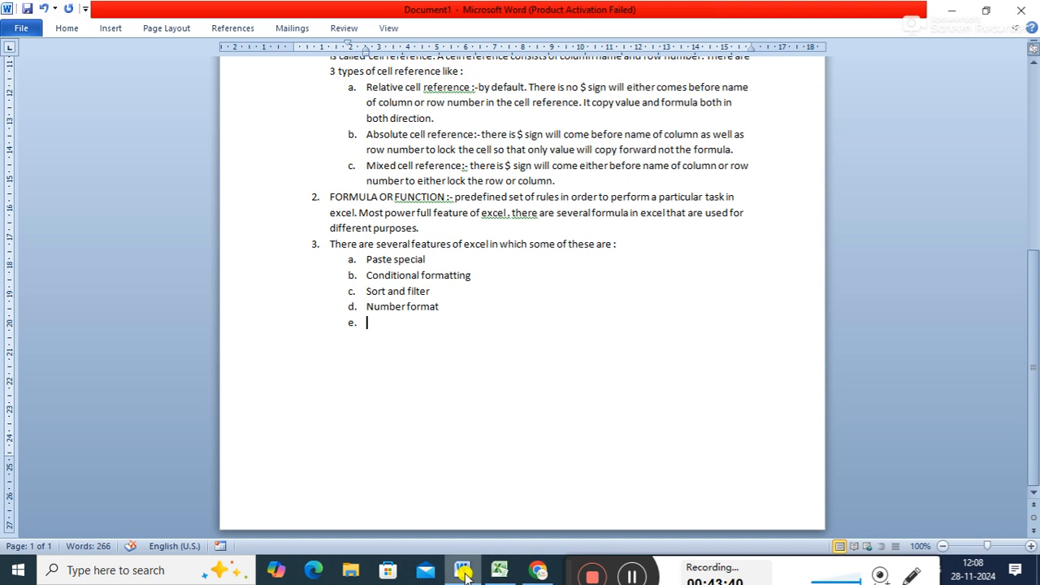
pyautogui.write('vot table and chart [vvi')
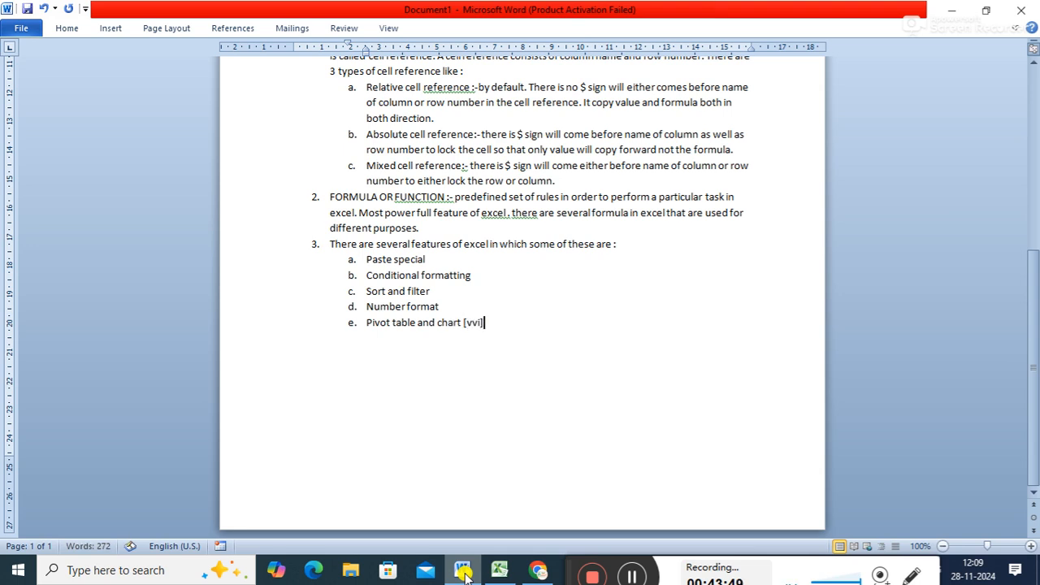
pyautogui.press('Return')
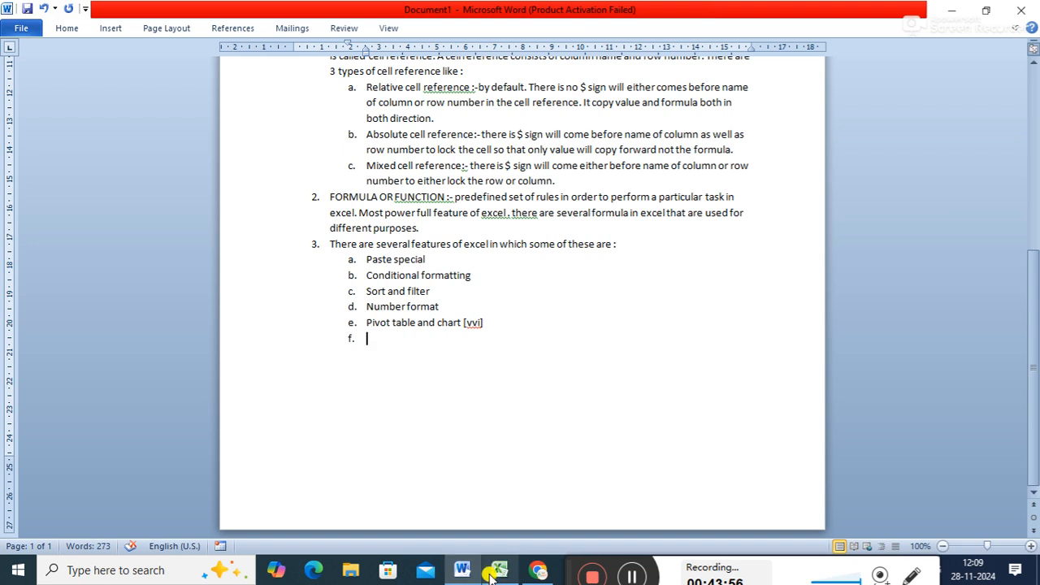
# - Check Excel's insert features again, then return to Word and add "Slicer and hyper link" as sub-item f
pyautogui.click(494, 570)
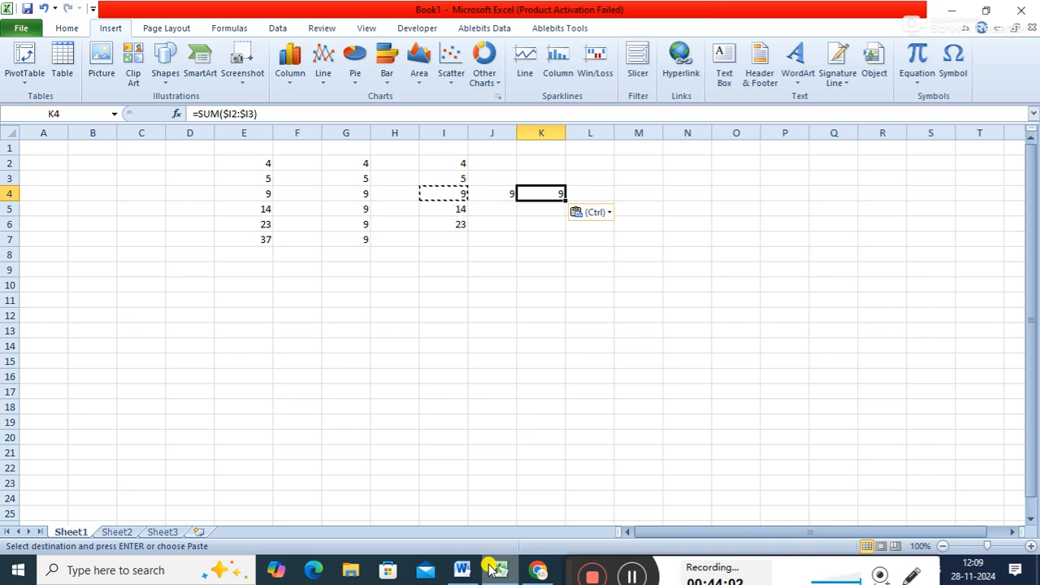
pyautogui.click(953, 11)
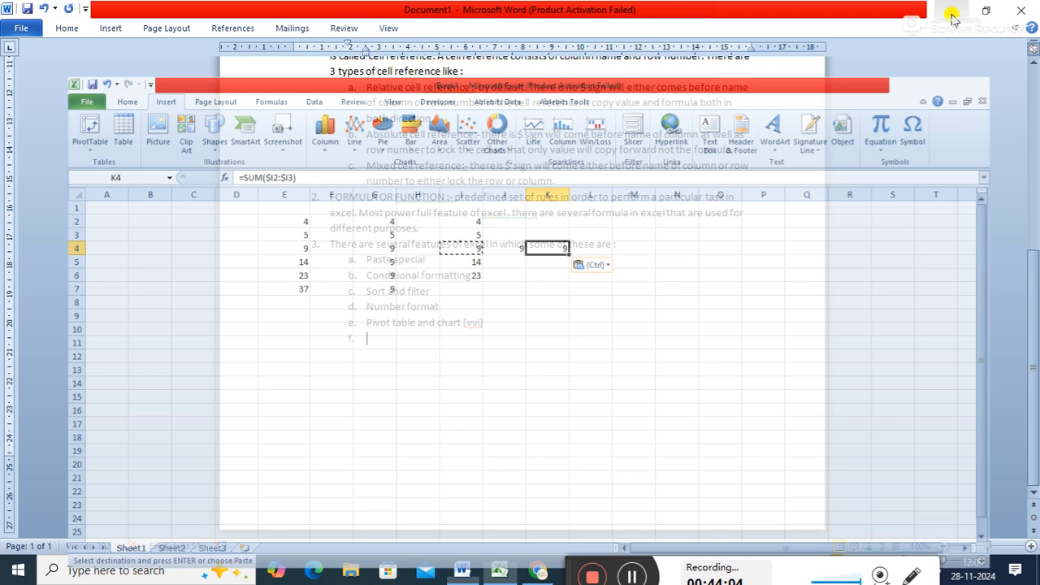
pyautogui.write('sli')
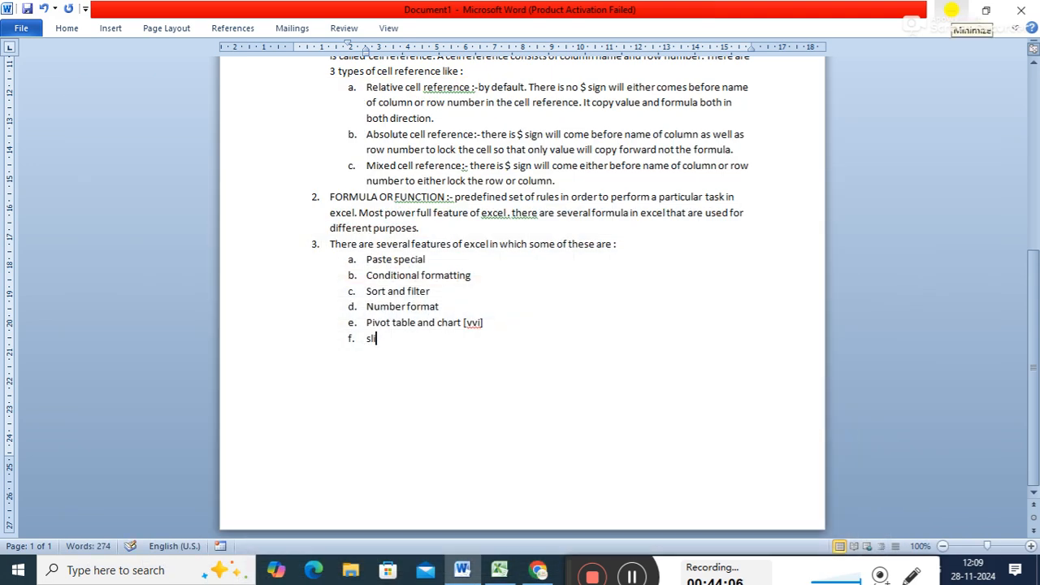
pyautogui.write('cer and hyper link')
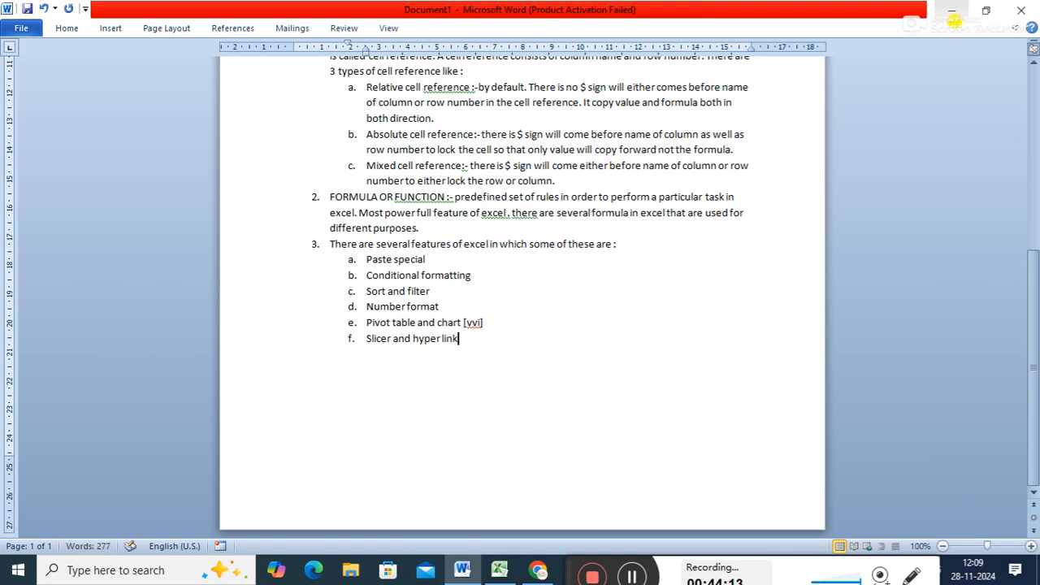
pyautogui.press('Return')
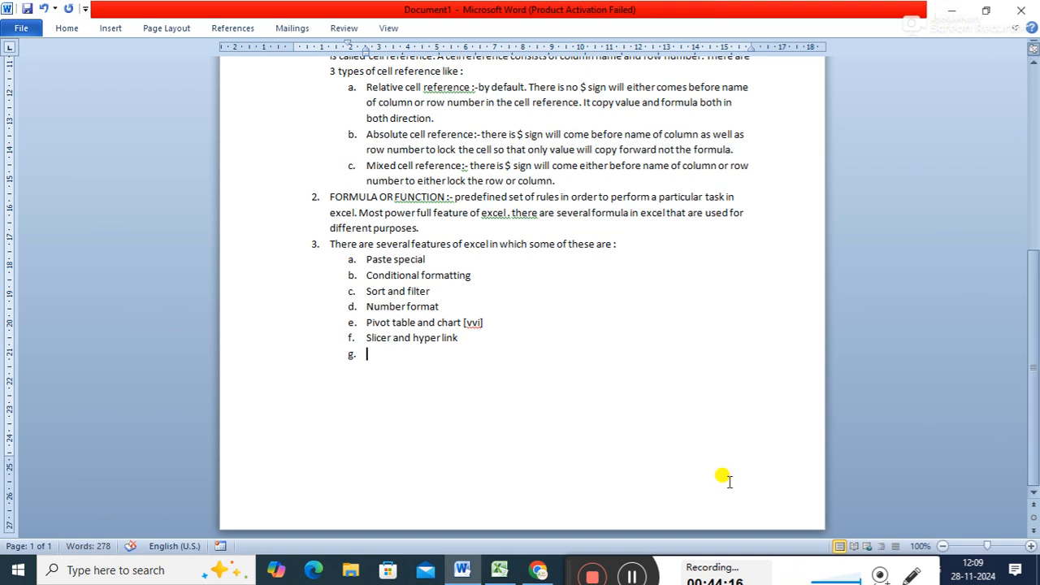
# - Look through Excel's page layout features, then add "Print area and print title" as sub-item g in the Word list
pyautogui.click(500, 571)
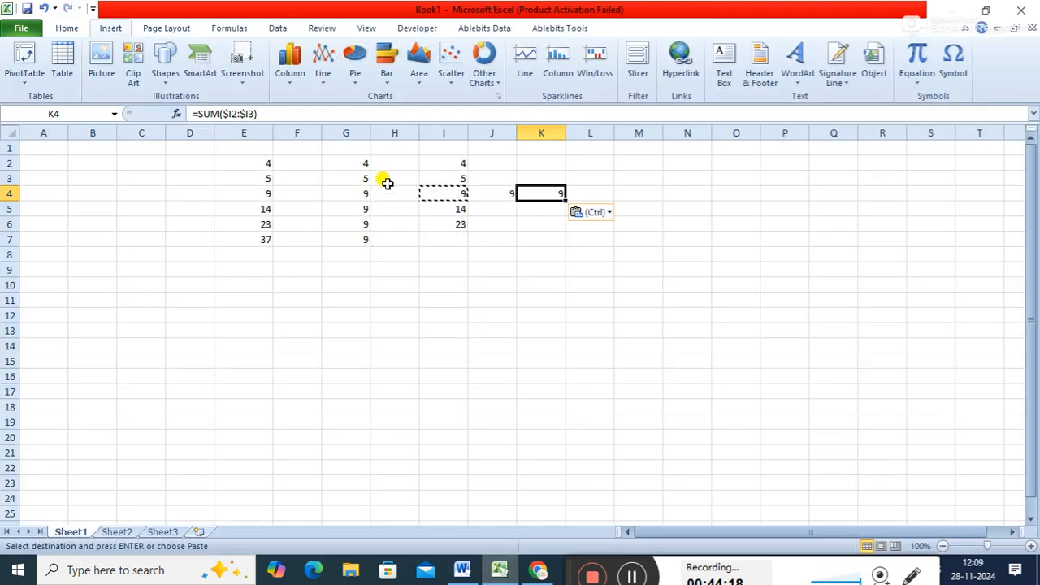
pyautogui.click(181, 29)
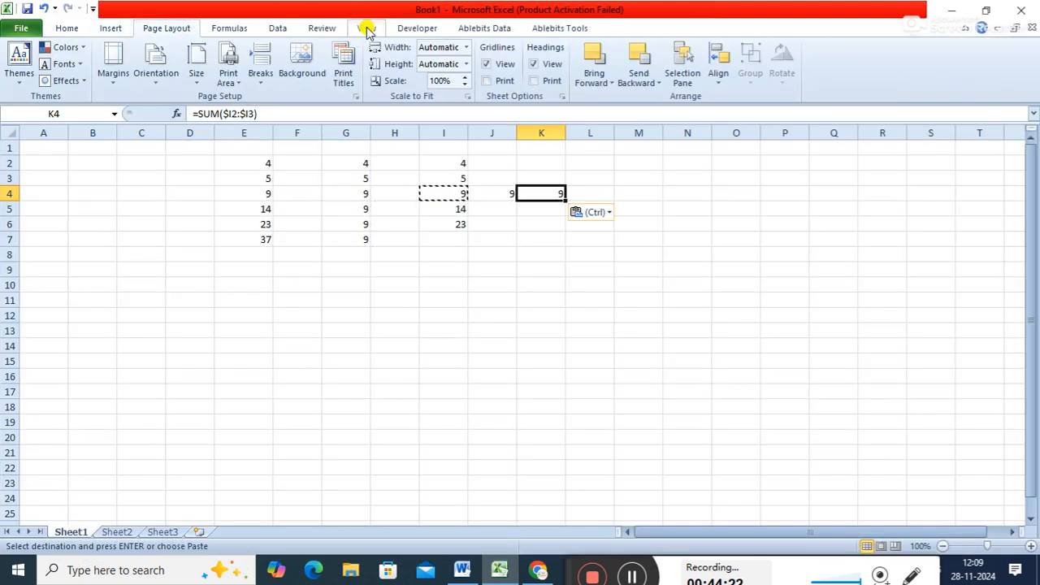
pyautogui.click(951, 10)
pyautogui.write('Print')
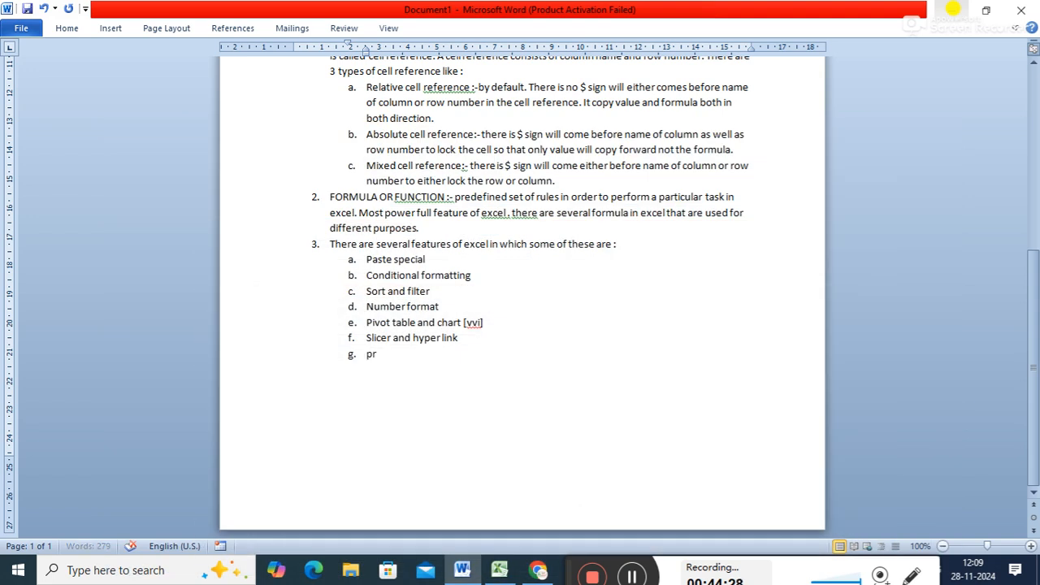
pyautogui.write(' aread')
pyautogui.press('BackSpace')
pyautogui.write('and print')
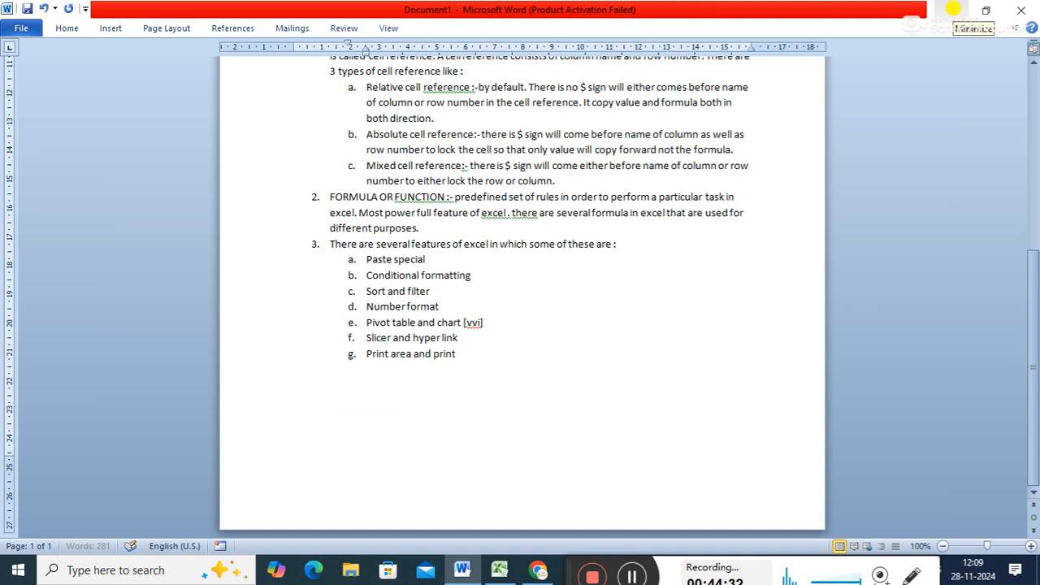
pyautogui.write(' title')
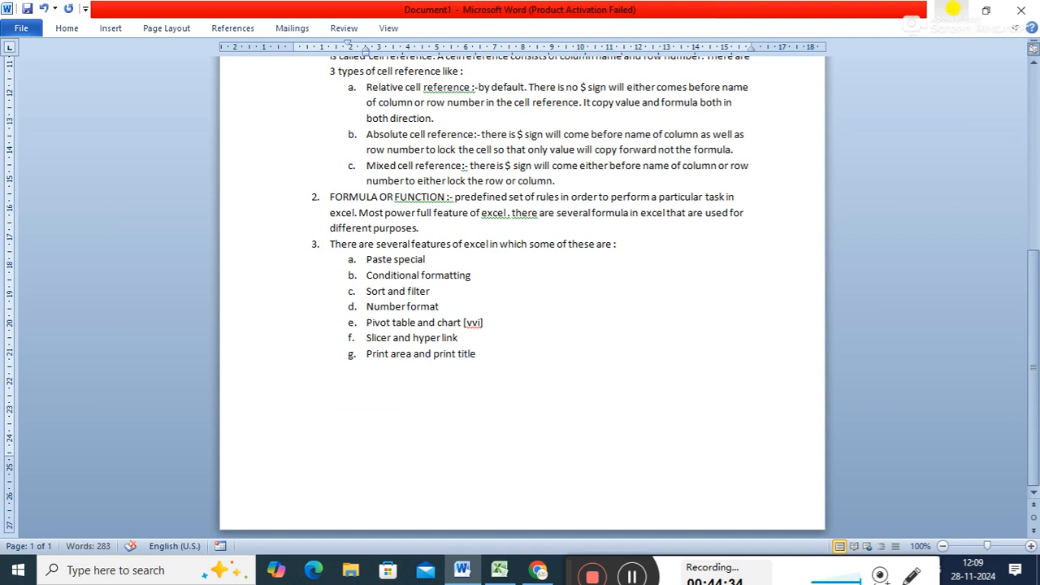
# - View Excel's formula features, then enter "Formula" as sub-item h of the features list in Word
pyautogui.click(538, 572)
pyautogui.click(538, 572)
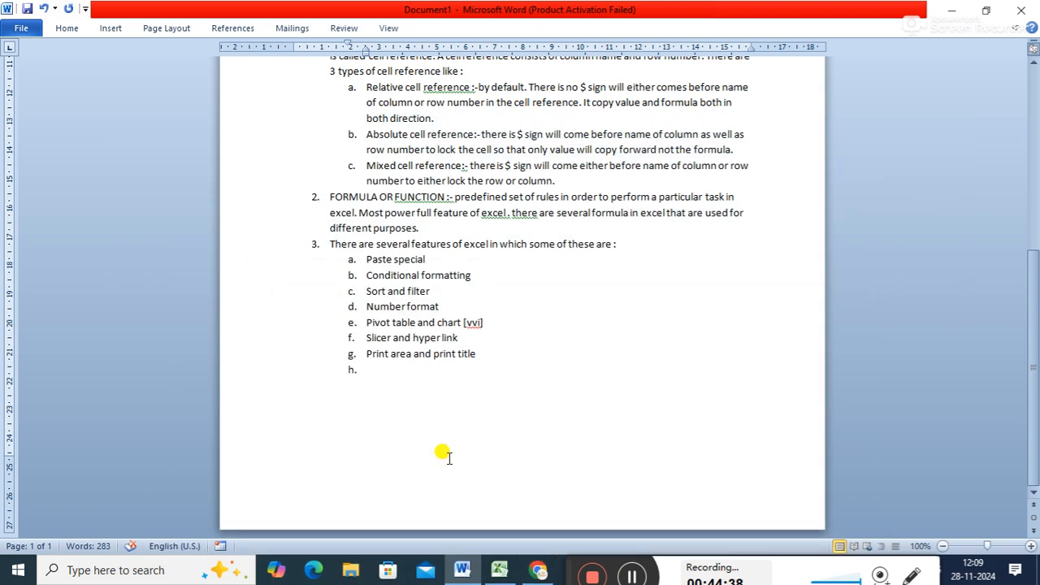
pyautogui.click(499, 569)
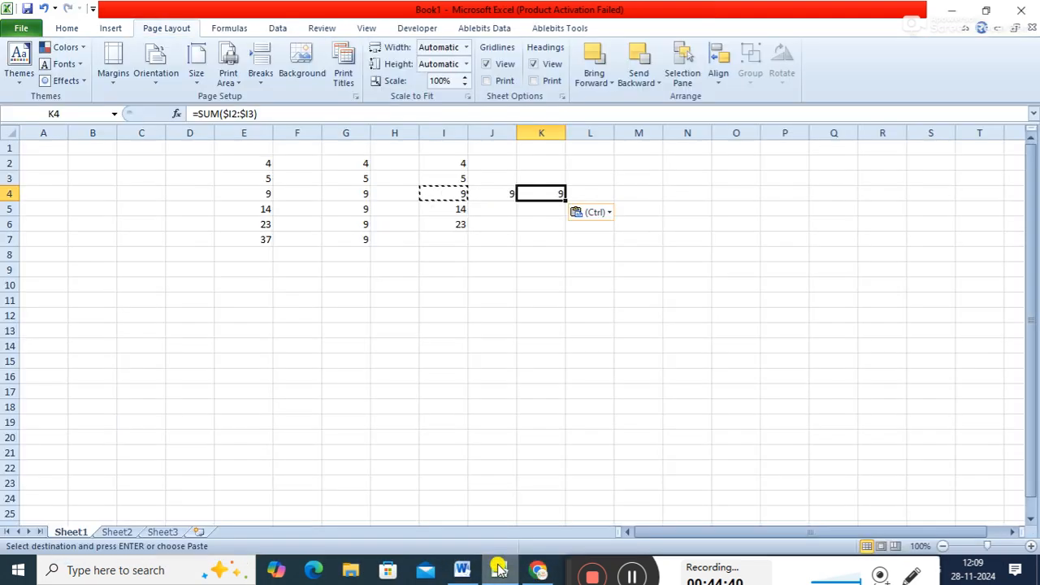
pyautogui.click(223, 30)
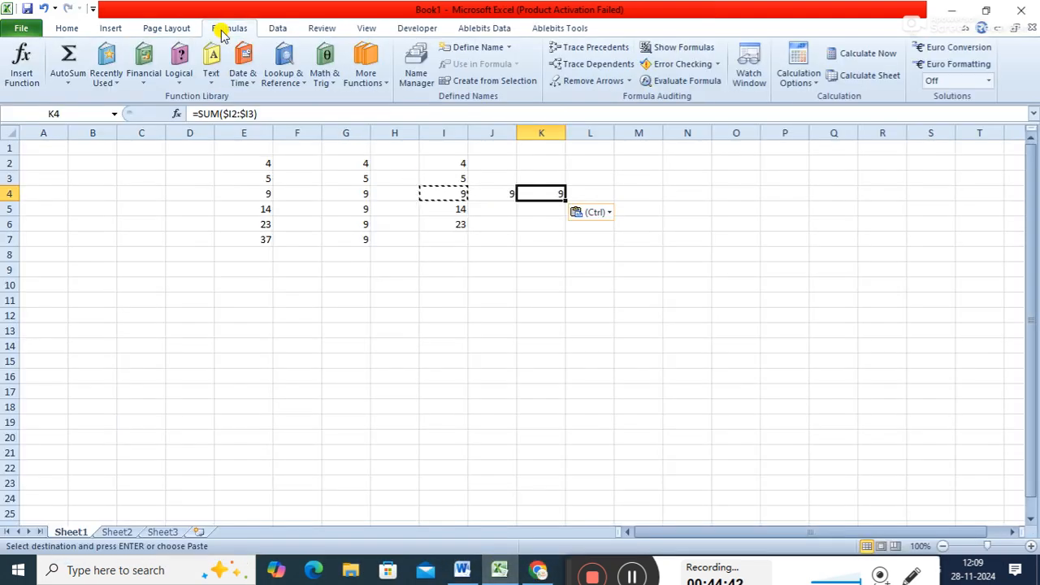
pyautogui.click(952, 11)
pyautogui.write('formula')
pyautogui.press('Return')
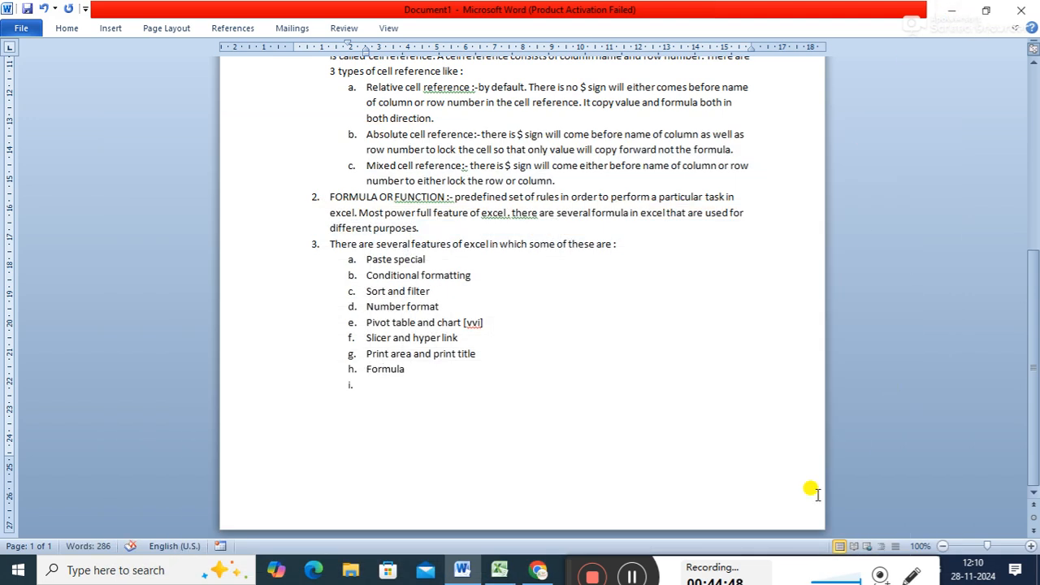
# - View Excel's data features, then switch to Word and add "Data validation" as sub-item i
pyautogui.click(499, 570)
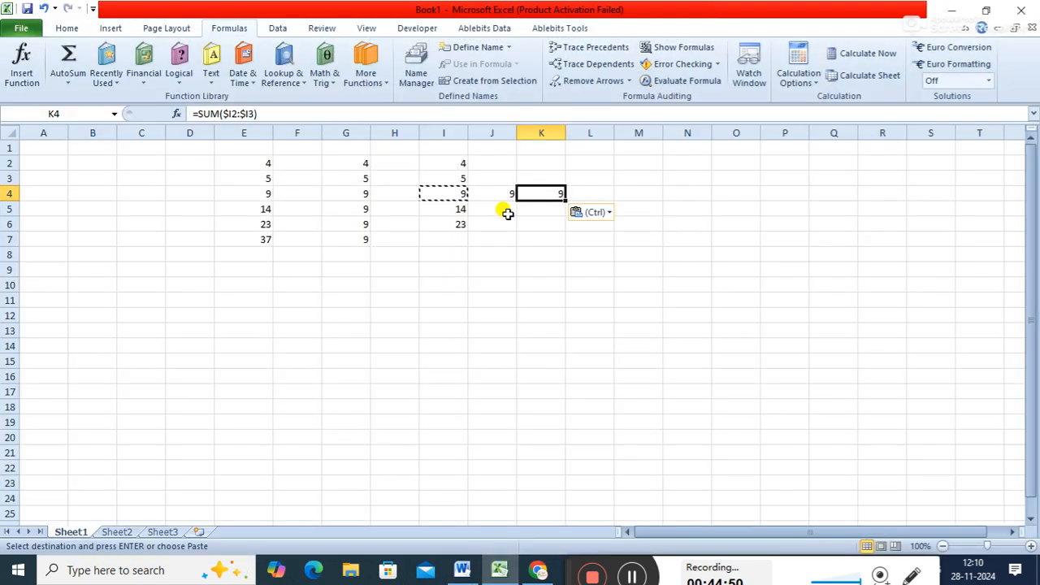
pyautogui.click(277, 28)
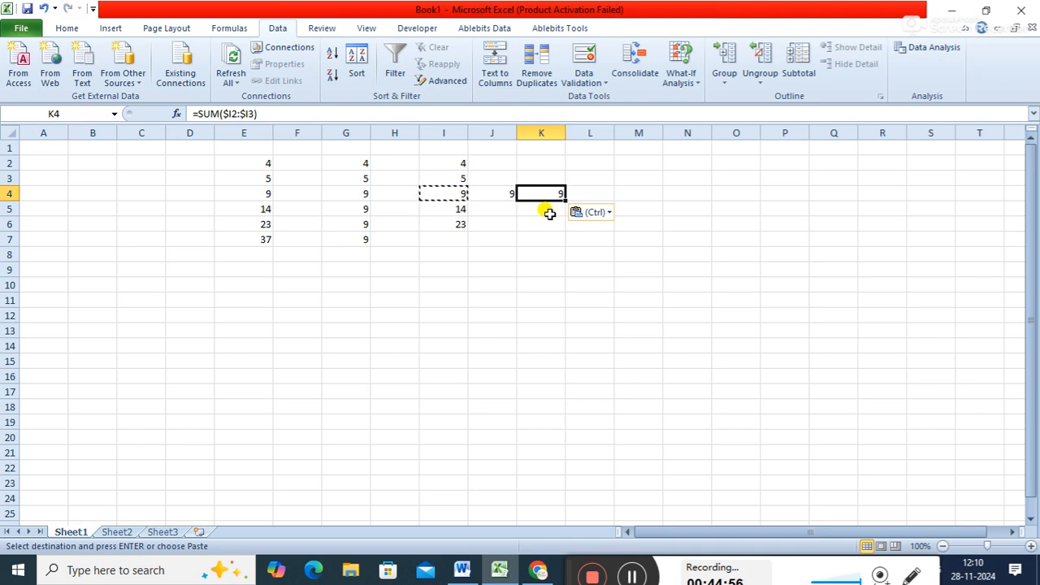
pyautogui.click(463, 572)
pyautogui.write('Data v')
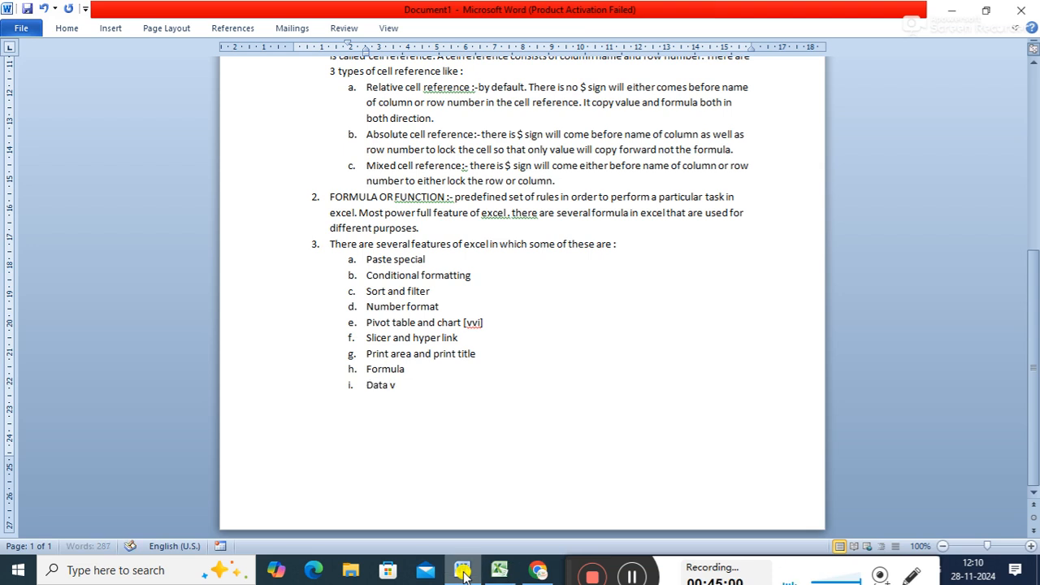
pyautogui.write('alidation')
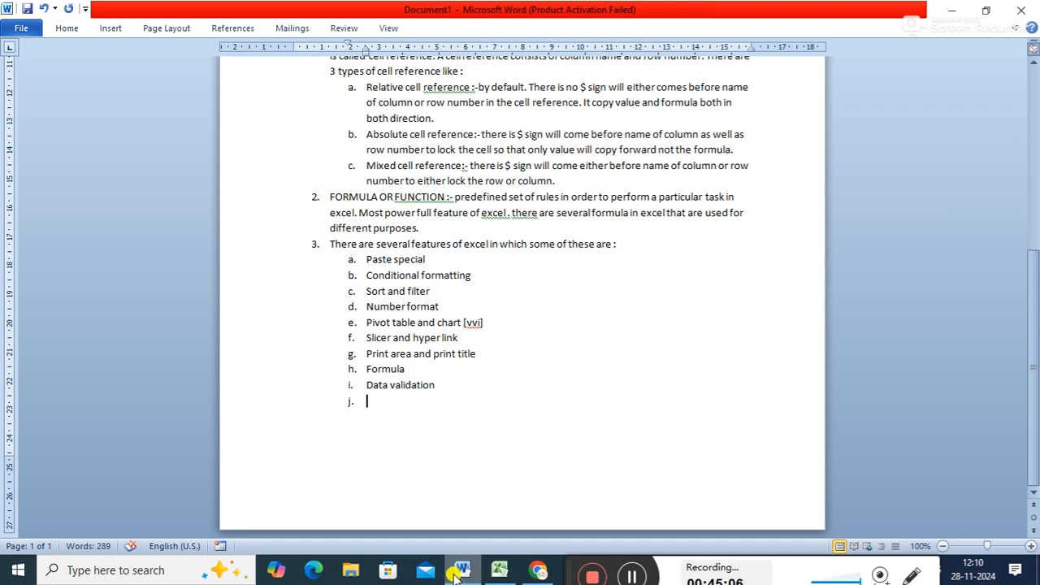
# - Consult Excel's data tools once more and add "Consolidate" as sub-item j in the Word notes
pyautogui.click(455, 574)
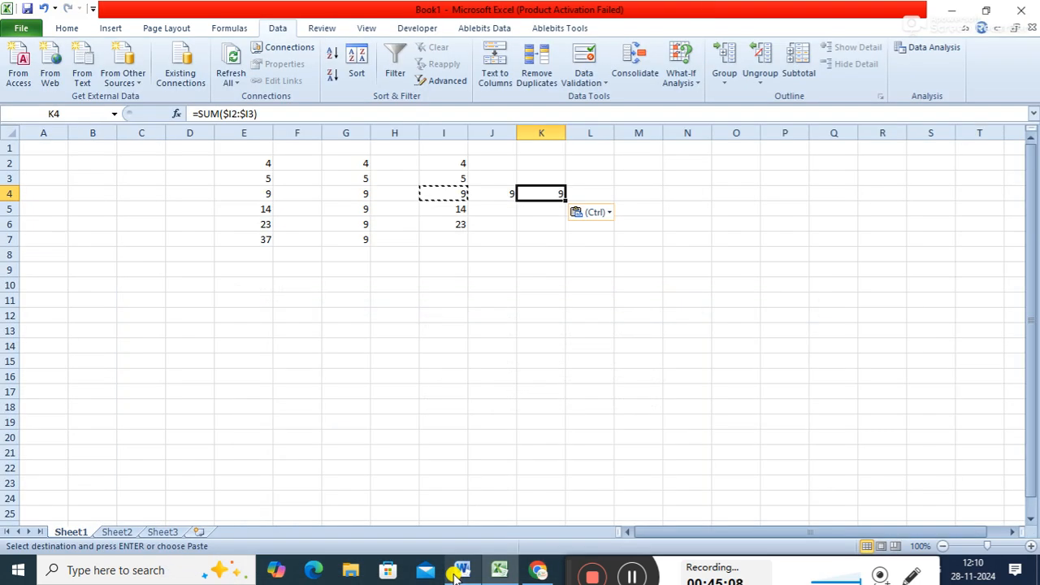
pyautogui.click(455, 574)
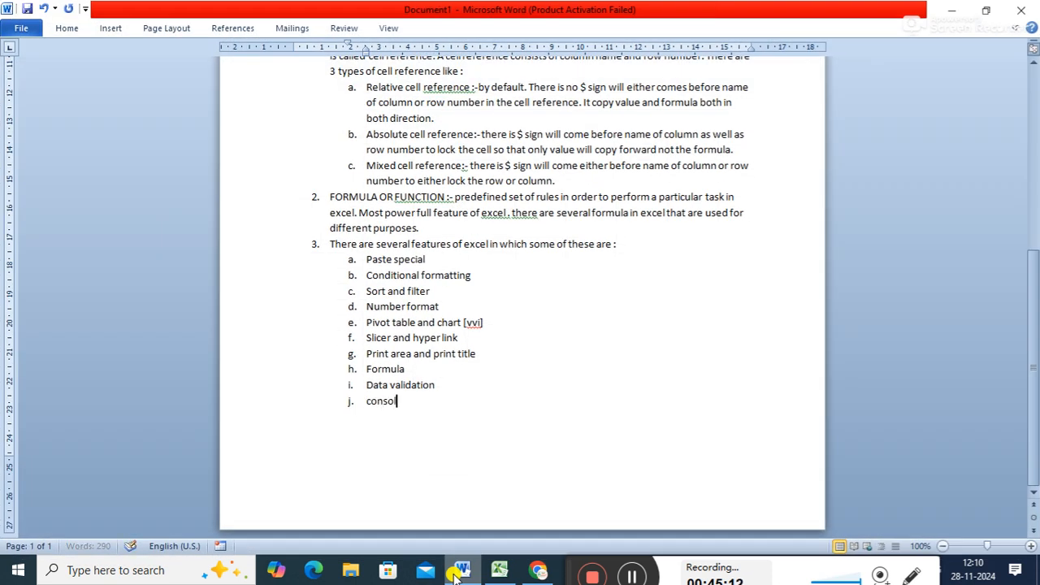
pyautogui.write('e')
pyautogui.press('Return')
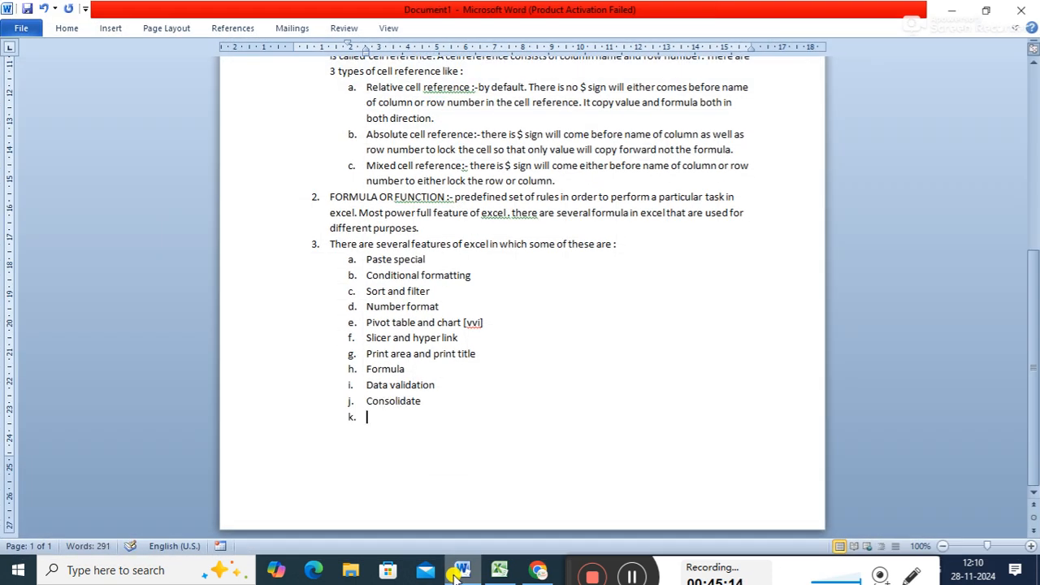
# - Show the What-If Analysis options in Excel, then add "What if analysis" as sub-item k in Word
pyautogui.click(499, 572)
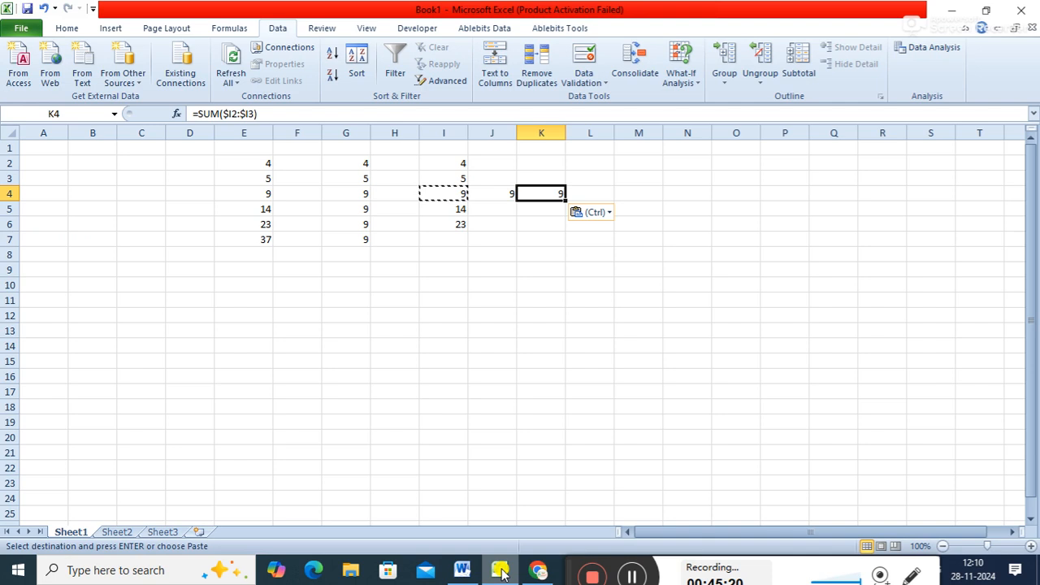
pyautogui.click(690, 86)
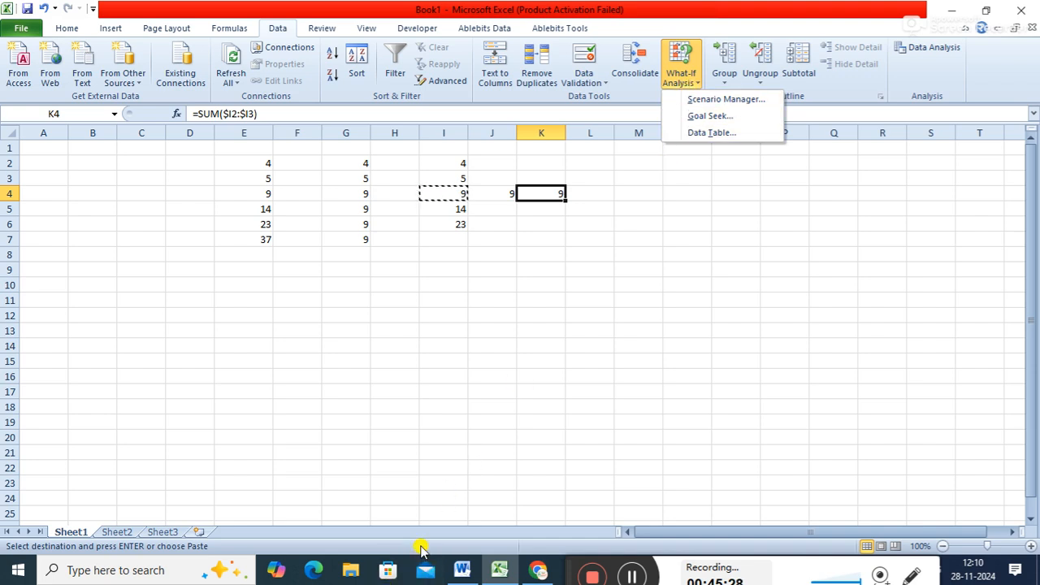
pyautogui.click(463, 570)
pyautogui.write('wh')
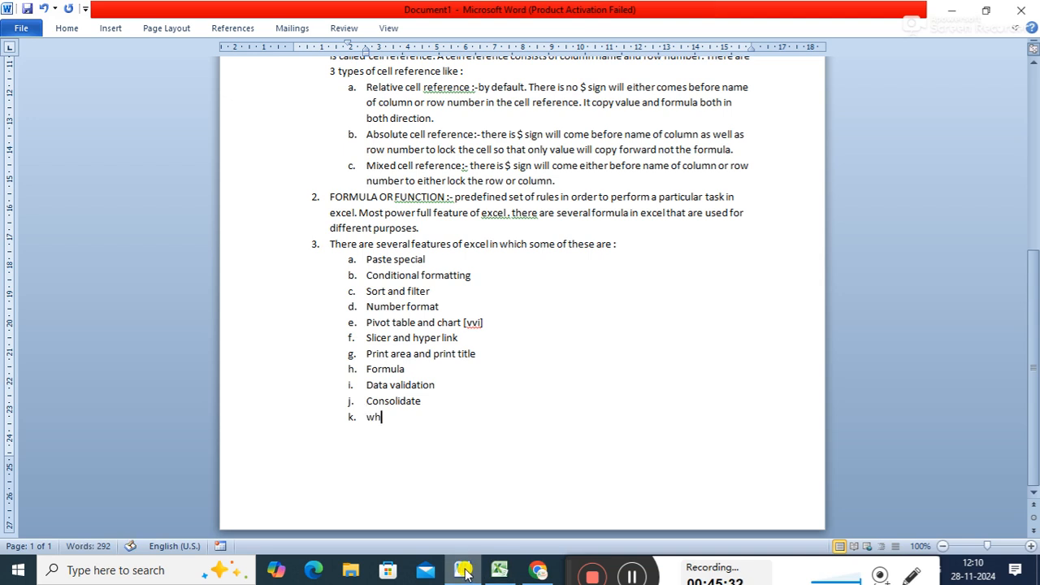
pyautogui.write('at if analysis')
pyautogui.press('Return')
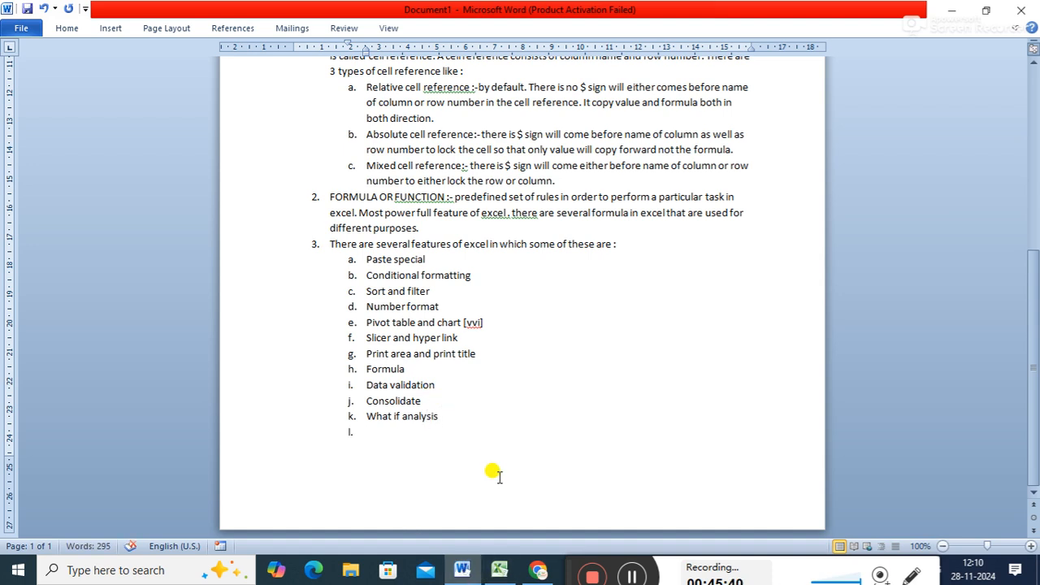
# - Recheck Excel's data features and enter "Connections" as sub-item l of the Word features list
pyautogui.click(499, 570)
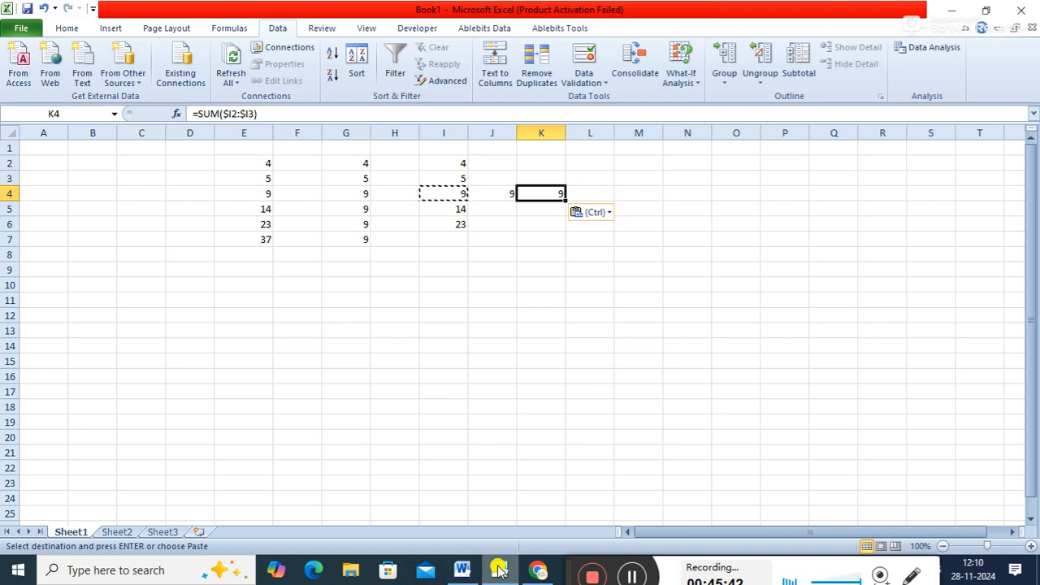
pyautogui.click(317, 29)
pyautogui.click(275, 27)
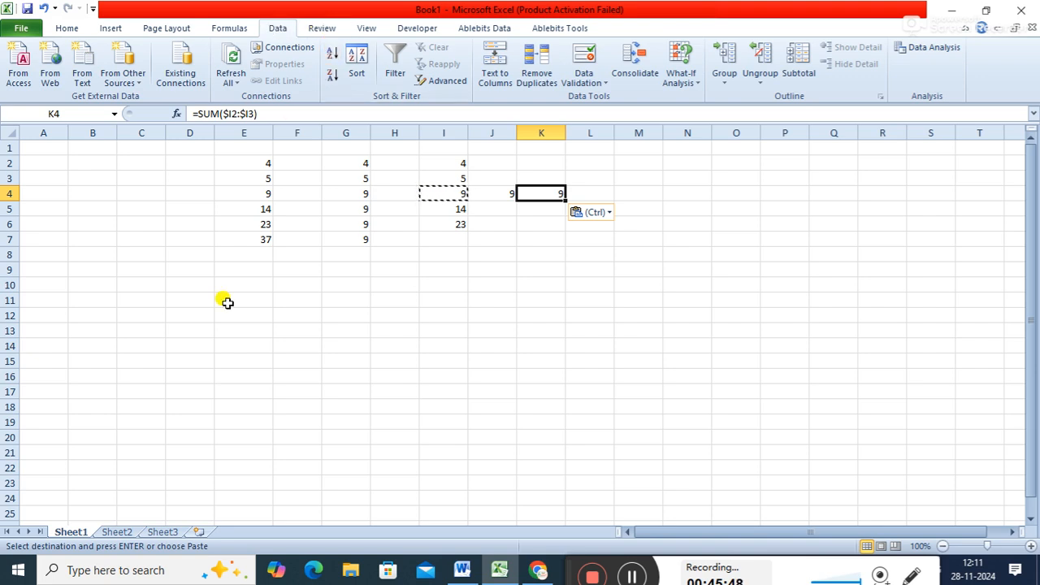
pyautogui.click(496, 573)
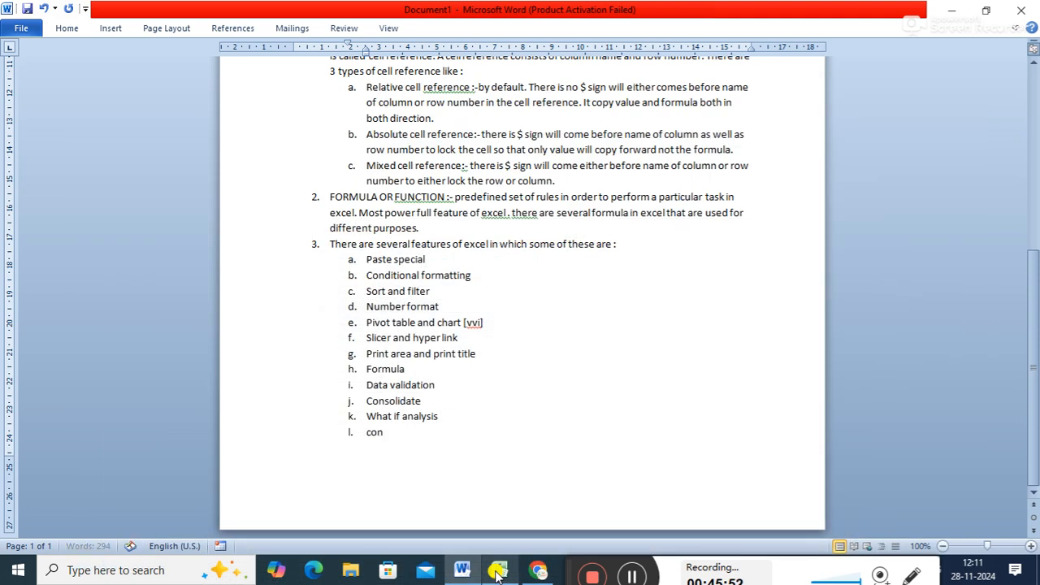
pyautogui.press('Return')
# - Look through Excel's review and view features, then add "Freeze pane" as sub-item m in Word
pyautogui.click(498, 571)
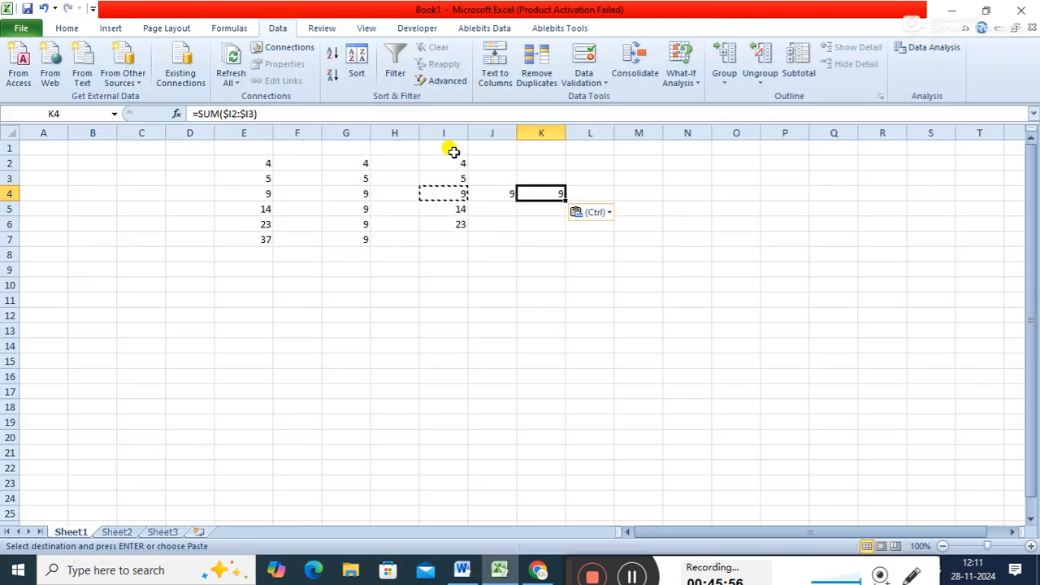
pyautogui.click(333, 26)
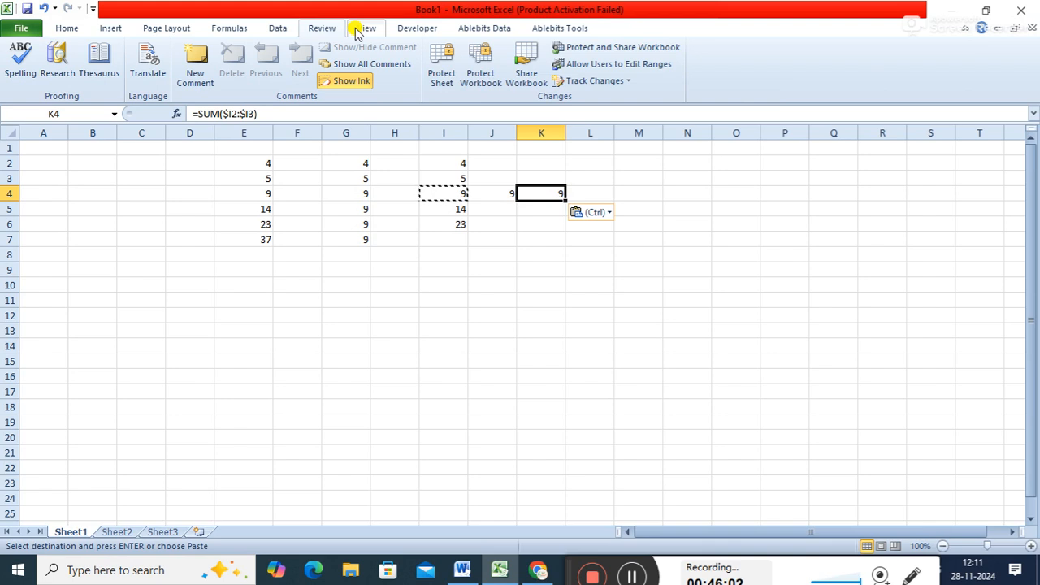
pyautogui.click(365, 28)
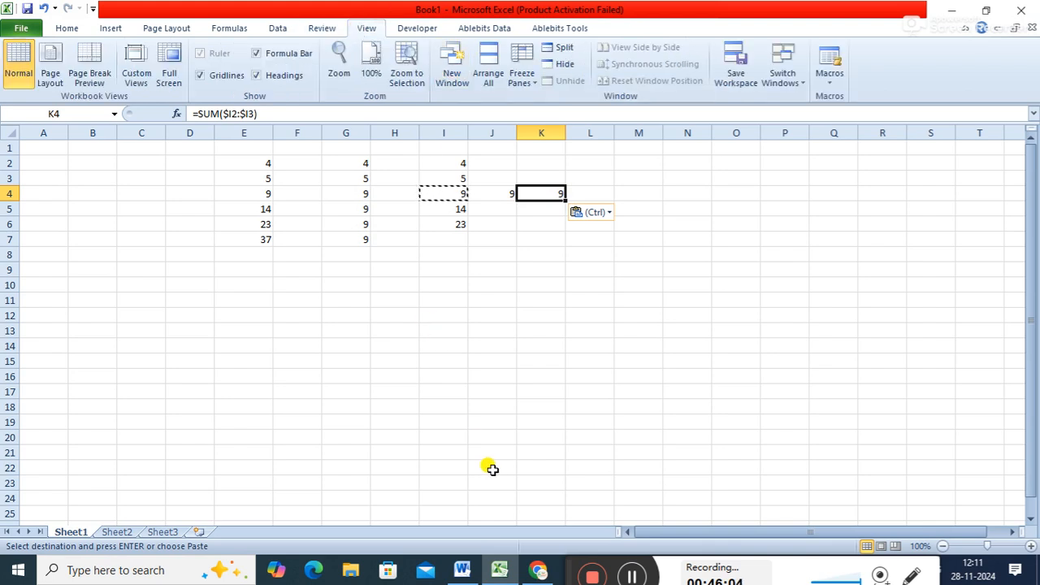
pyautogui.click(951, 16)
pyautogui.write('free')
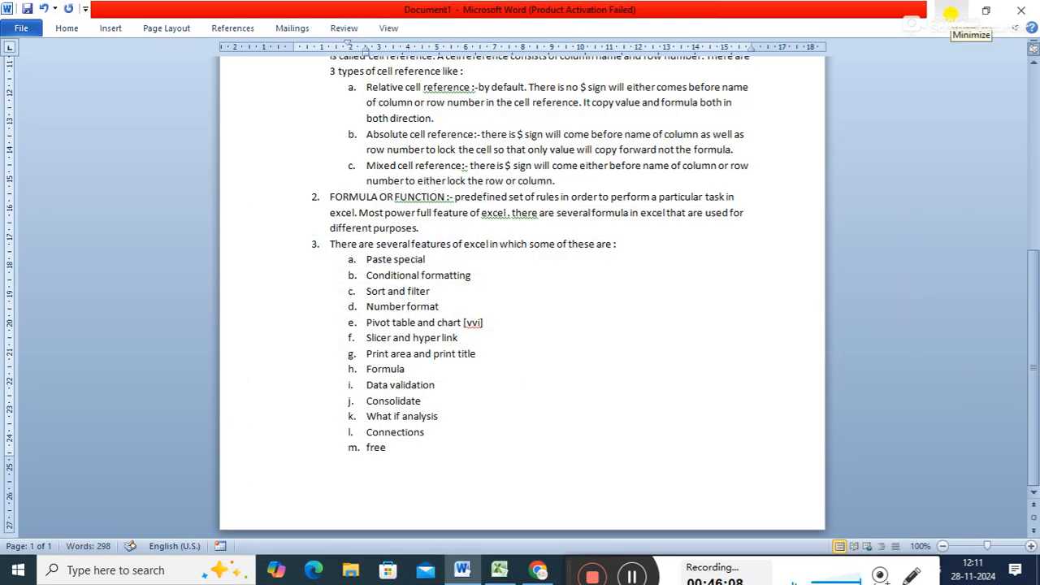
pyautogui.write('ze pane')
pyautogui.press('Return')
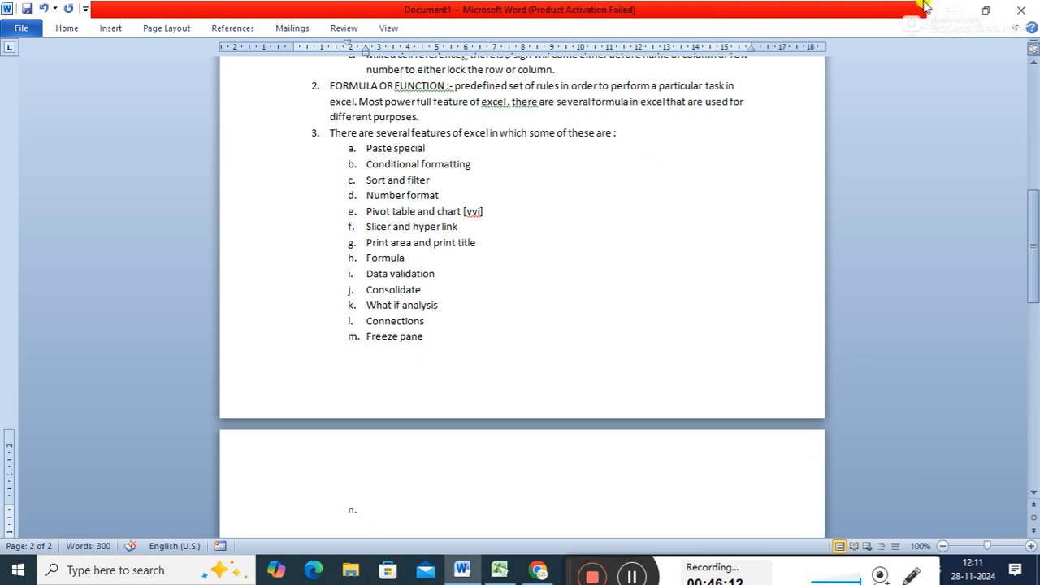
# - Consult Excel's review features, then add "Protect sheet" and "vba" as sub-items n and o of the Word features list
pyautogui.click(497, 571)
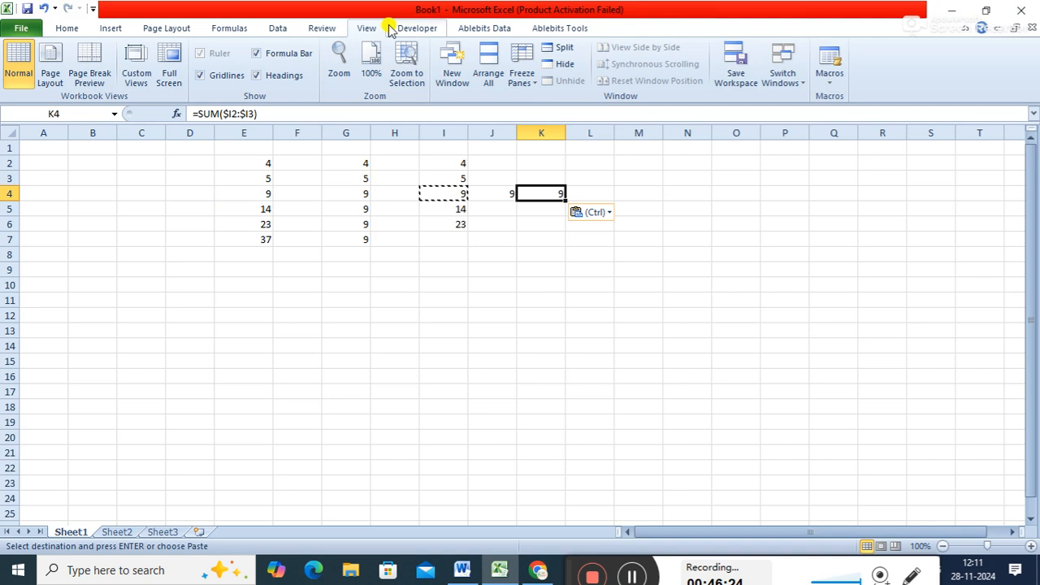
pyautogui.click(332, 31)
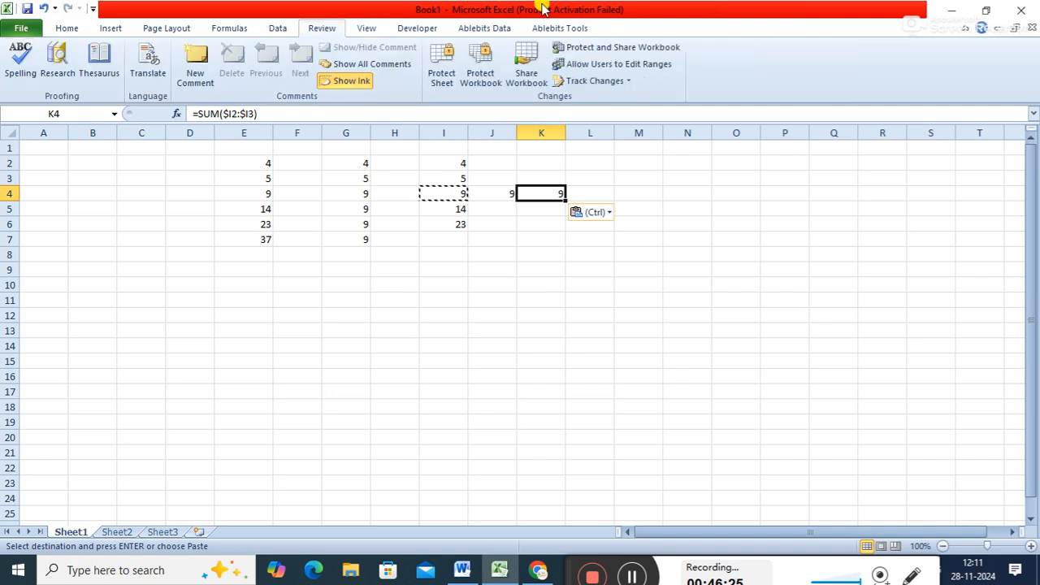
pyautogui.click(946, 13)
pyautogui.write('protect sheet')
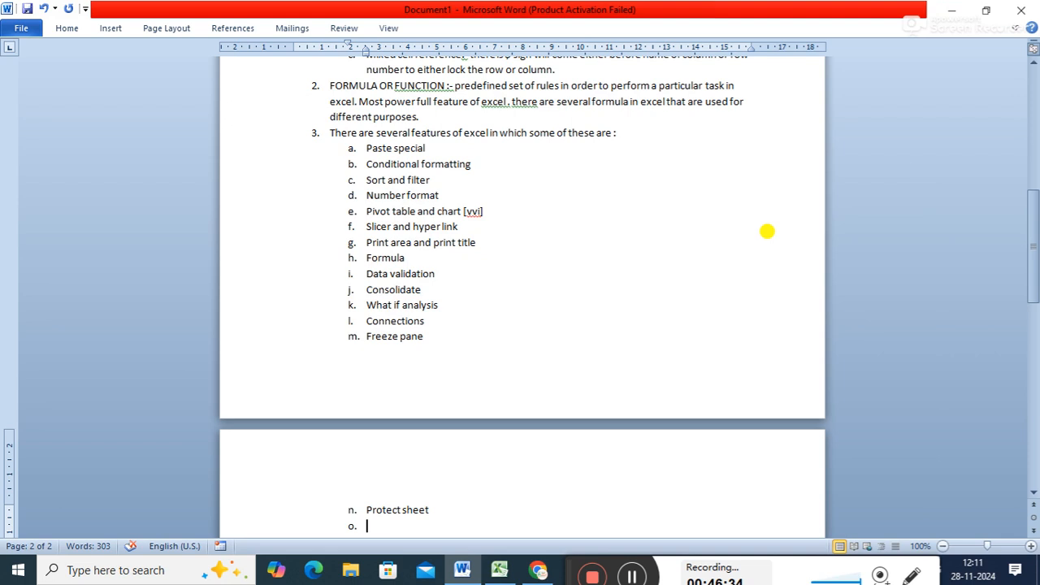
pyautogui.write('vba')
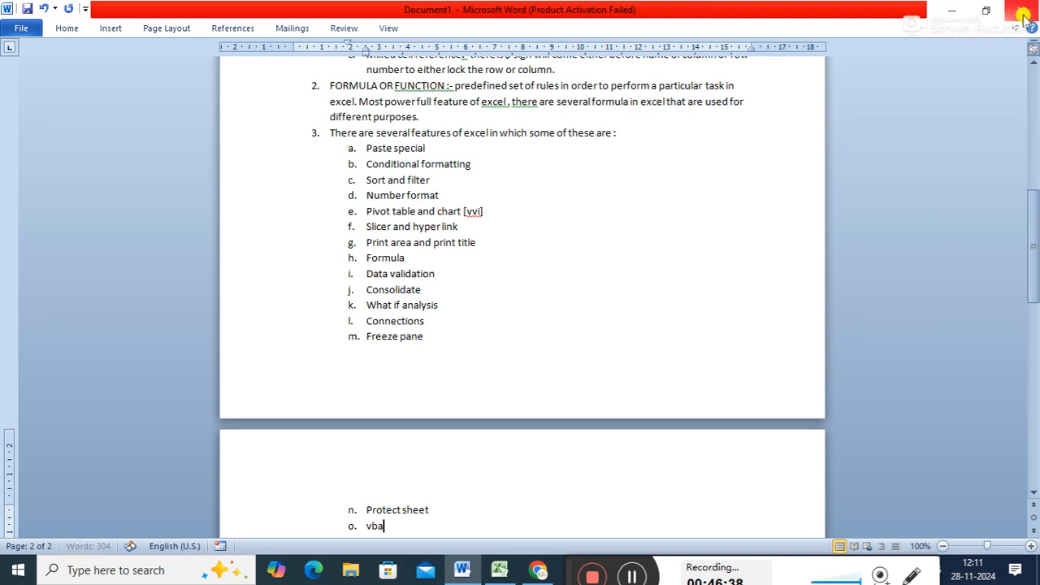
# - Reduce the bottom margin of the Word page so the whole features list fits on one page
pyautogui.moveTo(1033, 233); pyautogui.dragTo(1033, 213)
pyautogui.click(571, 398)
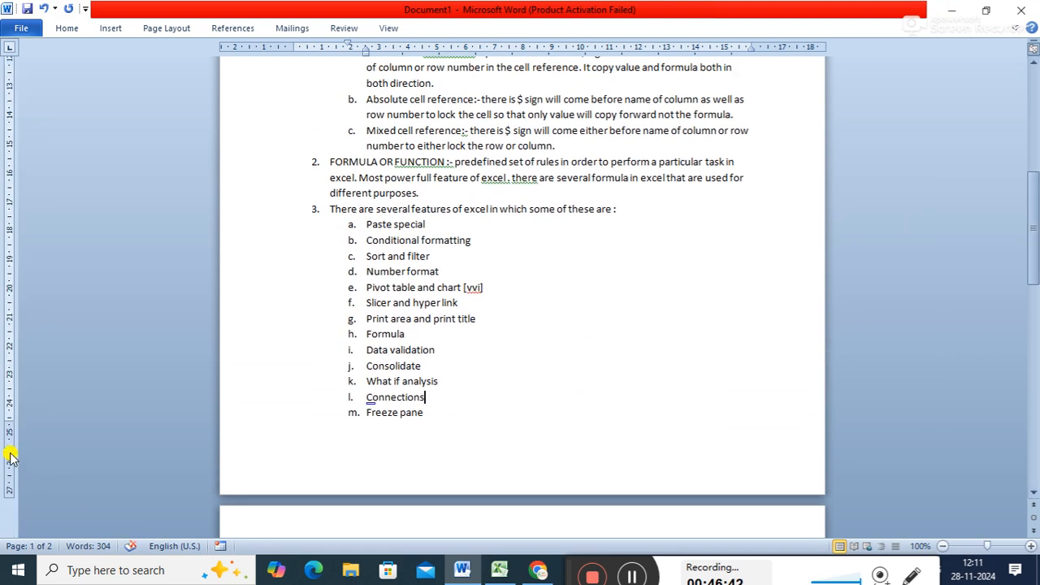
pyautogui.moveTo(8, 432); pyautogui.dragTo(9, 453)
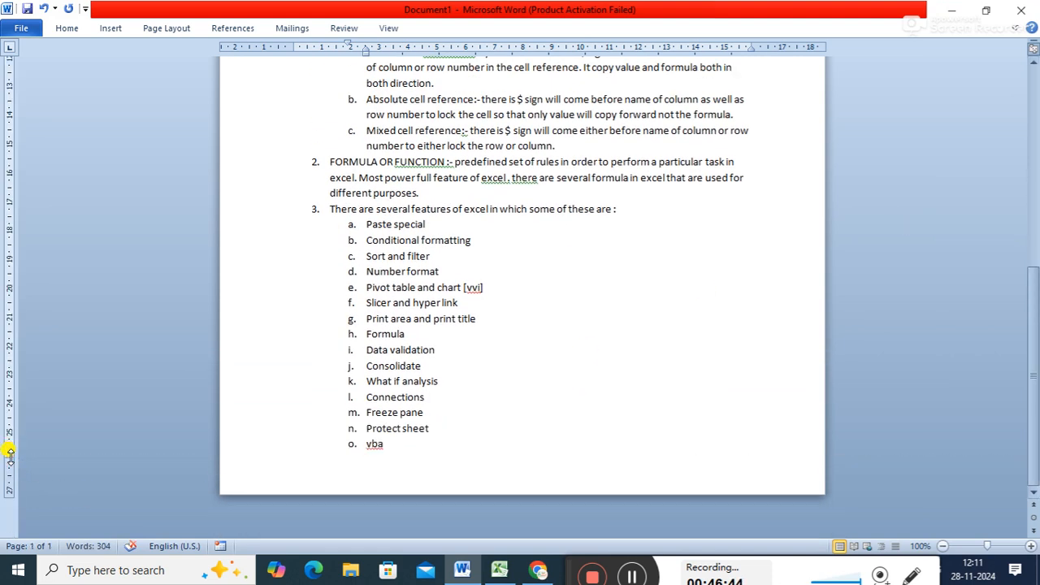
# - Review the Word notes, covering the uses of Excel, the cell reference types and the features list
pyautogui.moveTo(1029, 322)
pyautogui.mouseDown()
pyautogui.moveTo(1026, 228)
pyautogui.moveTo(1034, 321)
pyautogui.mouseUp()
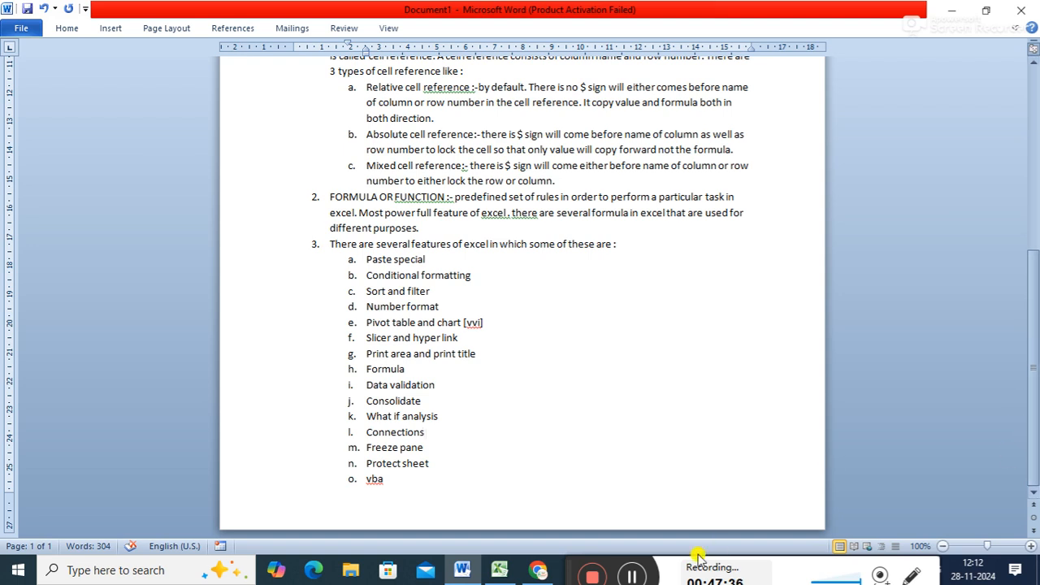
pyautogui.click(633, 578)
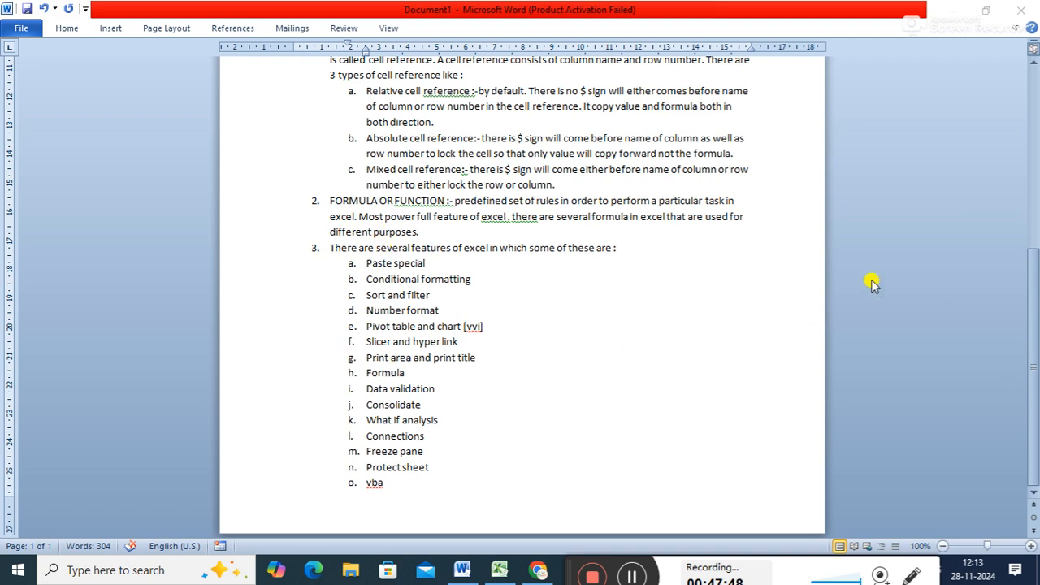
pyautogui.moveTo(1036, 290); pyautogui.dragTo(1032, 188)
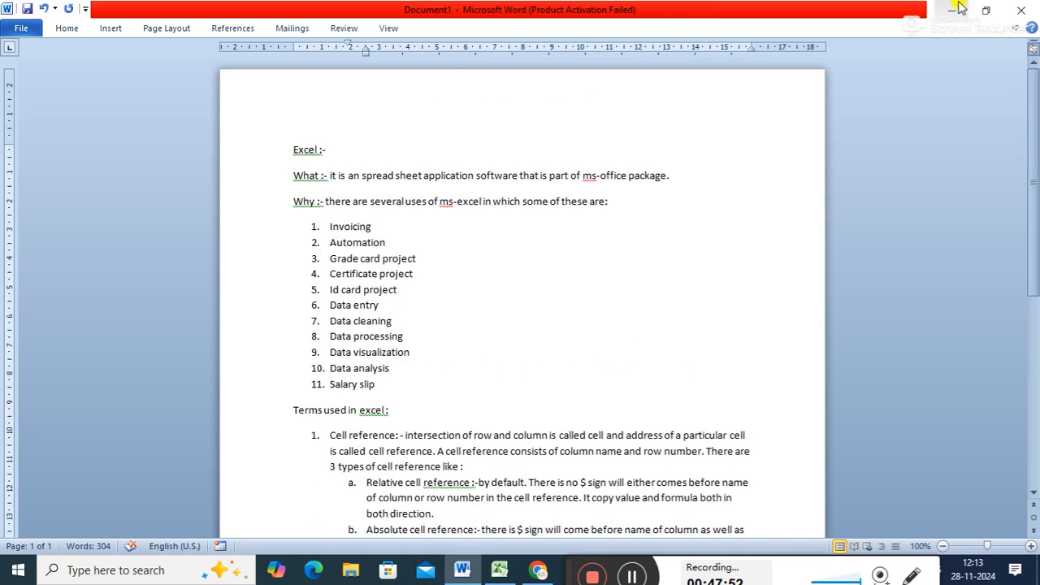
pyautogui.moveTo(1034, 114); pyautogui.dragTo(1037, 324)
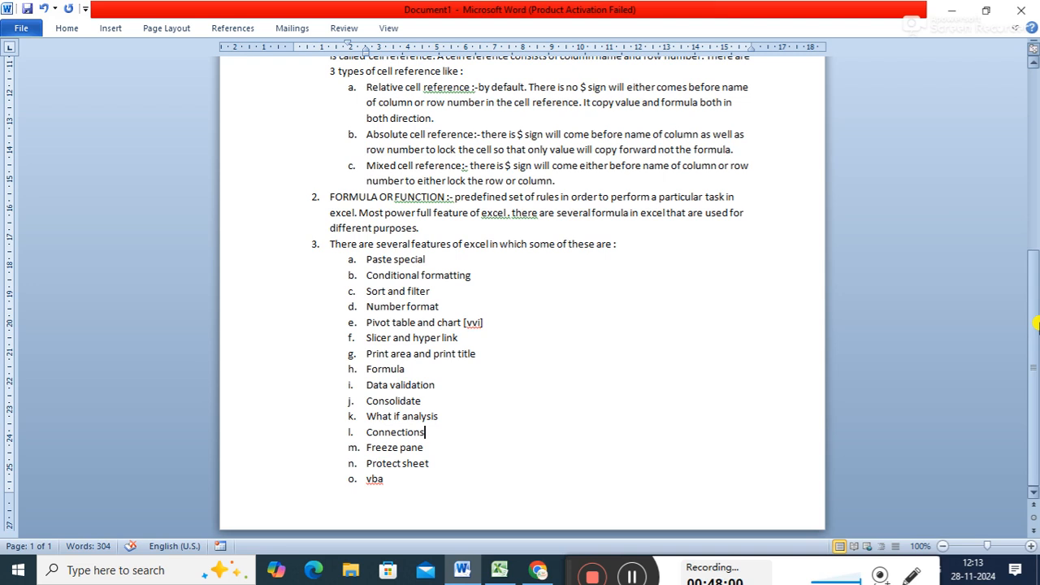
pyautogui.moveTo(1033, 316); pyautogui.dragTo(1024, 111)
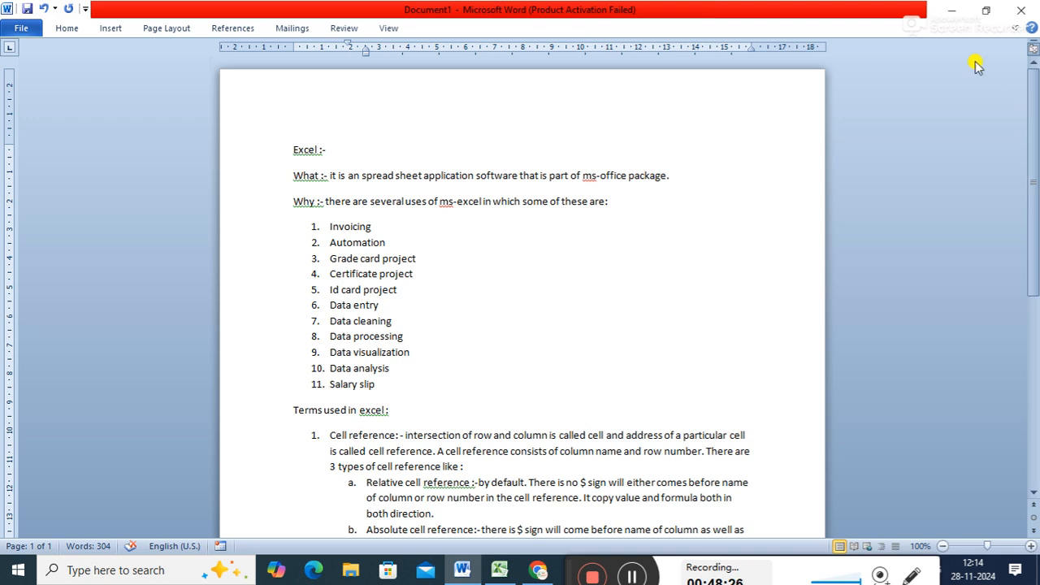
# - Switch from Word to Excel and clear all the sample numbers and formulas from Sheet1
pyautogui.click(949, 10)
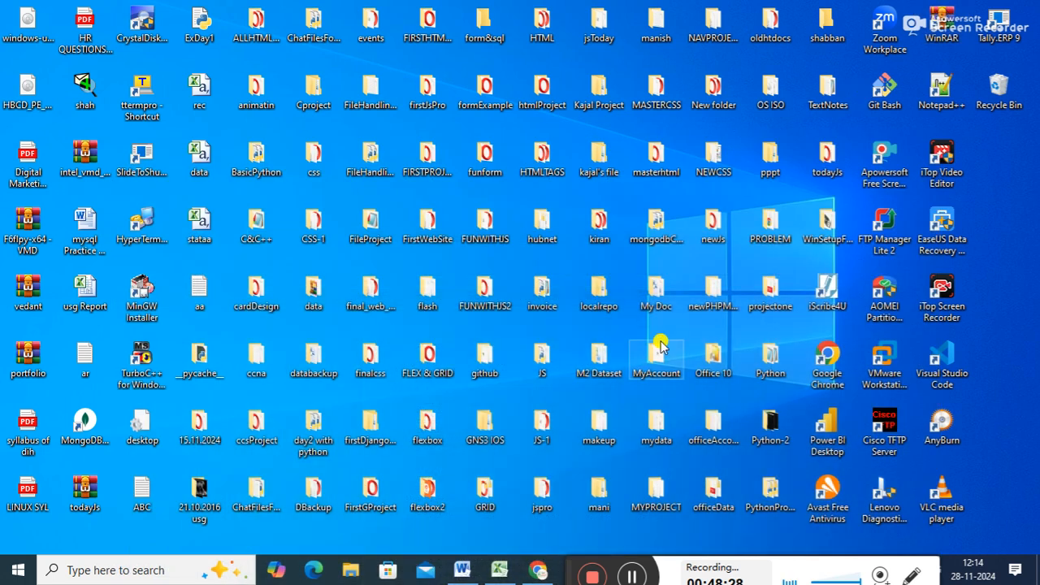
pyautogui.press('super+r')
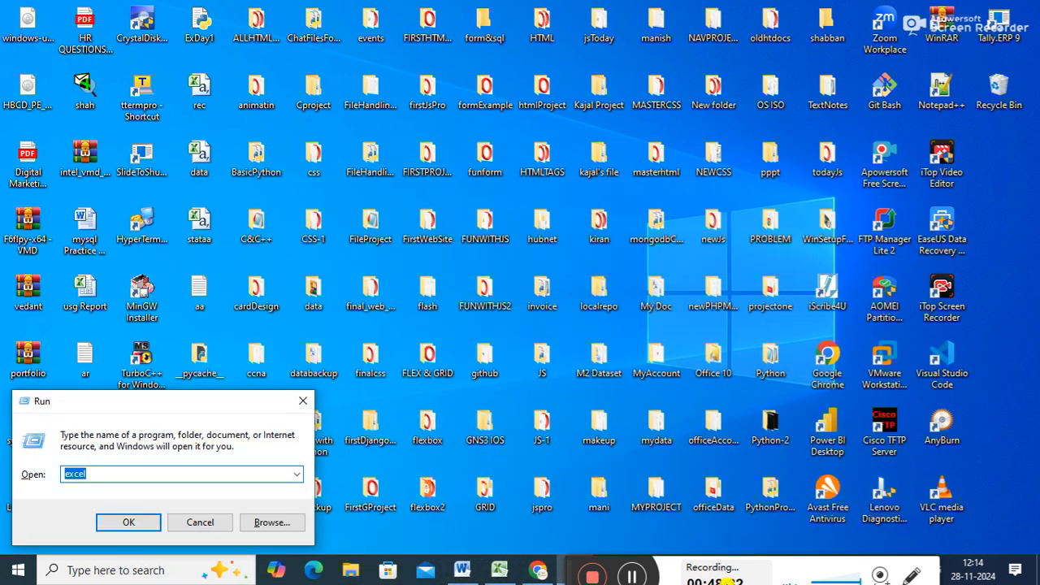
pyautogui.click(502, 570)
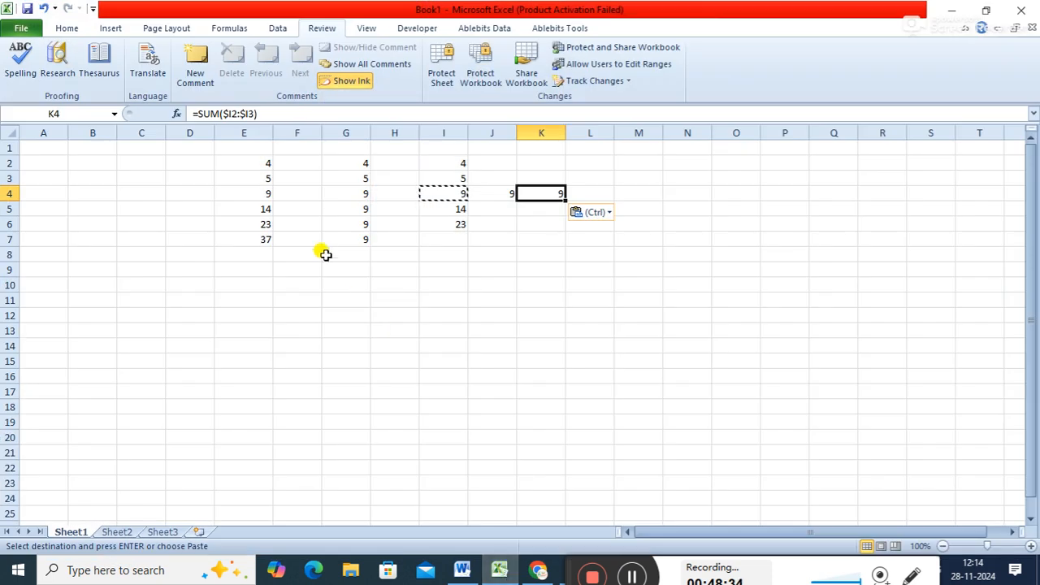
pyautogui.click(250, 163)
pyautogui.moveTo(252, 164); pyautogui.dragTo(582, 255)
pyautogui.press('Delete')
pyautogui.click(442, 268)
pyautogui.click(95, 173)
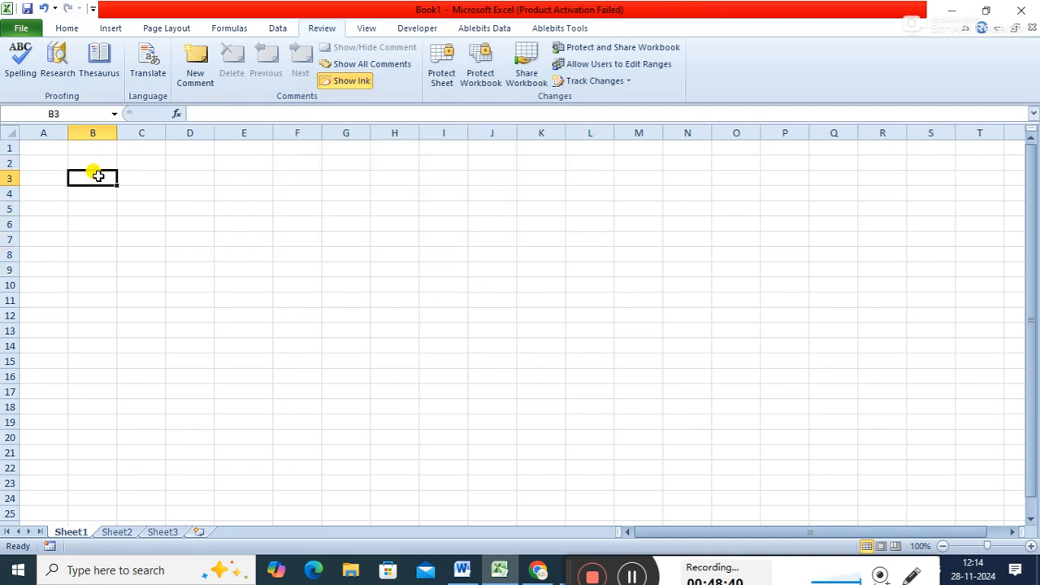
pyautogui.click(43, 146)
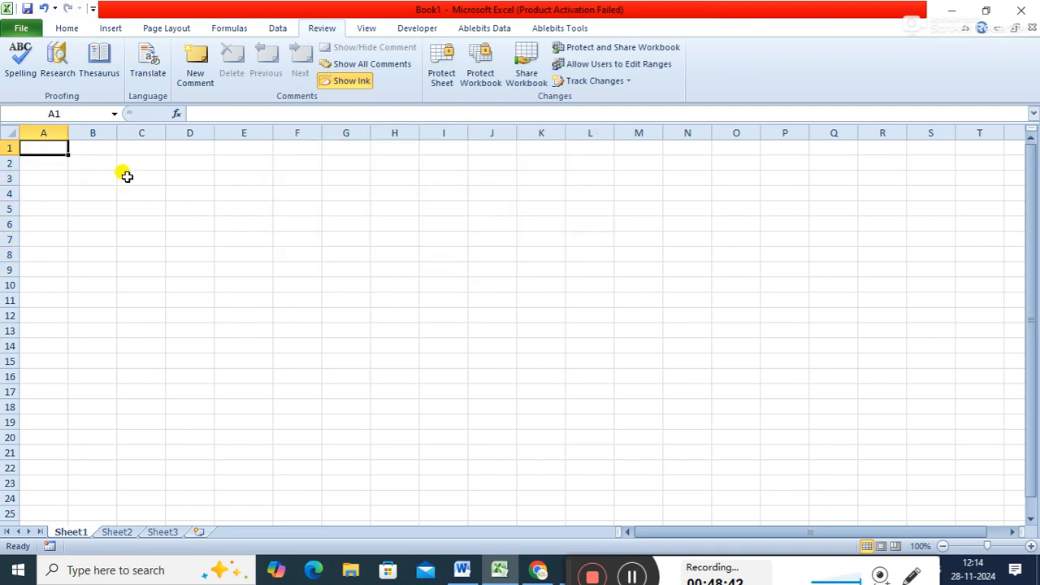
pyautogui.click(191, 161)
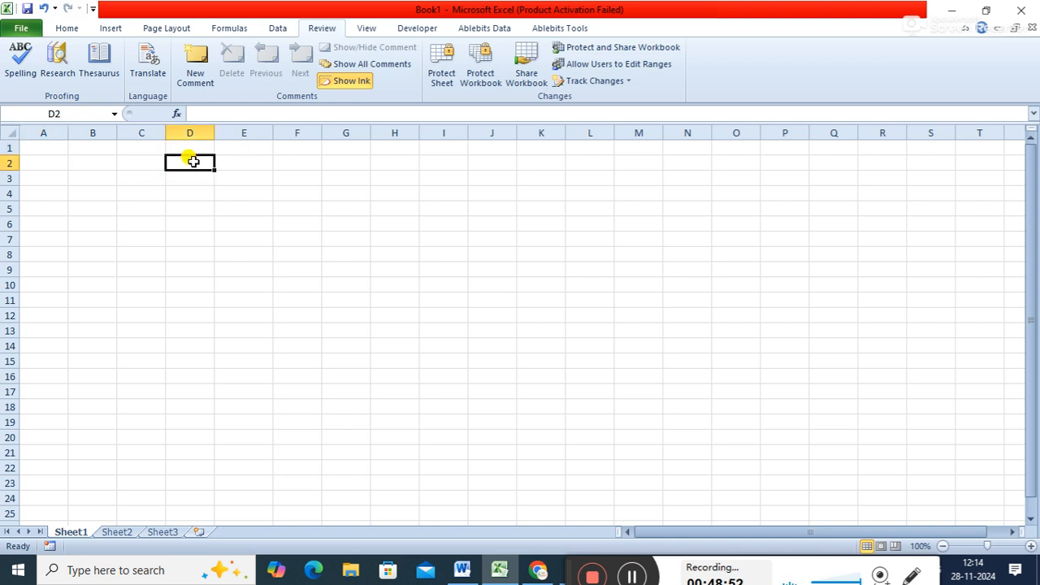
pyautogui.click(241, 161)
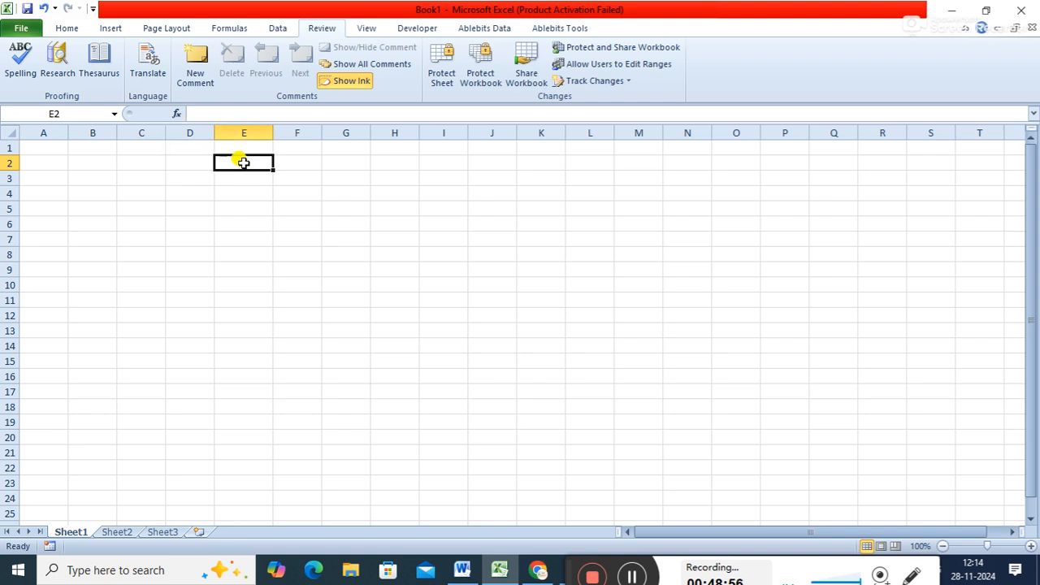
pyautogui.write('Invoic')
pyautogui.press('BackSpace')
pyautogui.press('BackSpace')
pyautogui.press('BackSpace')
pyautogui.press('BackSpace')
pyautogui.press('BackSpace')
pyautogui.press('BackSpace')
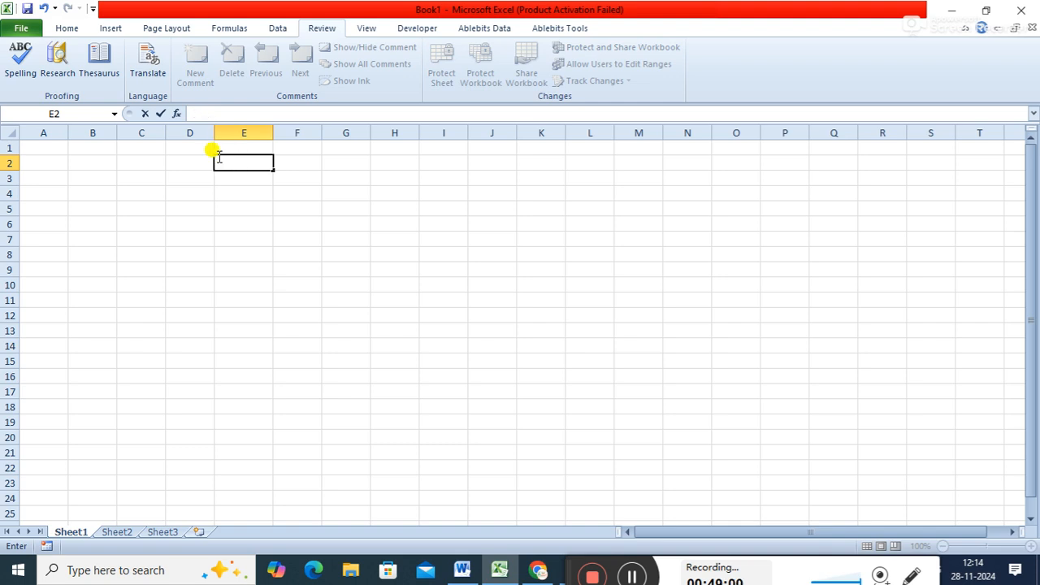
# - Enter the column header "sid" in cell A1 of Sheet1
pyautogui.click(46, 144)
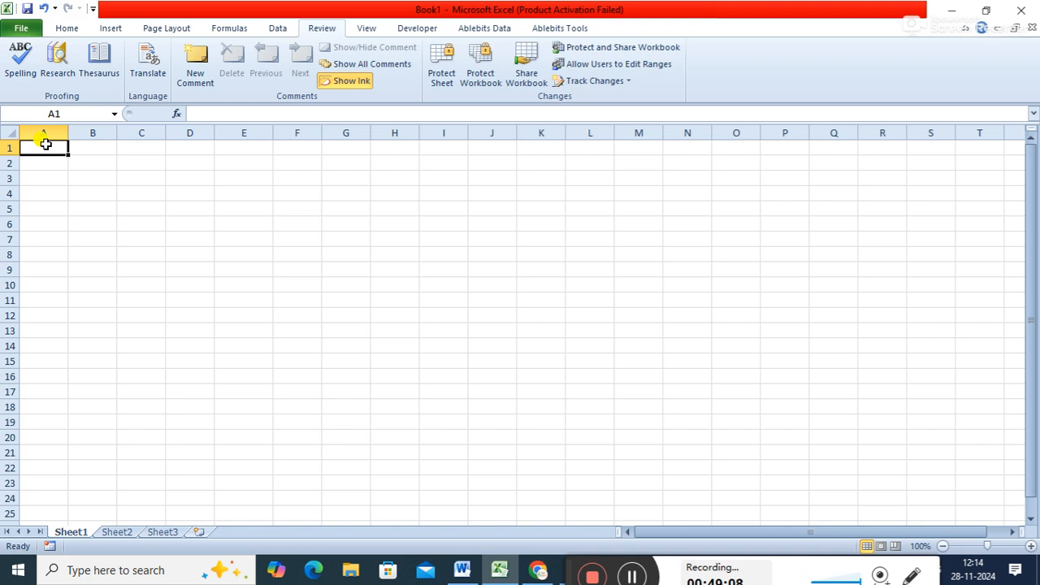
pyautogui.write('si')
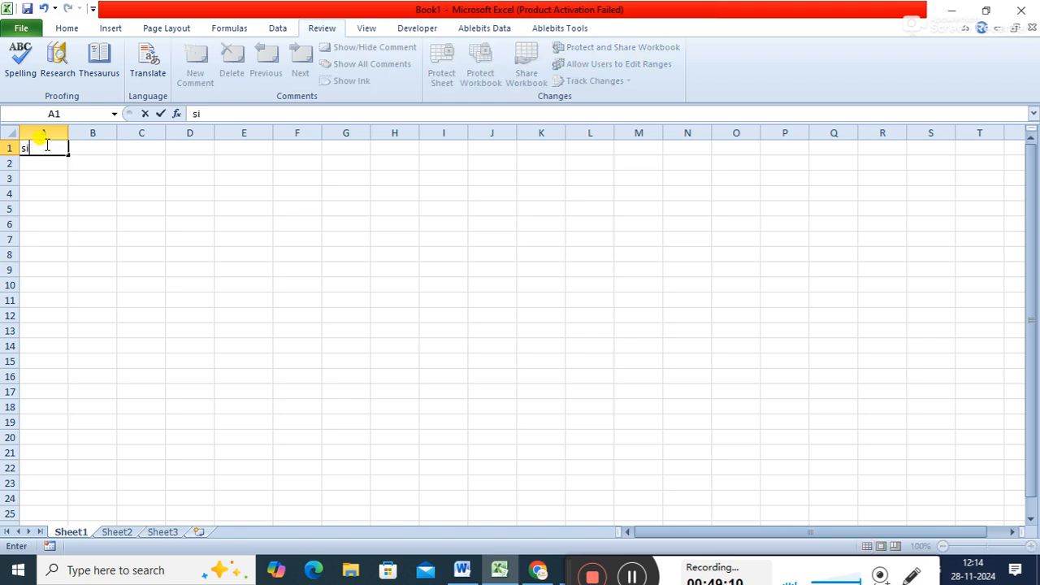
pyautogui.press('Return')
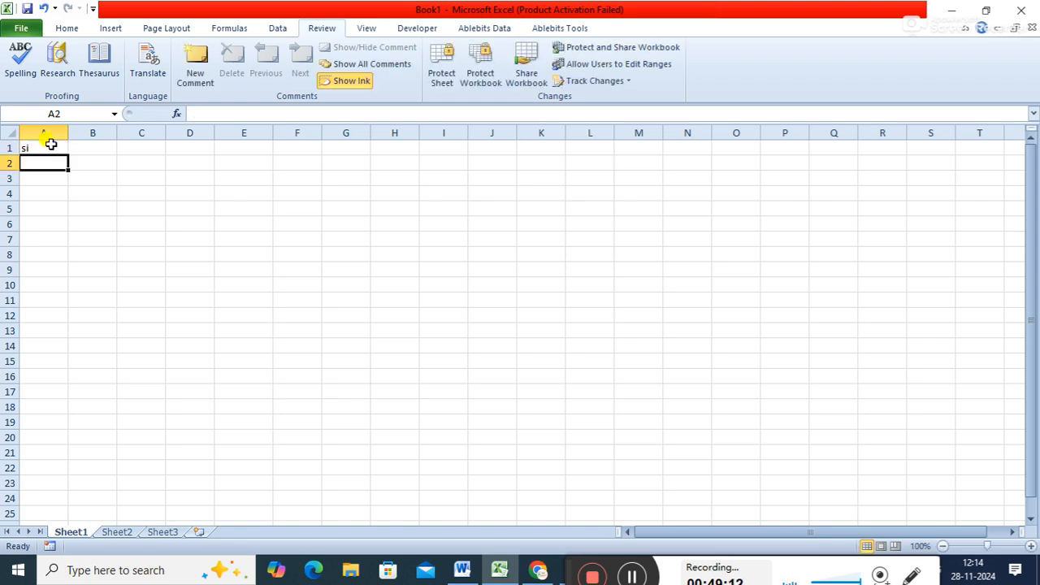
pyautogui.click(104, 149)
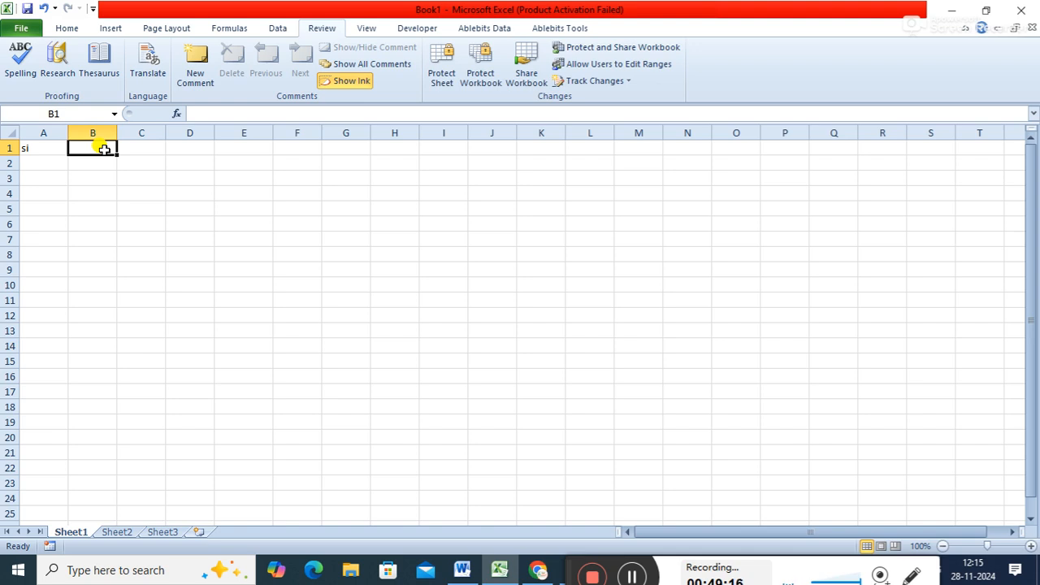
pyautogui.press('Left')
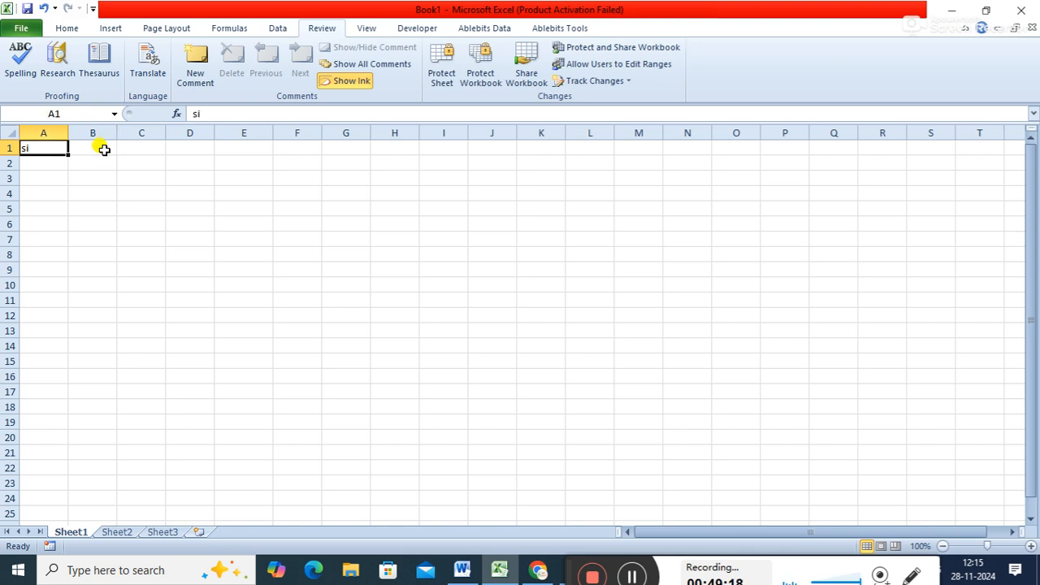
pyautogui.write('sid')
pyautogui.press('Tab')
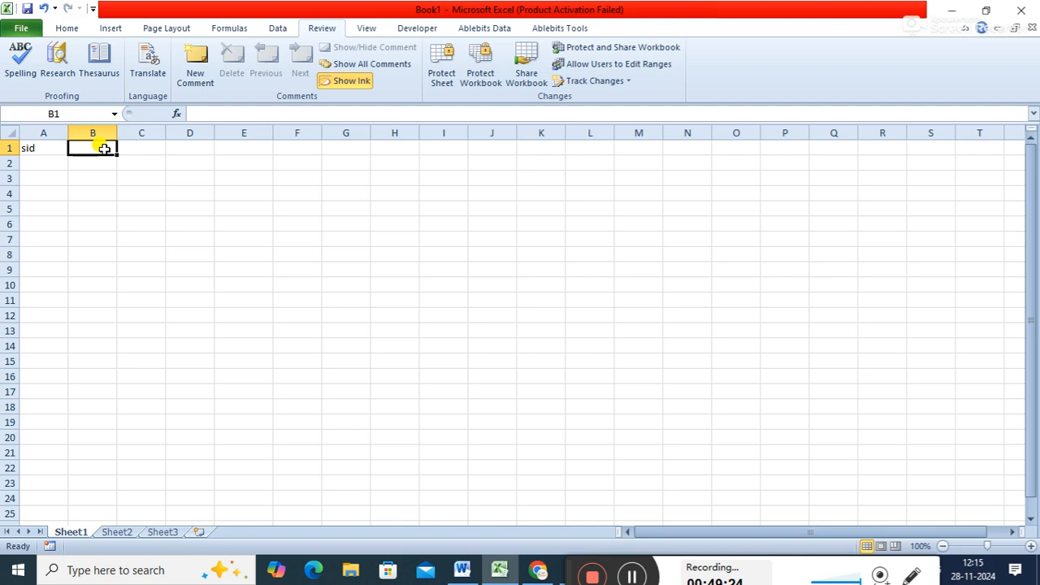
# - Enter the column headers "name", "phone" and "city" in cells B1 to D1
pyautogui.write('name')
pyautogui.press('Tab')
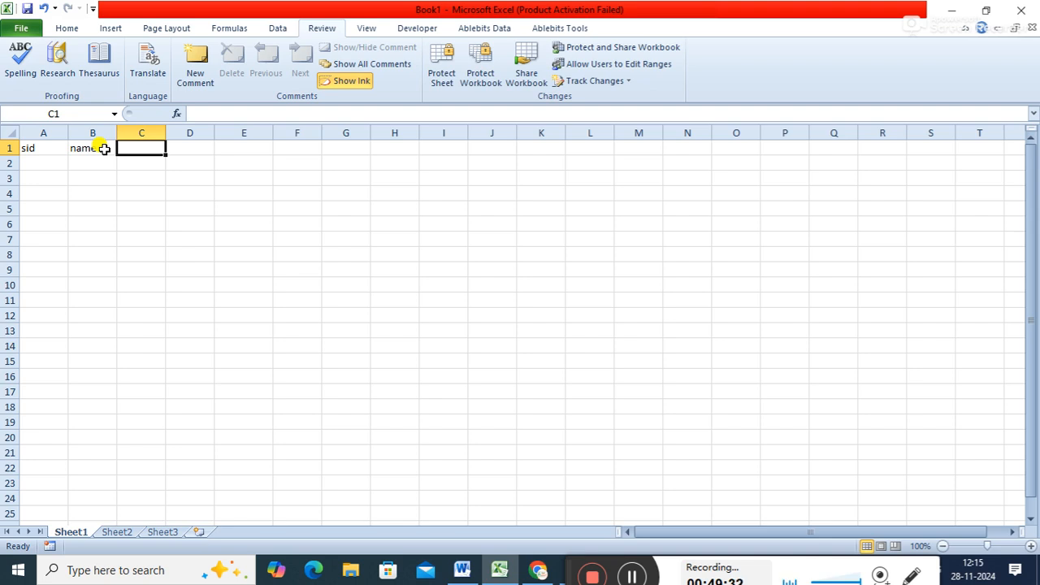
pyautogui.write('phone')
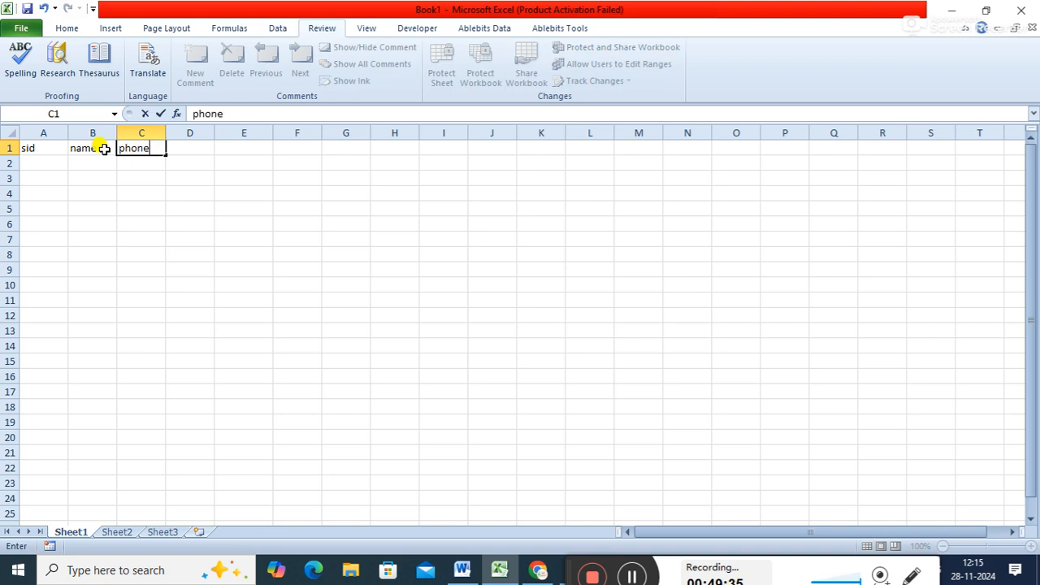
pyautogui.press('Tab')
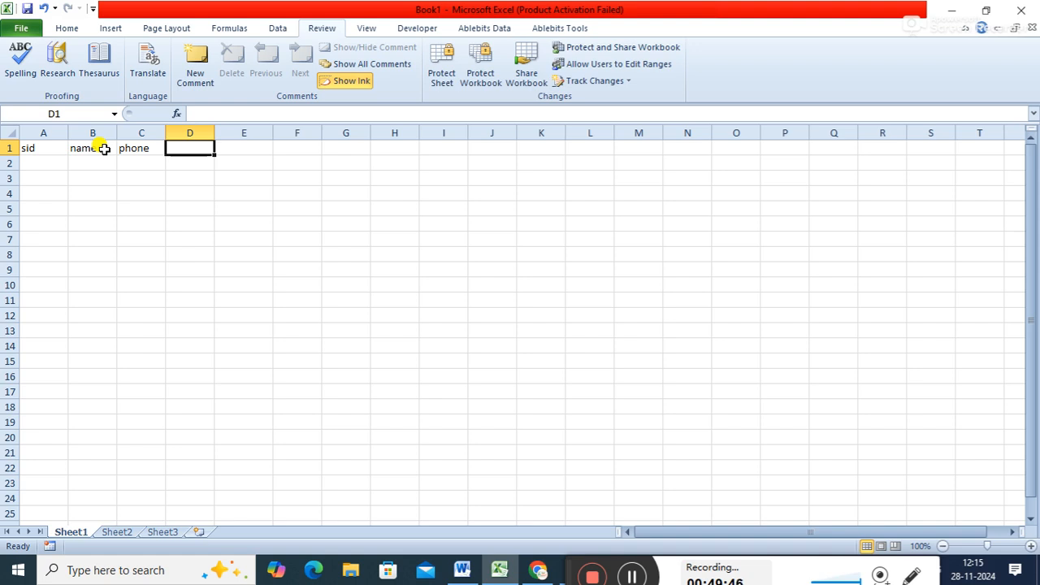
pyautogui.press('Left')
pyautogui.press('Right')
pyautogui.write('city')
pyautogui.press('Tab')
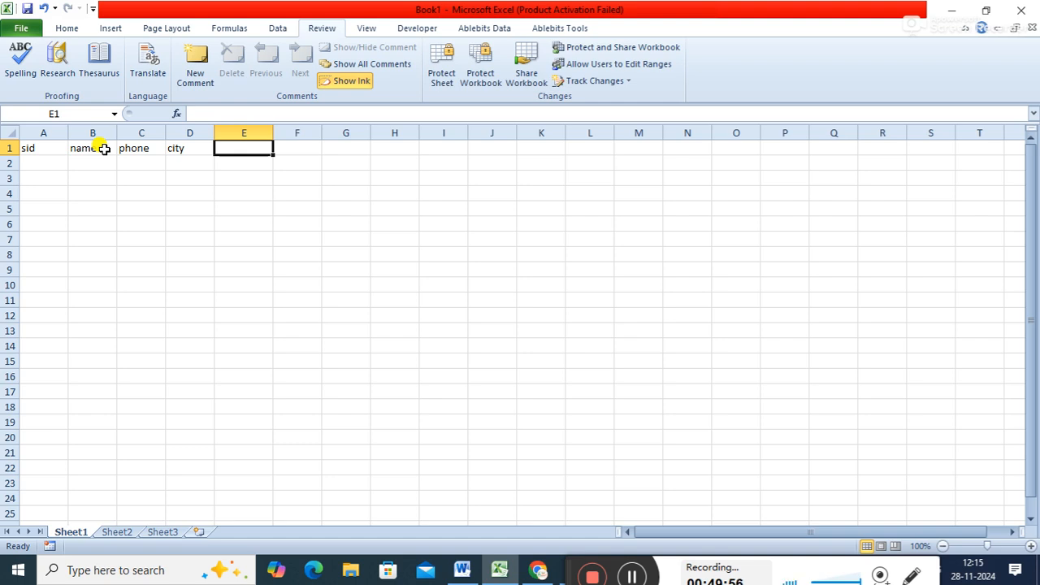
# - Add the subject headers "sub1", "sub2" and "sub3" in cells E1 to G1
pyautogui.write('sub1')
pyautogui.press('Tab')
pyautogui.write('sub2')
pyautogui.press('Tab')
pyautogui.write('sub3')
pyautogui.press('Tab')
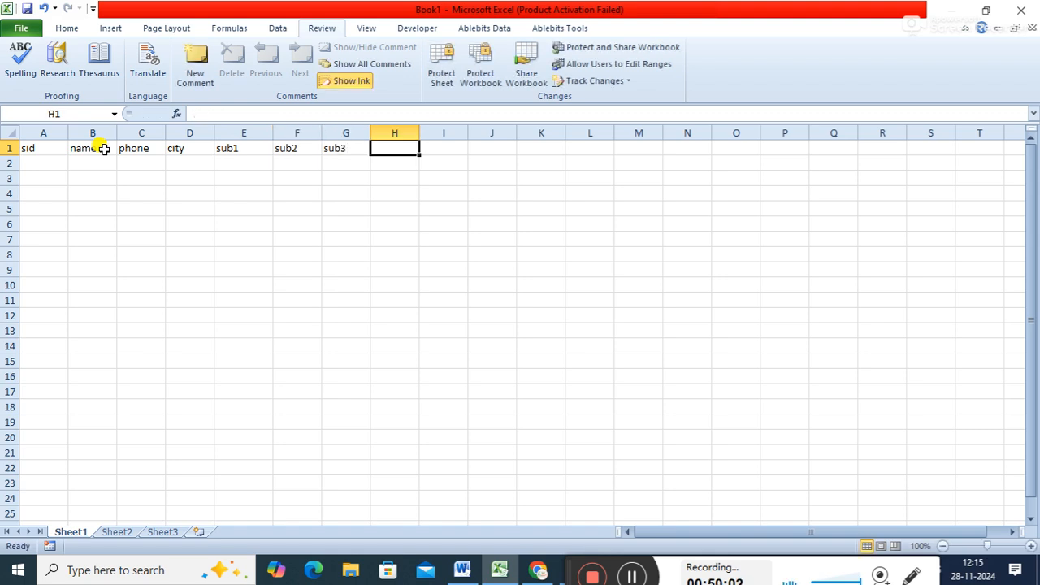
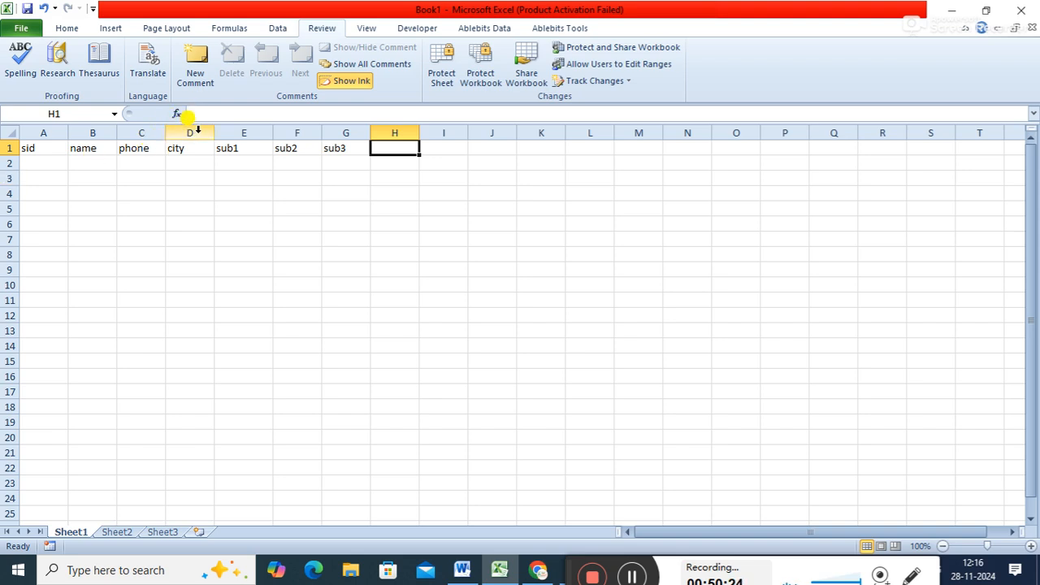
# - Insert a new column before the "city" column and enter the header "dob" in cell D1
pyautogui.rightClick(197, 132)
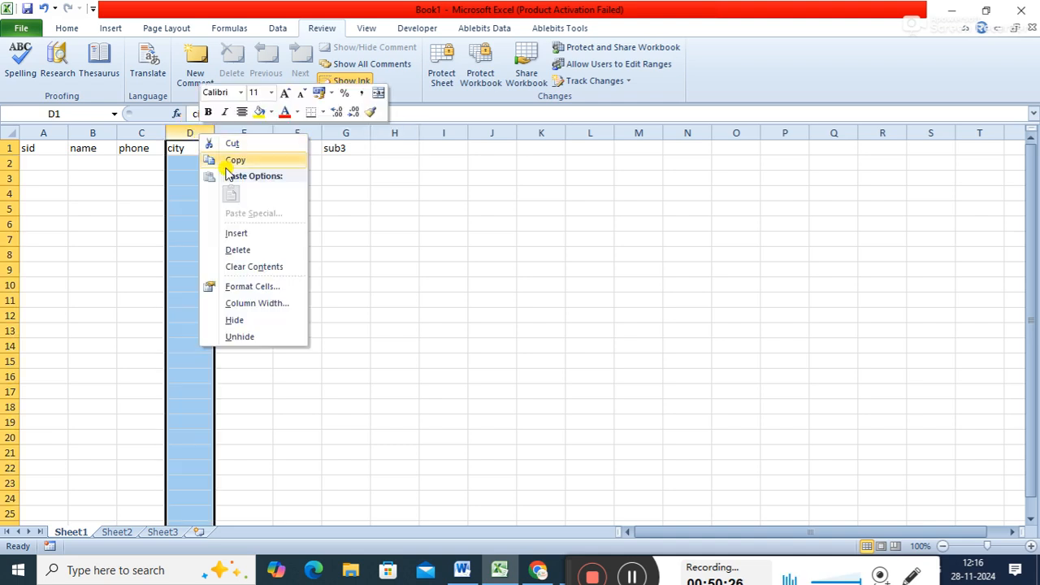
pyautogui.click(239, 235)
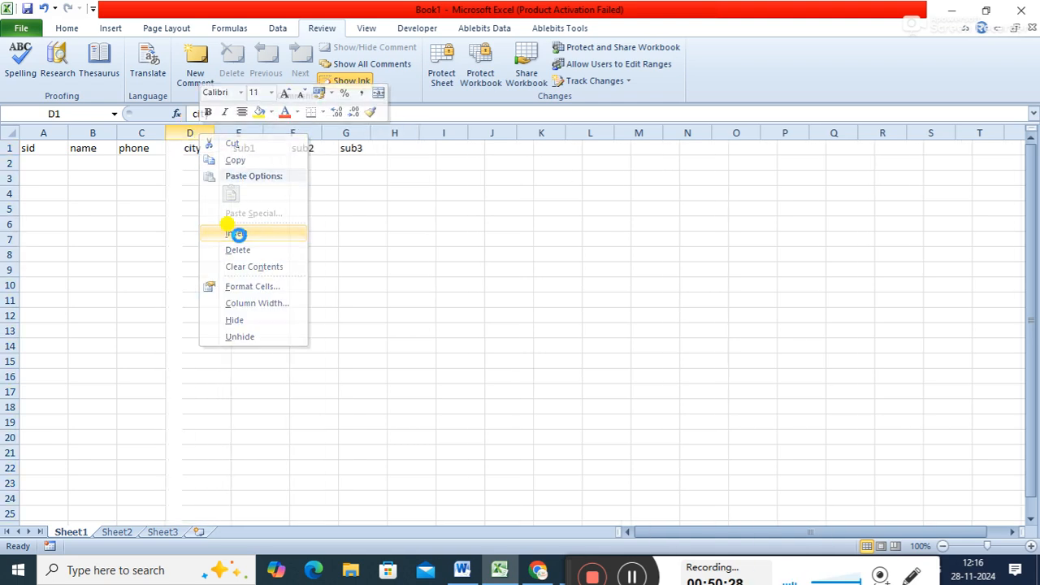
pyautogui.click(199, 148)
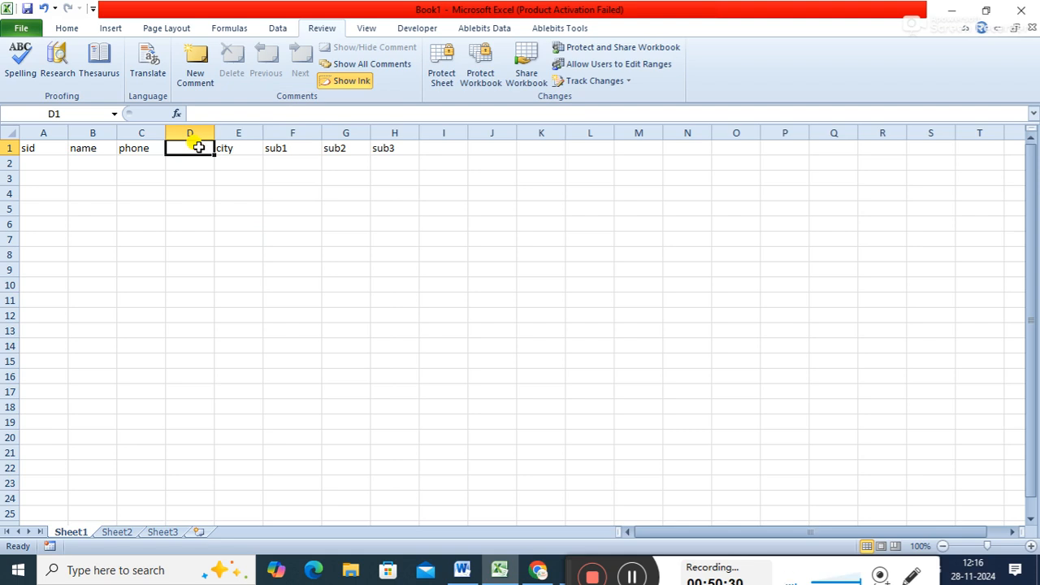
pyautogui.write('so')
pyautogui.press('BackSpace')
pyautogui.press('BackSpace')
pyautogui.write('dob')
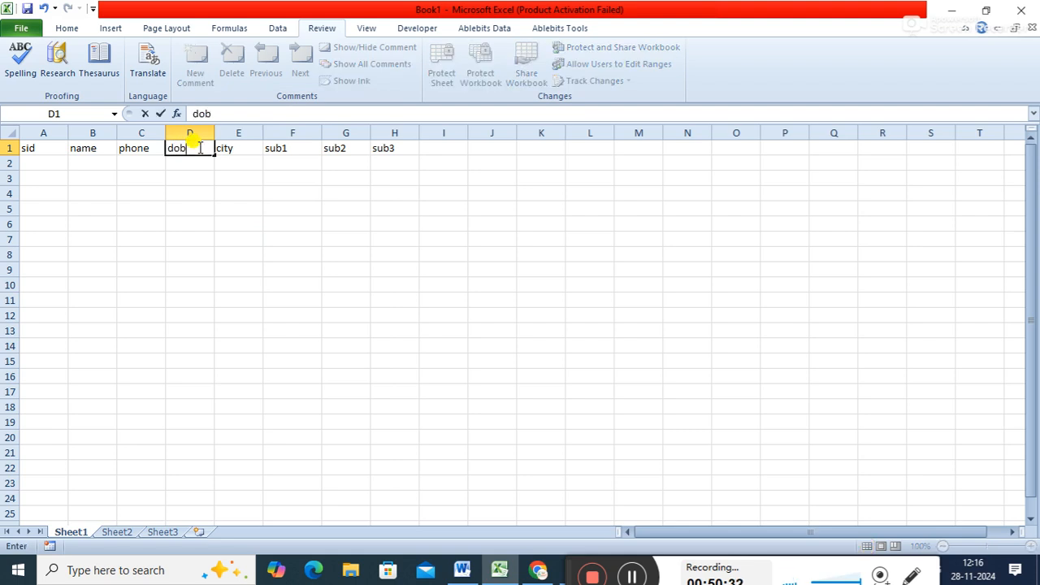
pyautogui.press('Return')
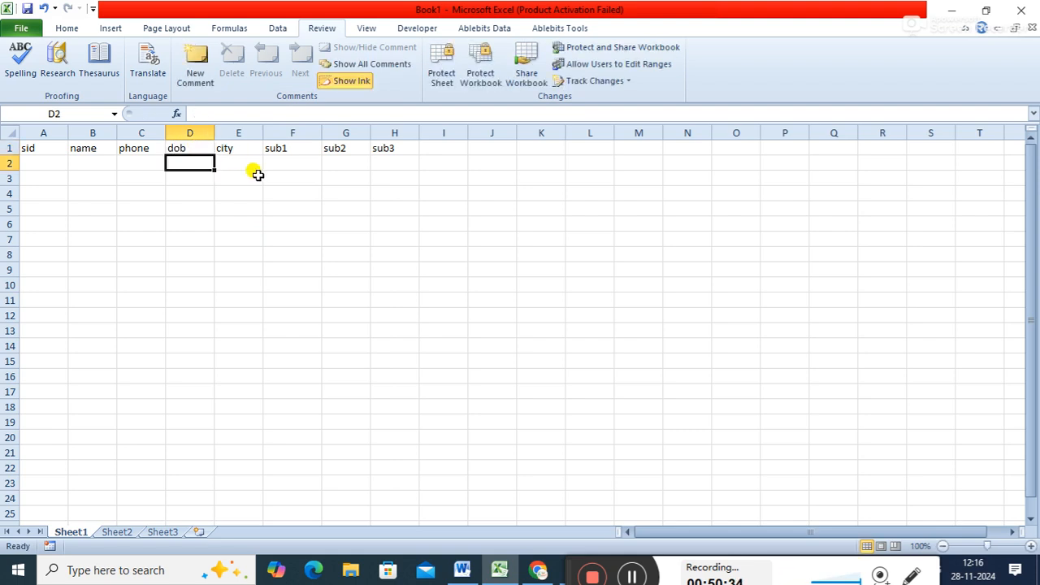
# - Insert a column before "phone", give it the header "father's name" and autofit its width
pyautogui.rightClick(157, 126)
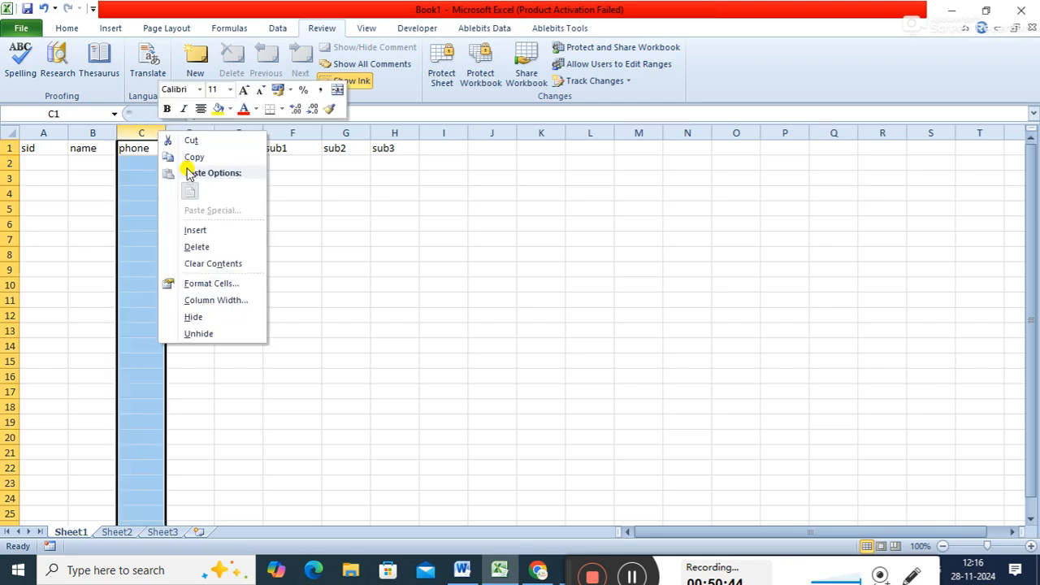
pyautogui.click(196, 233)
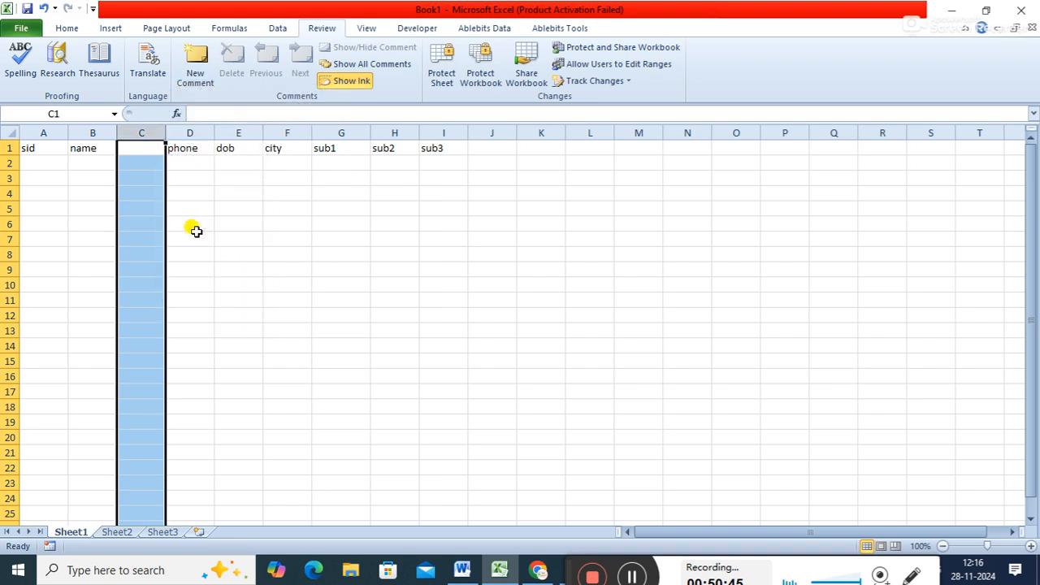
pyautogui.click(140, 150)
pyautogui.write('fat')
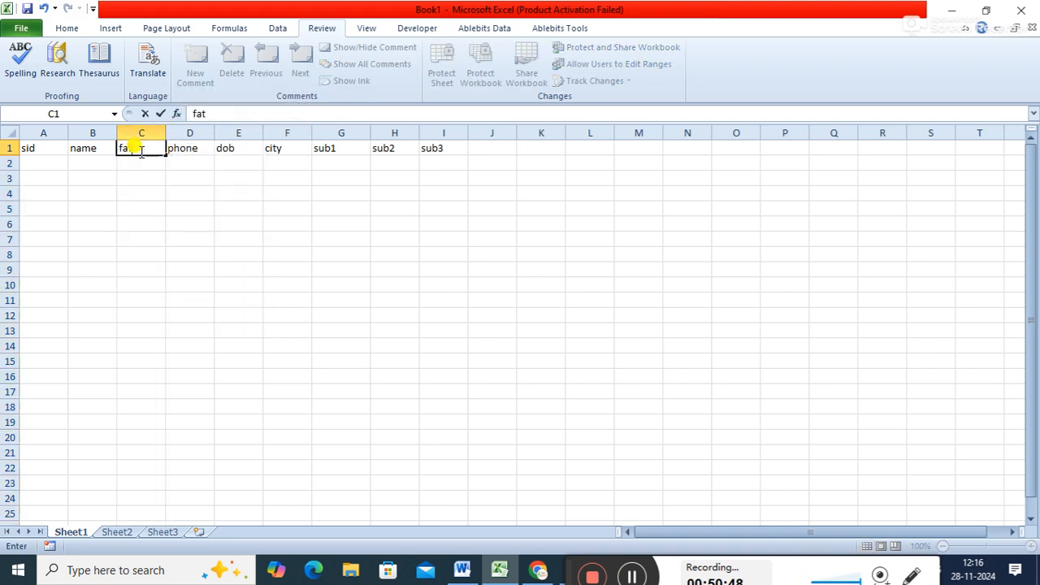
pyautogui.write("her's name")
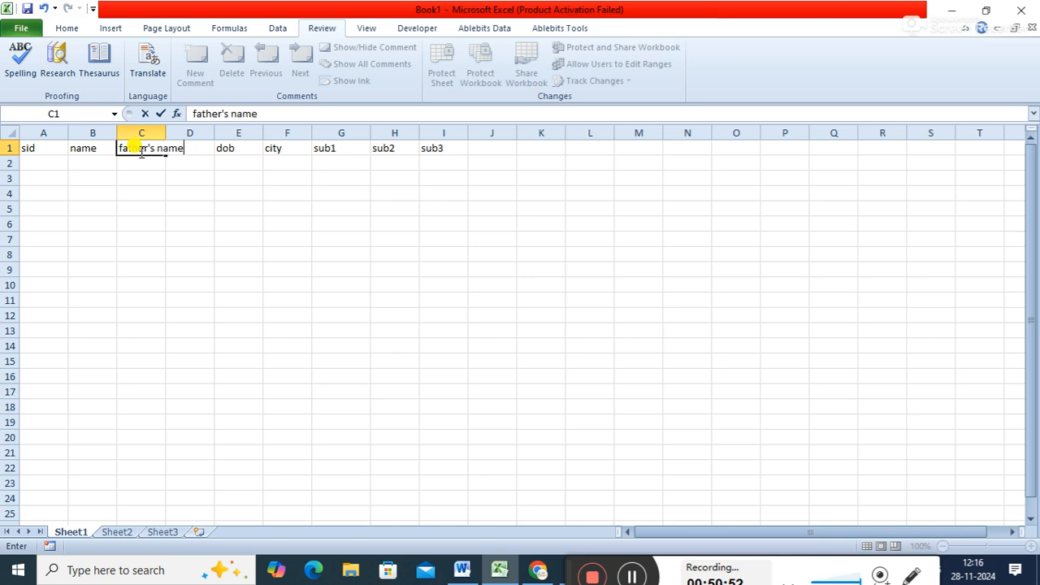
pyautogui.press('Return')
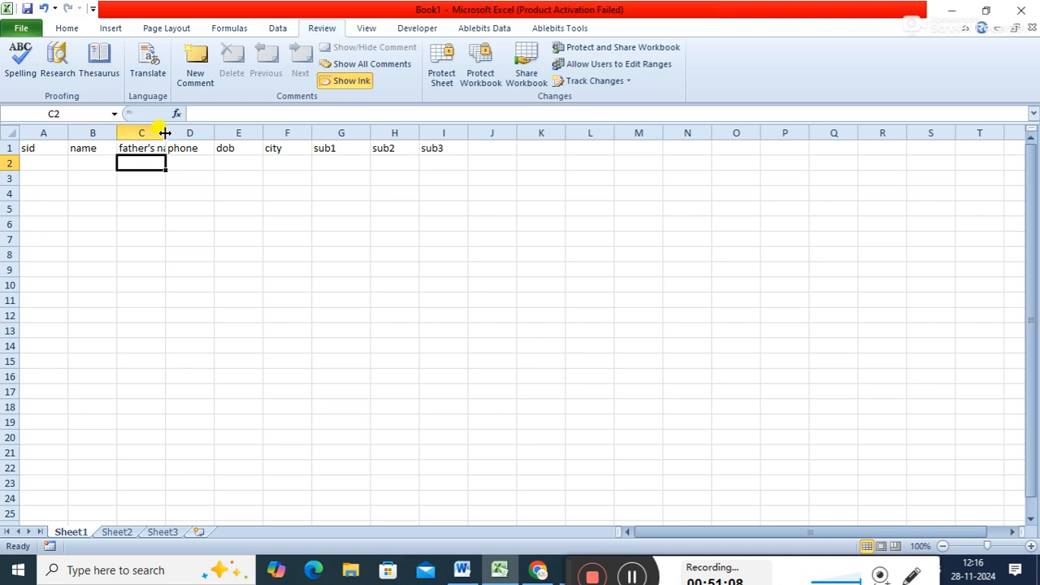
pyautogui.doubleClick(165, 132)
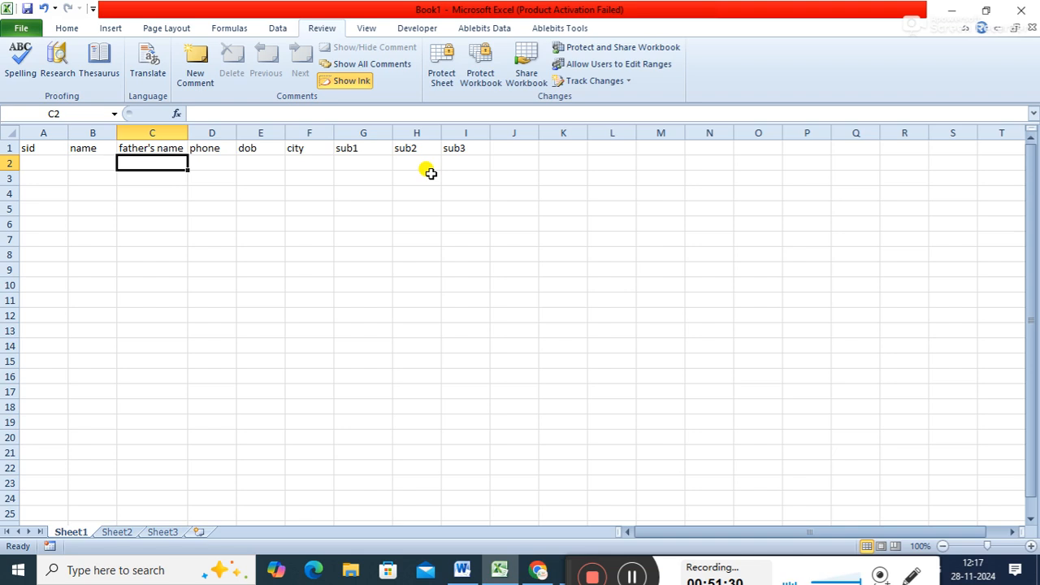
# - Set the width of columns A to I to 10
pyautogui.click(44, 131)
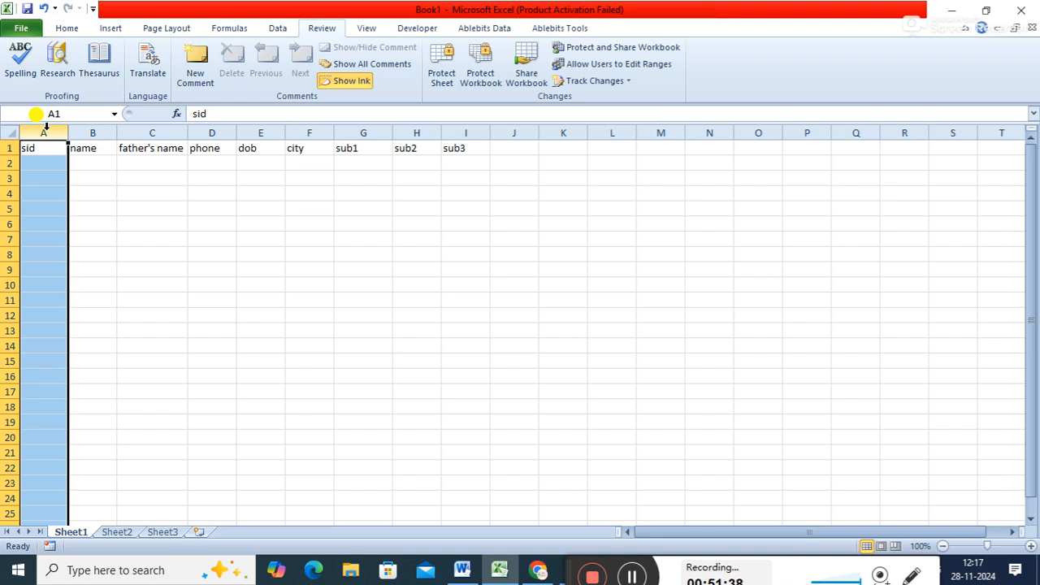
pyautogui.press('End')
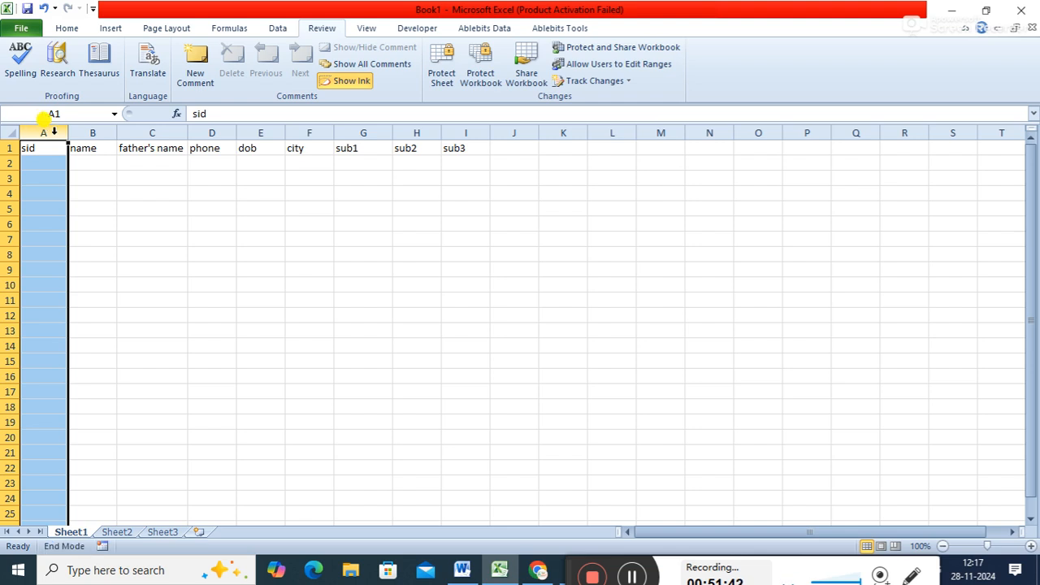
pyautogui.moveTo(52, 128); pyautogui.dragTo(450, 100)
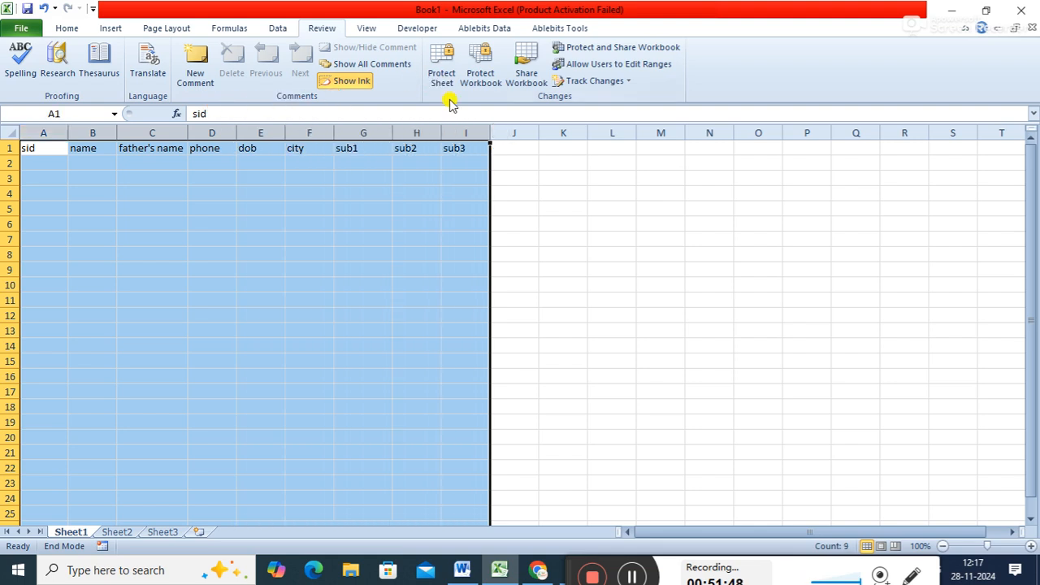
pyautogui.rightClick(358, 133)
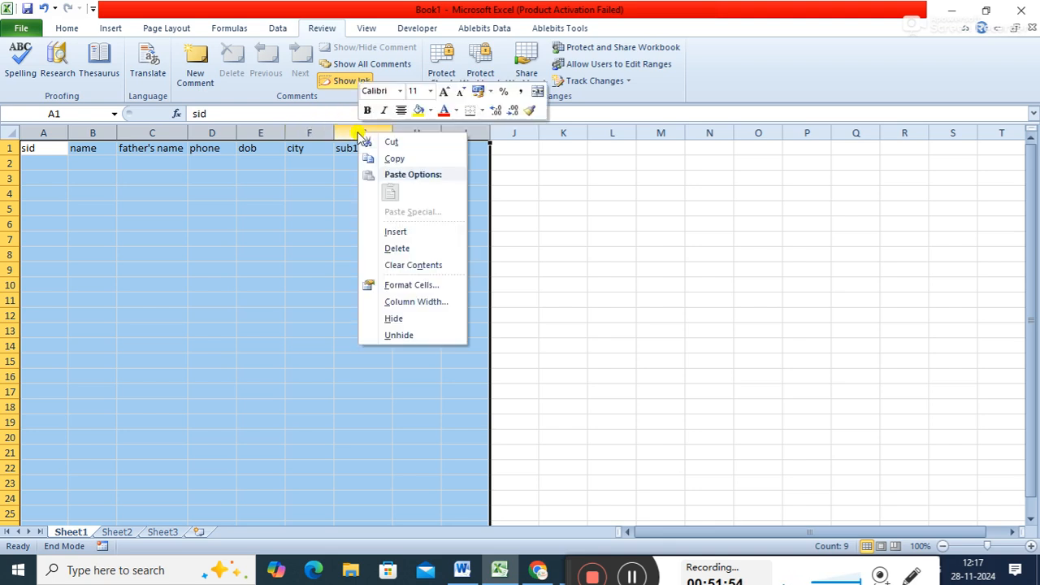
pyautogui.click(432, 305)
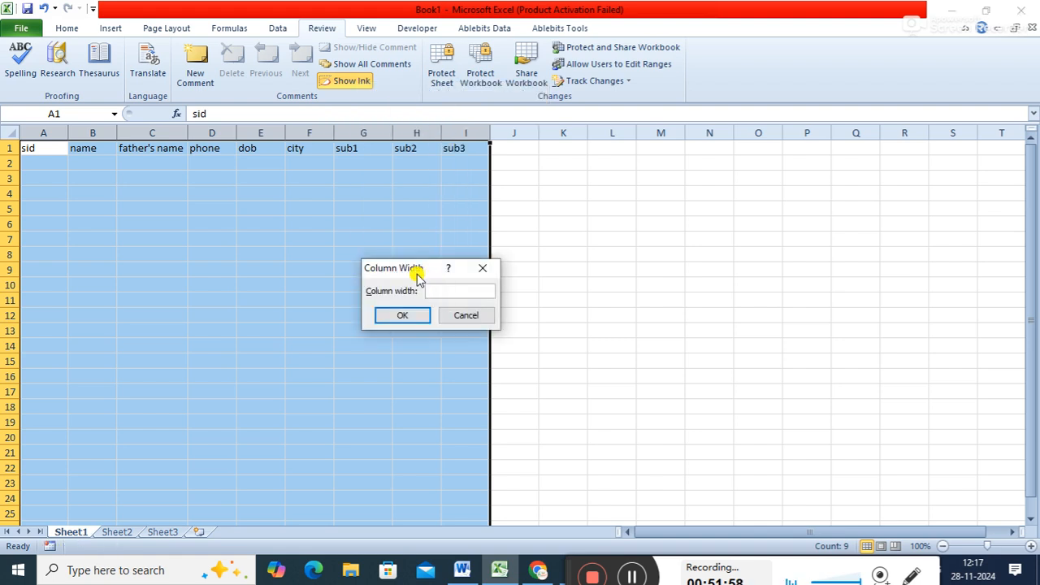
pyautogui.moveTo(416, 274); pyautogui.dragTo(591, 267)
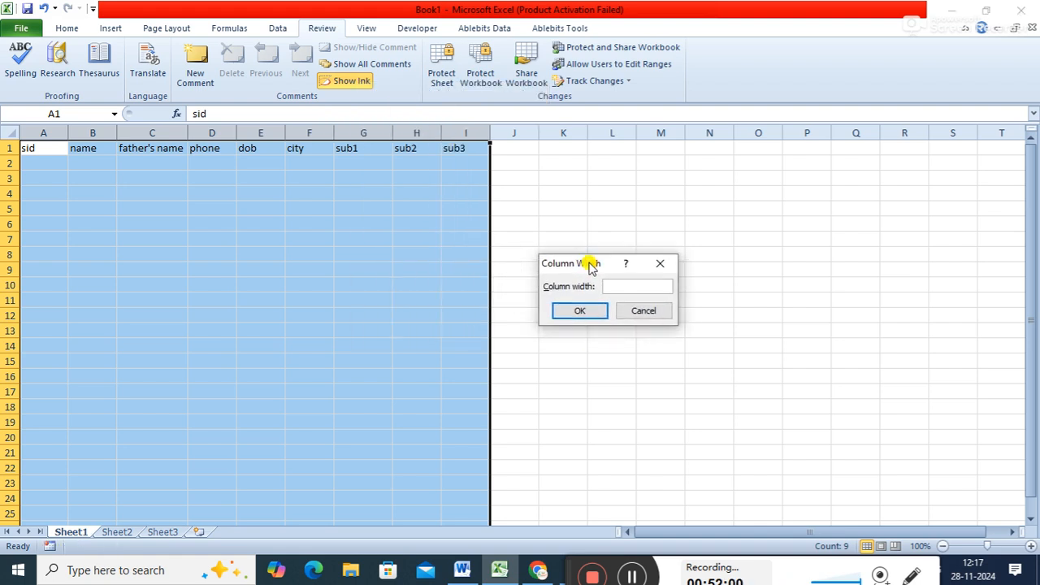
pyautogui.write('10')
pyautogui.press('Return')
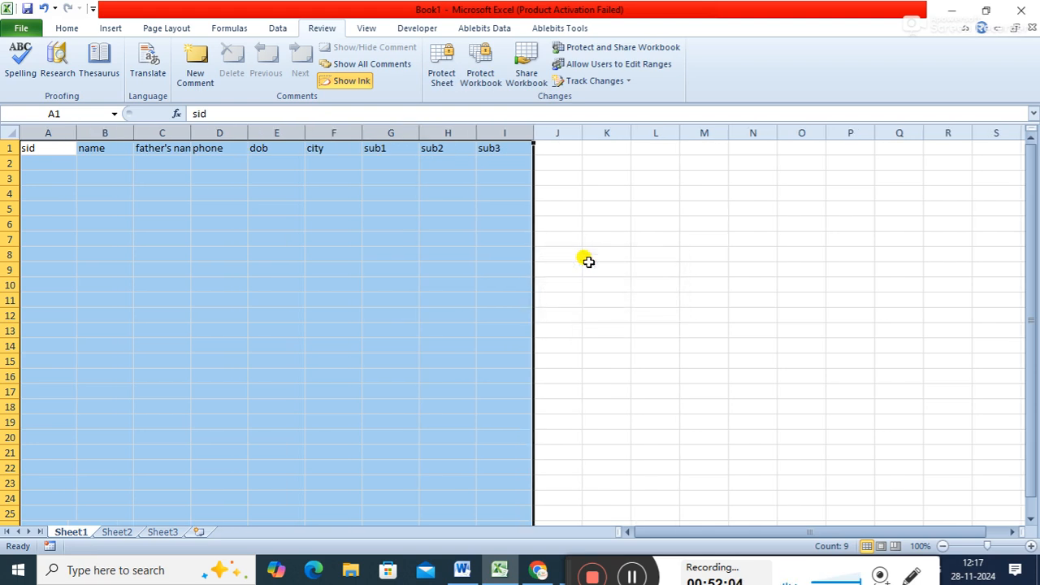
# - Set the width of the selected columns A to I to 20
pyautogui.rightClick(452, 132)
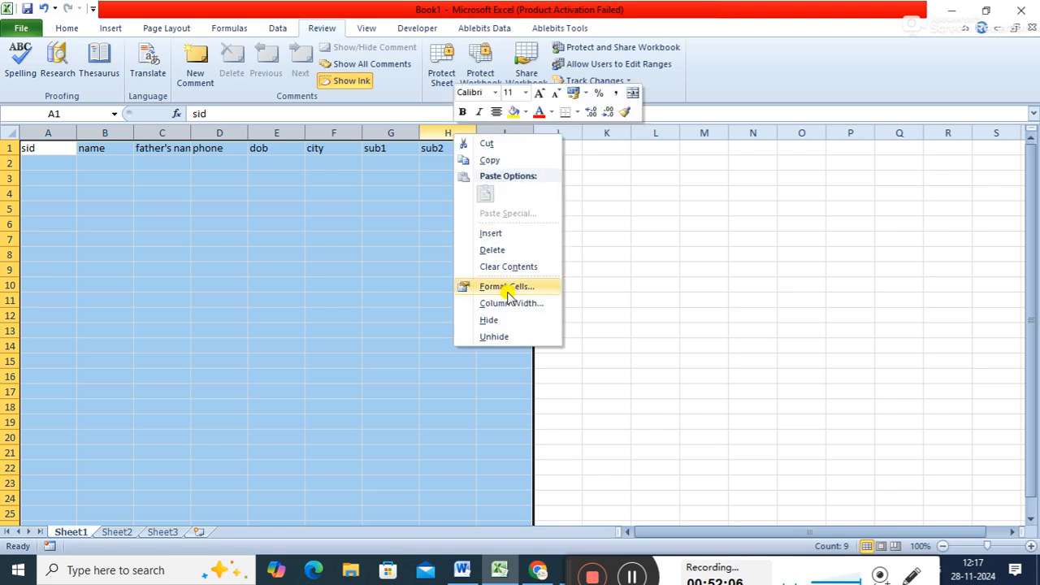
pyautogui.click(501, 304)
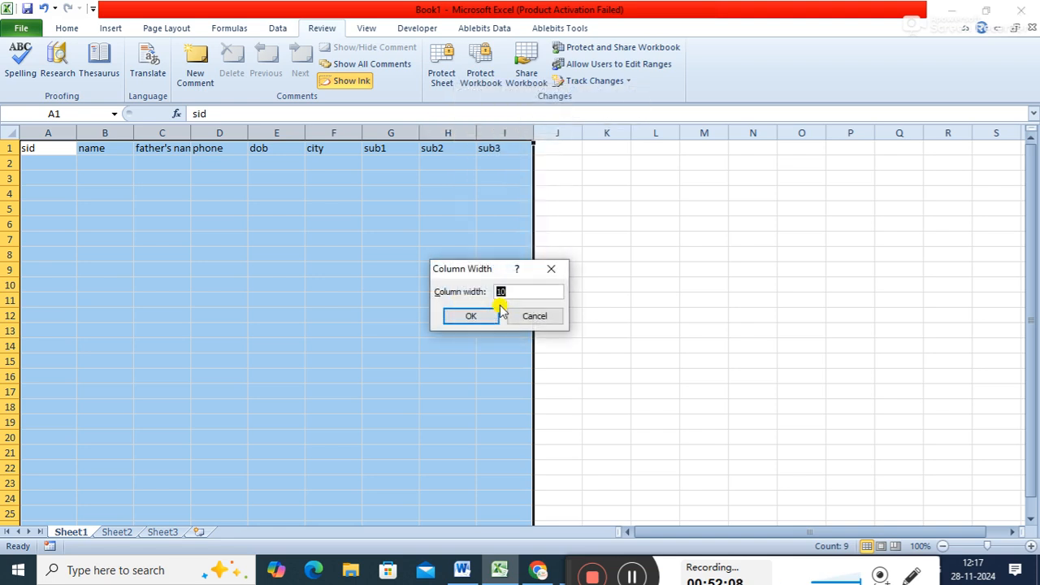
pyautogui.write('20')
pyautogui.press('Return')
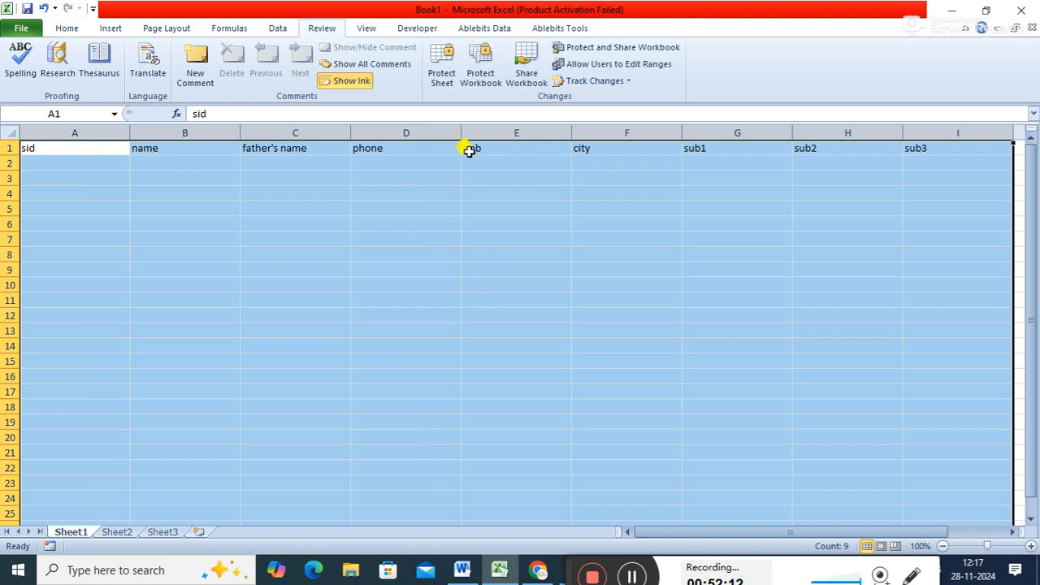
# - Set the width of columns A to I to 14 and clear the column selection
pyautogui.rightClick(443, 135)
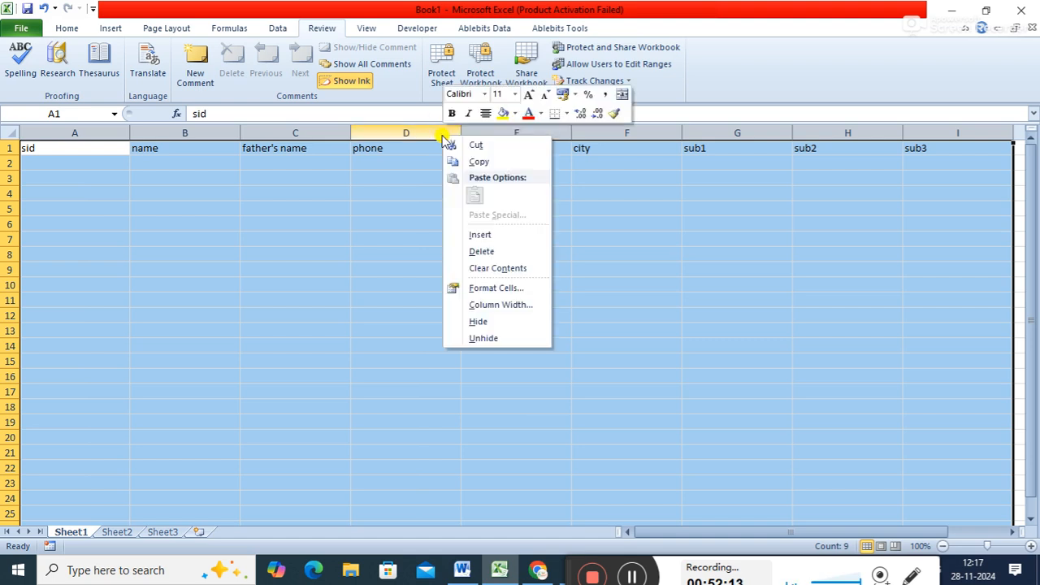
pyautogui.click(478, 305)
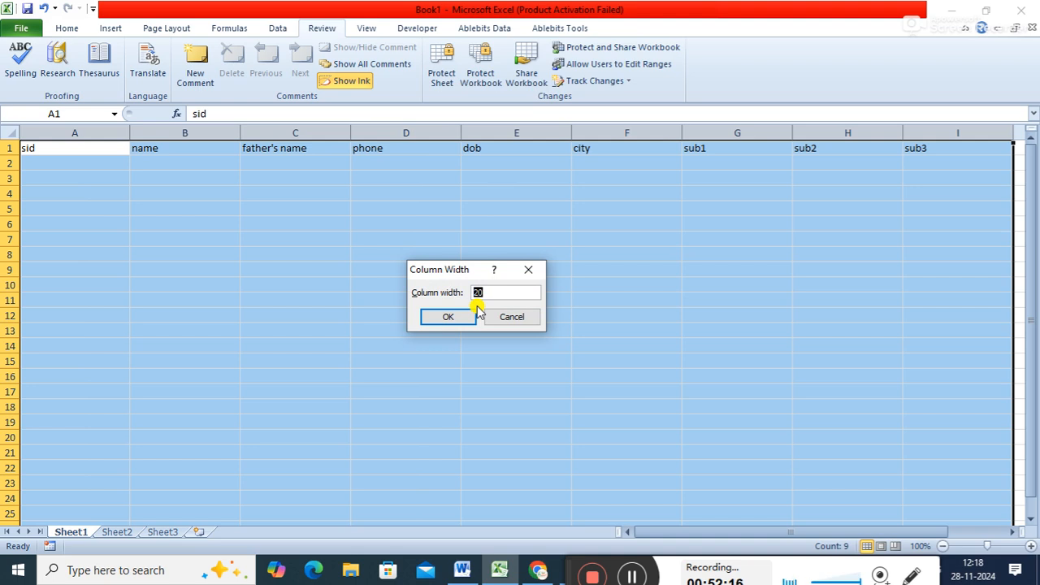
pyautogui.write('14')
pyautogui.press('Return')
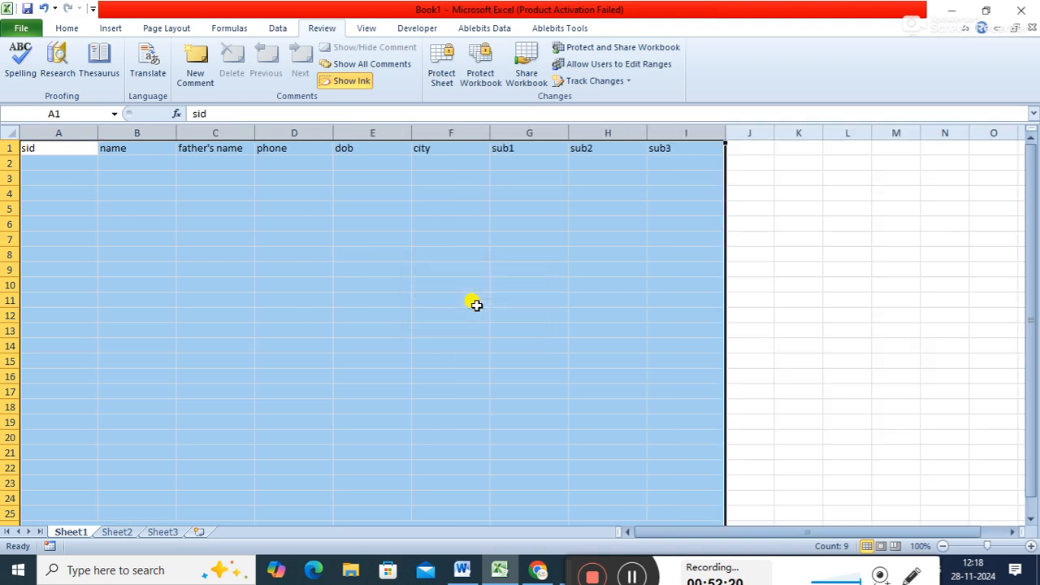
pyautogui.click(758, 175)
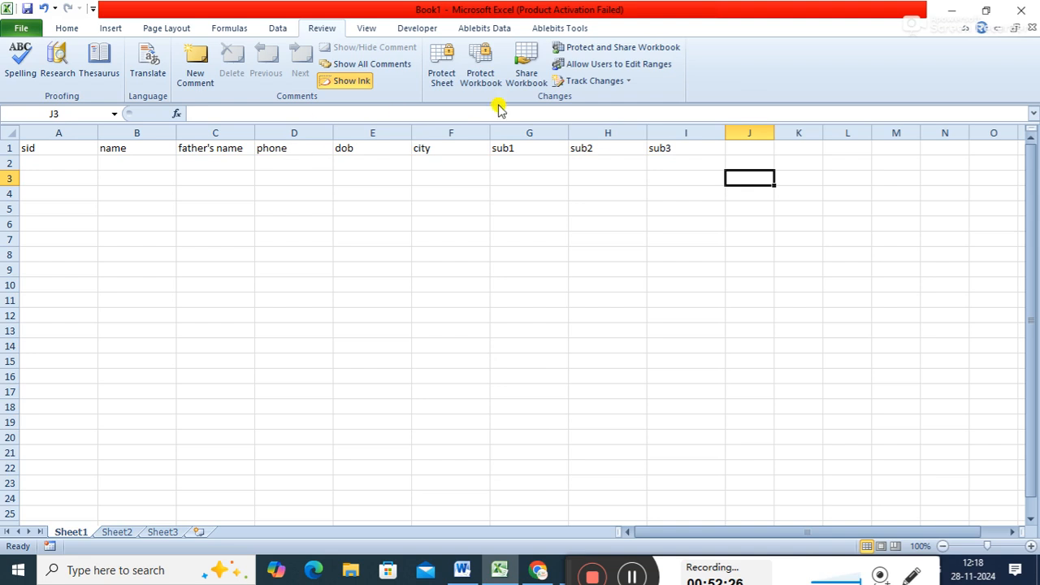
# - Enter the result headers "total", "per", "grade" and "status" in cells J1 to M1
pyautogui.click(750, 152)
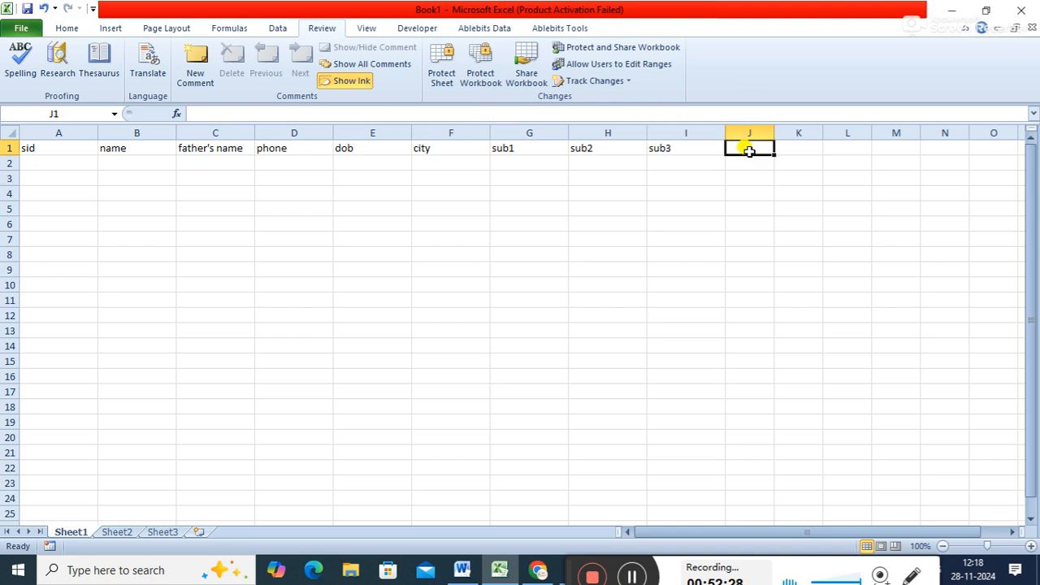
pyautogui.write('tot')
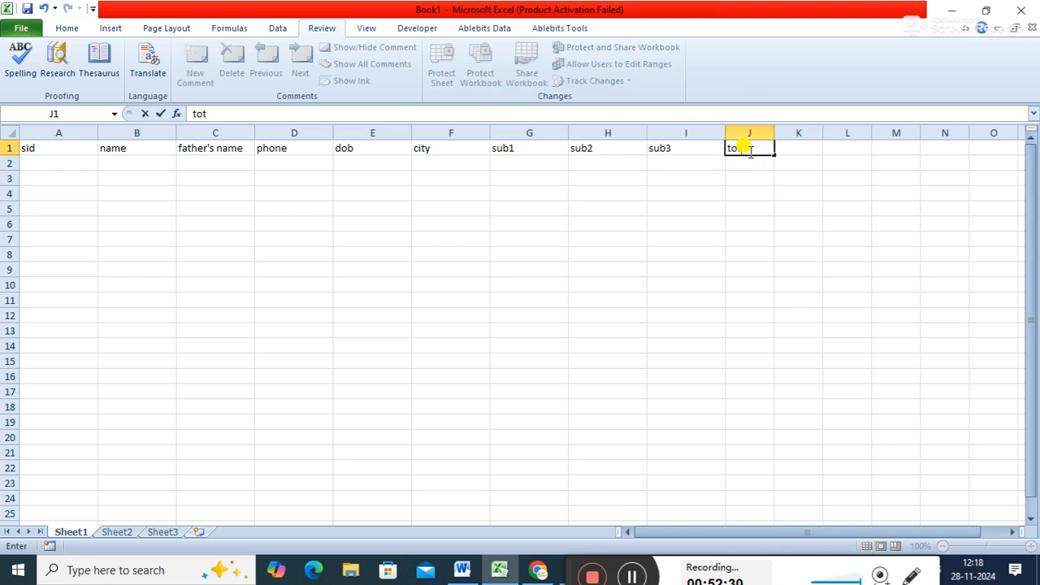
pyautogui.write('al')
pyautogui.press('Tab')
pyautogui.write('per')
pyautogui.press('Tab')
pyautogui.write('grade')
pyautogui.press('Tab')
pyautogui.write('status')
pyautogui.press('Return')
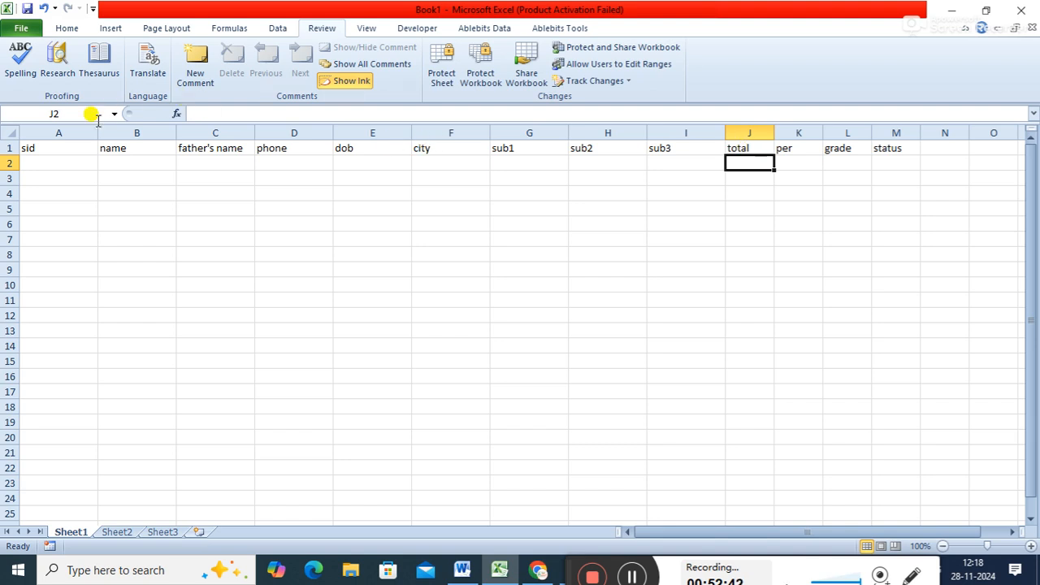
# - Narrow the sid, sub1, sub2, sub3, total and per columns, and widen the name, father's name and phone columns
pyautogui.moveTo(97, 134); pyautogui.dragTo(77, 130)
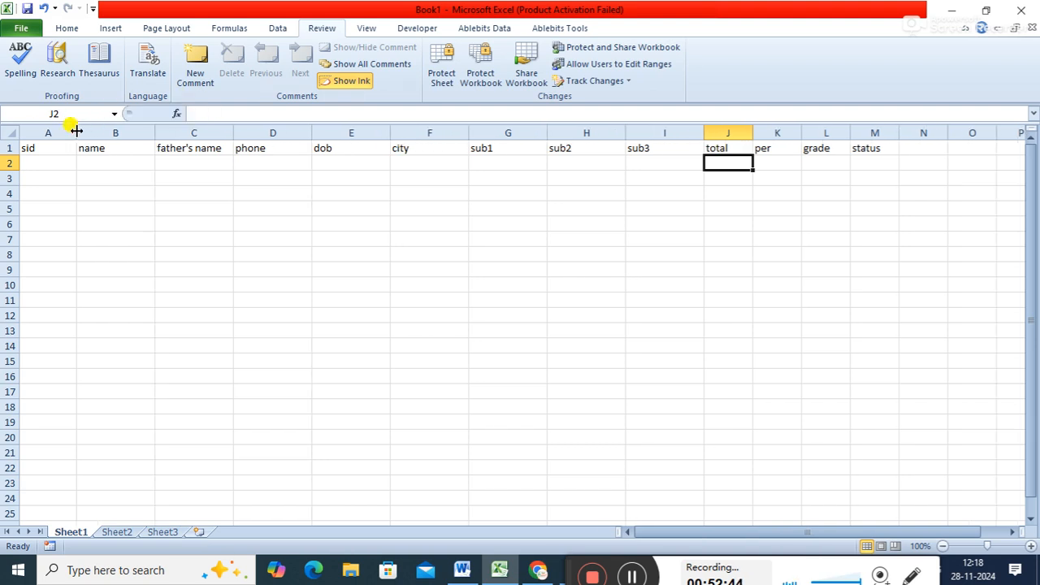
pyautogui.moveTo(155, 126); pyautogui.dragTo(170, 126)
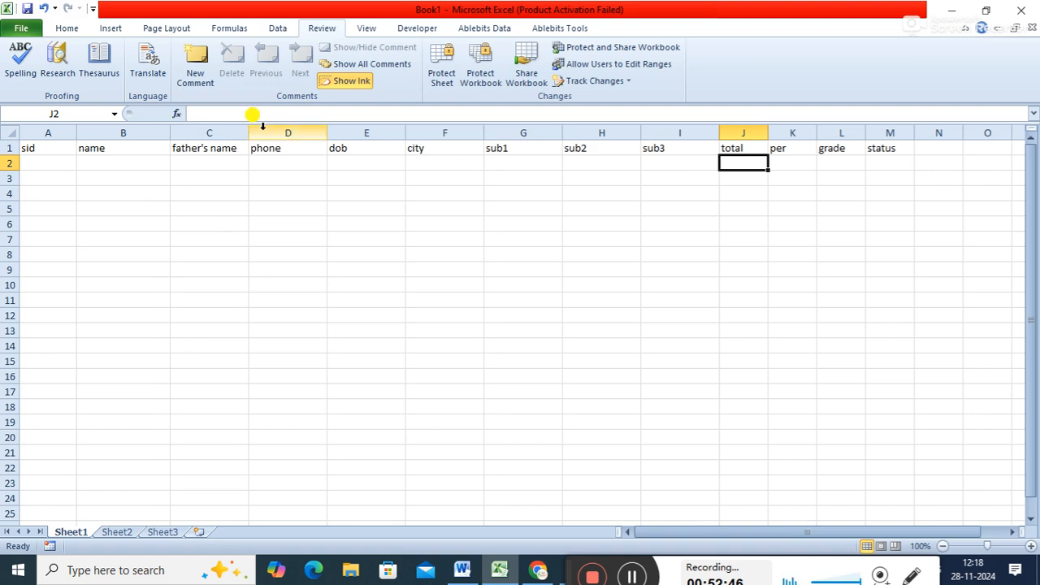
pyautogui.moveTo(249, 132); pyautogui.dragTo(255, 133)
pyautogui.moveTo(334, 132); pyautogui.dragTo(347, 130)
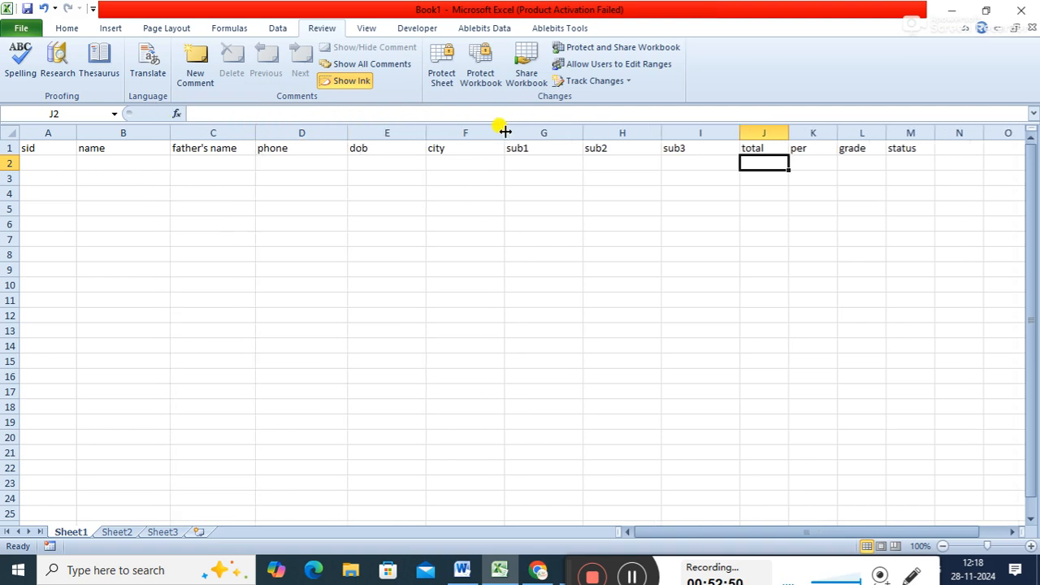
pyautogui.moveTo(580, 134); pyautogui.dragTo(555, 132)
pyautogui.moveTo(627, 135); pyautogui.dragTo(596, 133)
pyautogui.moveTo(674, 132); pyautogui.dragTo(720, 130)
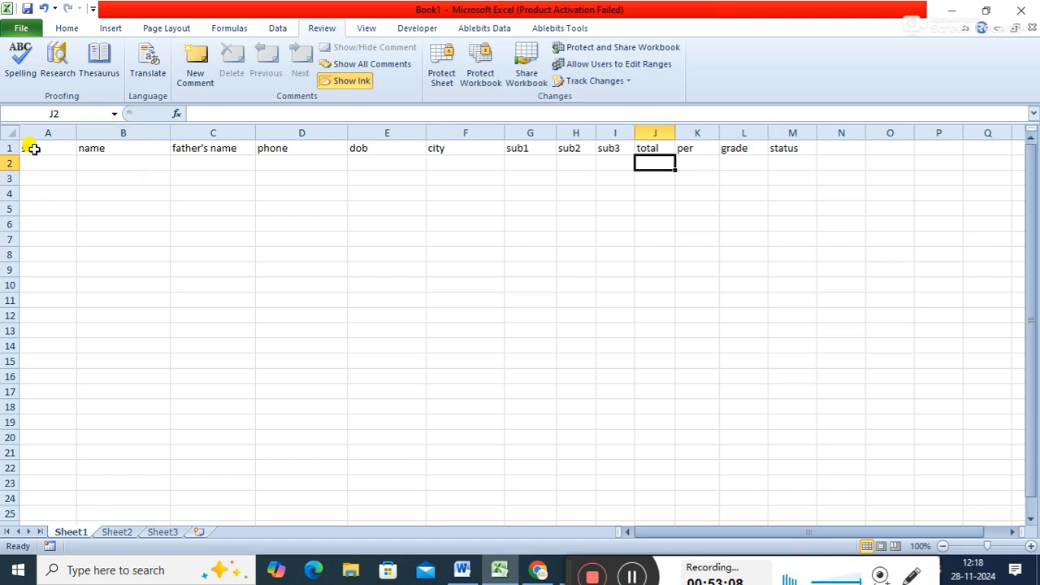
# - Make header row 1 taller and align the headers in A1 to M1 to the centre both horizontally and vertically
pyautogui.moveTo(33, 148); pyautogui.dragTo(779, 146)
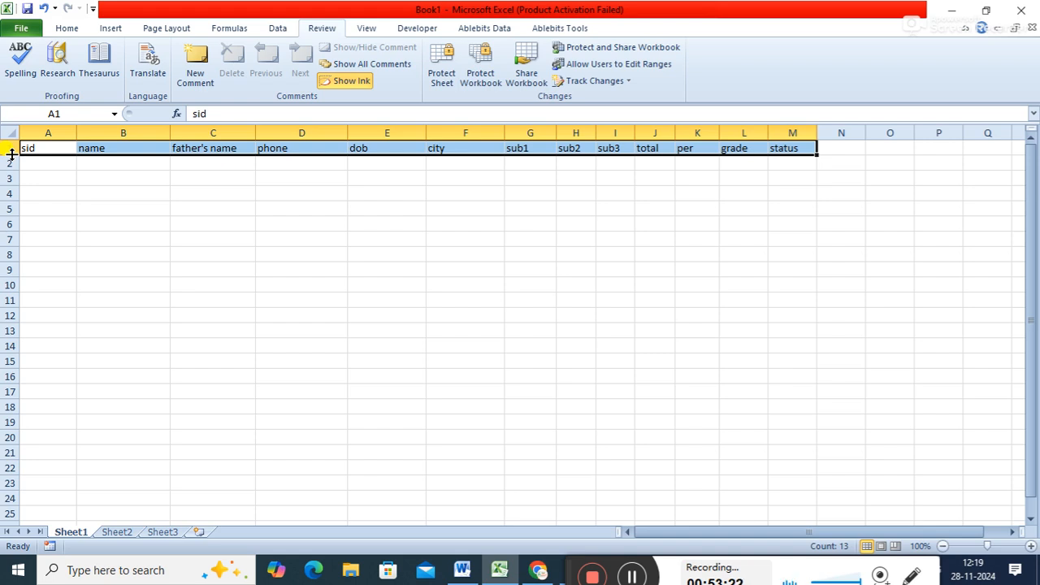
pyautogui.moveTo(11, 154); pyautogui.dragTo(11, 166)
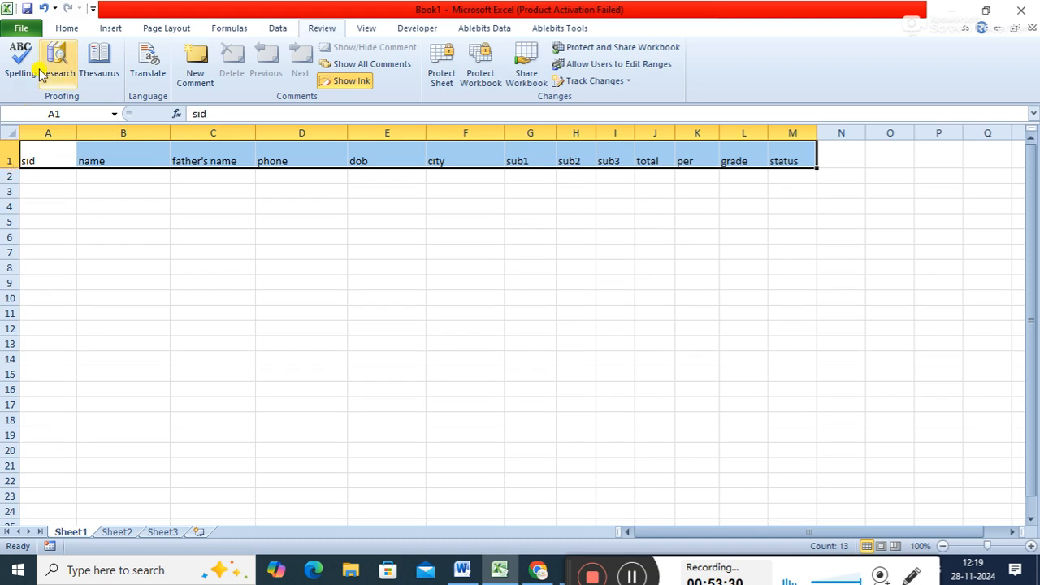
pyautogui.click(66, 27)
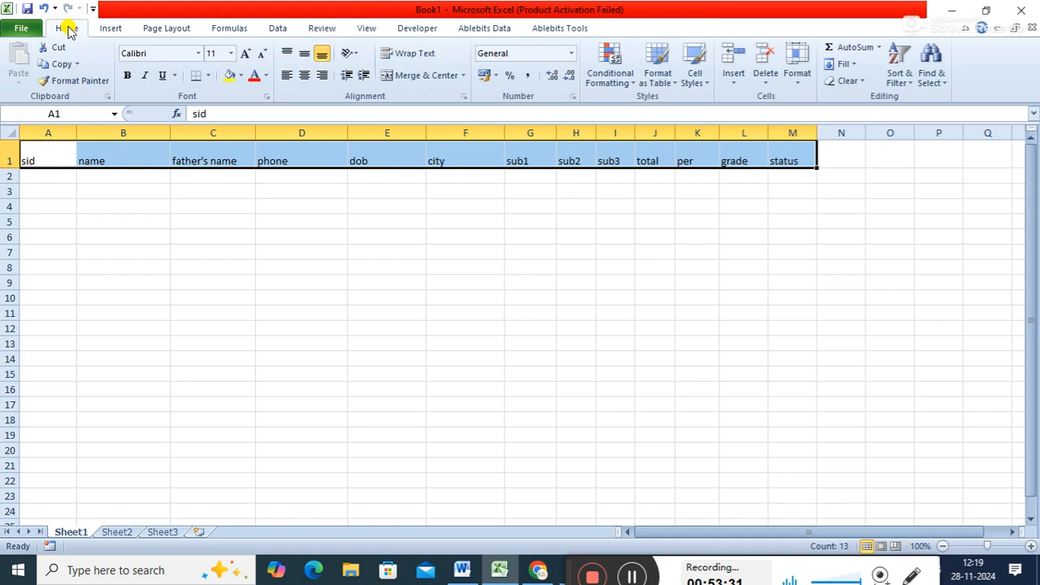
pyautogui.click(304, 74)
pyautogui.click(305, 54)
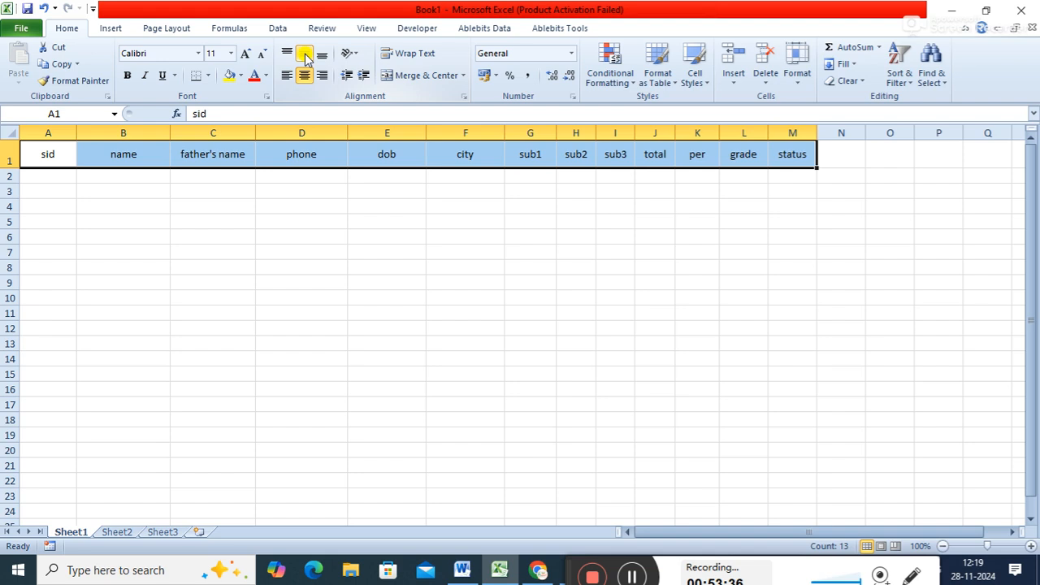
# - Set the header cells A1 to M1 in the Algerian font with a yellow fill, and clear the selection
pyautogui.click(164, 54)
pyautogui.write('Algerian')
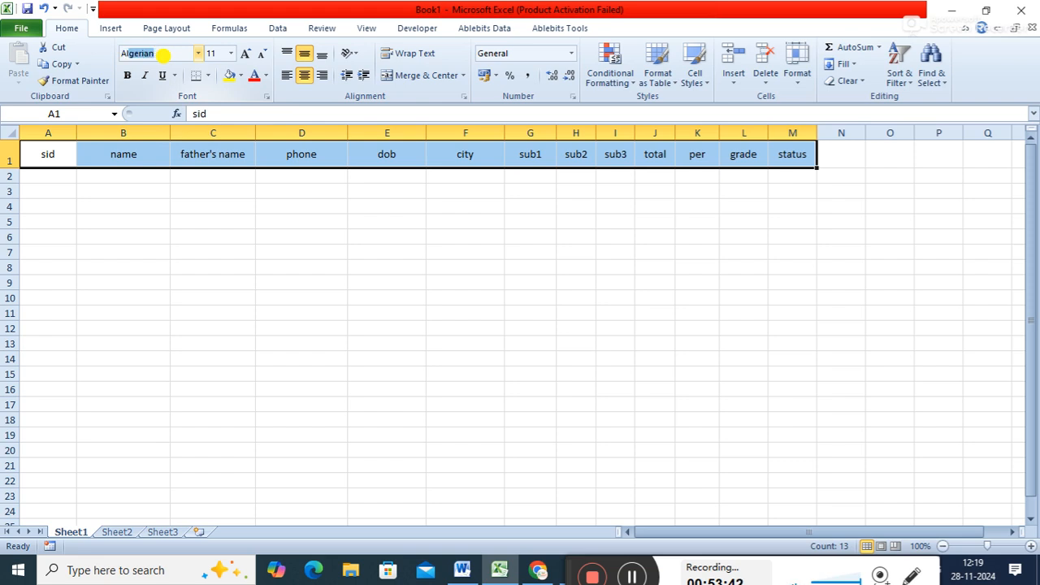
pyautogui.press('Return')
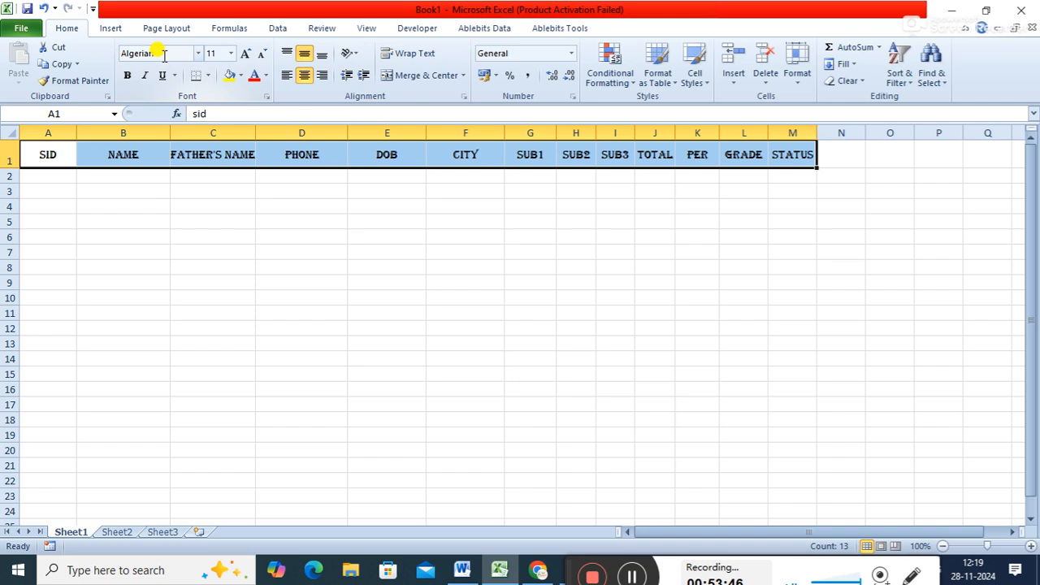
pyautogui.click(230, 77)
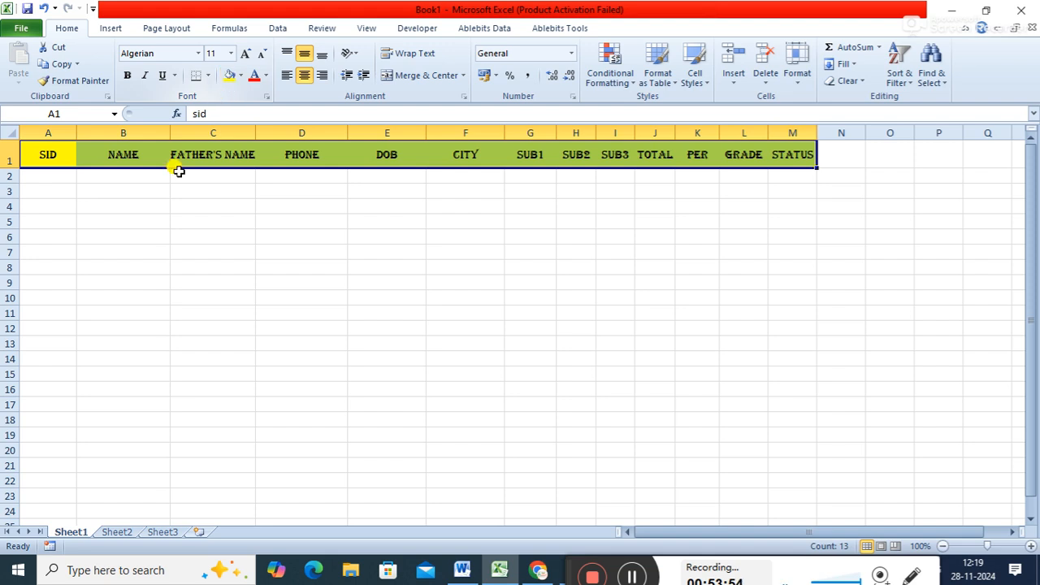
pyautogui.click(203, 192)
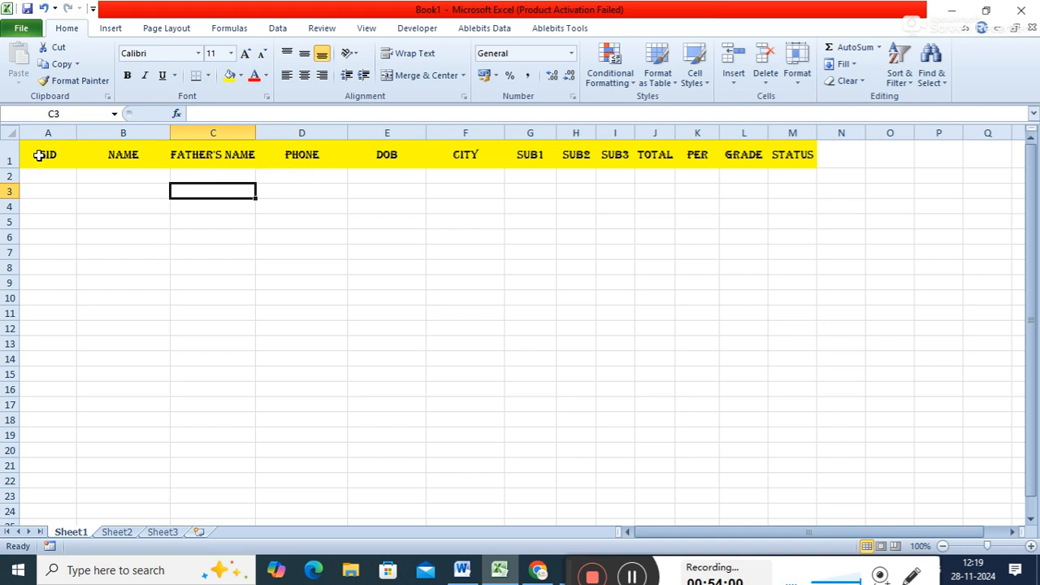
# - Apply All Borders to the range A1 to M16 and clear the selection
pyautogui.moveTo(39, 156); pyautogui.dragTo(798, 380)
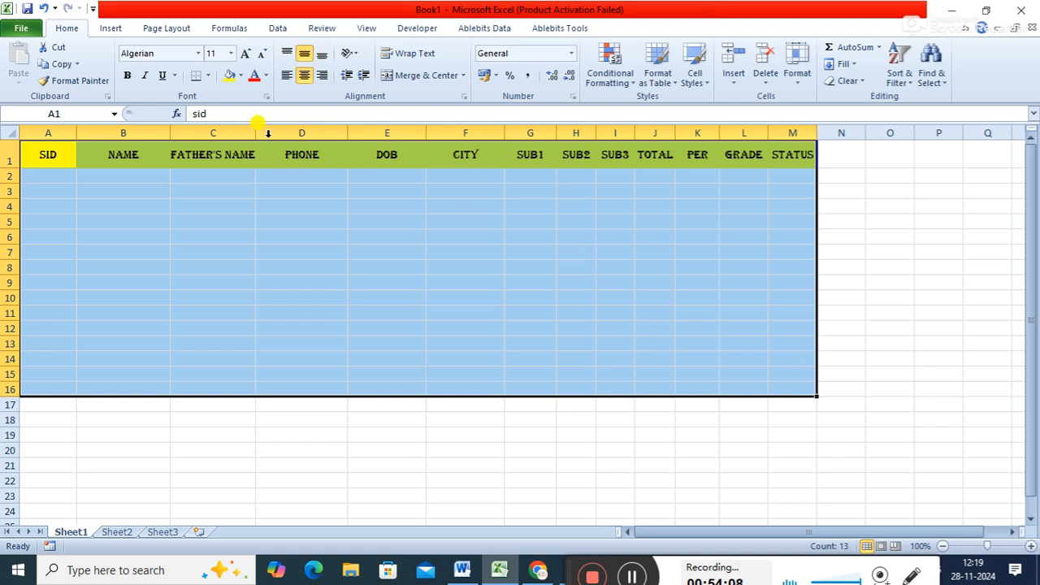
pyautogui.click(209, 77)
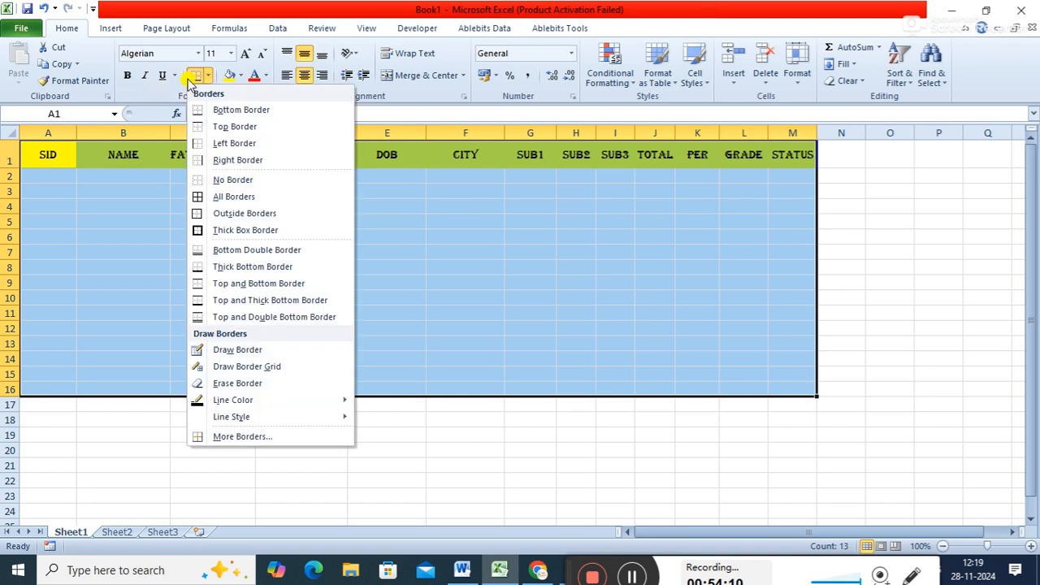
pyautogui.click(231, 201)
pyautogui.click(322, 236)
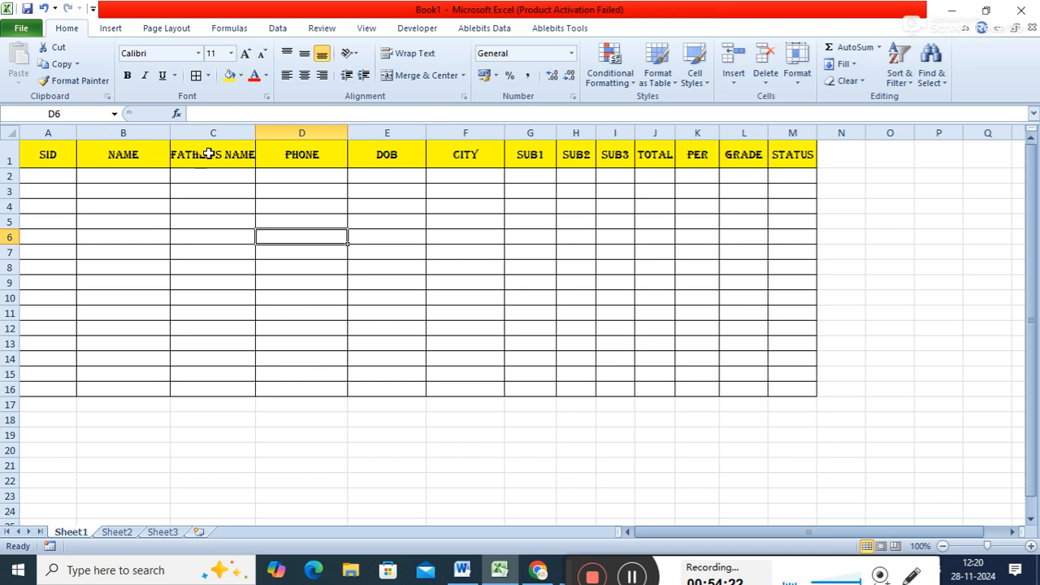
# - Insert a blank row above the header row and make it about as tall as the headers
pyautogui.rightClick(5, 160)
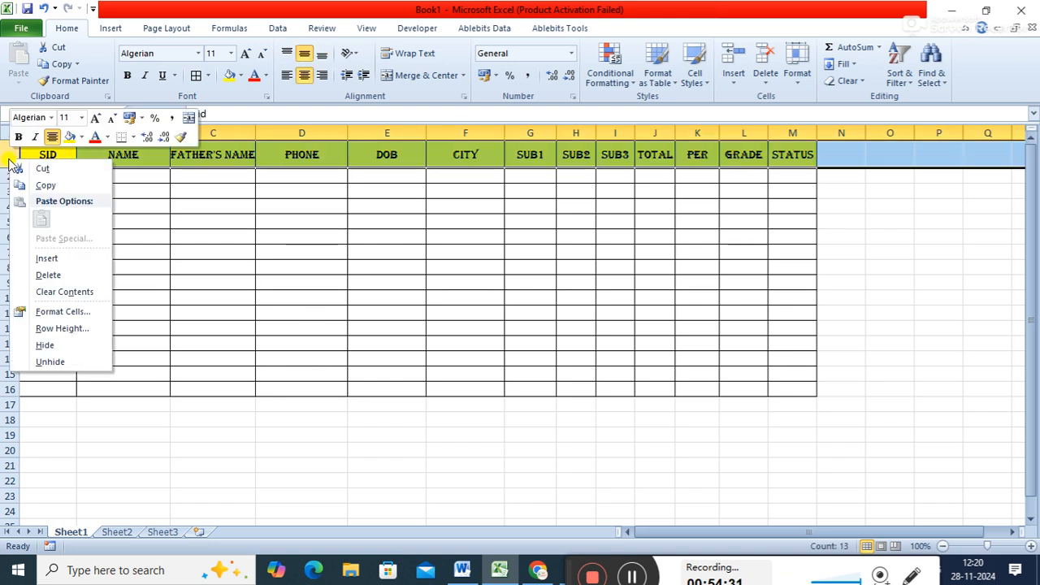
pyautogui.click(41, 257)
pyautogui.moveTo(9, 155); pyautogui.dragTo(10, 173)
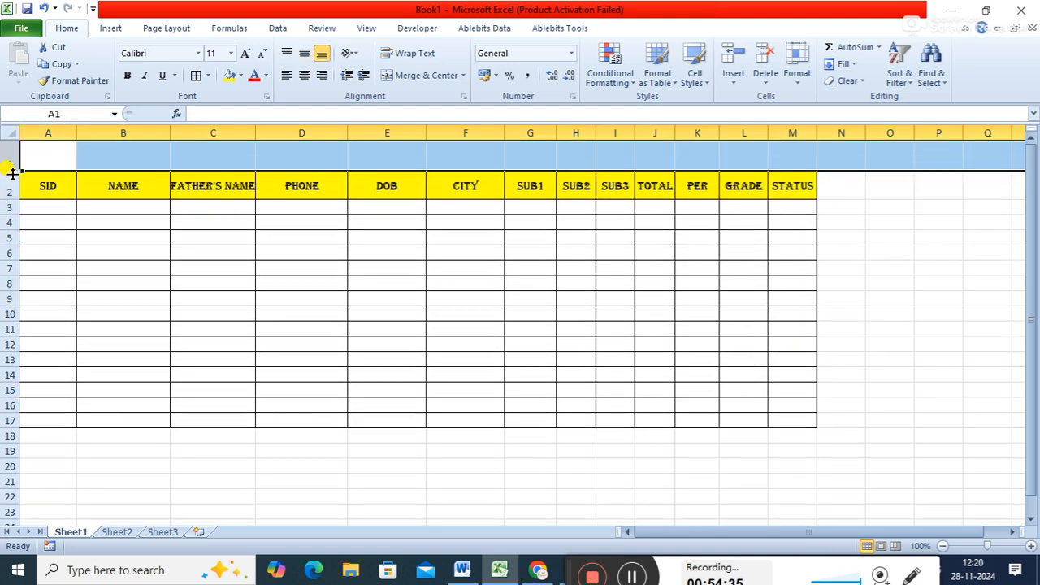
pyautogui.click(190, 156)
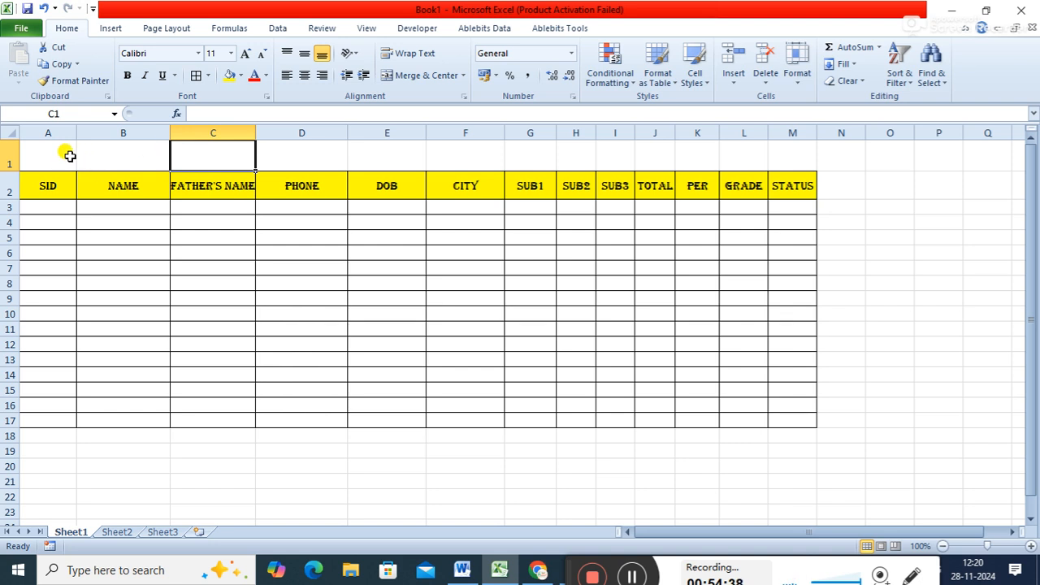
# - Merge and centre cells A1 to M1 and enter the title "grade card"
pyautogui.moveTo(65, 154); pyautogui.dragTo(801, 163)
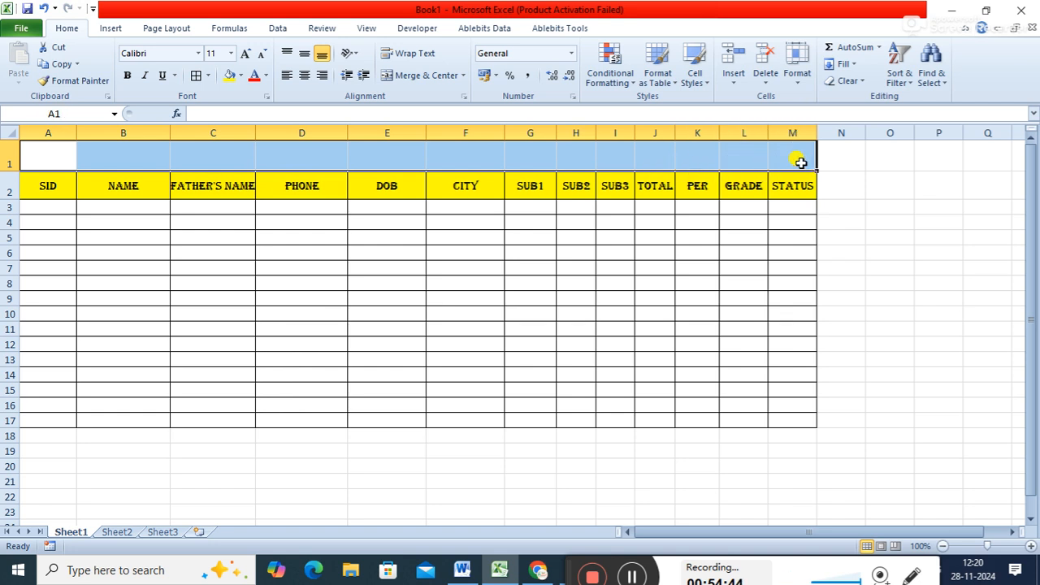
pyautogui.click(429, 76)
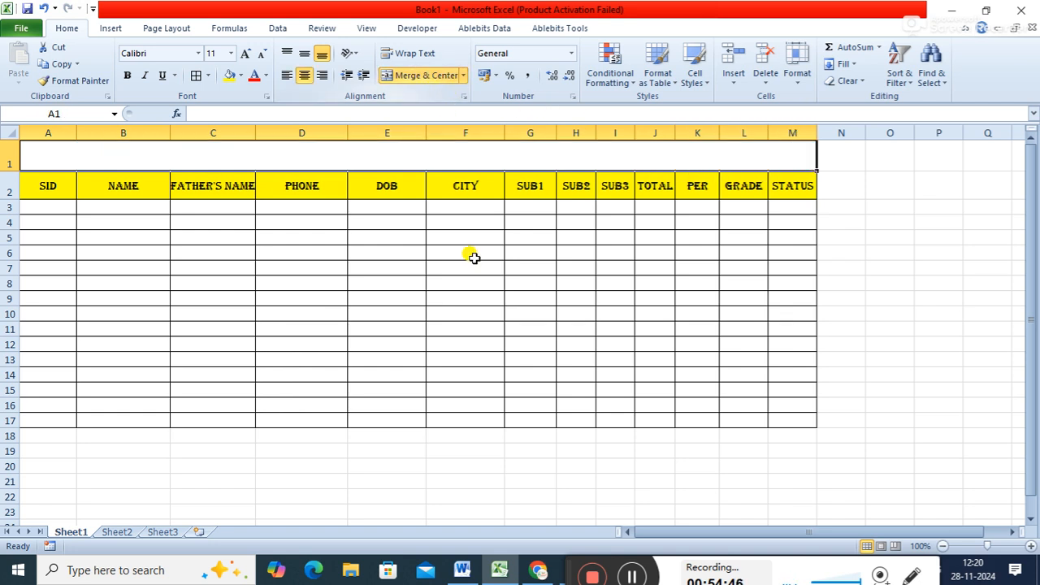
pyautogui.write('gr')
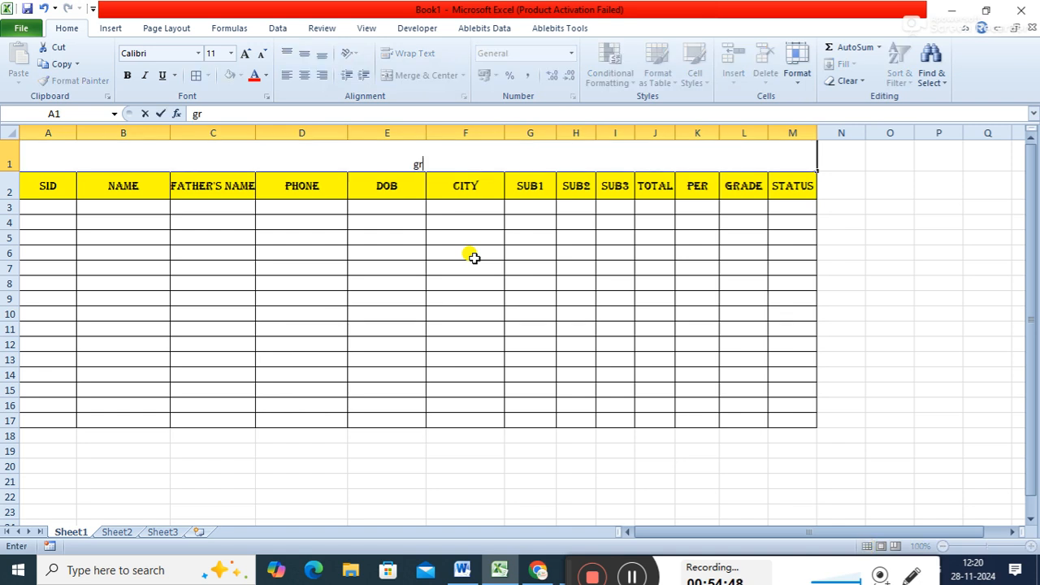
pyautogui.write('ade card')
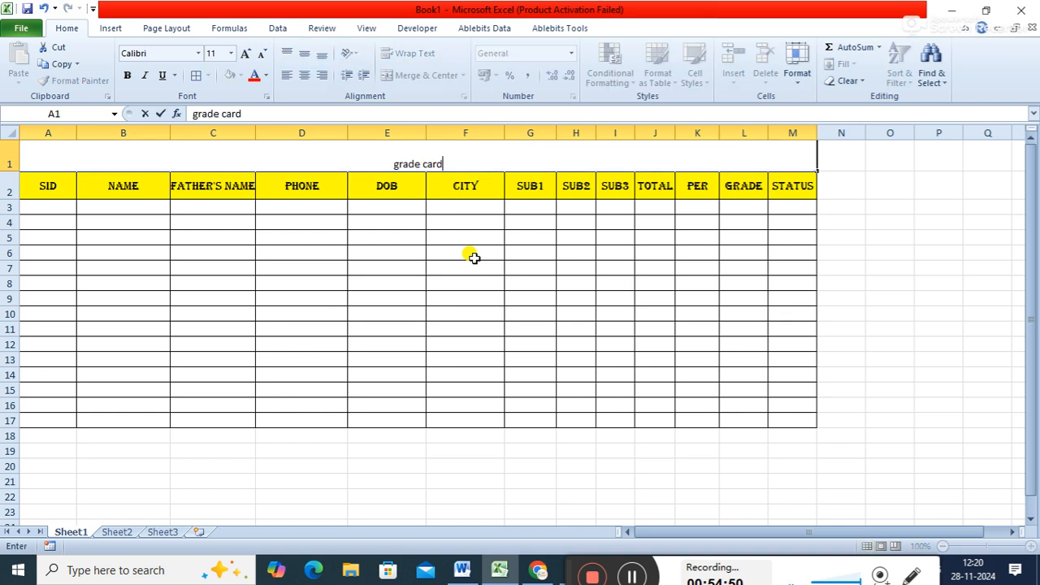
pyautogui.press('Return')
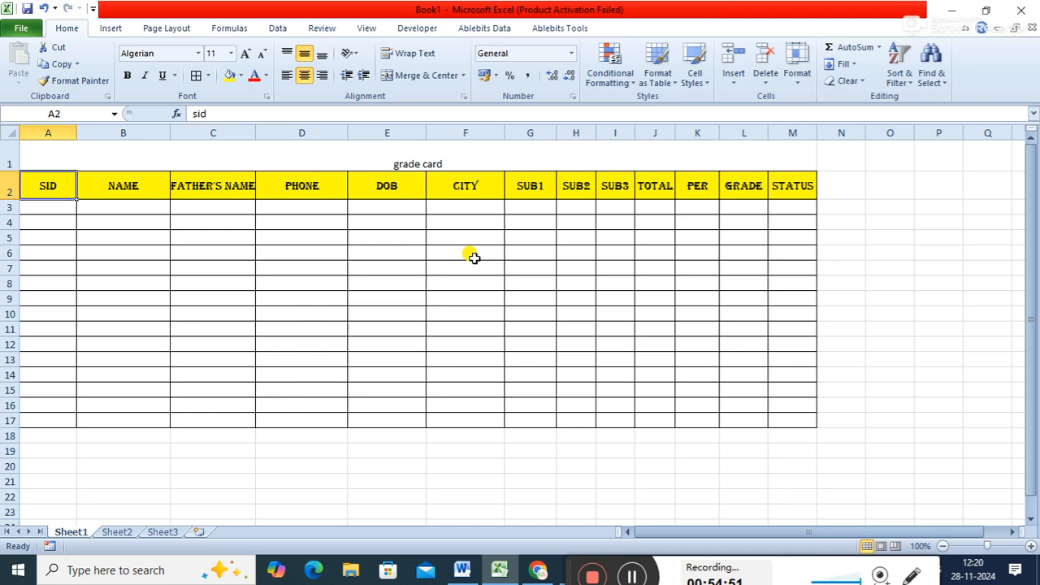
# - Format the grade card title in the Algerian font at size 20
pyautogui.click(418, 143)
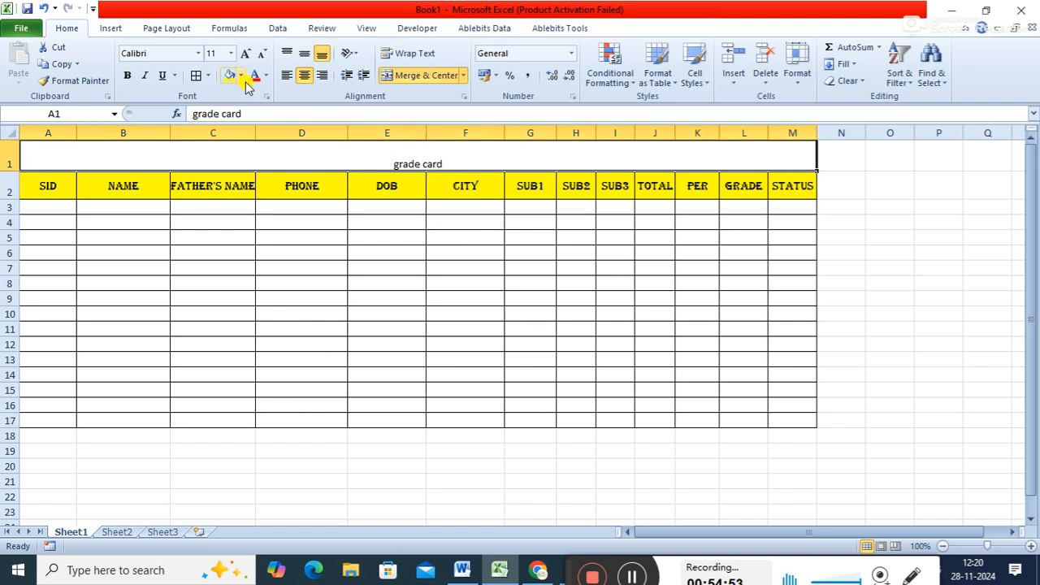
pyautogui.click(166, 53)
pyautogui.write('Algerian')
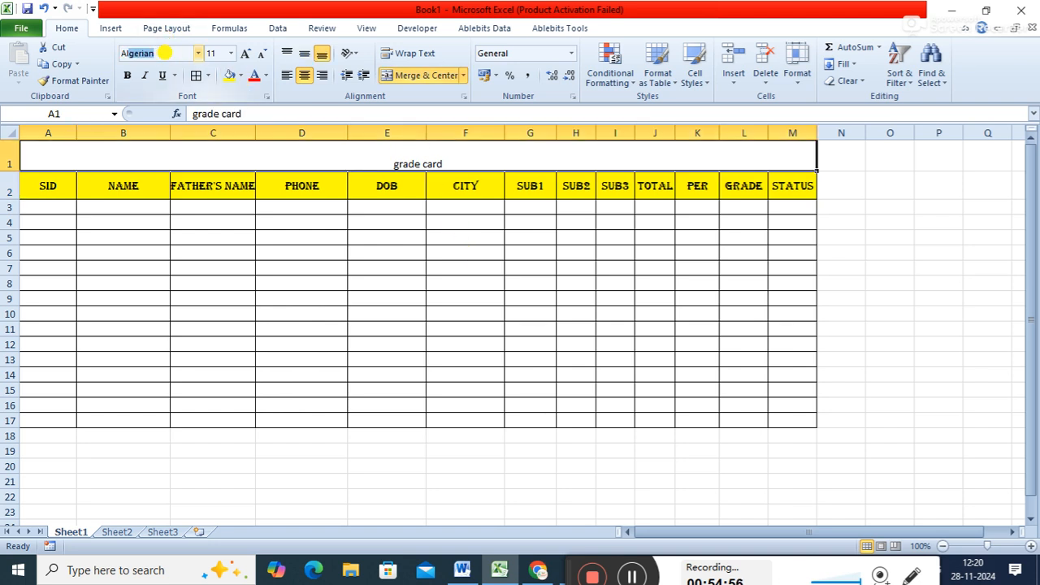
pyautogui.press('Return')
pyautogui.click(245, 54)
pyautogui.click(245, 53)
pyautogui.click(245, 54)
pyautogui.click(245, 53)
pyautogui.click(247, 54)
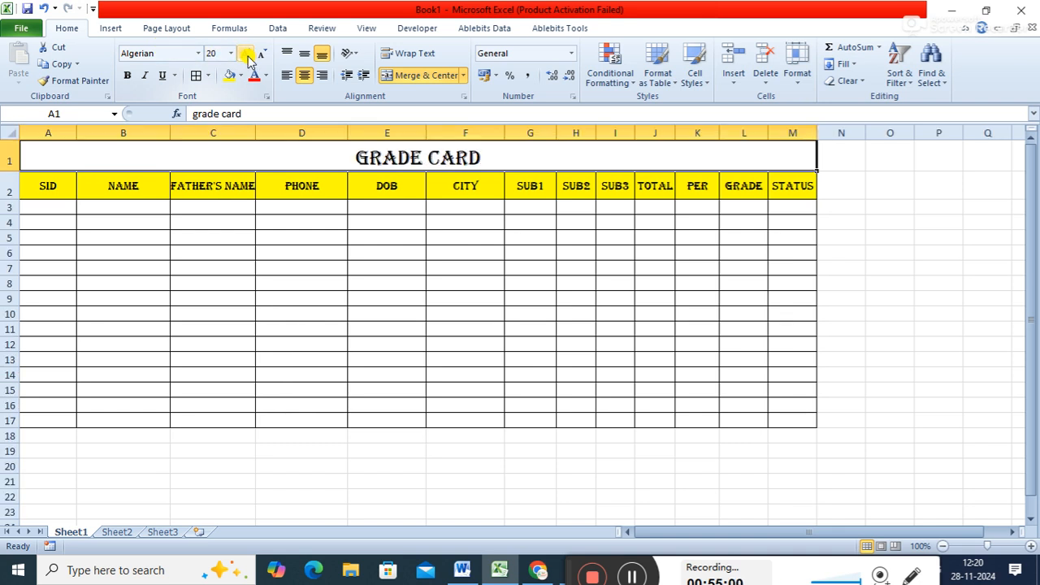
# - Fill the merged title cell with the standard Light Green colour and clear the selection
pyautogui.click(241, 74)
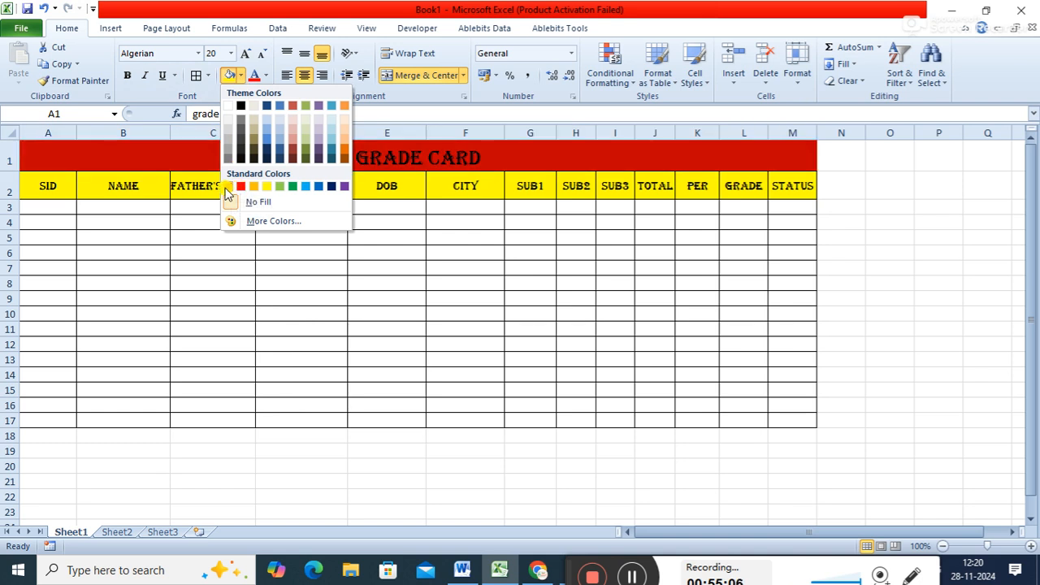
pyautogui.click(282, 193)
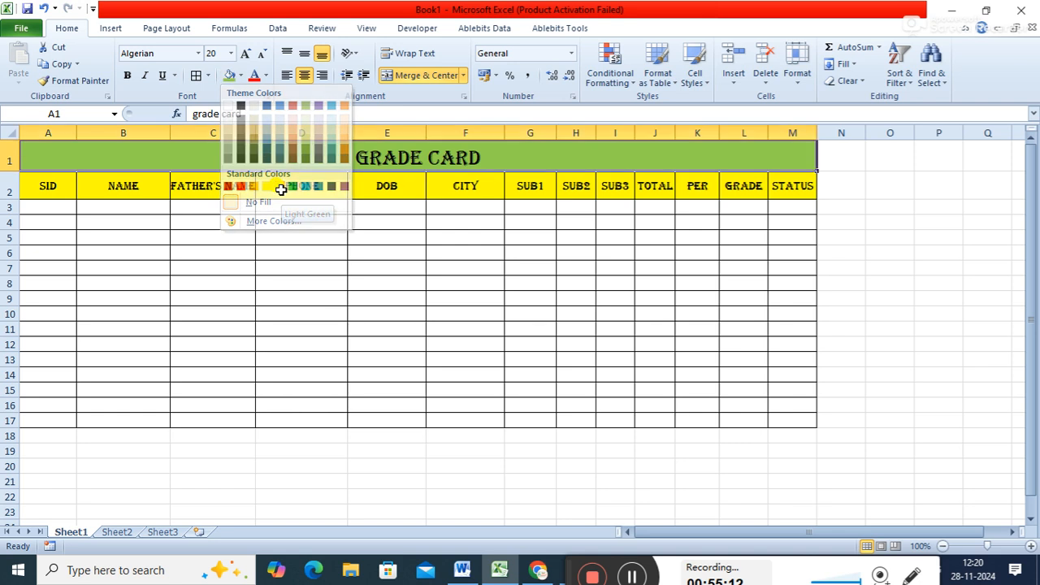
pyautogui.click(327, 331)
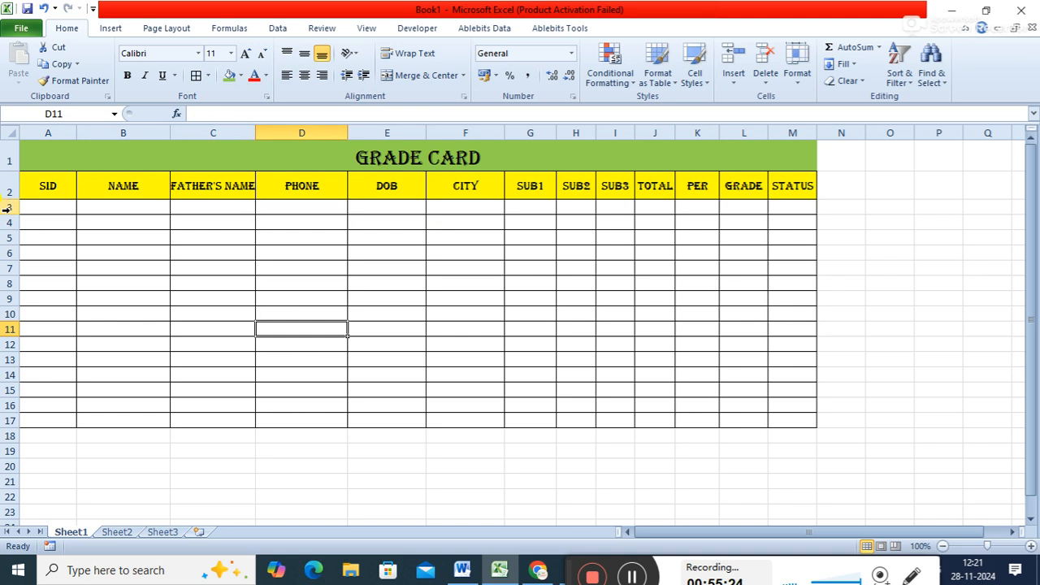
# - Make rows 3 to 17 taller, and widen the name, father's name, phone, sub2, sub3, total and per columns
pyautogui.moveTo(8, 208); pyautogui.dragTo(10, 389)
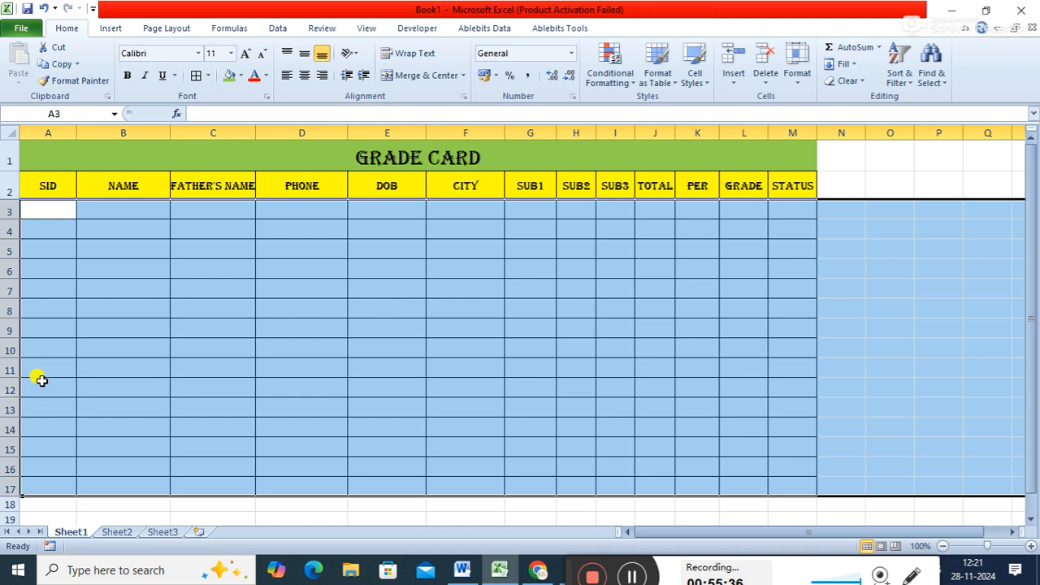
pyautogui.click(130, 316)
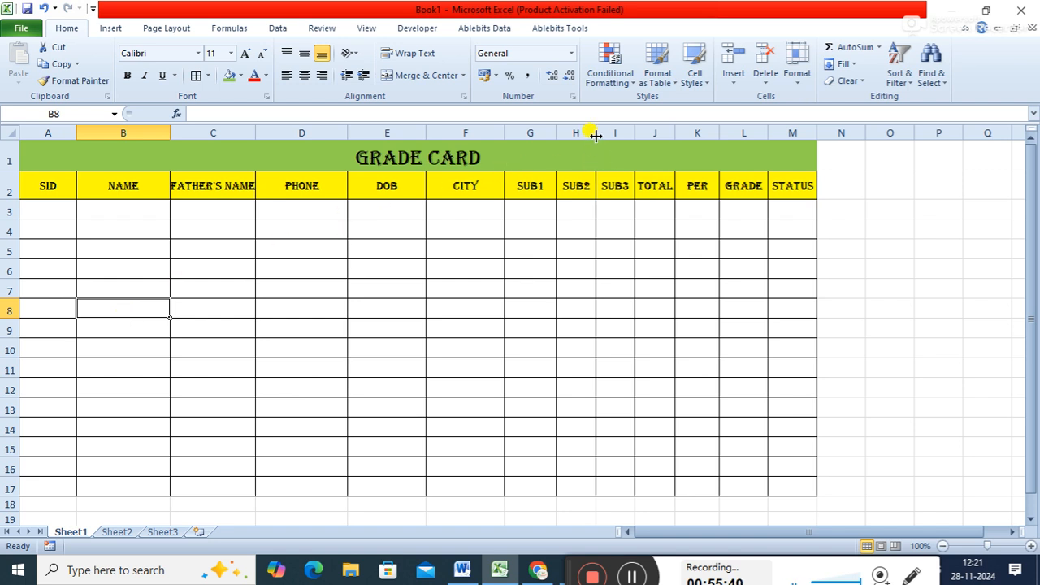
pyautogui.moveTo(596, 136); pyautogui.dragTo(747, 133)
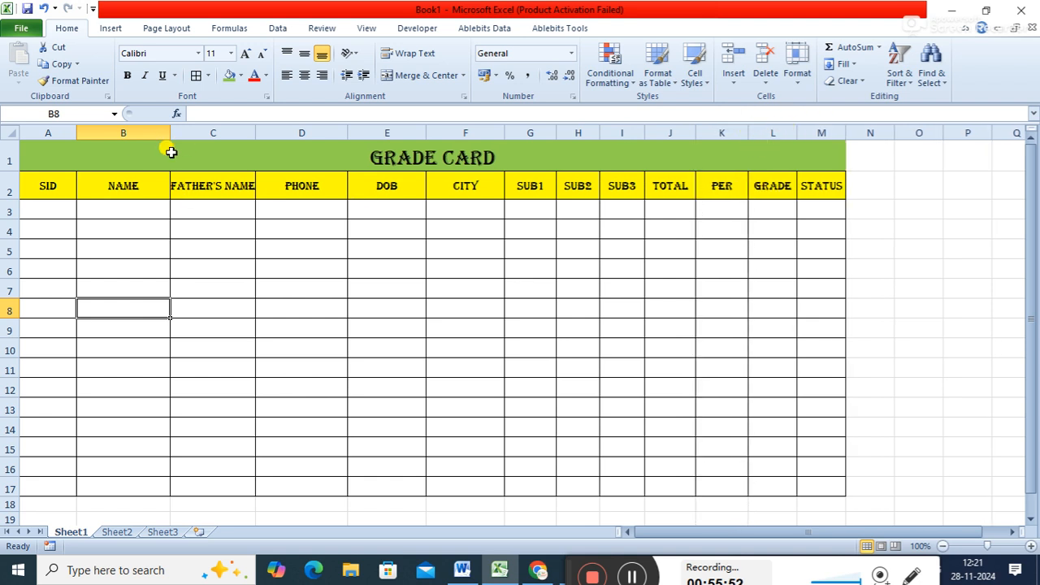
pyautogui.moveTo(172, 131); pyautogui.dragTo(190, 131)
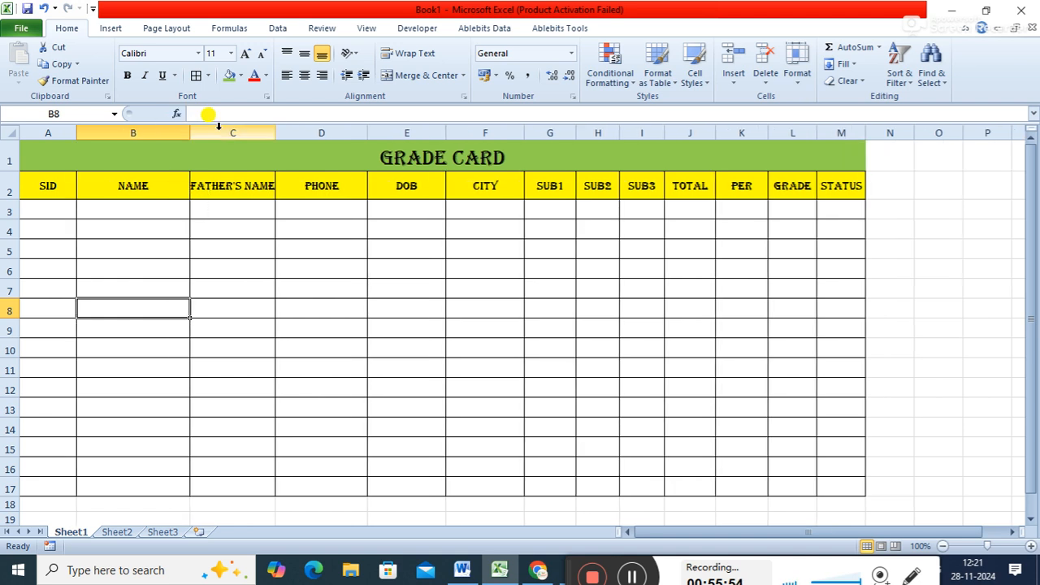
pyautogui.moveTo(277, 132); pyautogui.dragTo(325, 132)
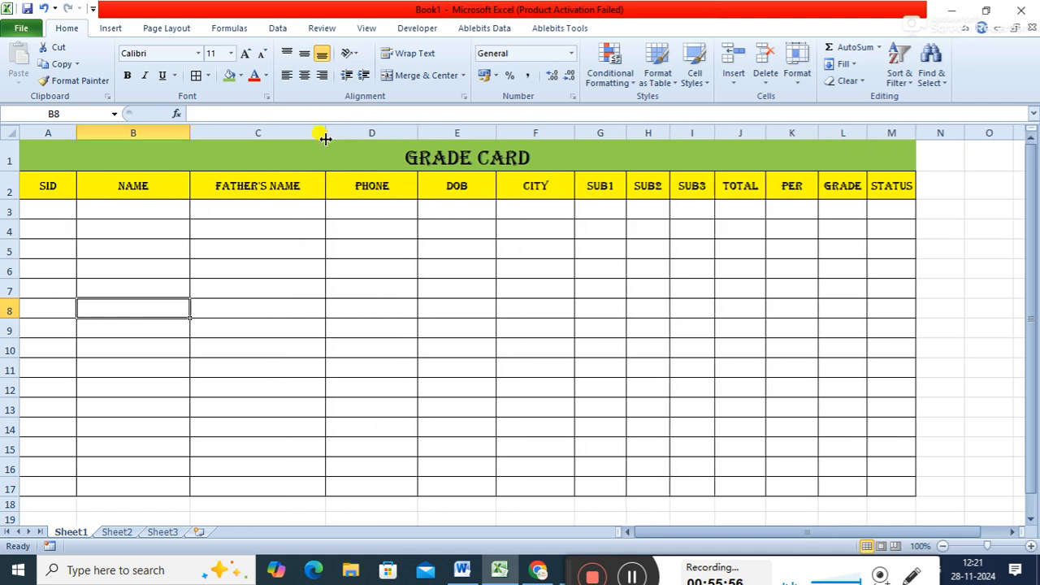
pyautogui.moveTo(419, 133); pyautogui.dragTo(434, 132)
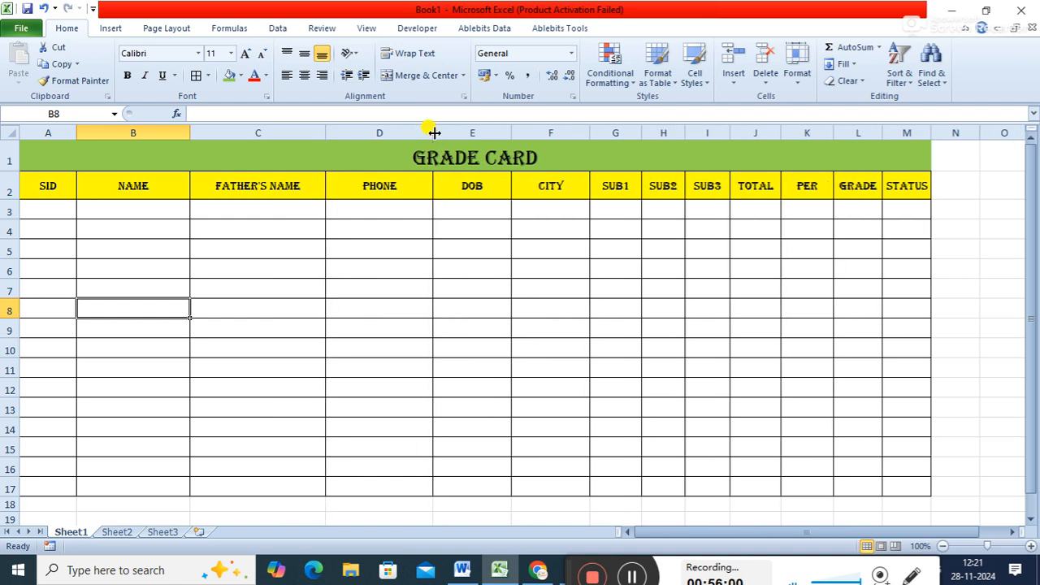
pyautogui.click(169, 232)
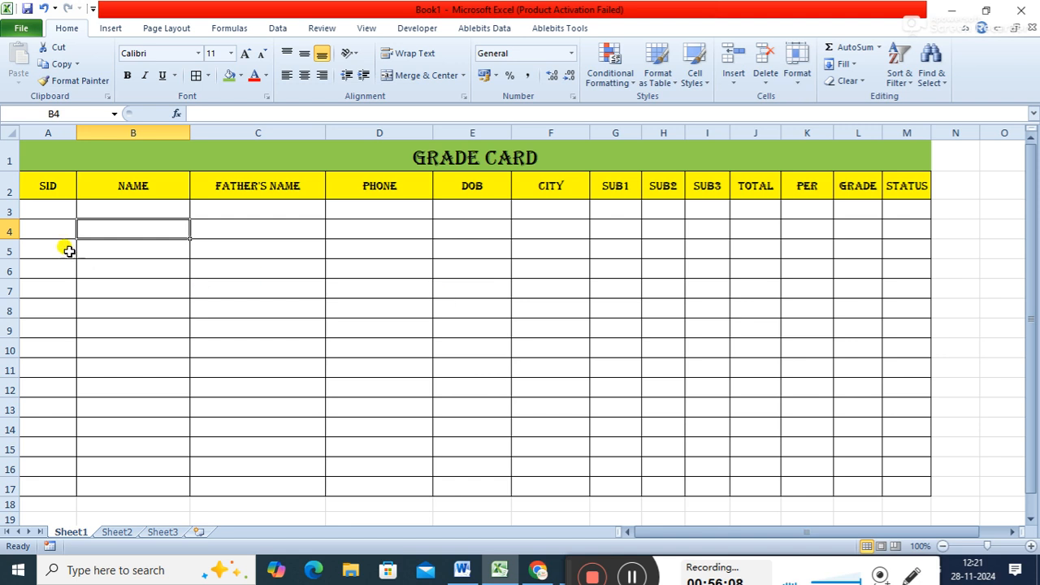
# - Enter the formula =SUM(G3:I3) in the total cell J3 to add the three subject marks
pyautogui.click(55, 208)
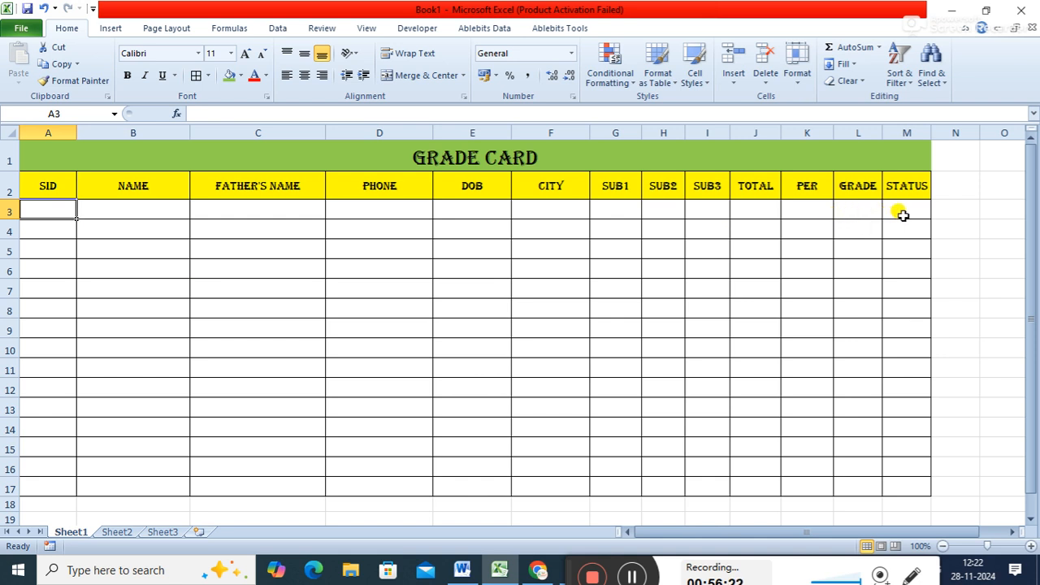
pyautogui.click(757, 212)
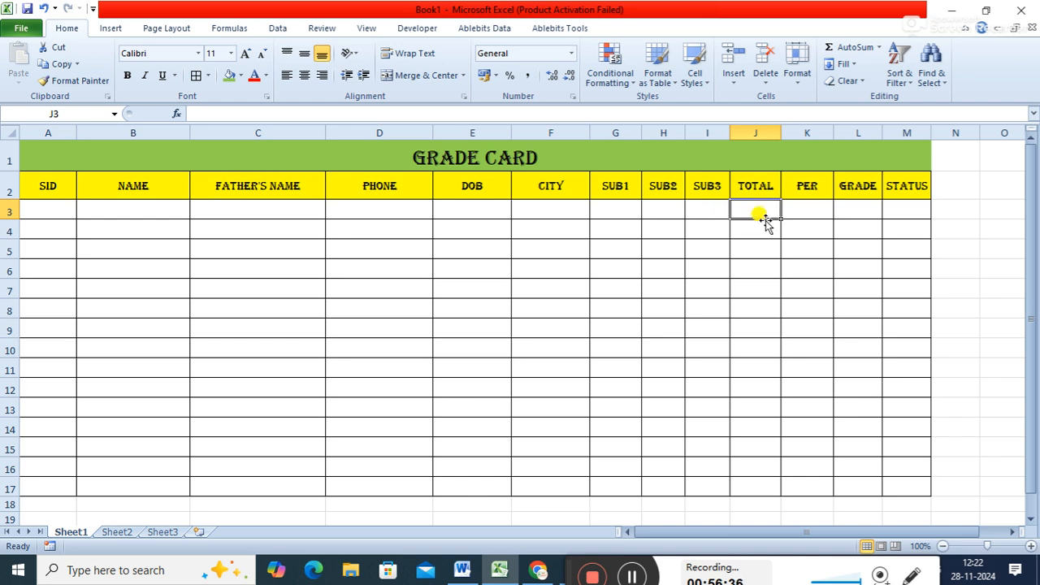
pyautogui.write('=')
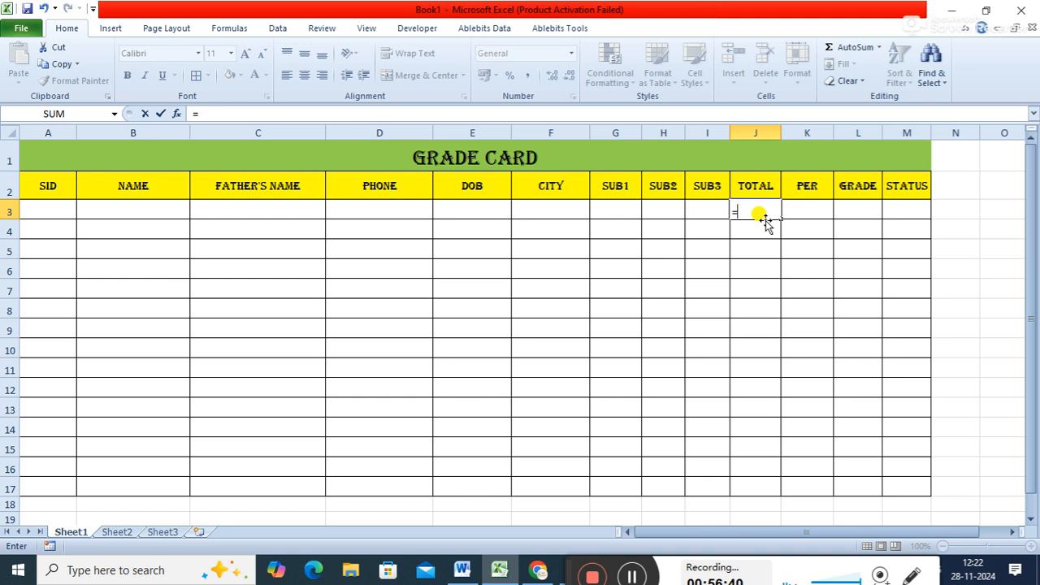
pyautogui.write('sm')
pyautogui.press('BackSpace')
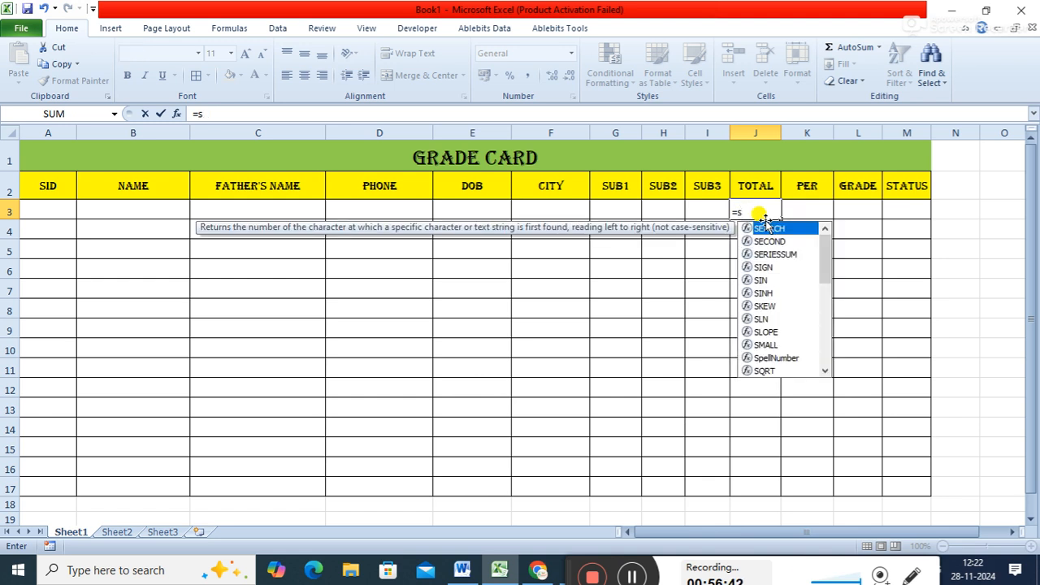
pyautogui.write('um')
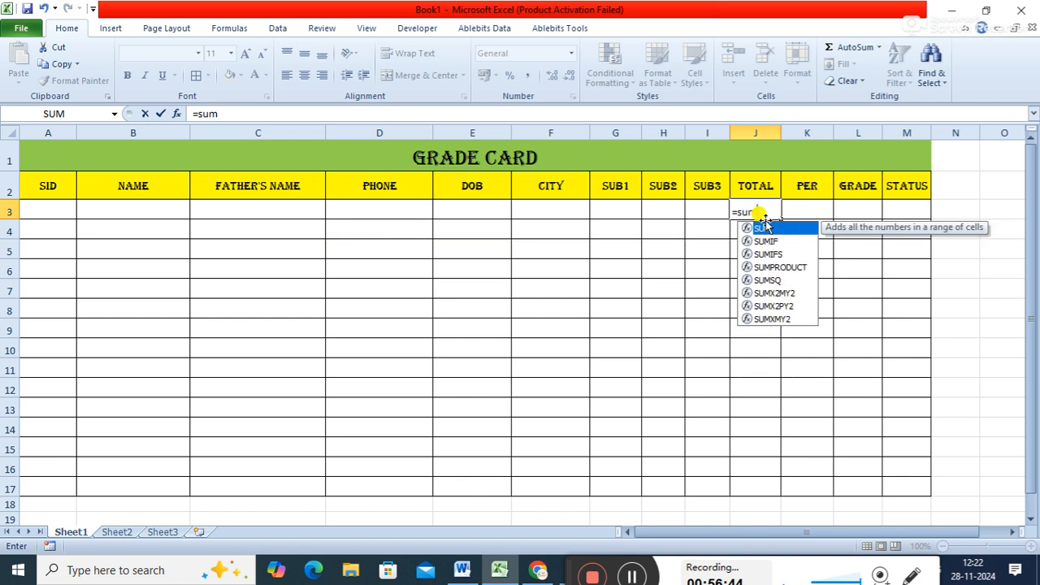
pyautogui.write('(')
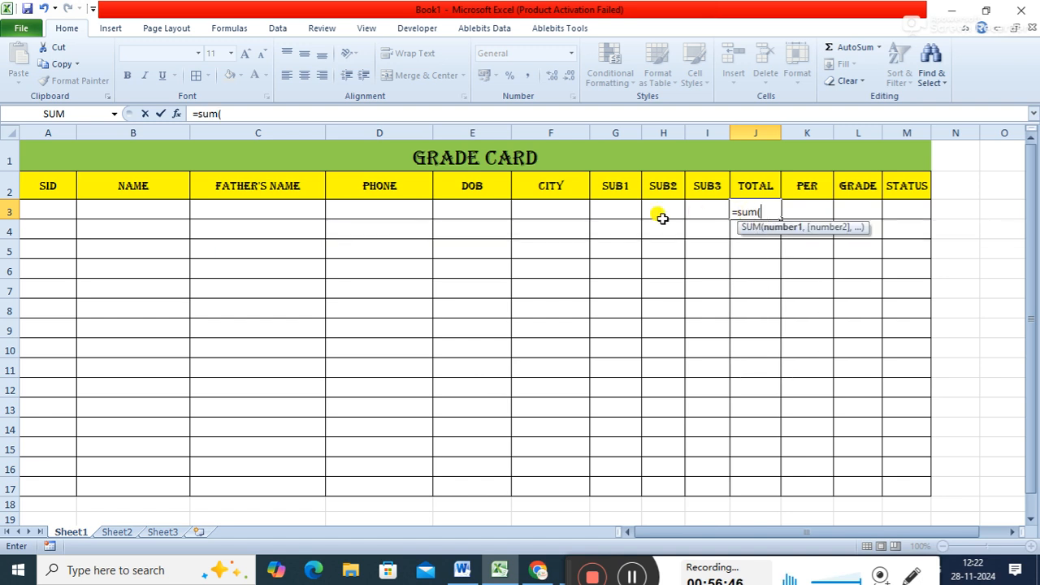
pyautogui.click(618, 210)
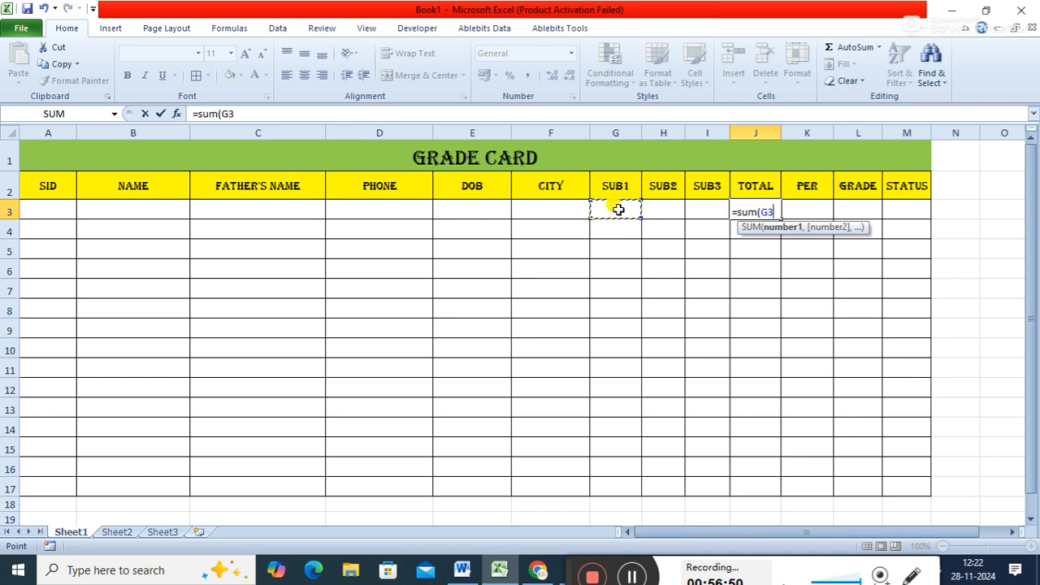
pyautogui.press('F8')
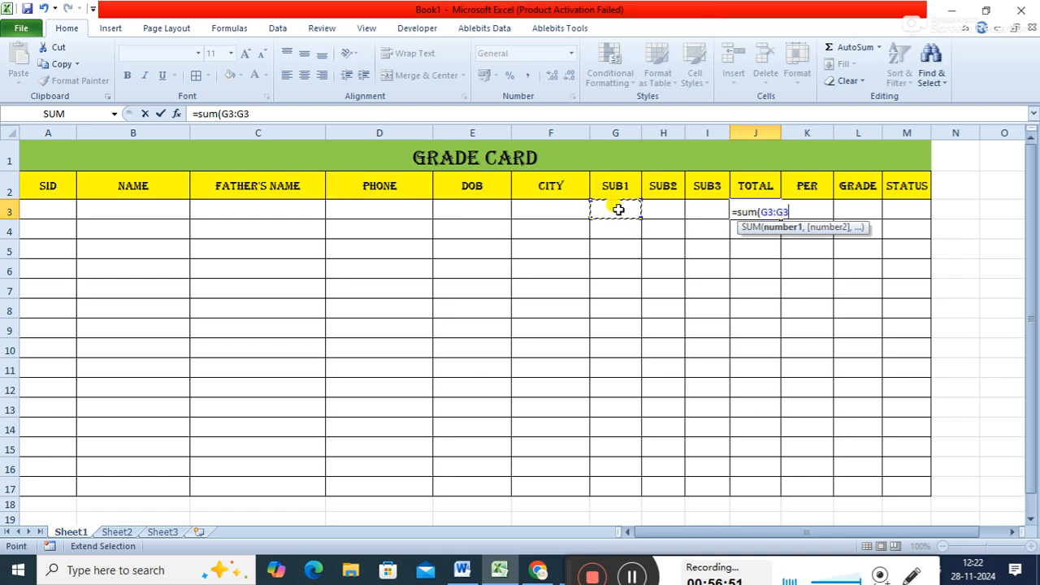
pyautogui.click(707, 211)
pyautogui.write(')')
pyautogui.press('Return')
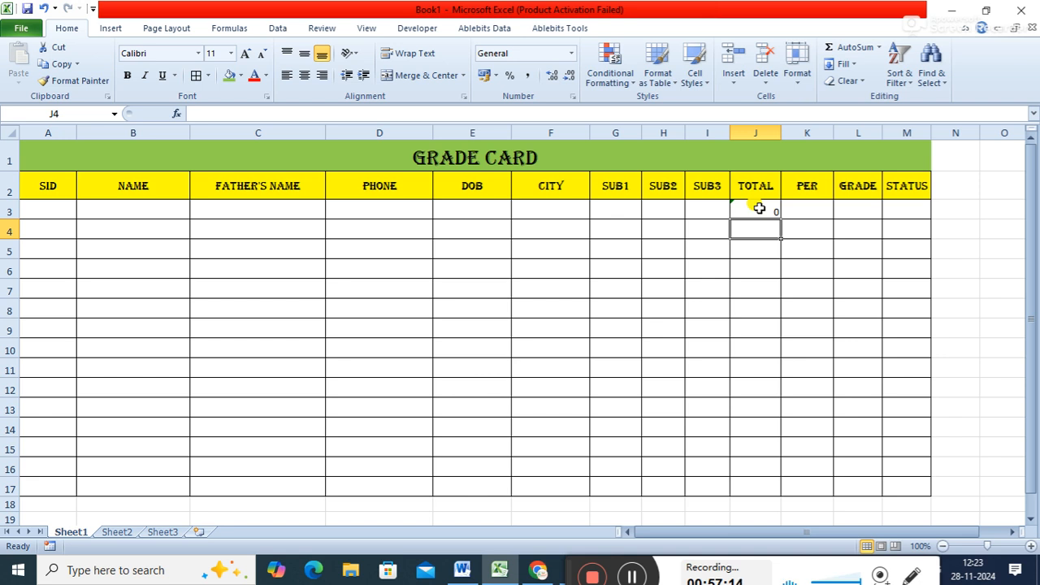
# - Enter trial marks 67, 72 and 83 in the sub1, sub2 and sub3 cells of row 3
pyautogui.click(625, 211)
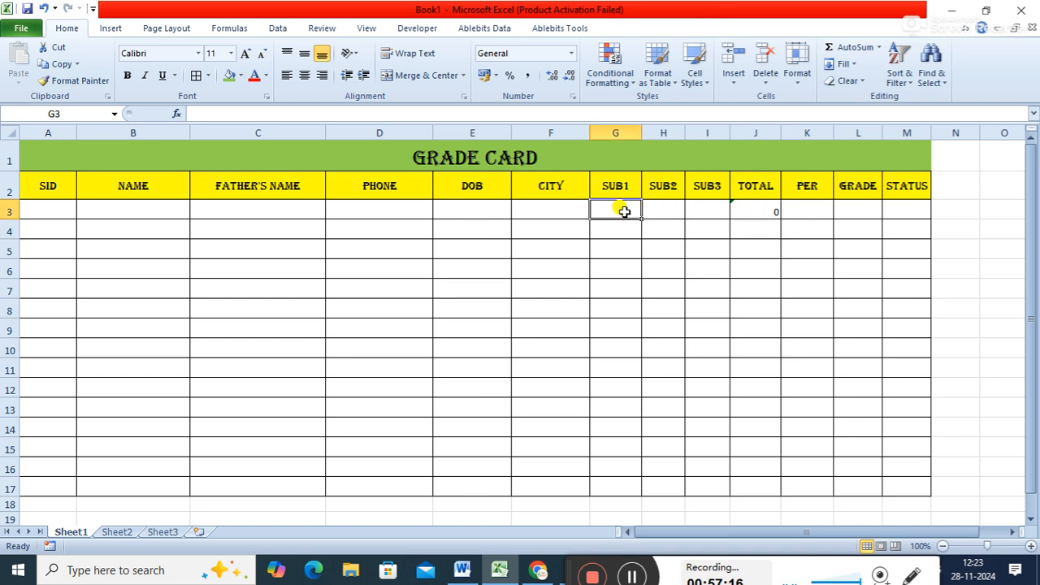
pyautogui.write('67')
pyautogui.press('Tab')
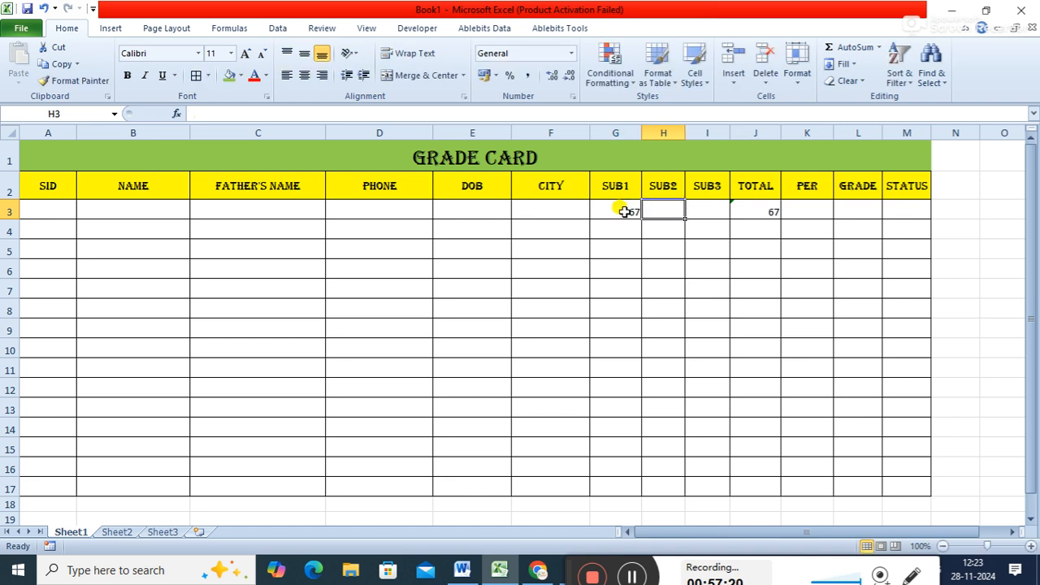
pyautogui.write('72')
pyautogui.press('Tab')
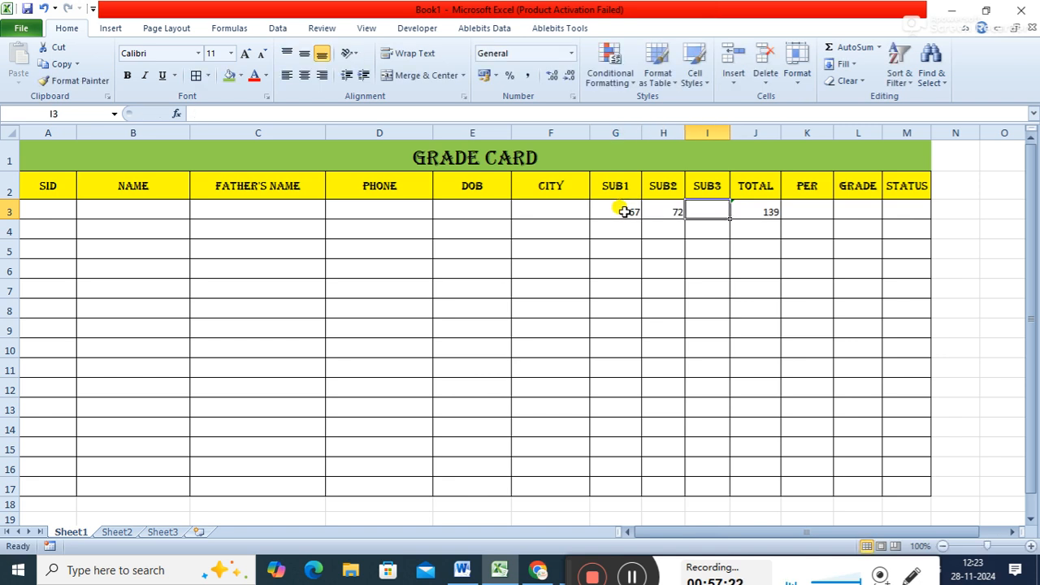
pyautogui.write('83')
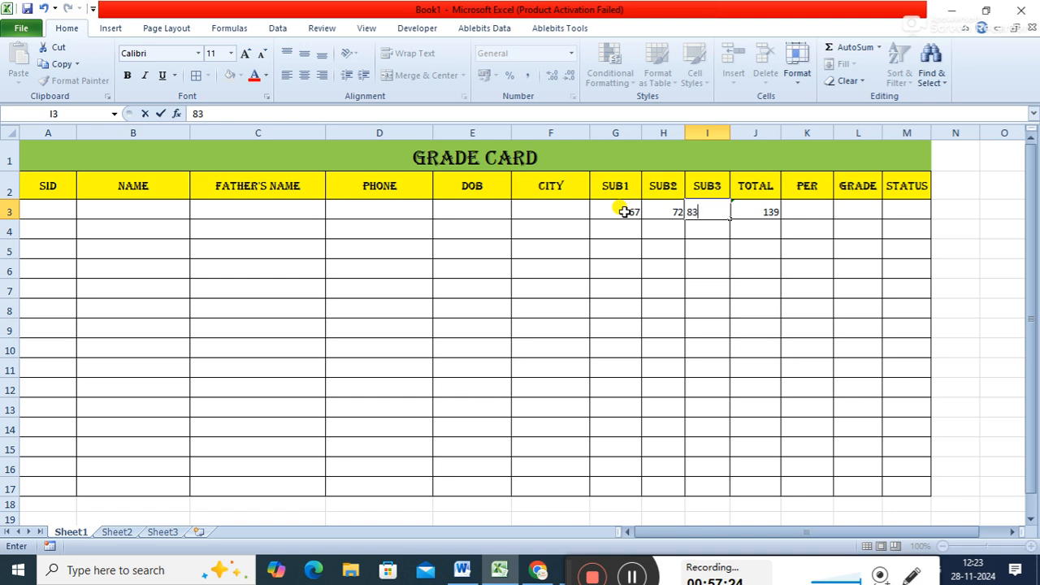
pyautogui.press('Tab')
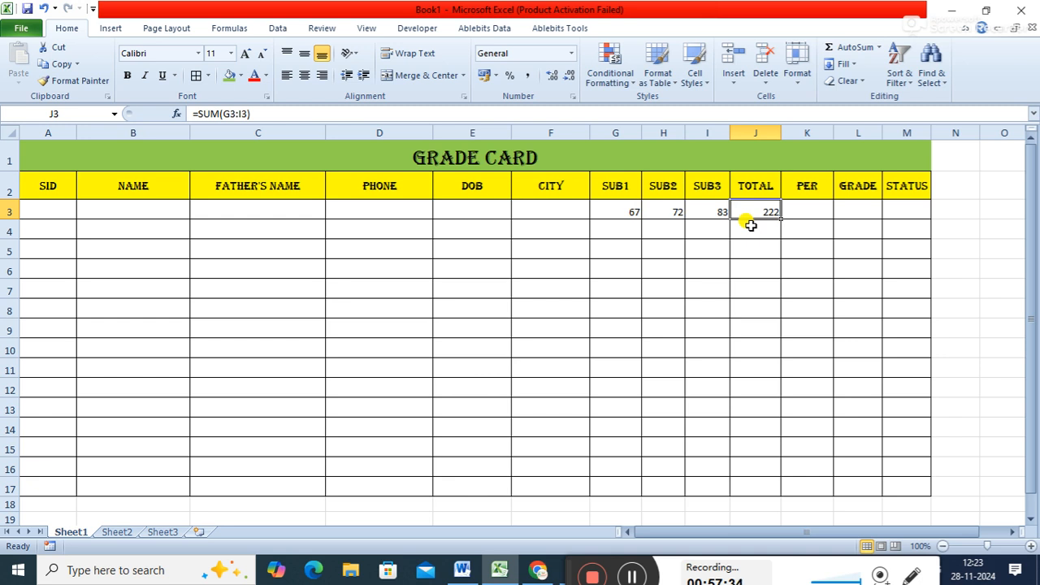
# - Clear the trial marks from the sub3, sub2 and sub1 cells of row 3
pyautogui.click(709, 210)
pyautogui.press('Delete')
pyautogui.press('Left')
pyautogui.press('Delete')
pyautogui.press('Left')
pyautogui.press('Delete')
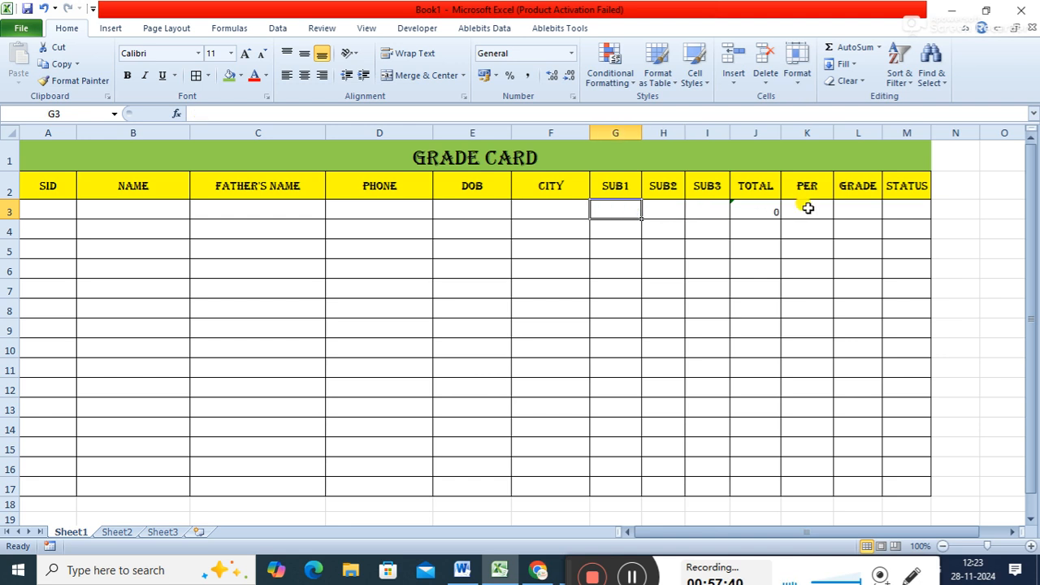
pyautogui.click(773, 212)
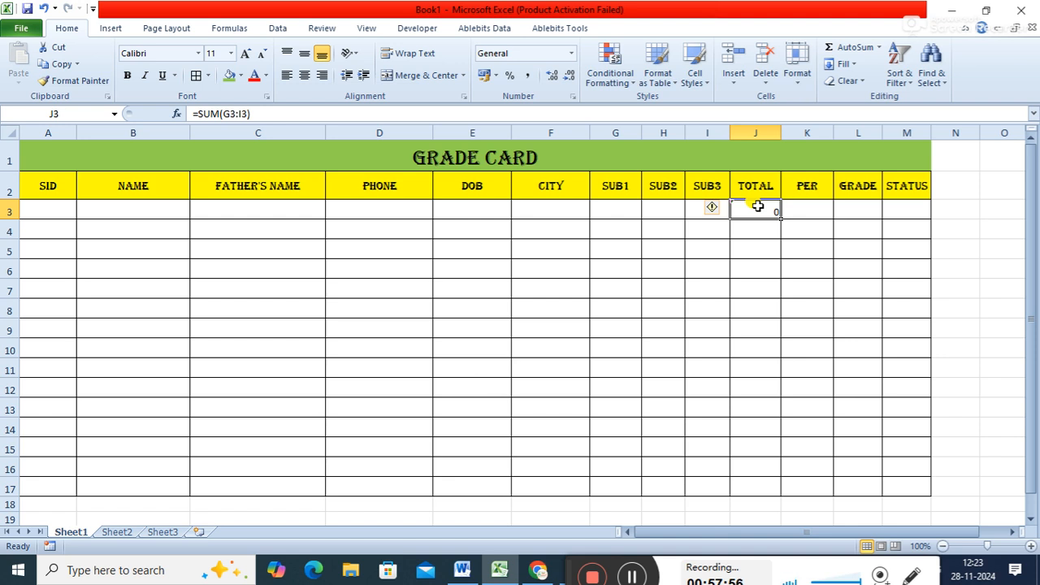
pyautogui.click(198, 114)
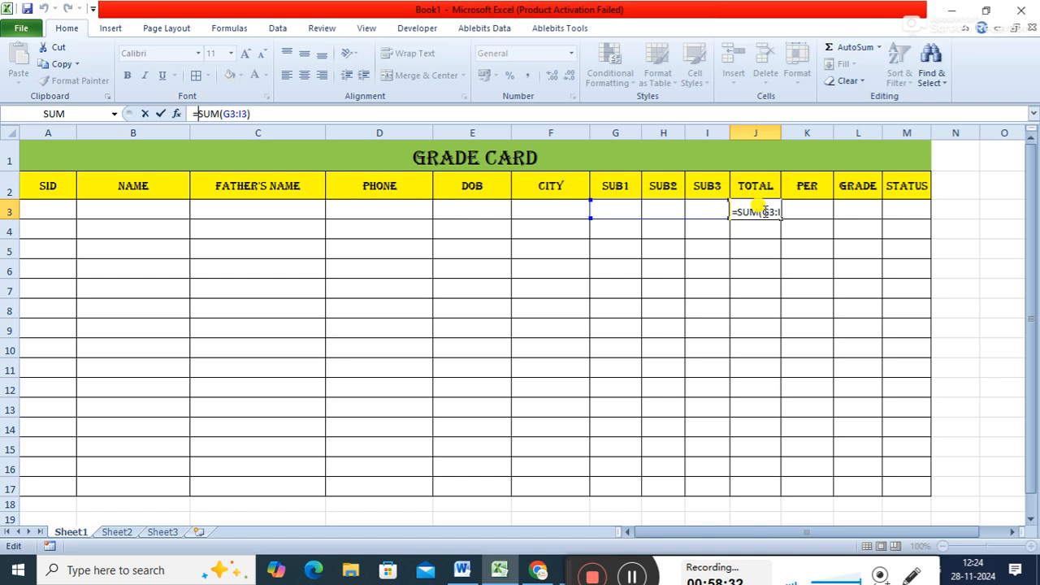
pyautogui.write('if')
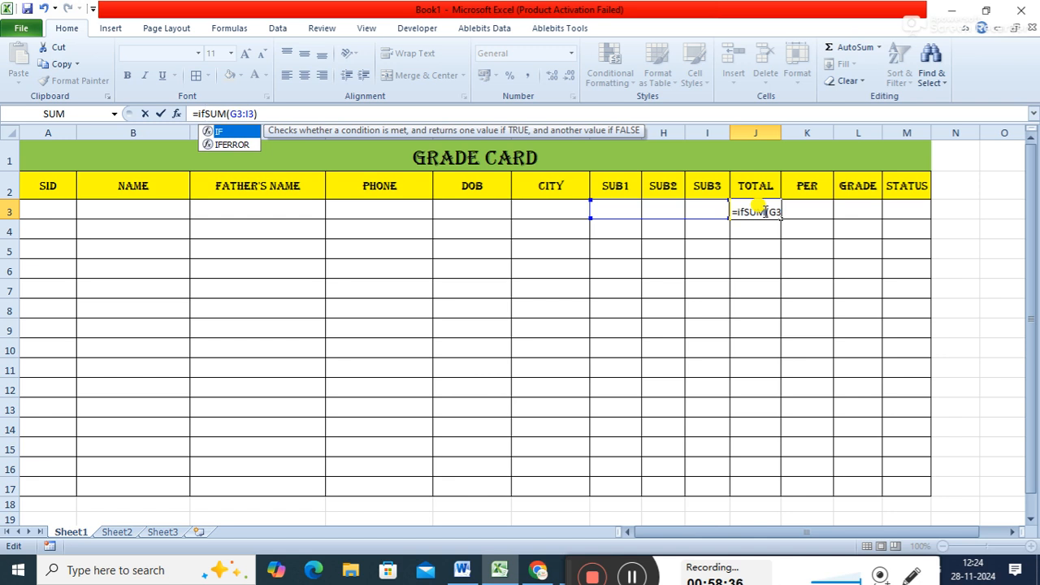
pyautogui.write('(')
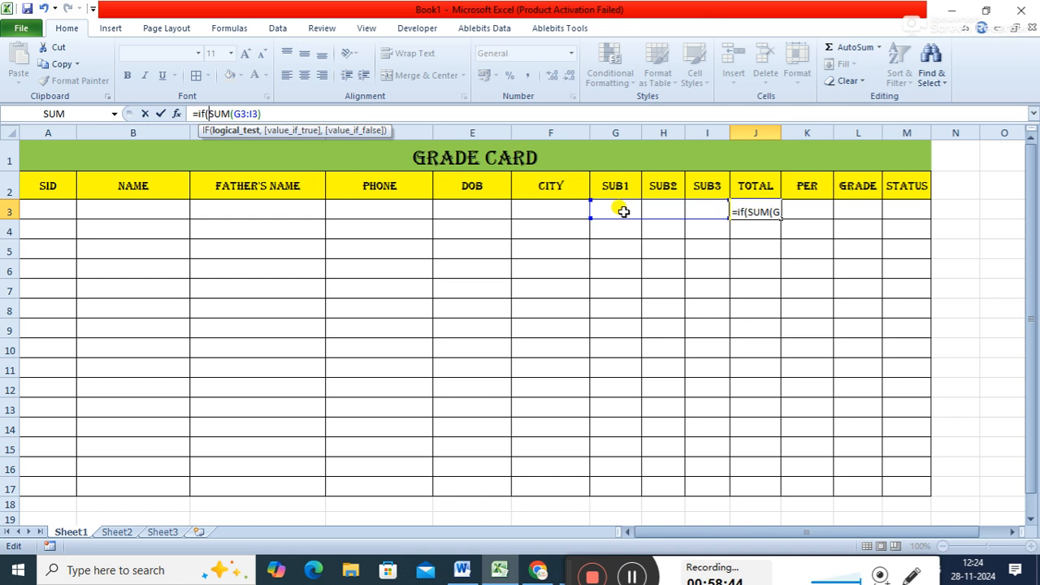
pyautogui.press('BackSpace')
pyautogui.press('BackSpace')
pyautogui.press('BackSpace')
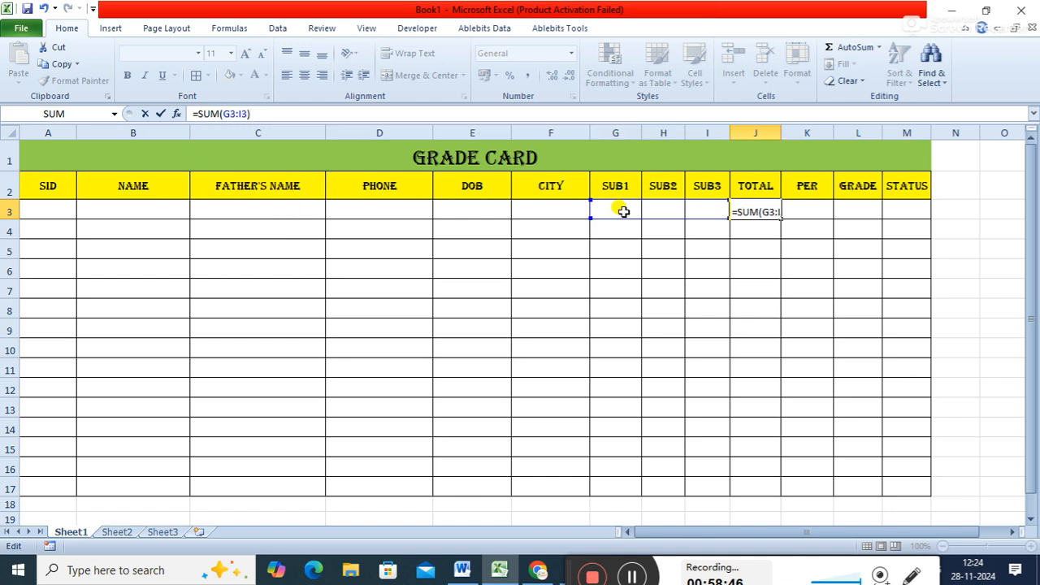
pyautogui.press('Return')
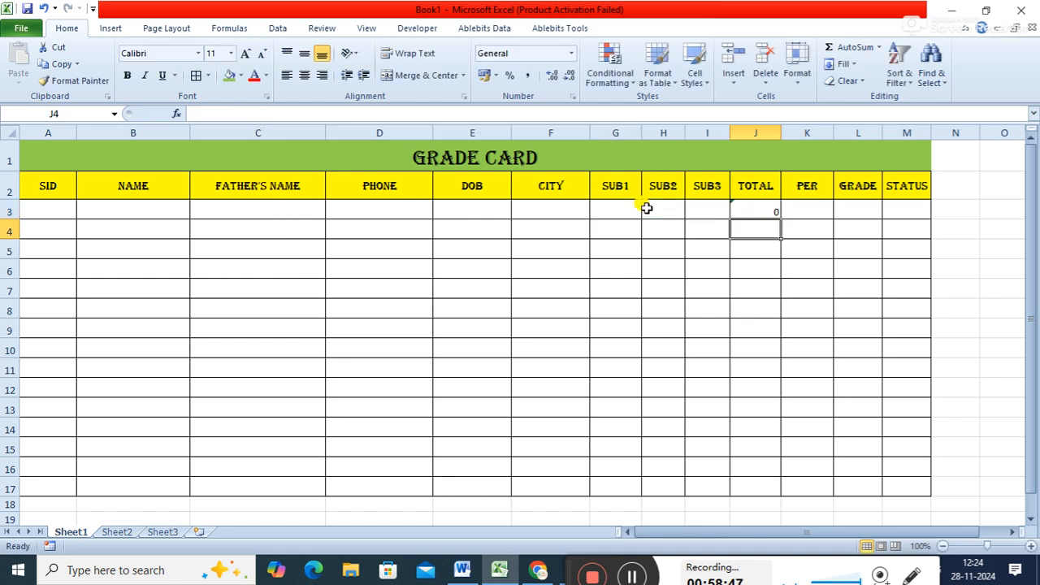
# - Fill the total formula from J3 down the column to row 17
pyautogui.click(767, 214)
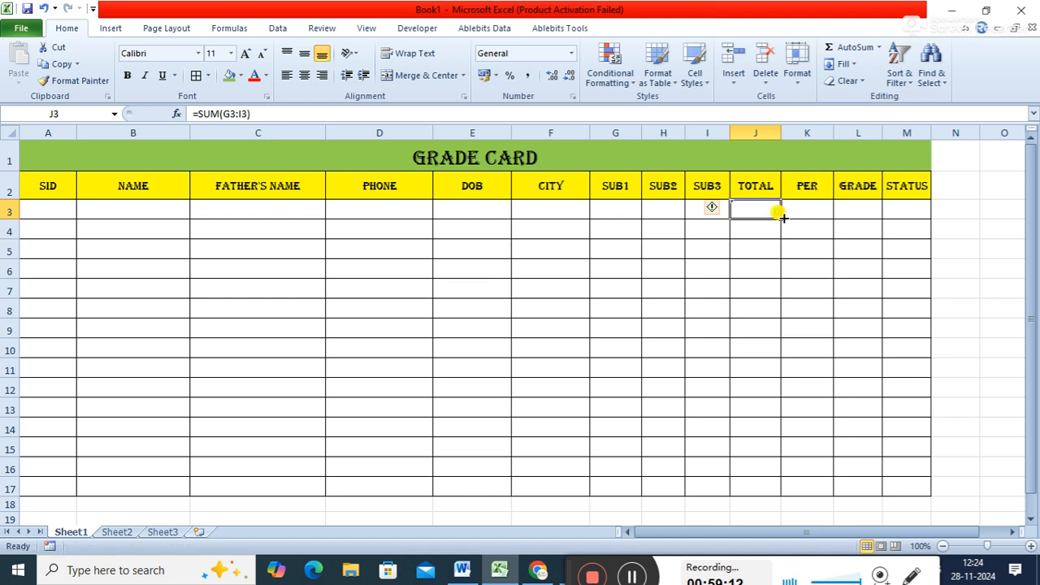
pyautogui.moveTo(782, 217); pyautogui.dragTo(734, 501)
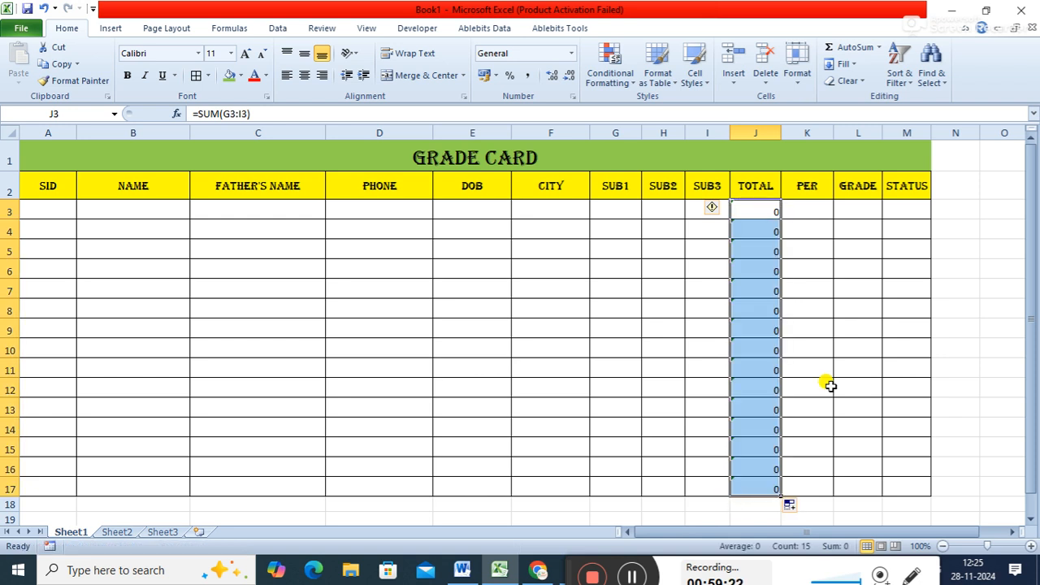
# - Enter the percentage formula =J3/3 in K3 and fill it down the per column to row 17
pyautogui.click(817, 207)
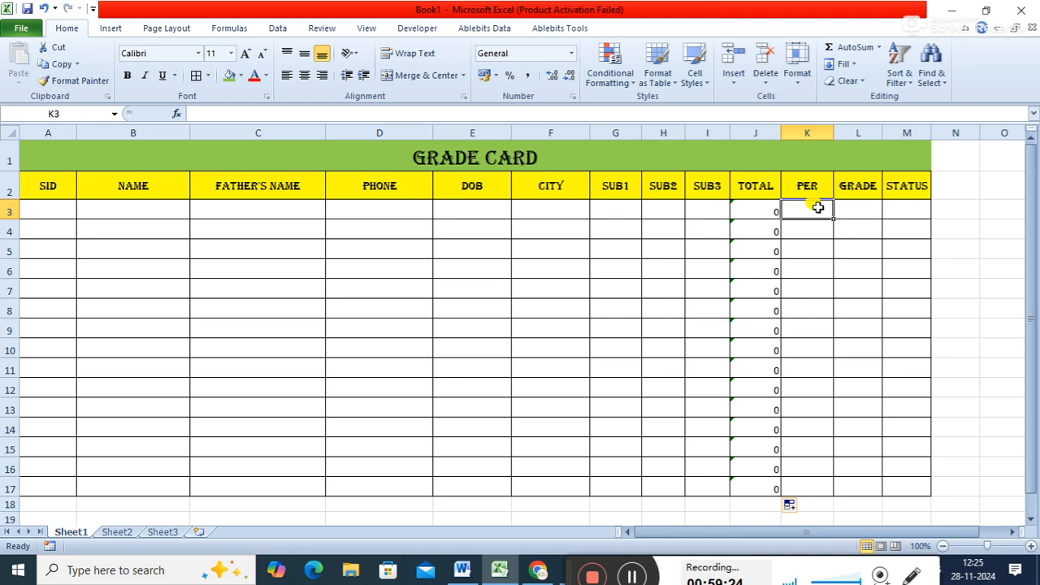
pyautogui.write('=')
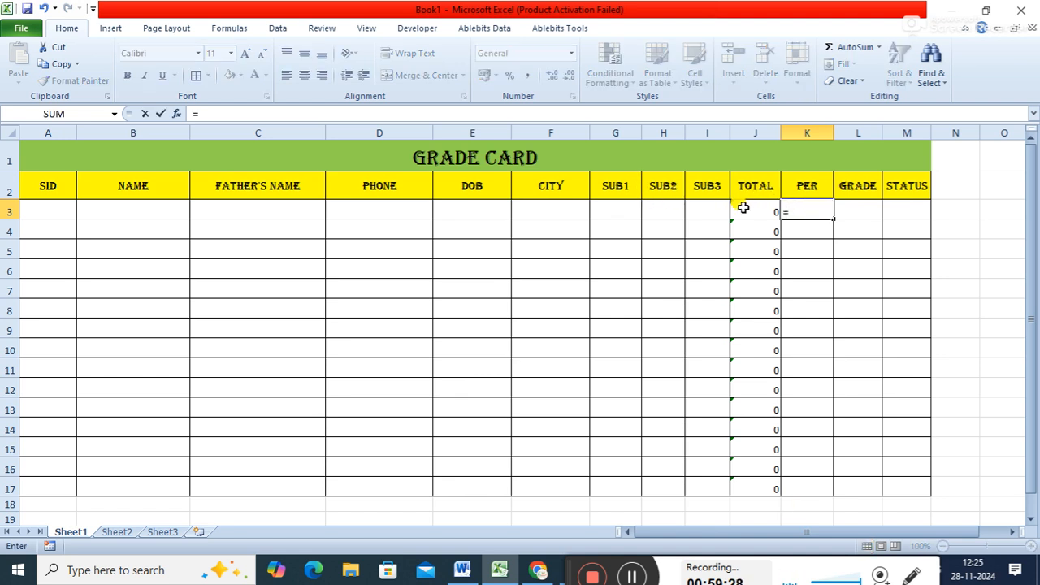
pyautogui.write('j3/3')
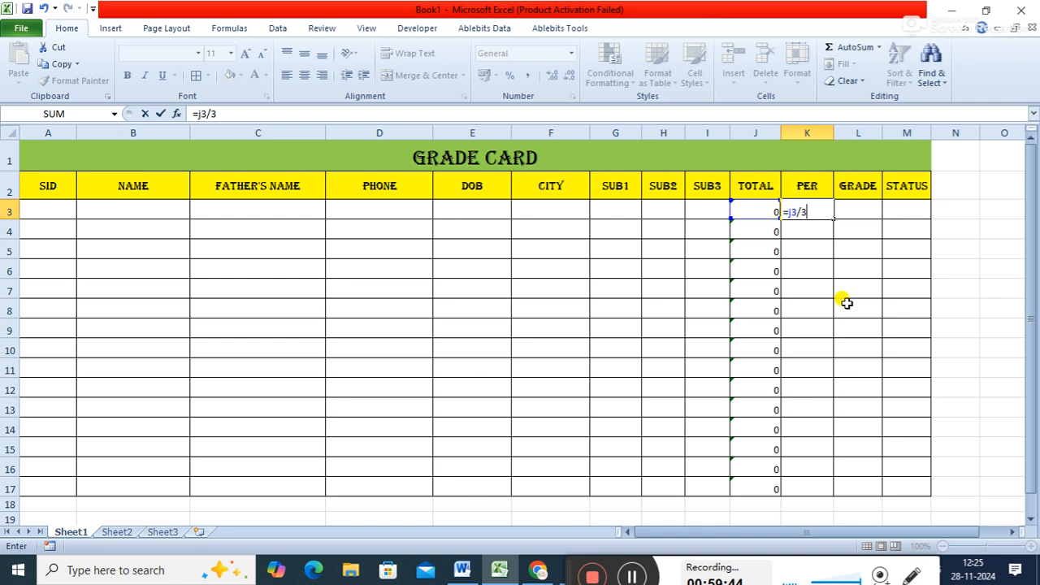
pyautogui.press('Return')
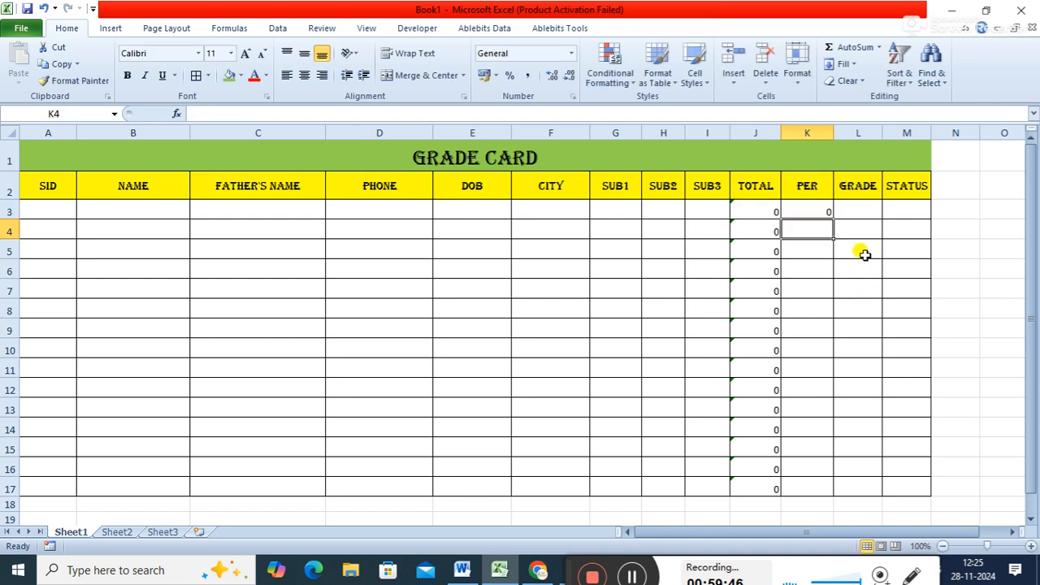
pyautogui.click(824, 208)
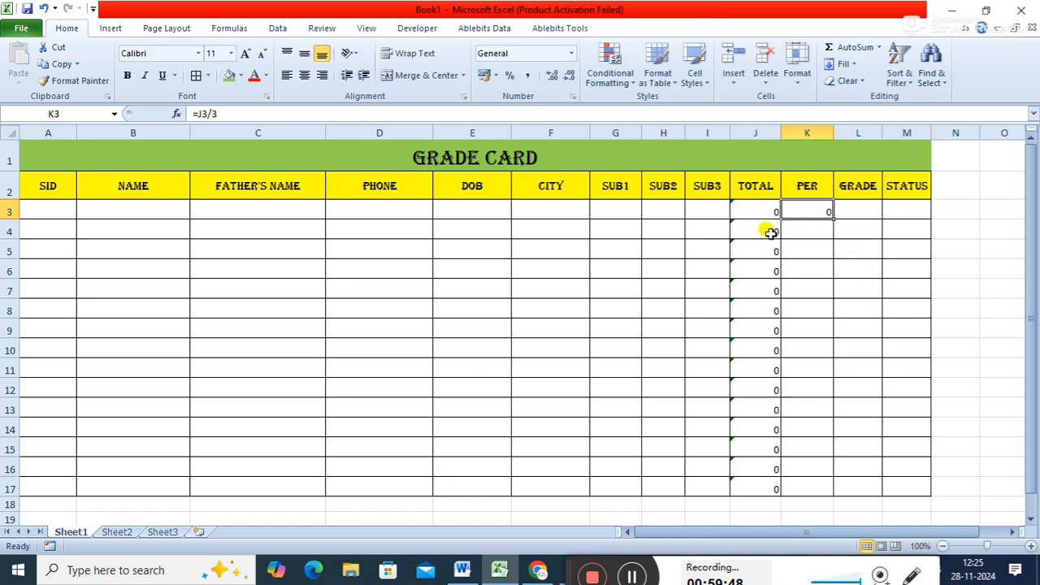
pyautogui.doubleClick(832, 218)
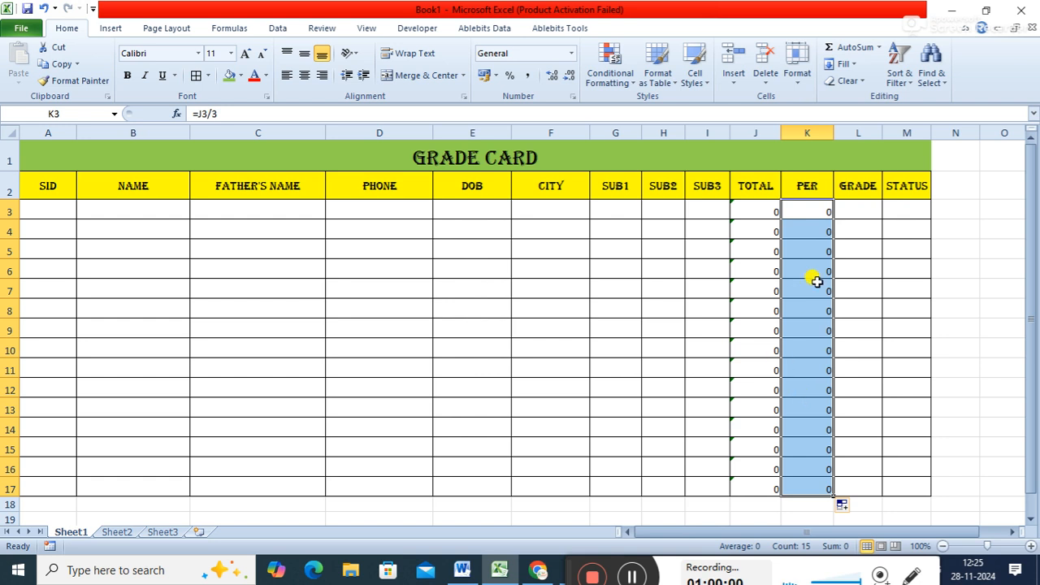
# - Start the grade formula in L3 with =if(K3>=60,"A", using the percentage cell of the same row
pyautogui.click(866, 211)
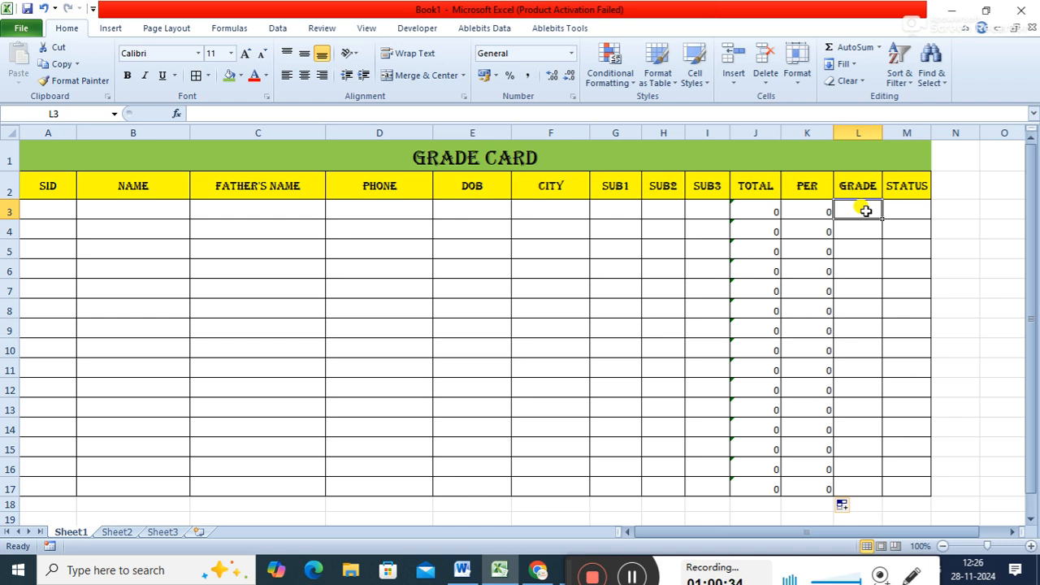
pyautogui.write('=if')
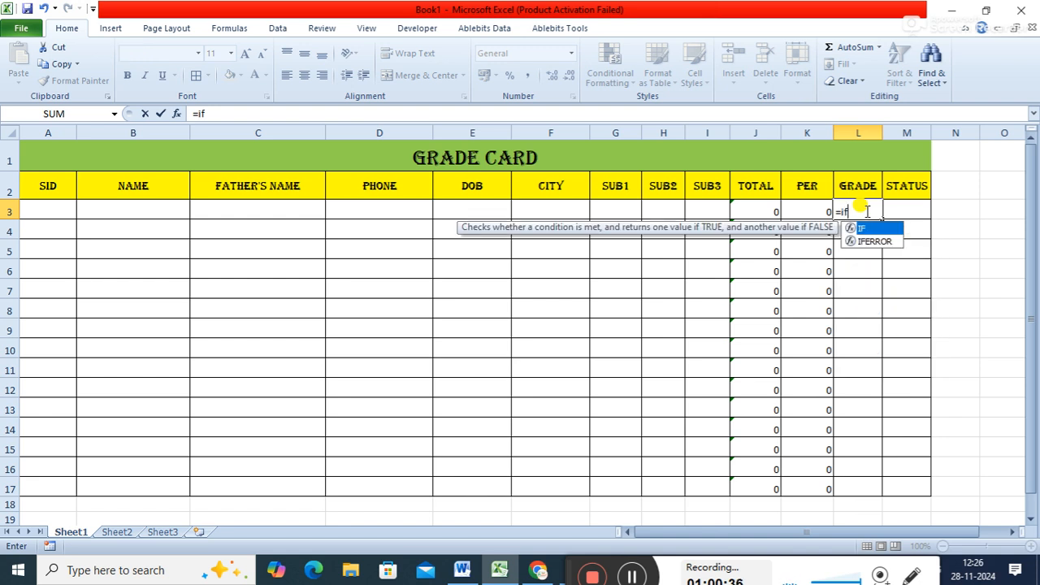
pyautogui.write('(')
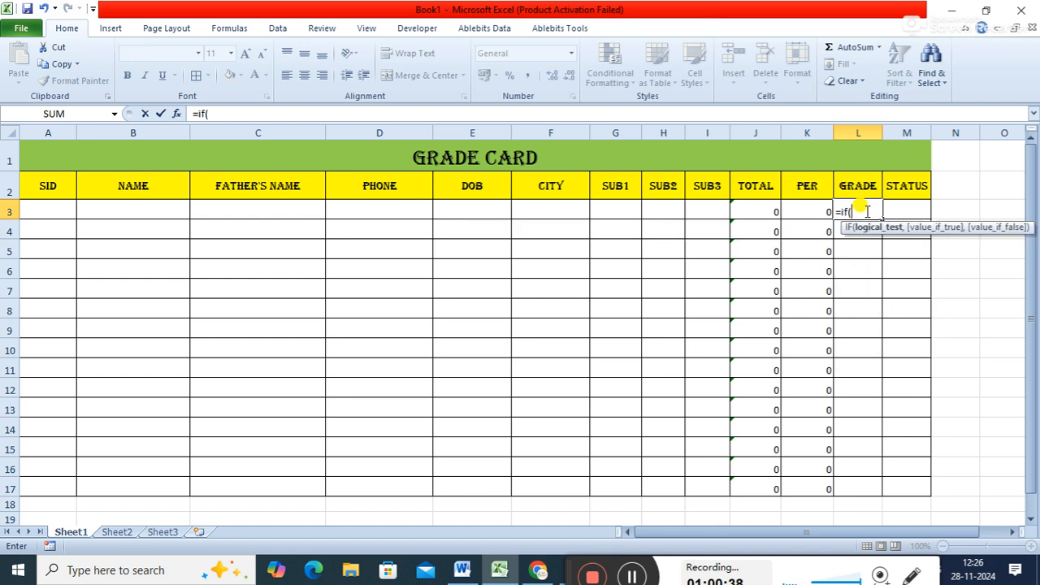
pyautogui.click(809, 211)
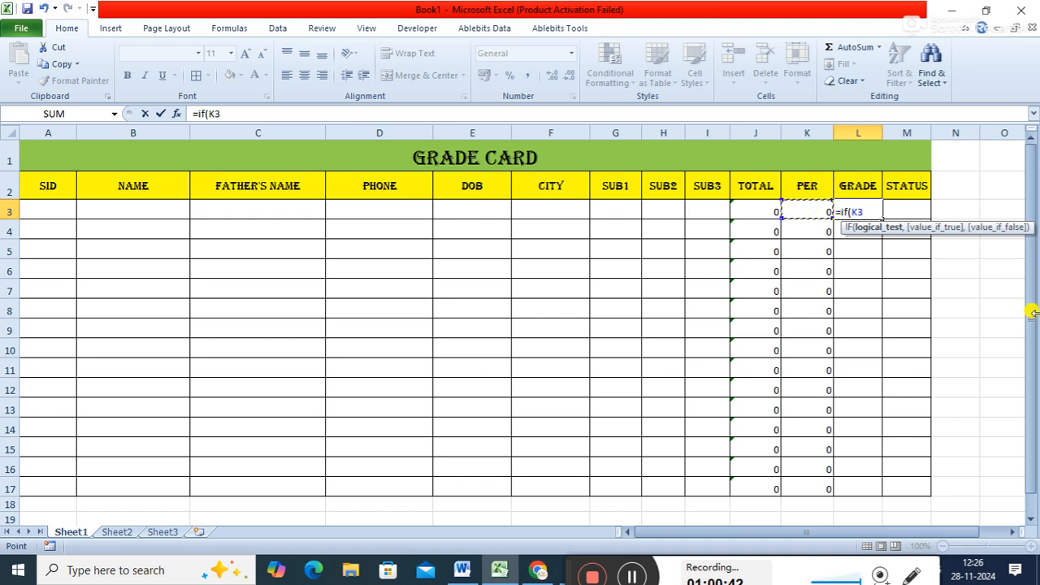
pyautogui.write('>=60,')
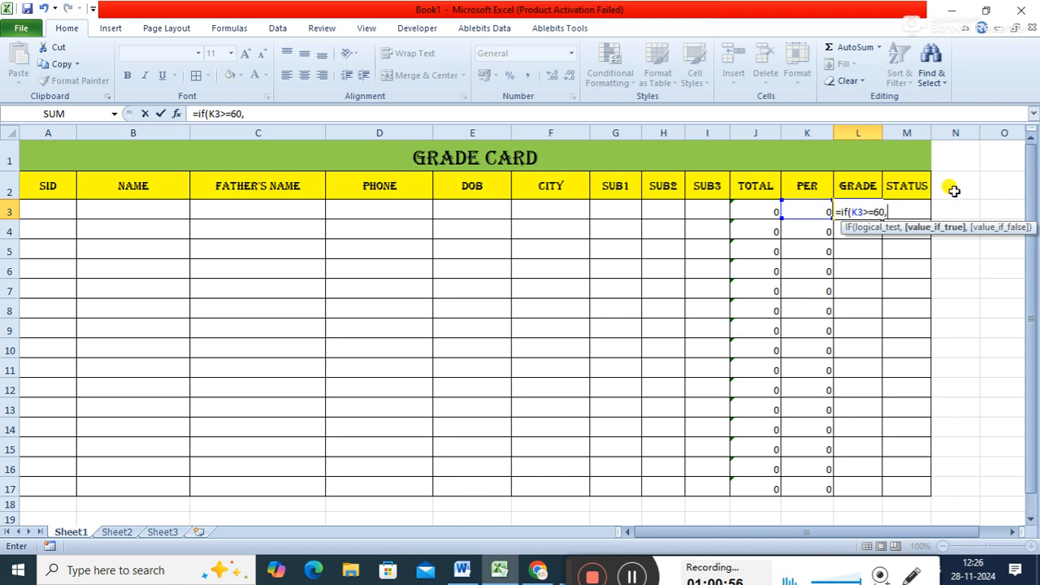
pyautogui.write('"A",')
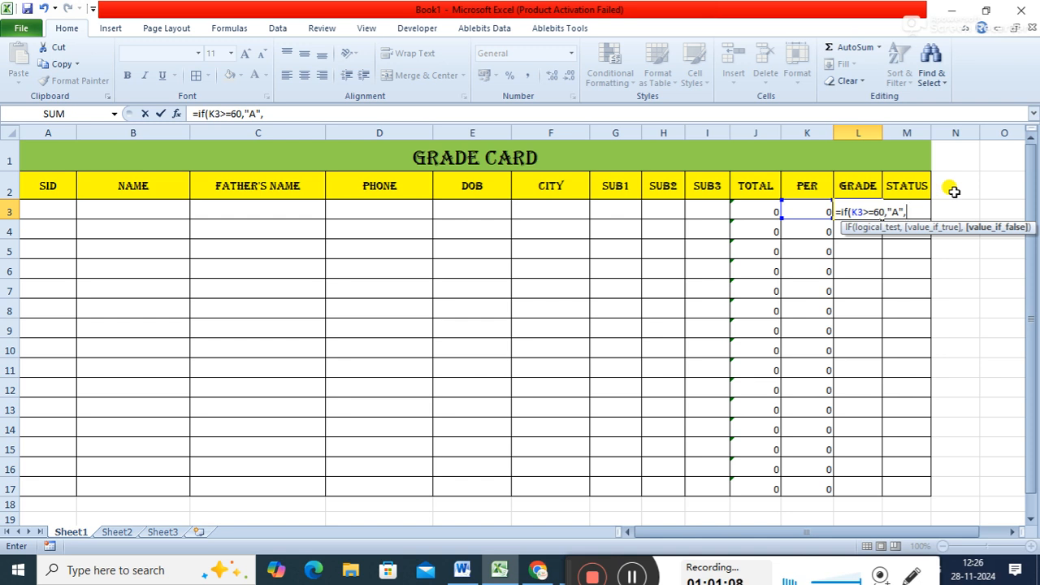
# - Add a nested condition to the L3 grade formula: if(k3>=45,"B",
pyautogui.write('if')
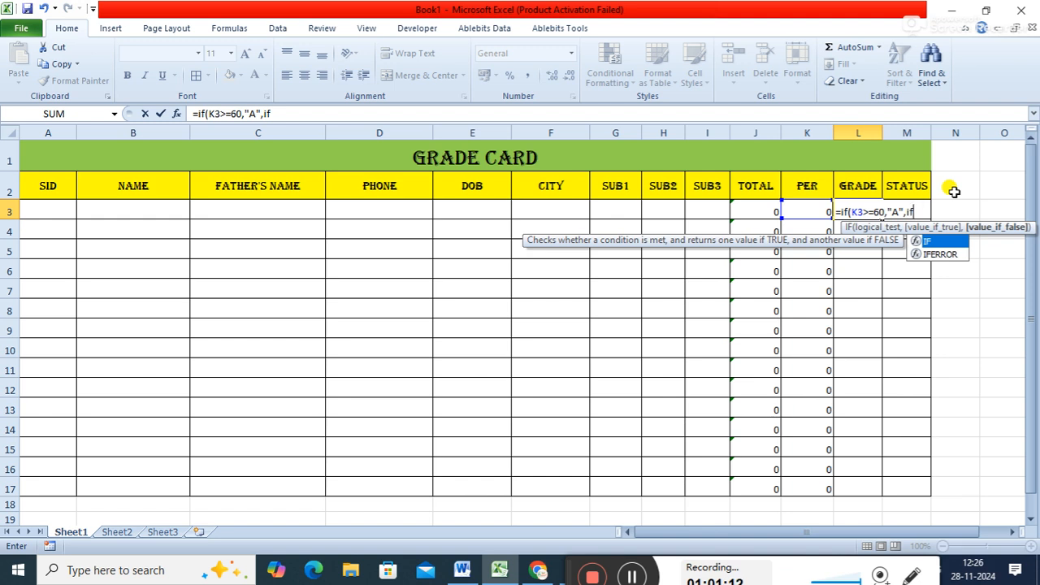
pyautogui.write('(')
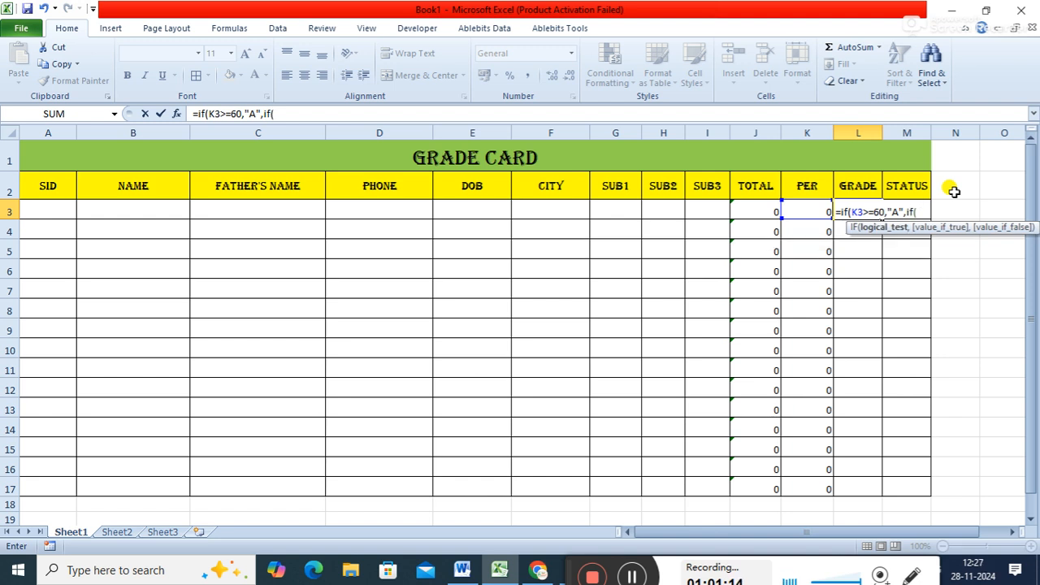
pyautogui.write('k3>=45')
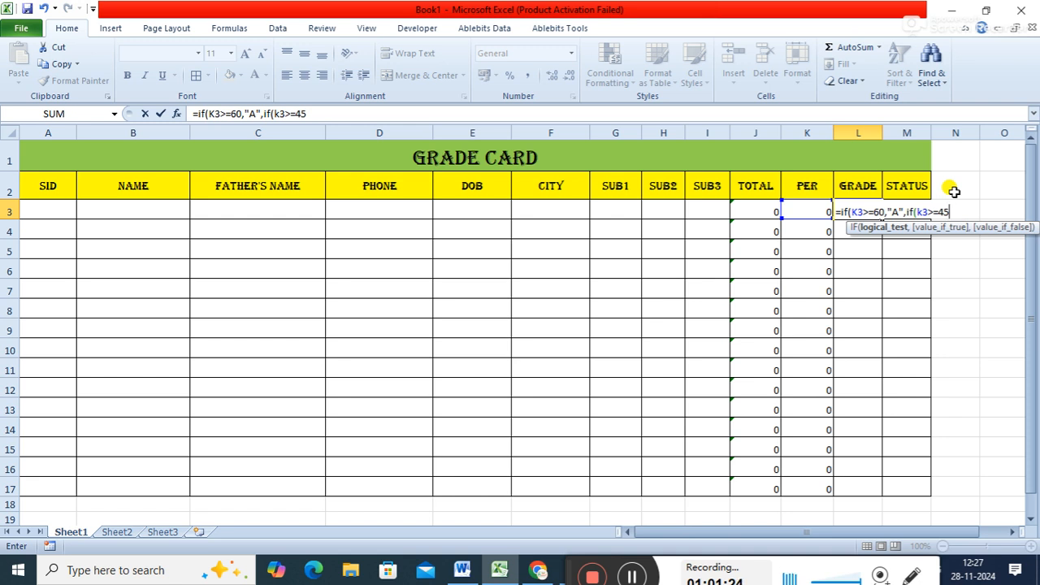
pyautogui.write(',"B",')
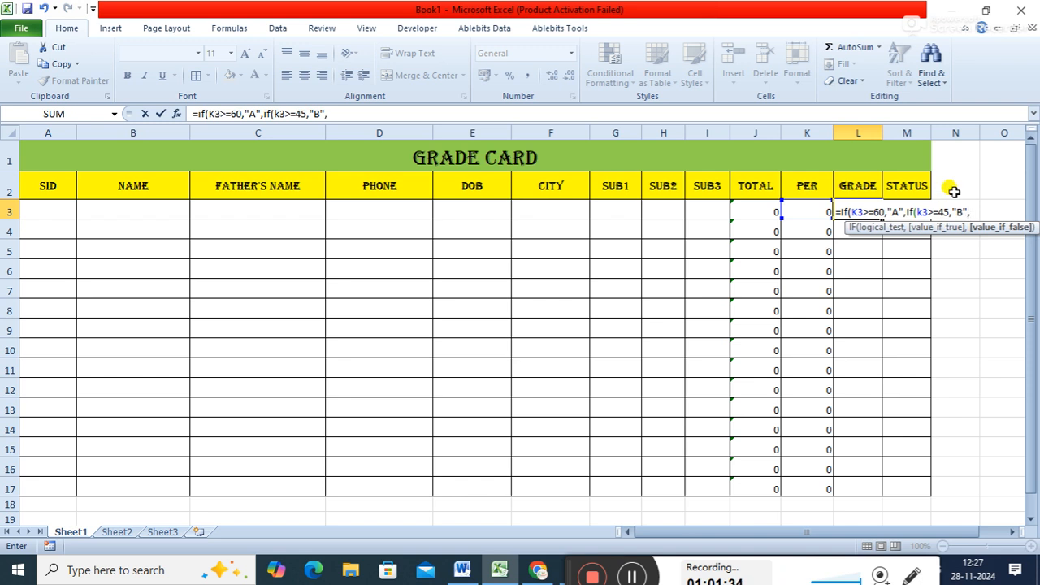
pyautogui.click(949, 190)
pyautogui.moveTo(948, 194); pyautogui.dragTo(908, 213)
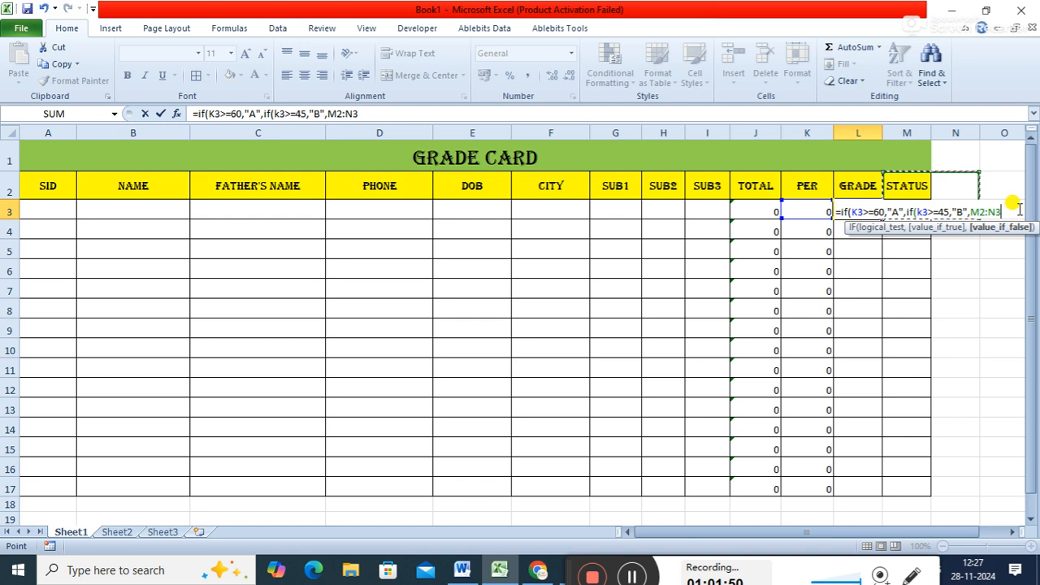
pyautogui.press('BackSpace')
pyautogui.press('BackSpace')
pyautogui.press('BackSpace')
pyautogui.press('BackSpace')
pyautogui.press('BackSpace')
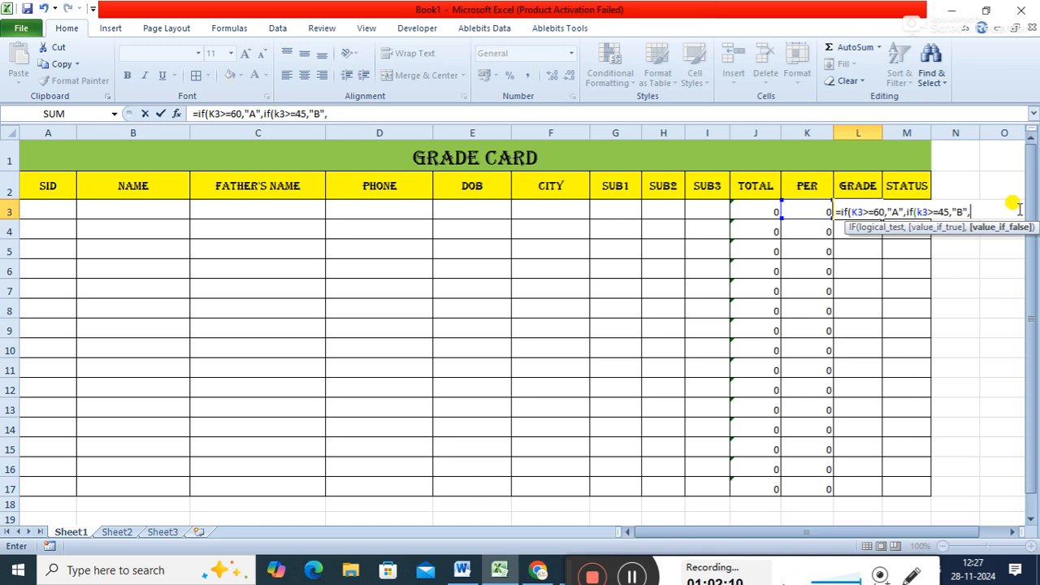
# - Add a third nested condition to the L3 grade formula: if(k3>=30,"C",
pyautogui.write('if(')
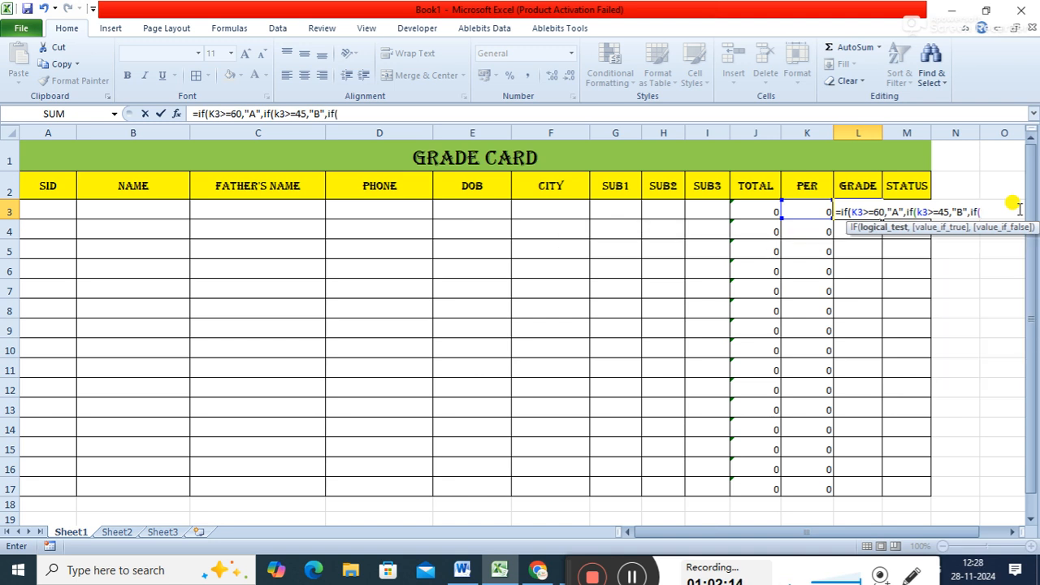
pyautogui.write('k3>=30,')
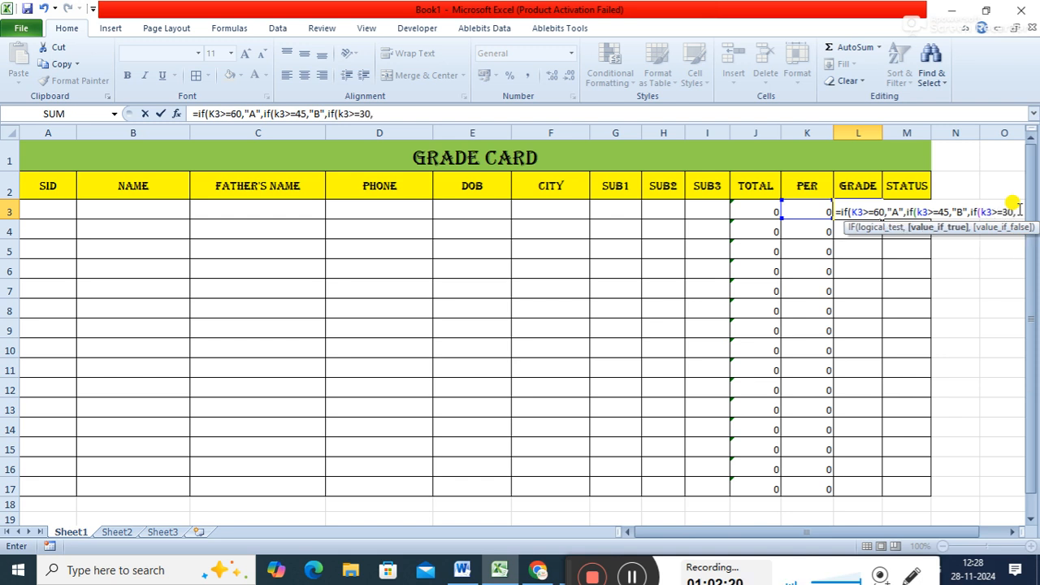
pyautogui.write('"C",')
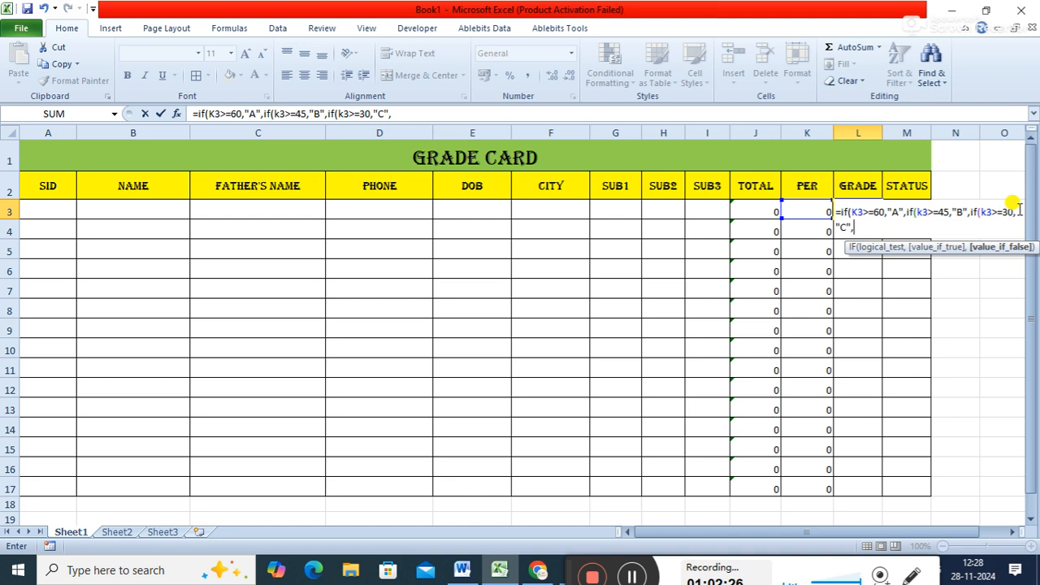
pyautogui.write('"F"')
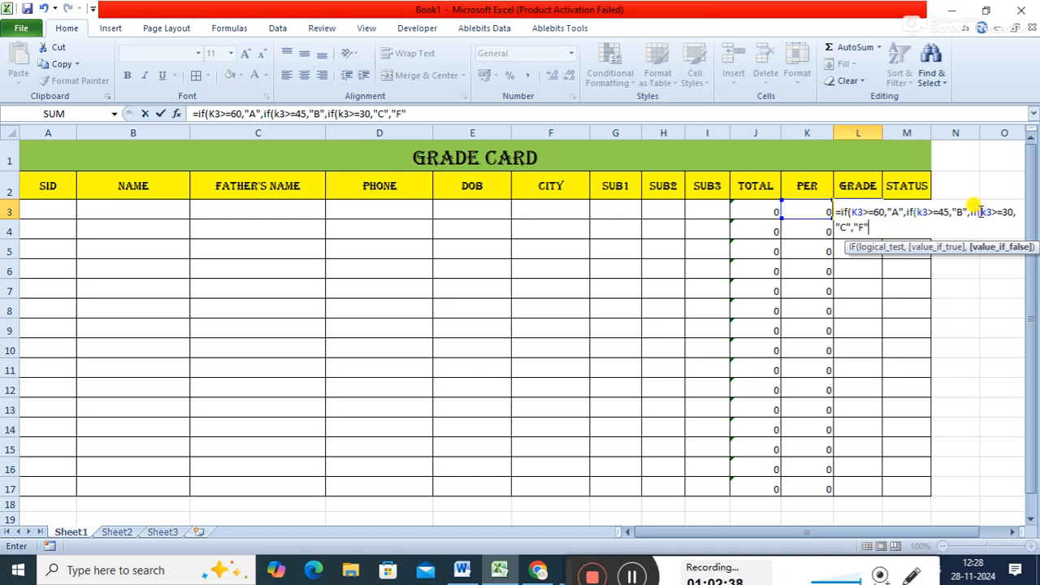
# - Finish the L3 grade formula with "F" as the fallback and three closing parentheses, and fill it down the grade column to row 17
pyautogui.write(')))')
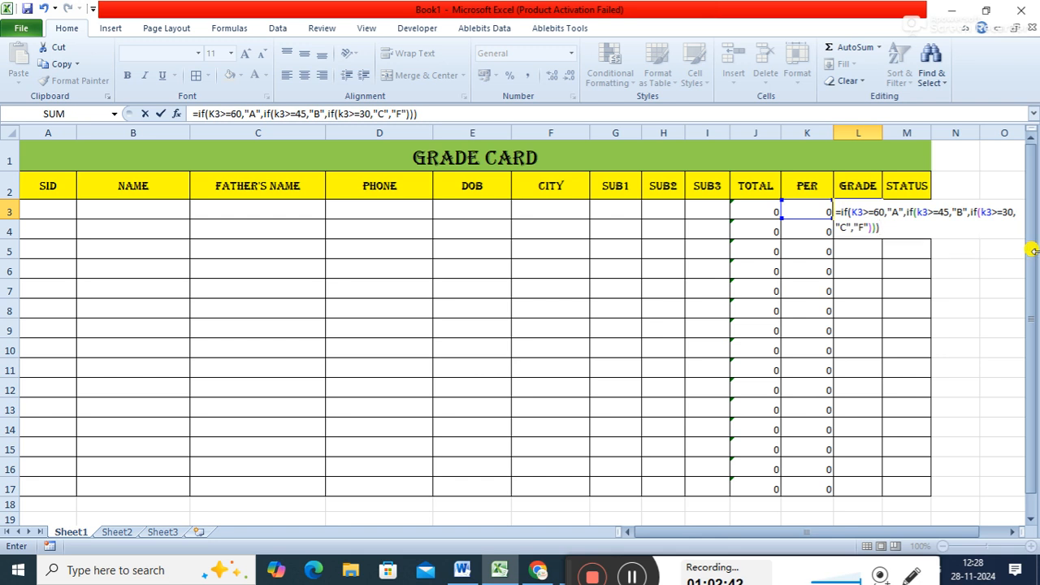
pyautogui.press('Return')
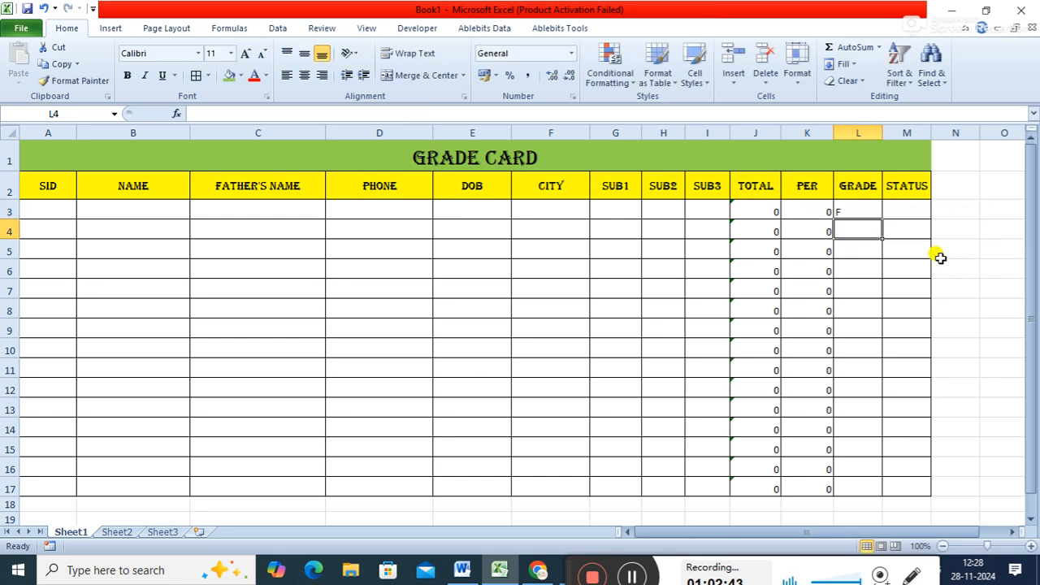
pyautogui.click(860, 205)
pyautogui.doubleClick(882, 219)
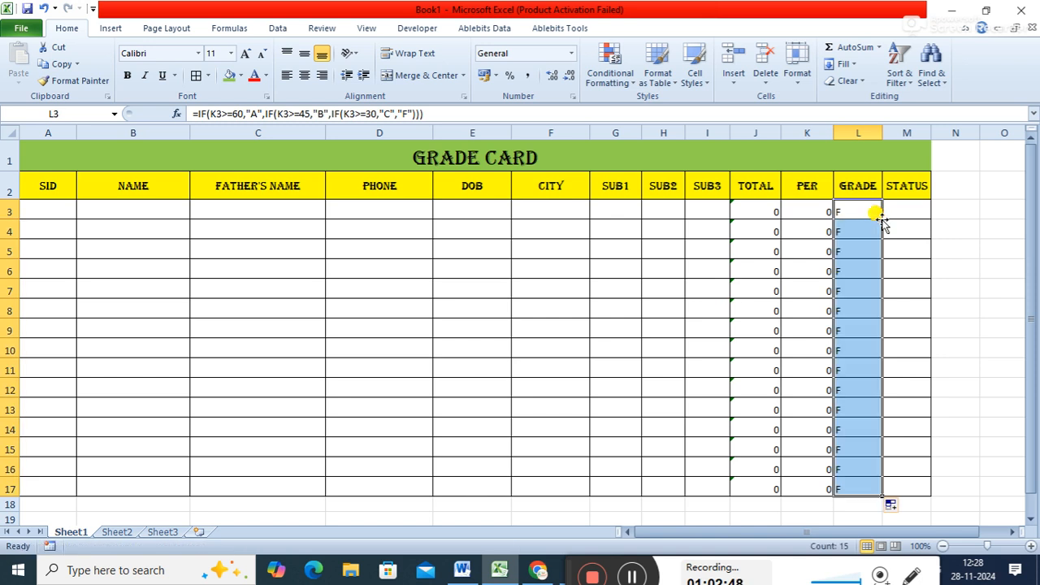
# - Start the status formula in M3 with =and(g3,h3,i3), covering the three subject marks
pyautogui.click(911, 212)
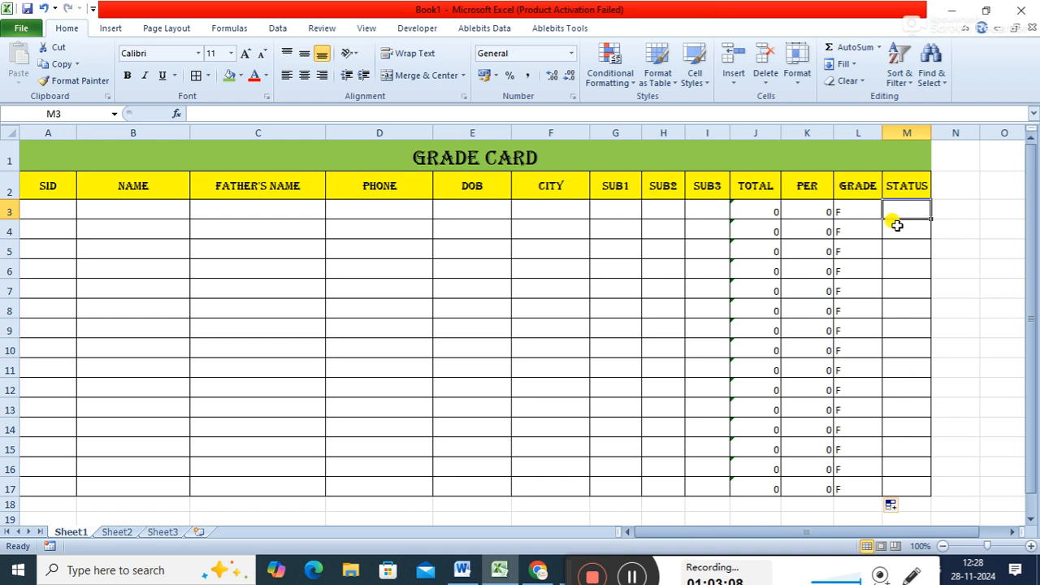
pyautogui.write('=')
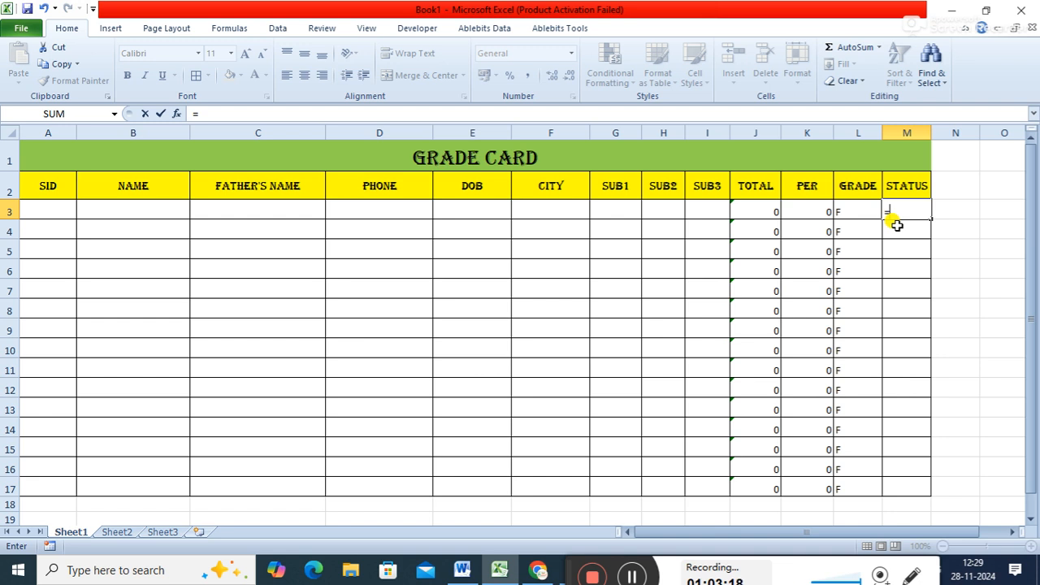
pyautogui.write('and')
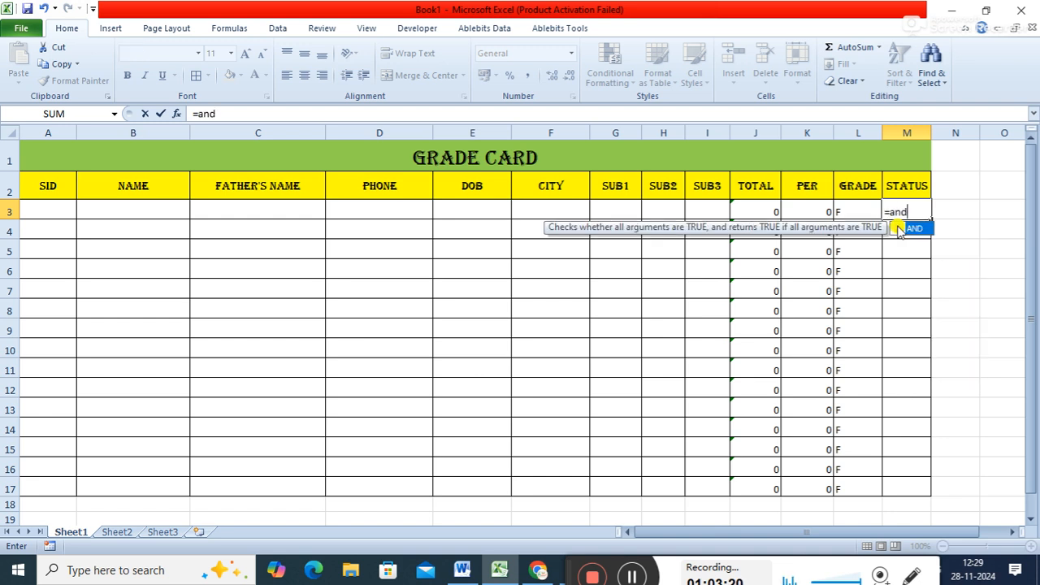
pyautogui.write('(')
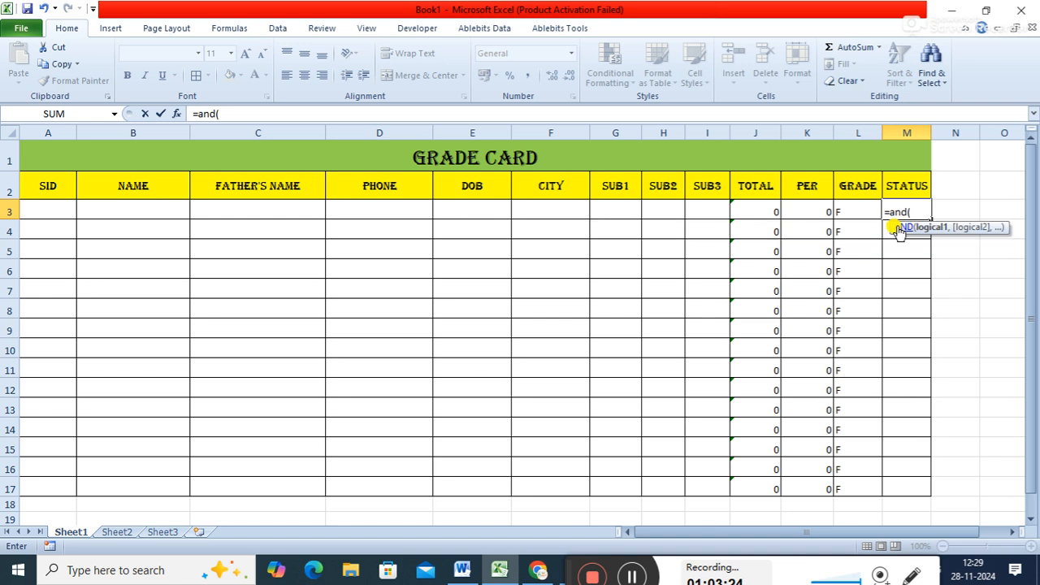
pyautogui.write('g3,g')
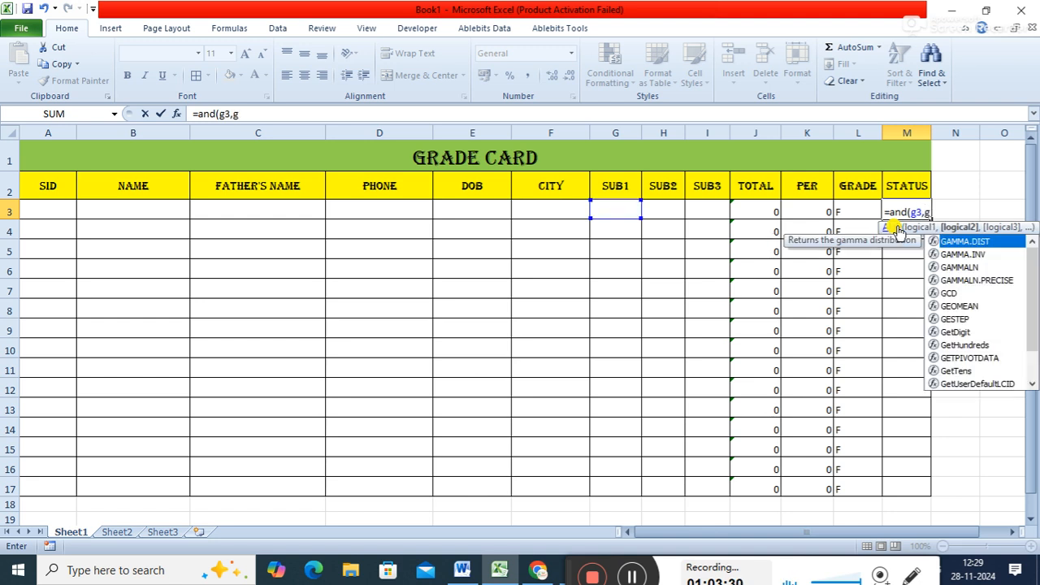
pyautogui.press('BackSpace')
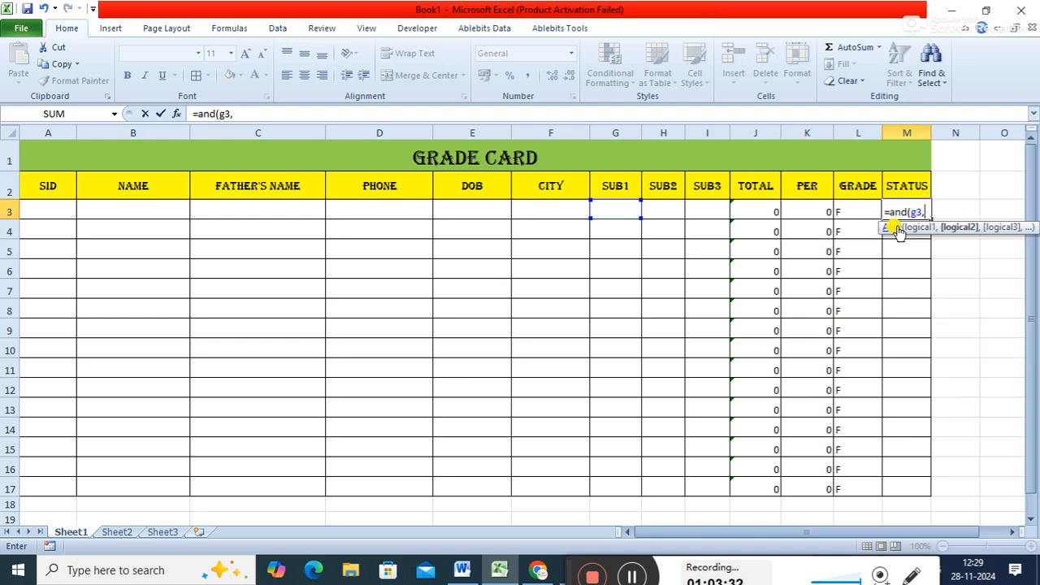
pyautogui.write('h3,')
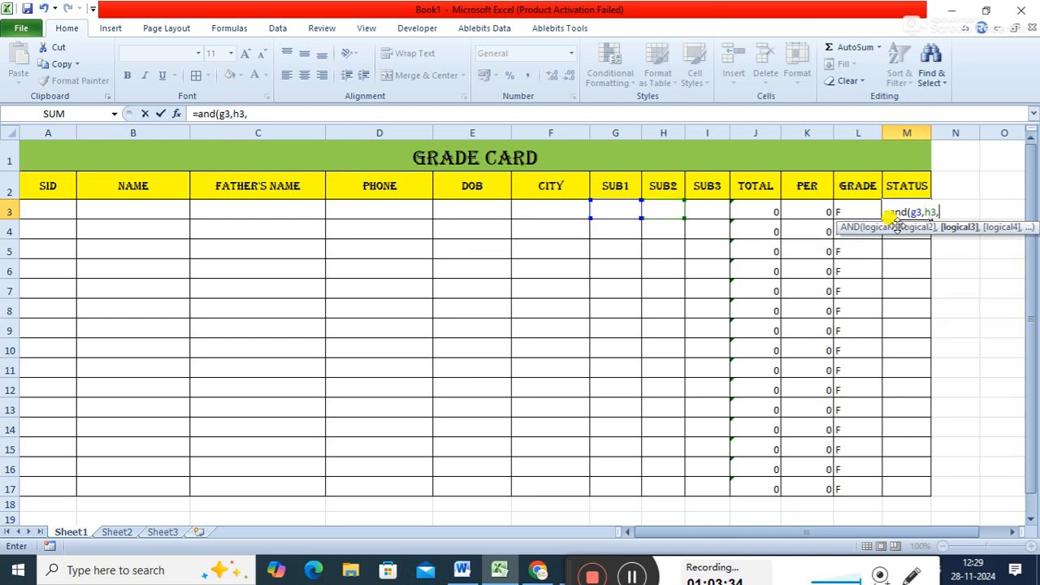
pyautogui.write('i')
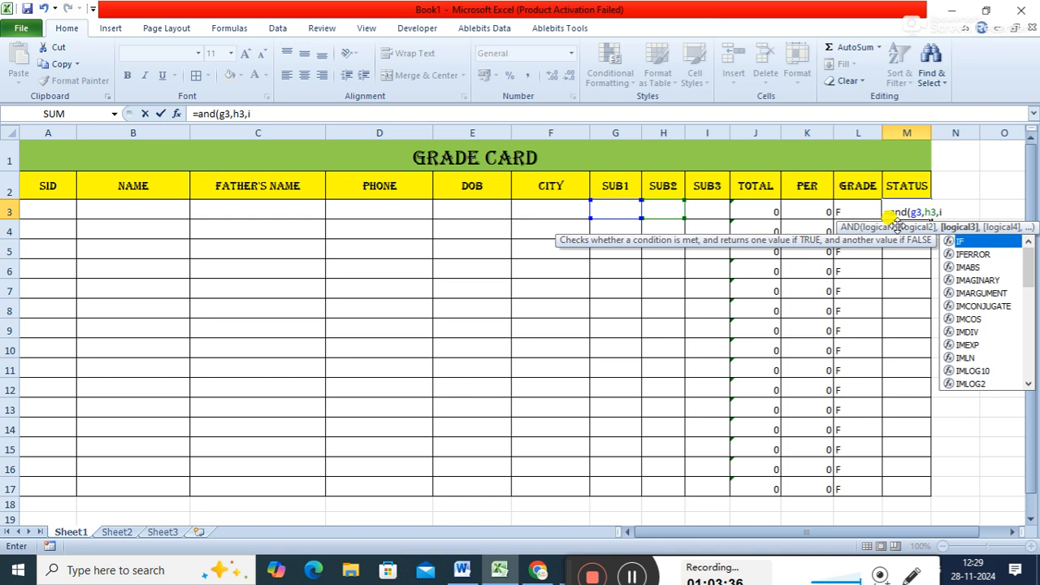
pyautogui.write('3)')
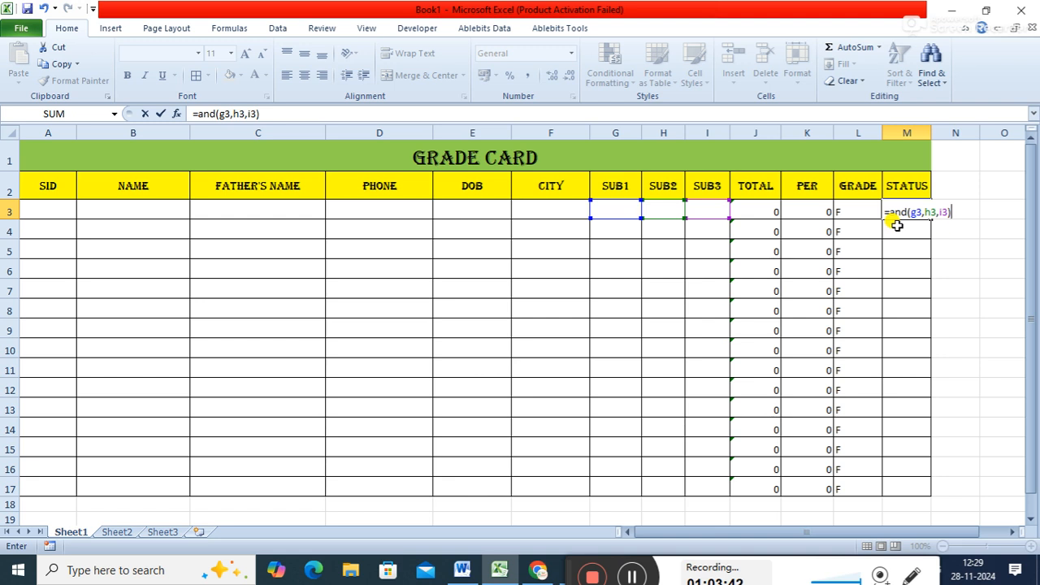
pyautogui.write('>=30,"pass')
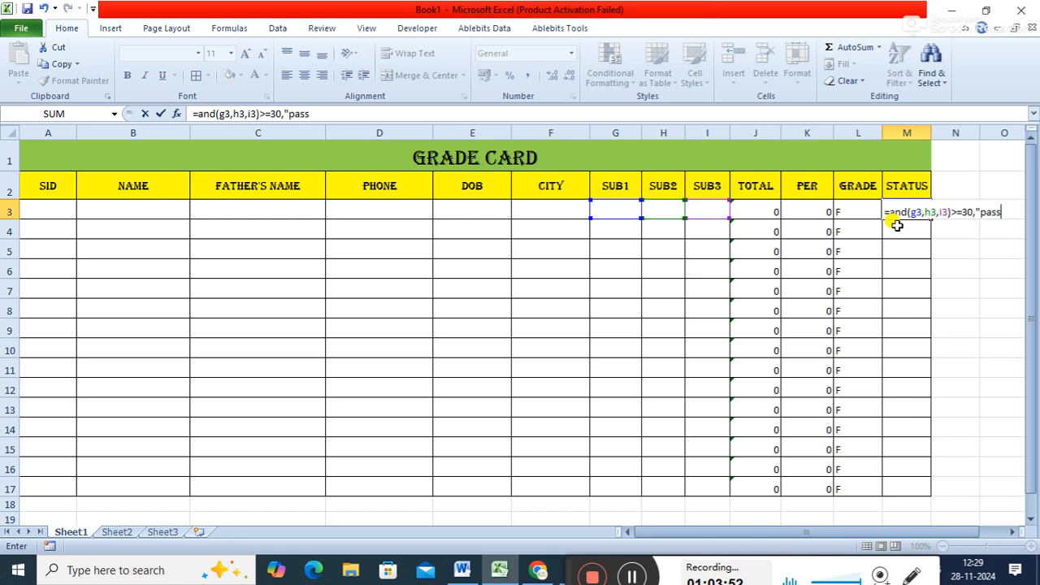
pyautogui.write('","fa')
# - Extend the M3 status formula with >=30,"pass","fail") after the AND function
pyautogui.press('BackSpace')
pyautogui.press('BackSpace')
pyautogui.write('"fail")')
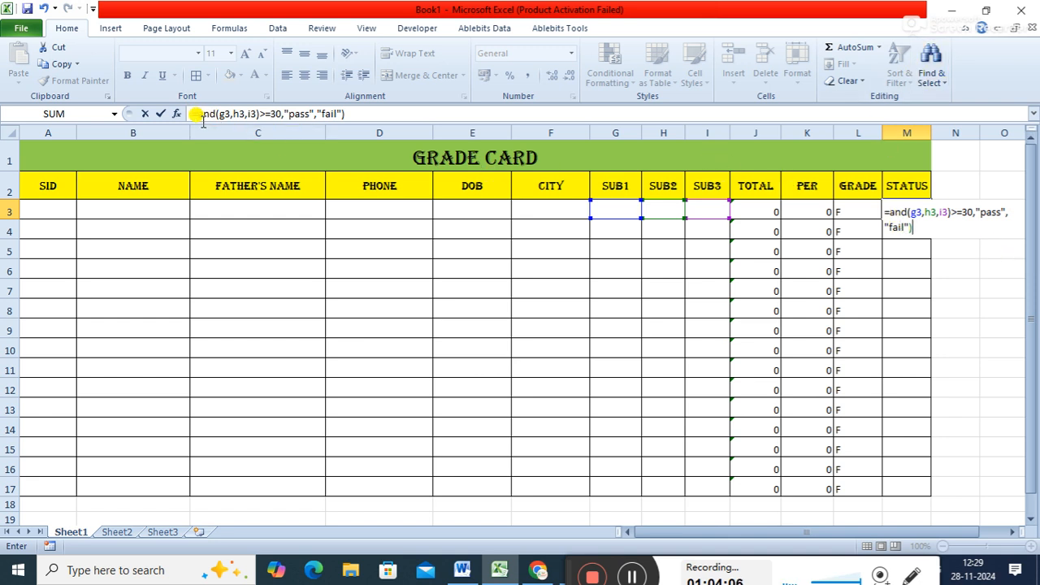
# - Wrap the M3 status condition in an IF with its own parentheses, making the formula =if((and(g3,h3,i3)>=30),"pass","fail")
pyautogui.click(197, 114)
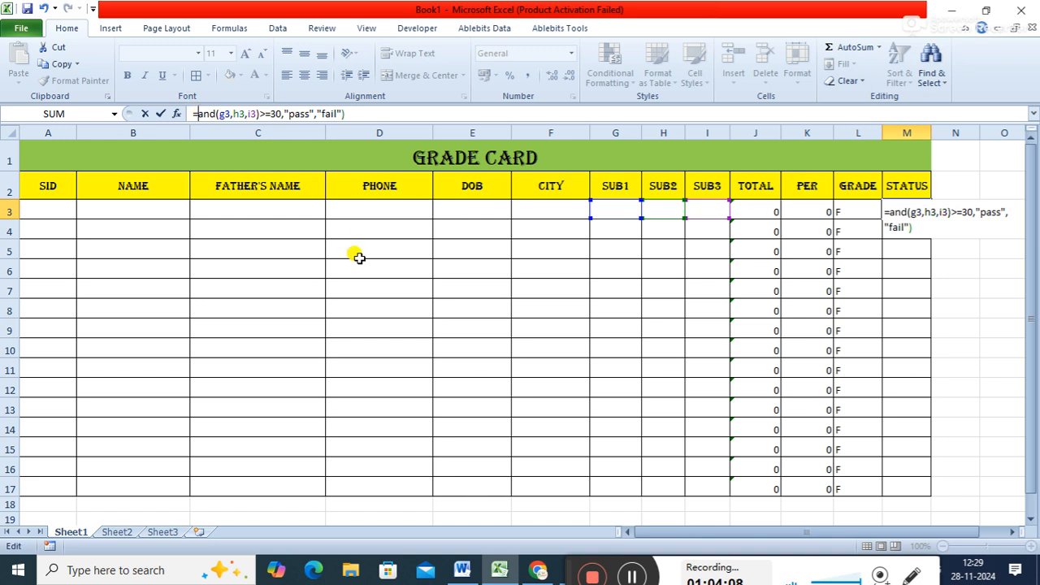
pyautogui.write('if')
pyautogui.press('Escape')
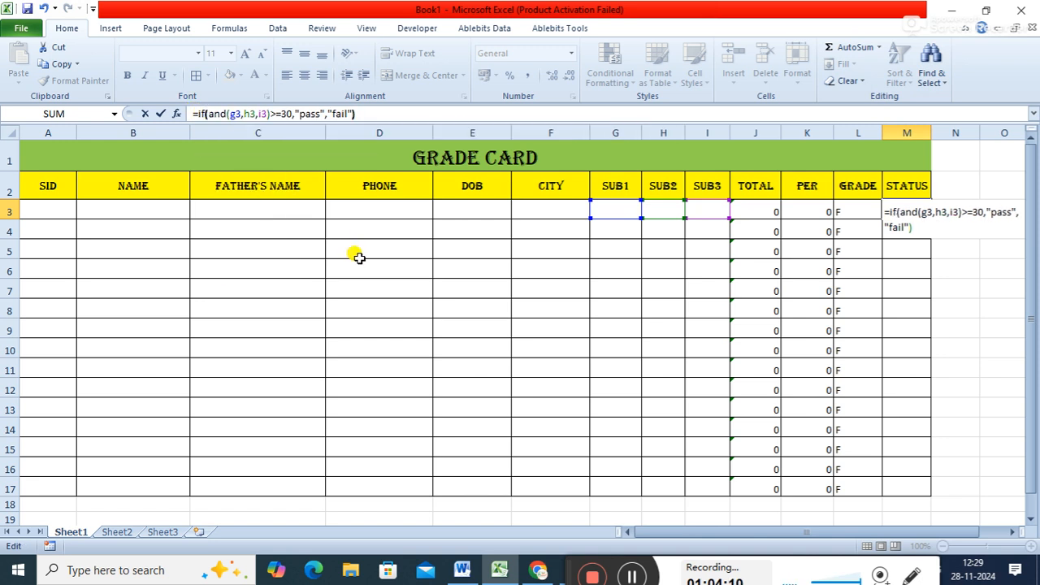
pyautogui.write('(')
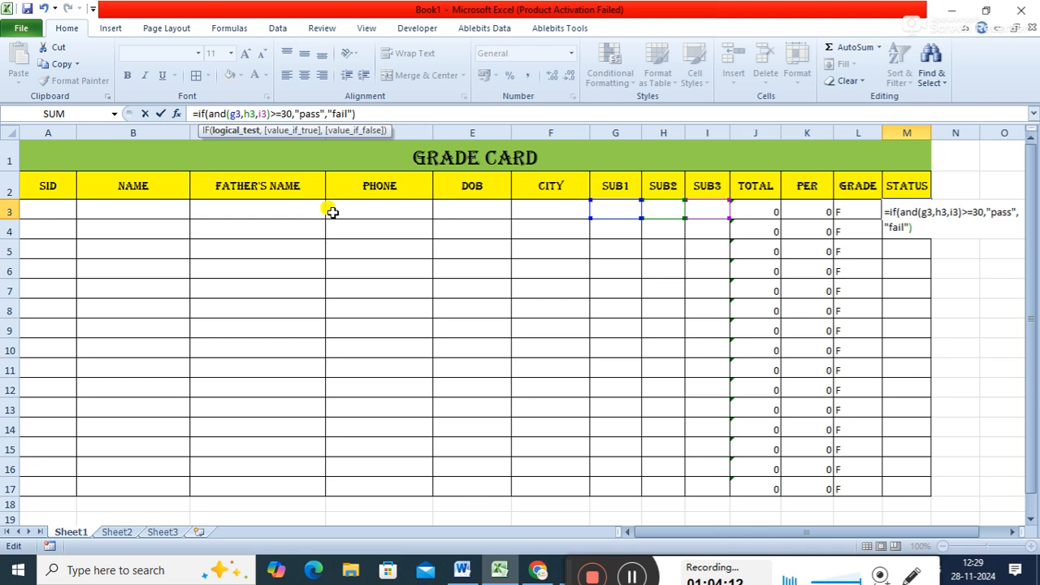
pyautogui.write('(')
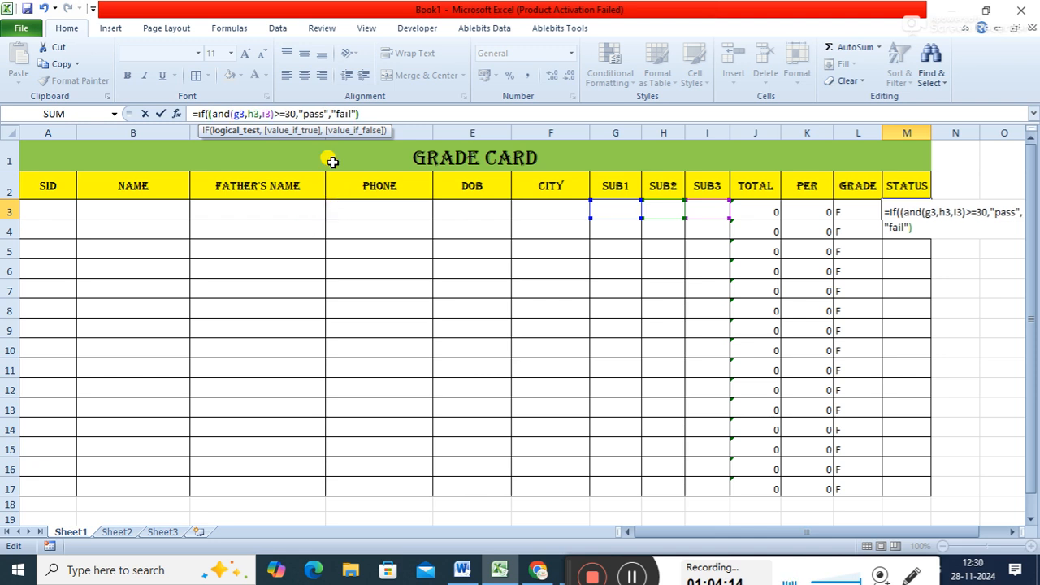
pyautogui.click(298, 114)
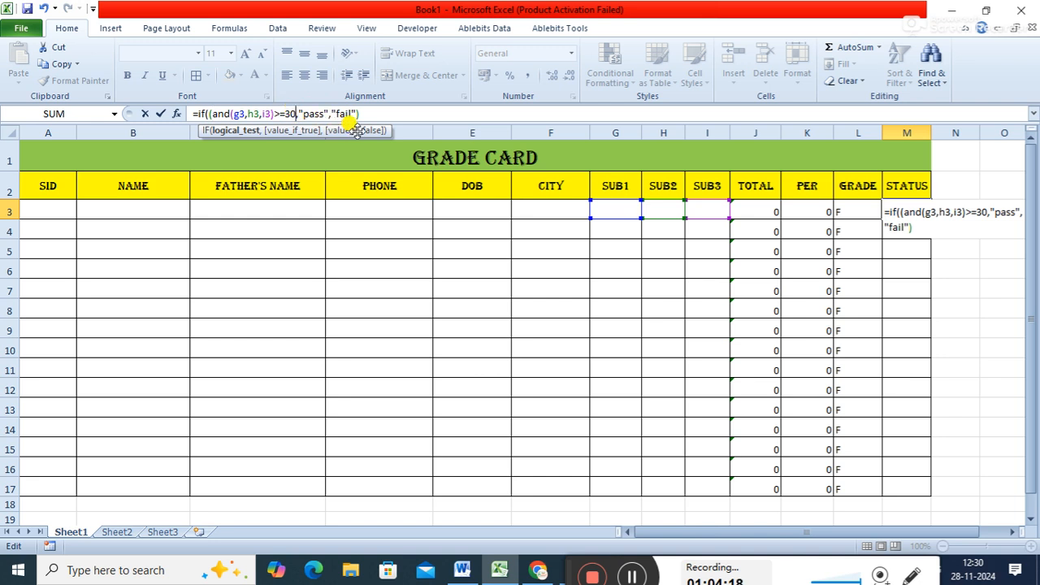
pyautogui.write(')')
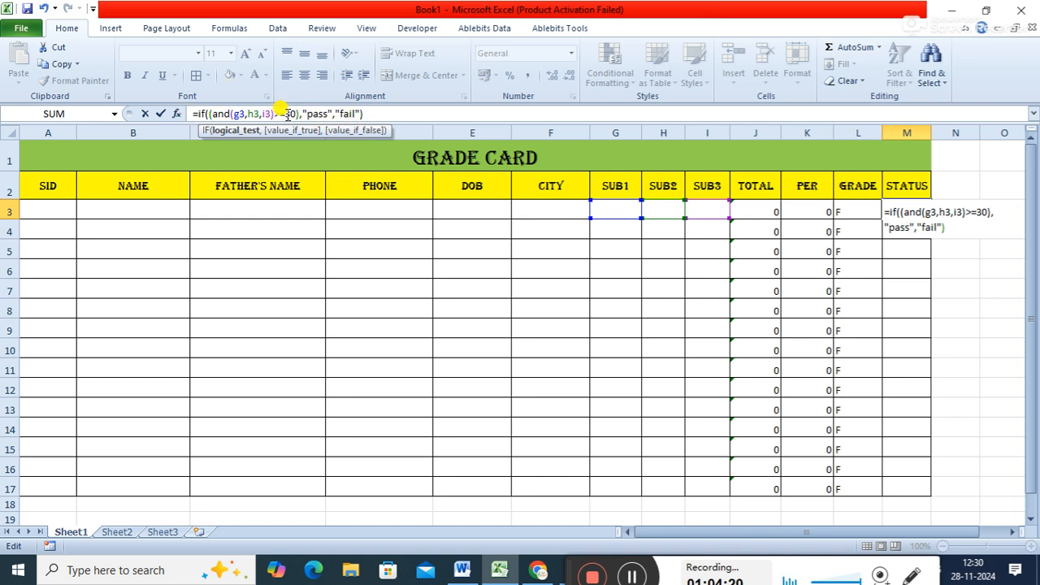
pyautogui.moveTo(210, 114); pyautogui.dragTo(299, 114)
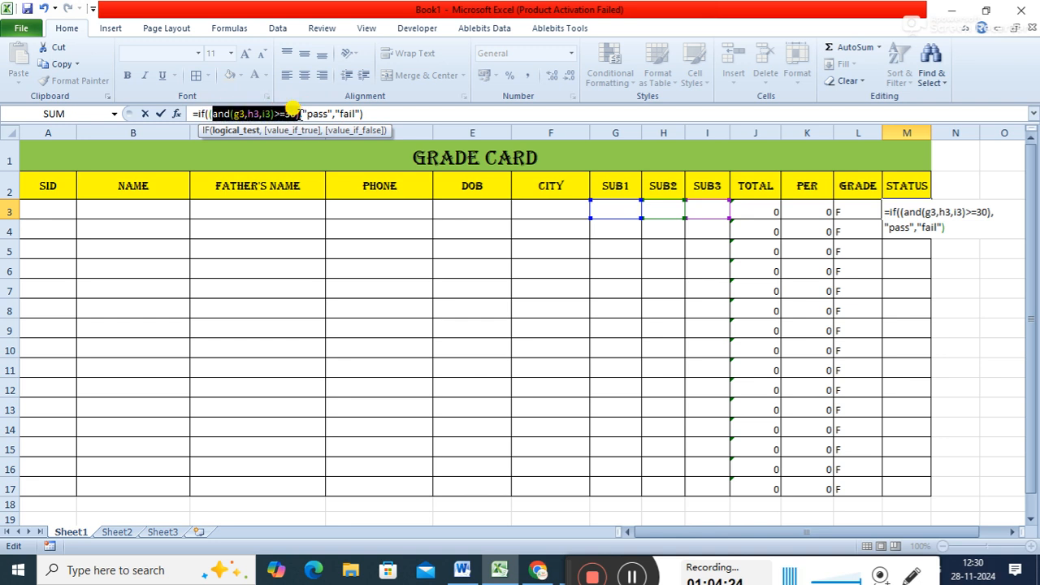
pyautogui.click(259, 115)
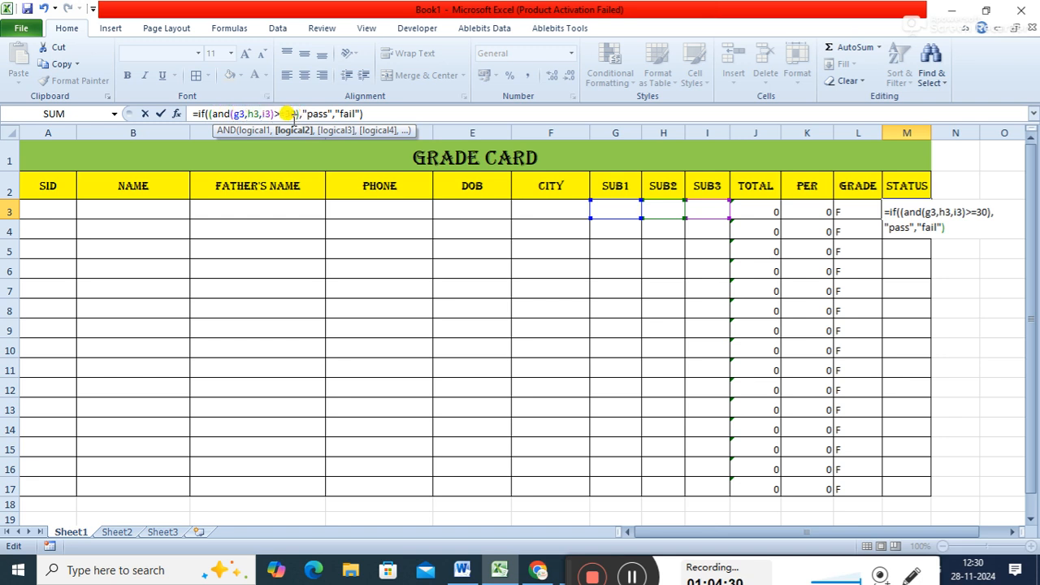
pyautogui.click(379, 114)
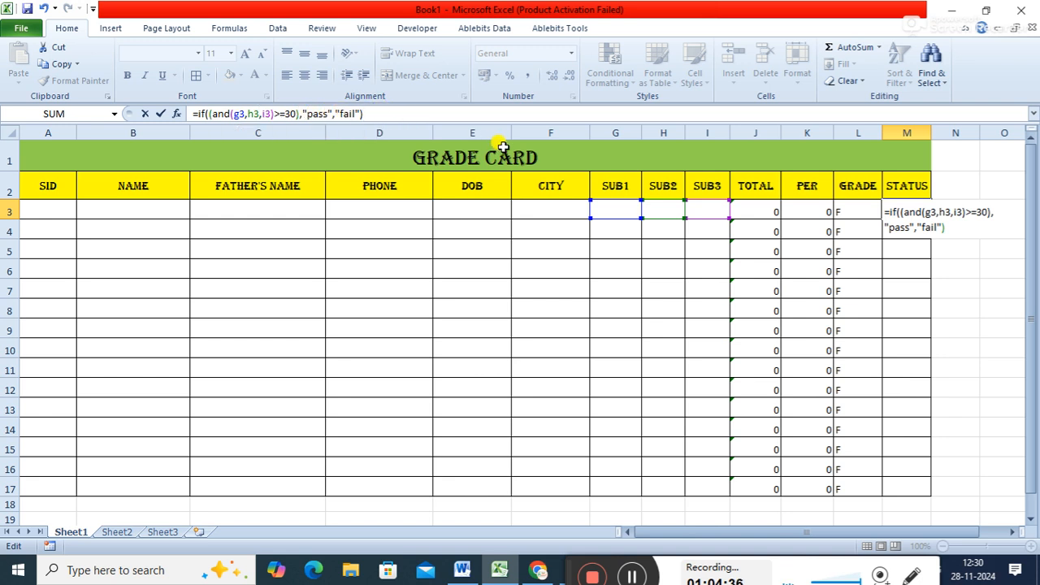
pyautogui.press('Return')
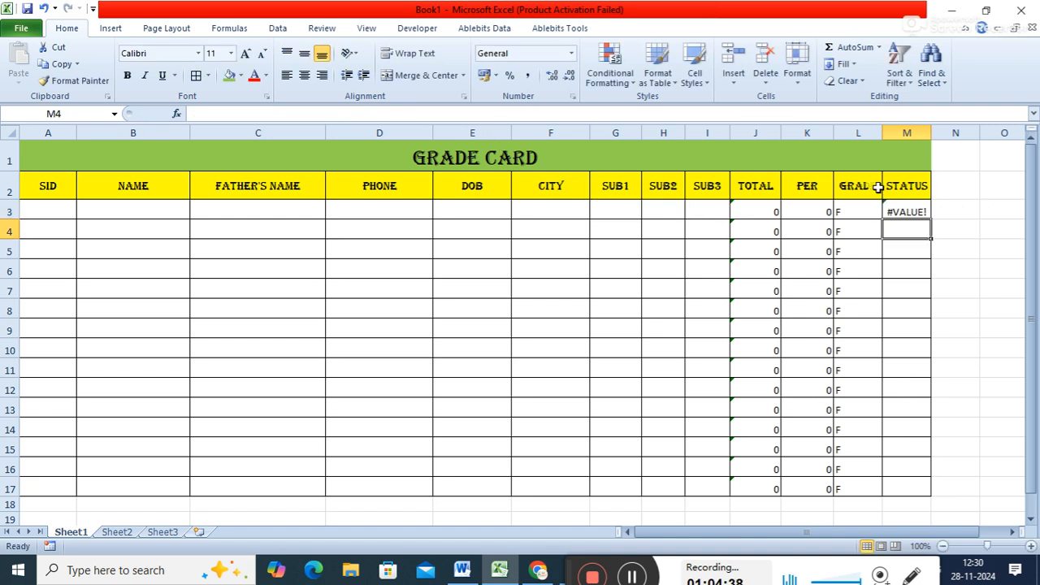
# - Review the AND condition inside the M3 status formula and re-enter the formula
pyautogui.click(902, 212)
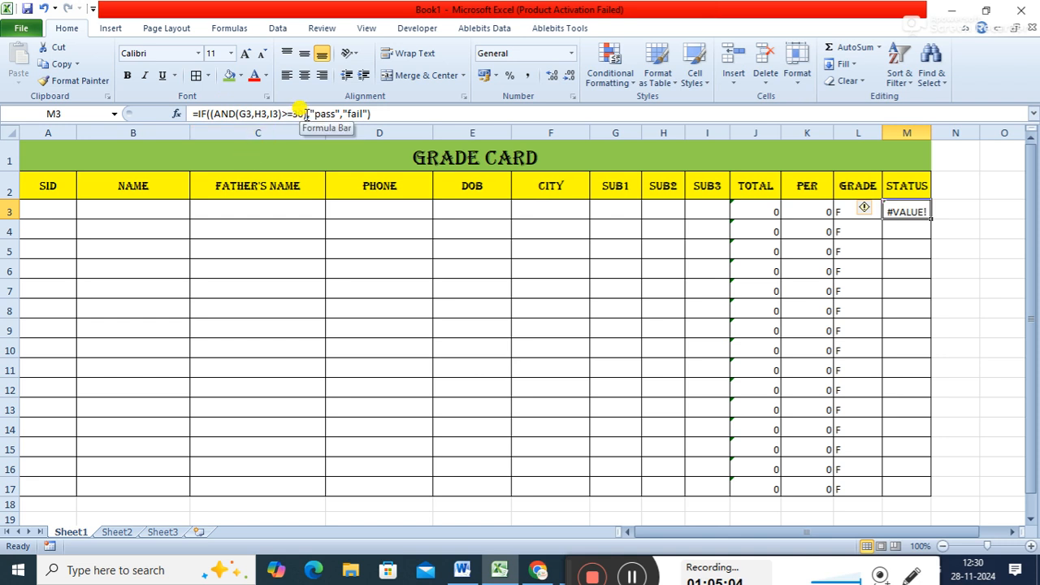
pyautogui.click(214, 114)
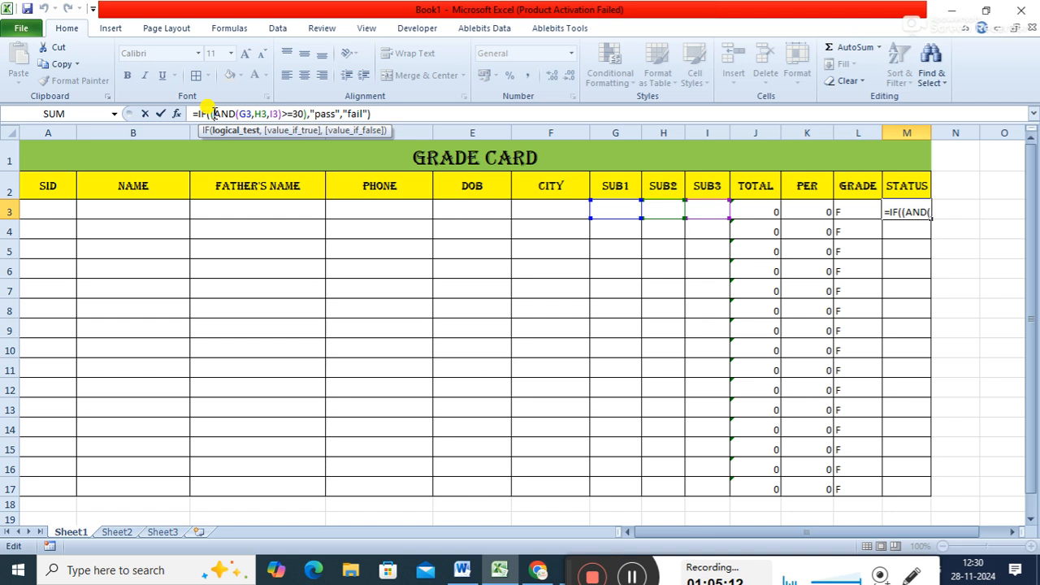
pyautogui.hotkey('ctrl', 'Return')
pyautogui.click(378, 115)
pyautogui.press('Return')
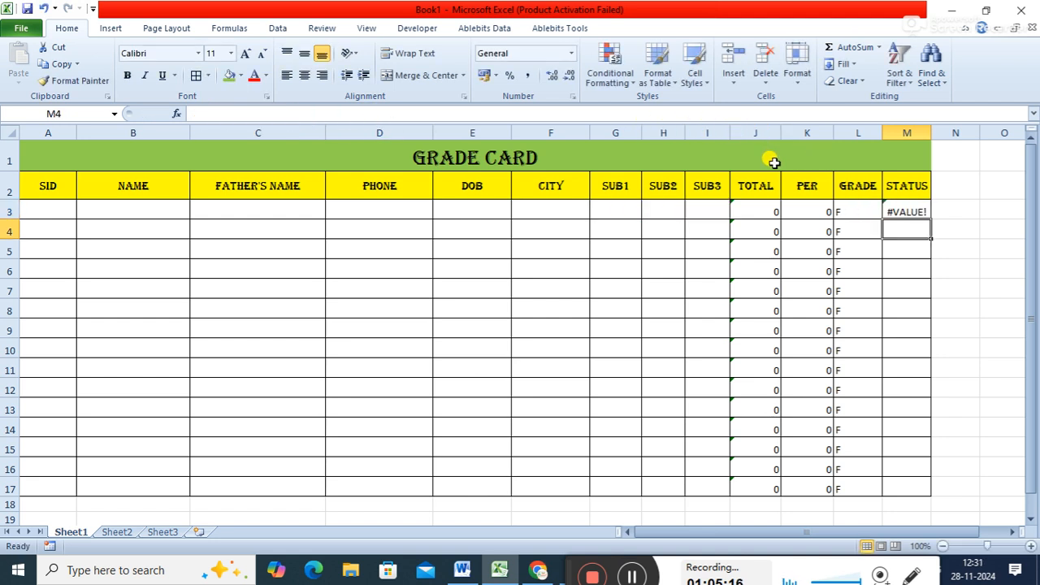
# - Fill in the first student's SID, name and father's name in row 3
pyautogui.click(54, 209)
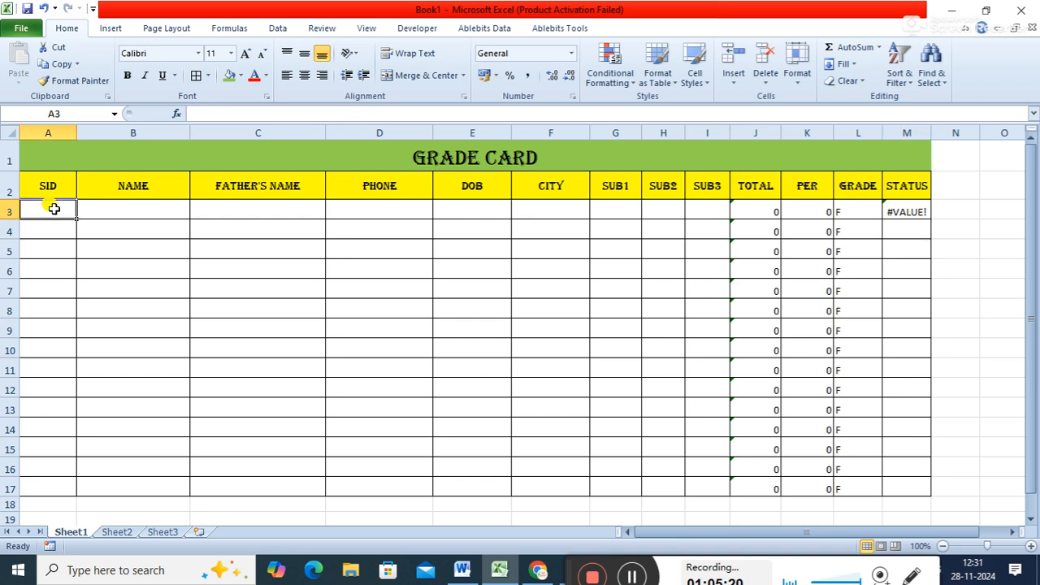
pyautogui.write('102')
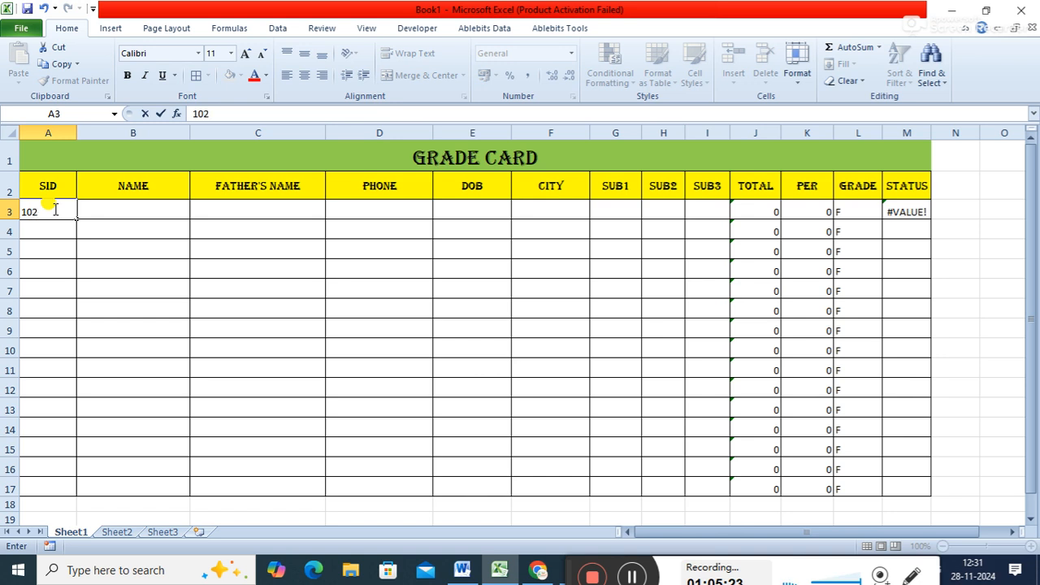
pyautogui.press('Tab')
pyautogui.write('ravi')
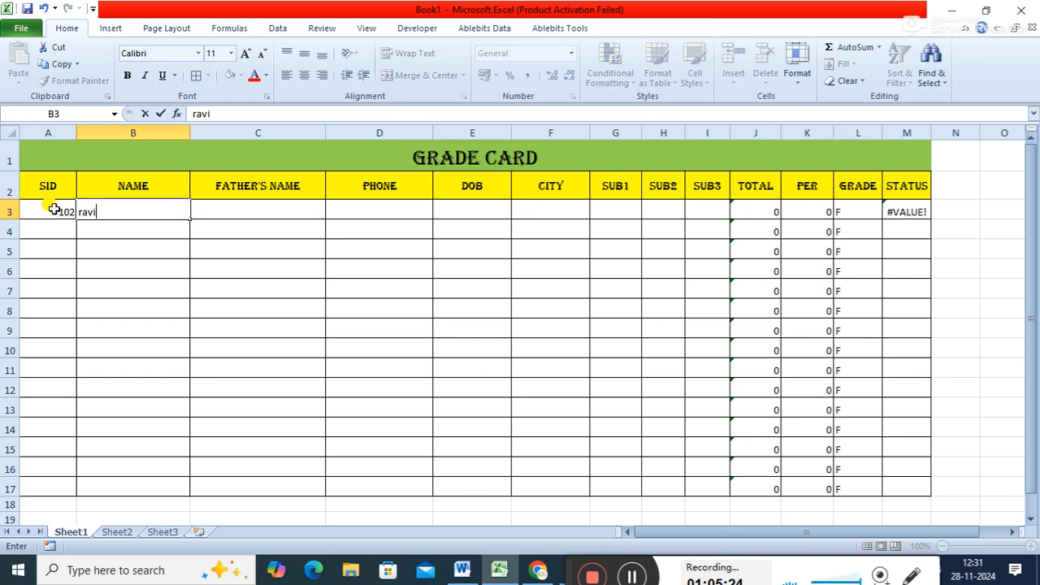
pyautogui.press('Tab')
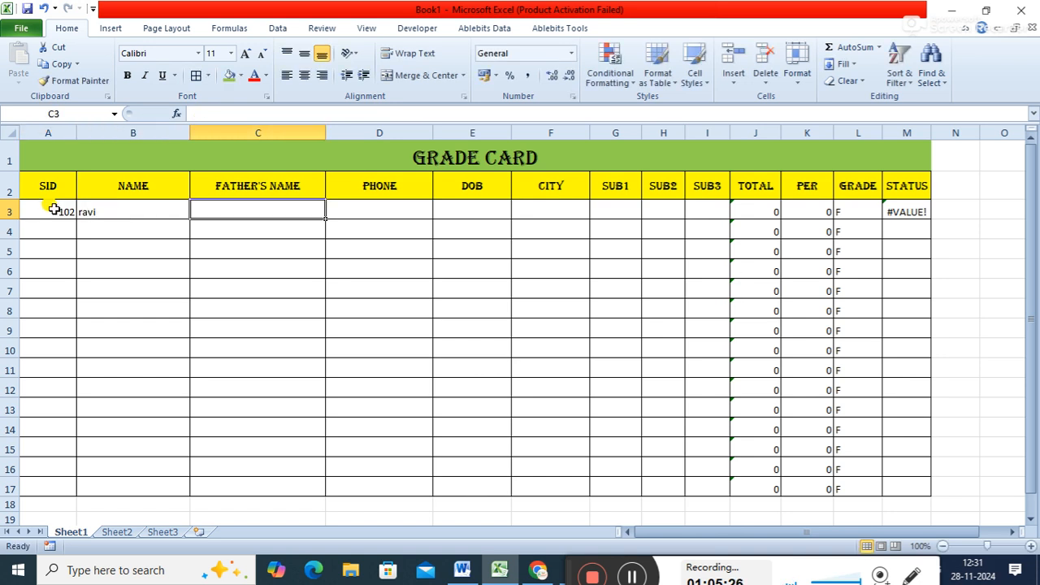
pyautogui.write('abc')
pyautogui.press('Tab')
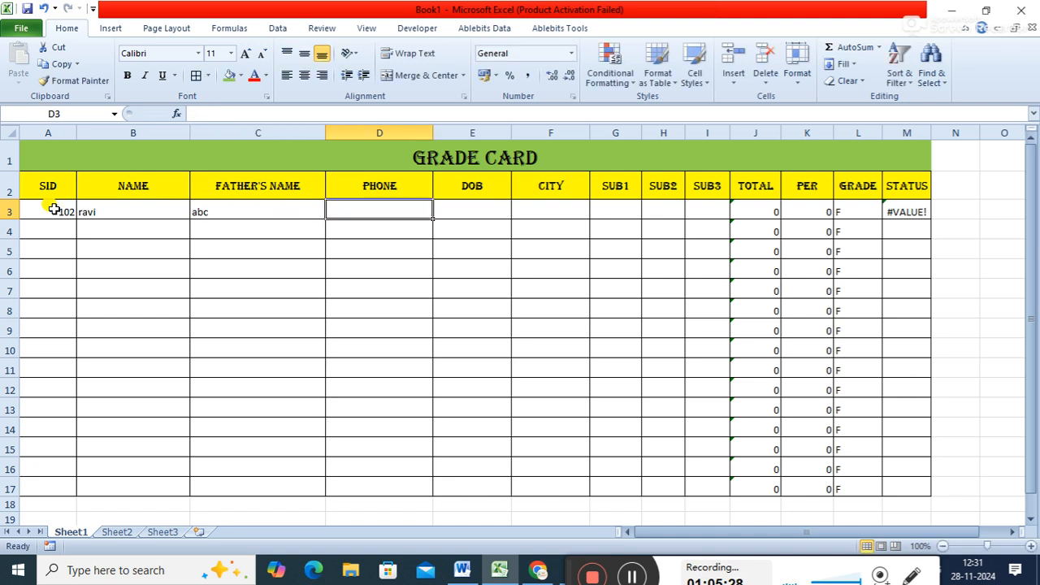
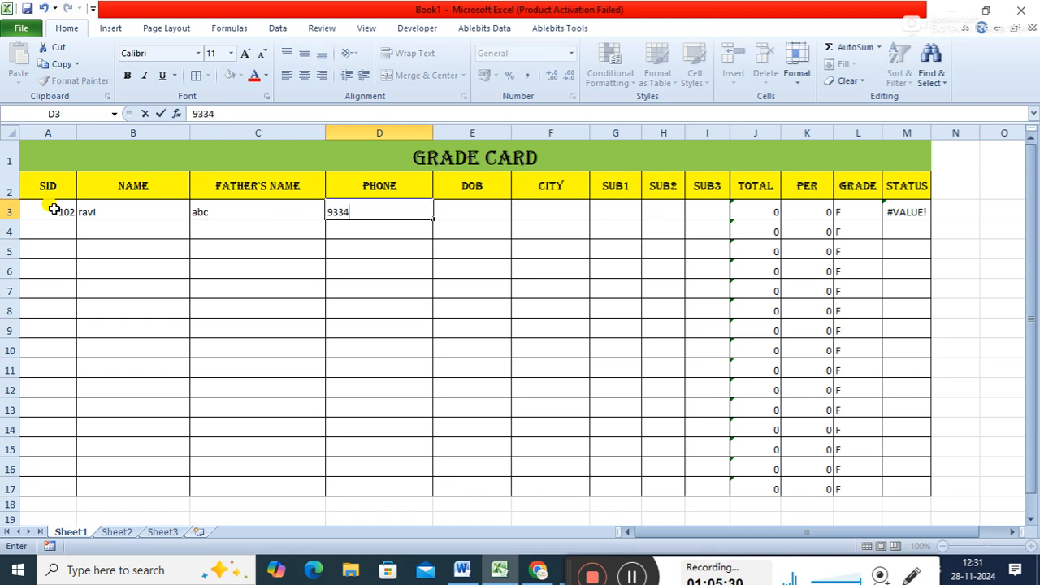
# - Enter the first student's phone number and date of birth in row 3, with patna as the city
pyautogui.press('Tab')
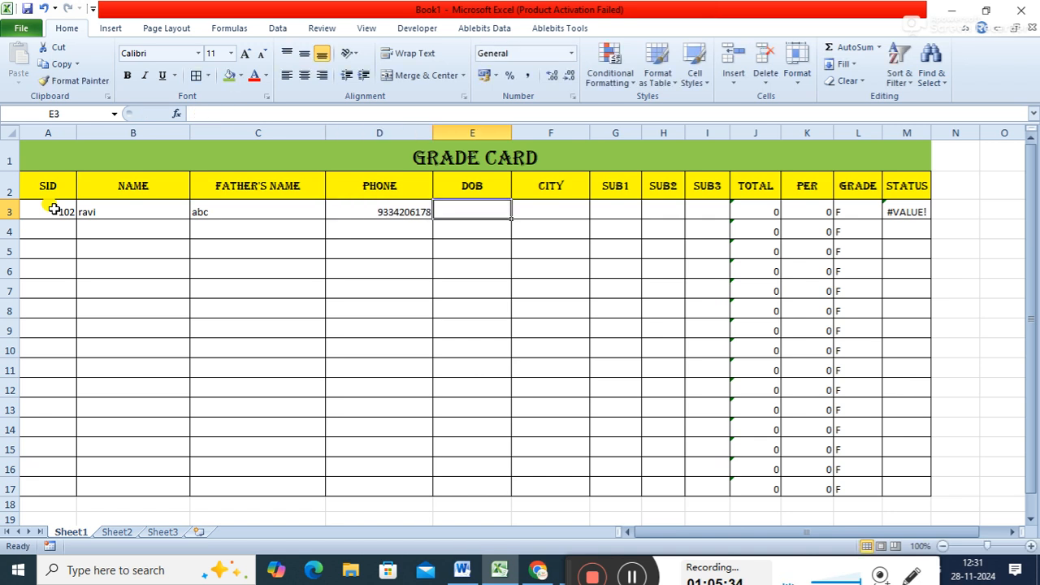
pyautogui.write('12/9/200')
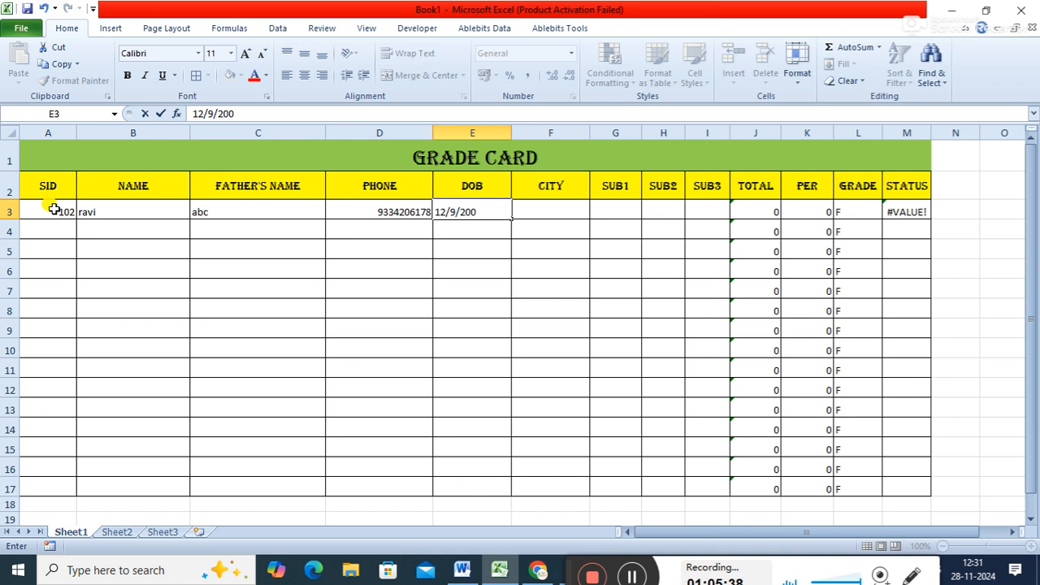
pyautogui.write('0')
pyautogui.press('Tab')
pyautogui.write('patna')
pyautogui.press('Tab')
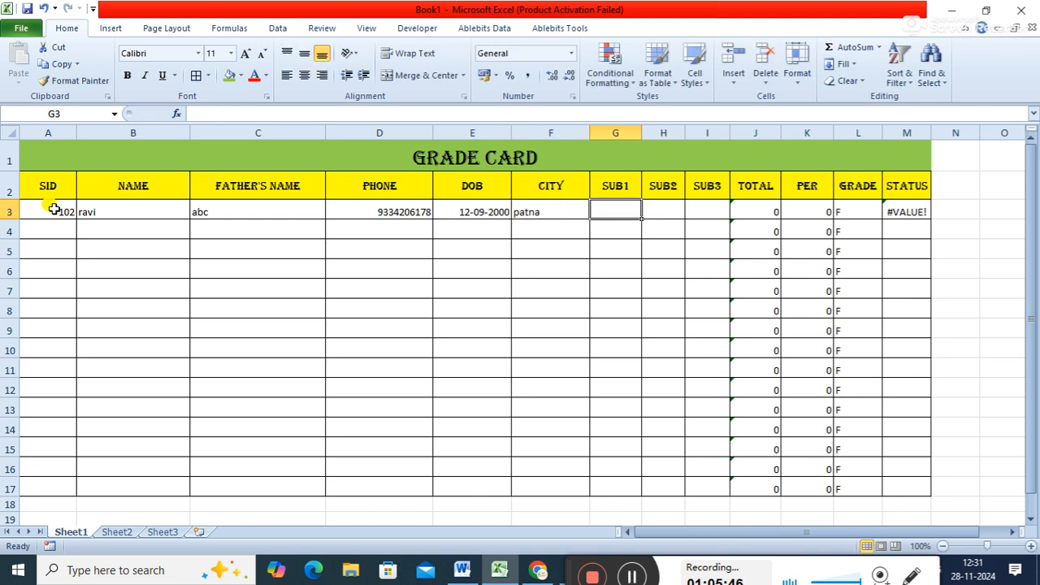
# - Enter the first student's marks in row 3: 98 for SUB1, 95 for SUB2 and 29 for SUB3
pyautogui.write('6')
pyautogui.press('BackSpace')
pyautogui.write('98')
pyautogui.press('Tab')
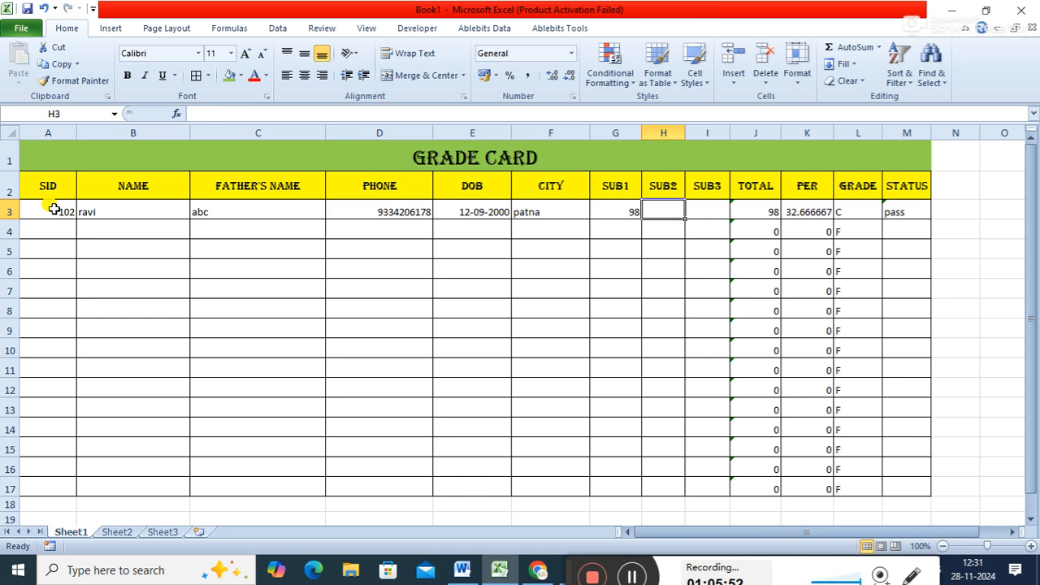
pyautogui.write('95')
pyautogui.press('Tab')
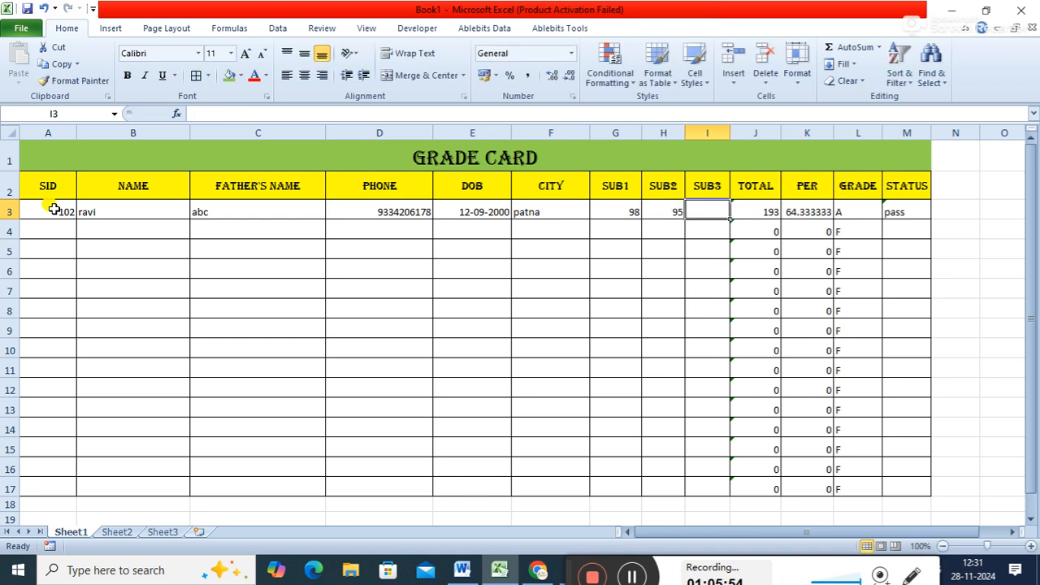
pyautogui.write('29')
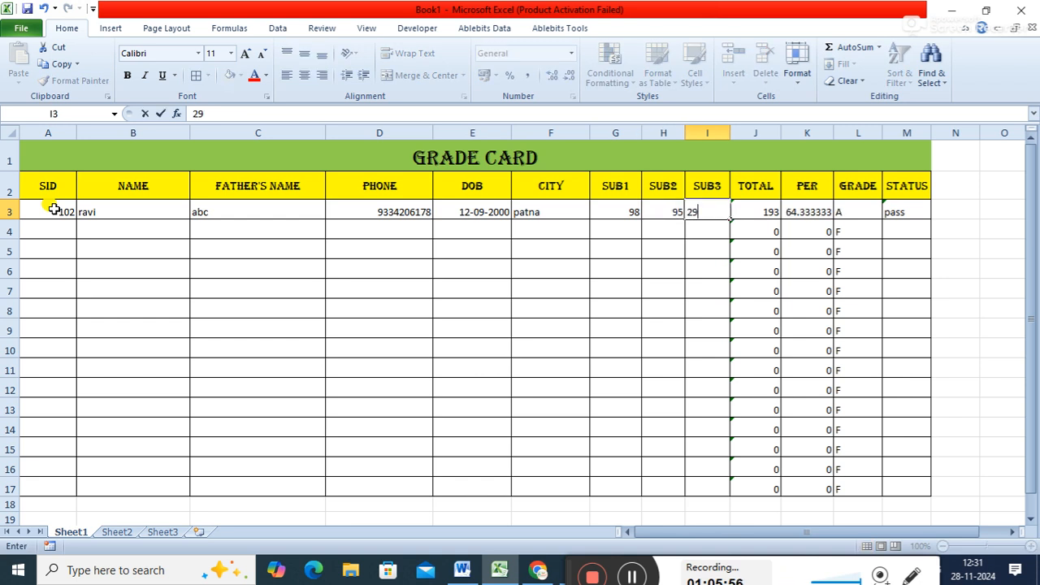
pyautogui.press('Tab')
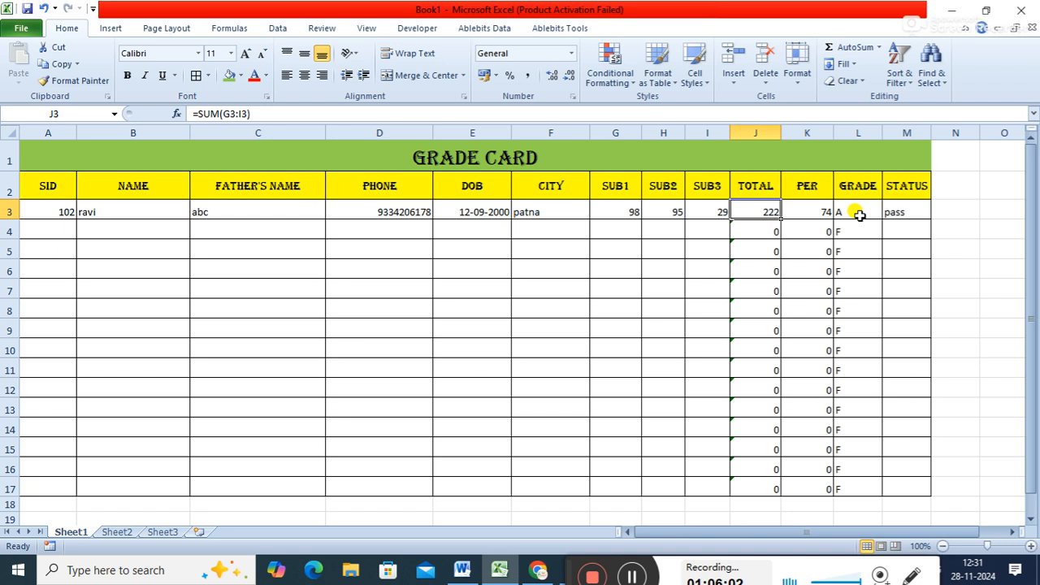
# - Replace AND with OR in the M3 status formula, making it =IF((OR(G3,H3,I3)>=30),"pass","fail")
pyautogui.click(897, 210)
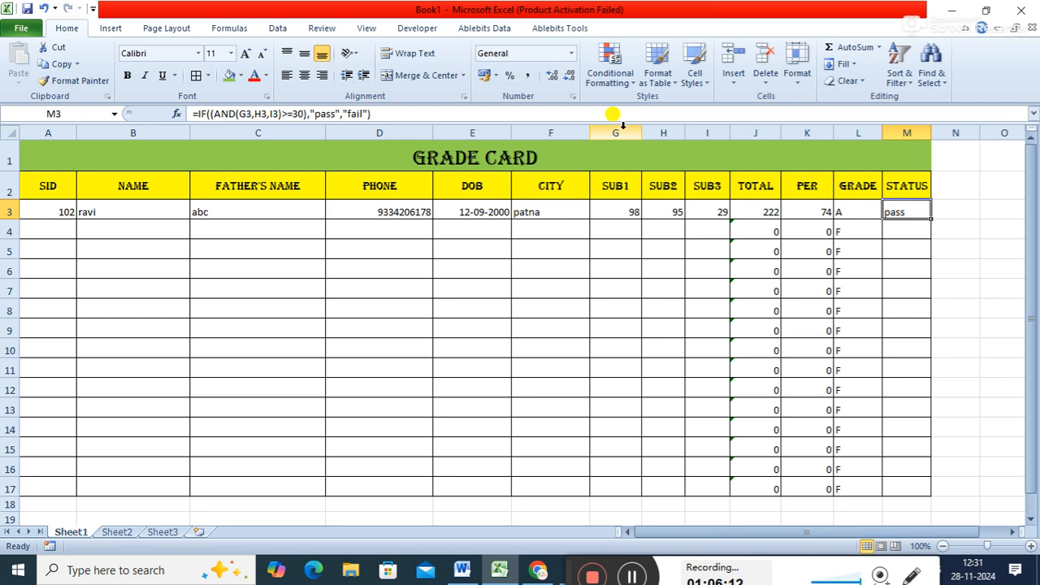
pyautogui.click(237, 113)
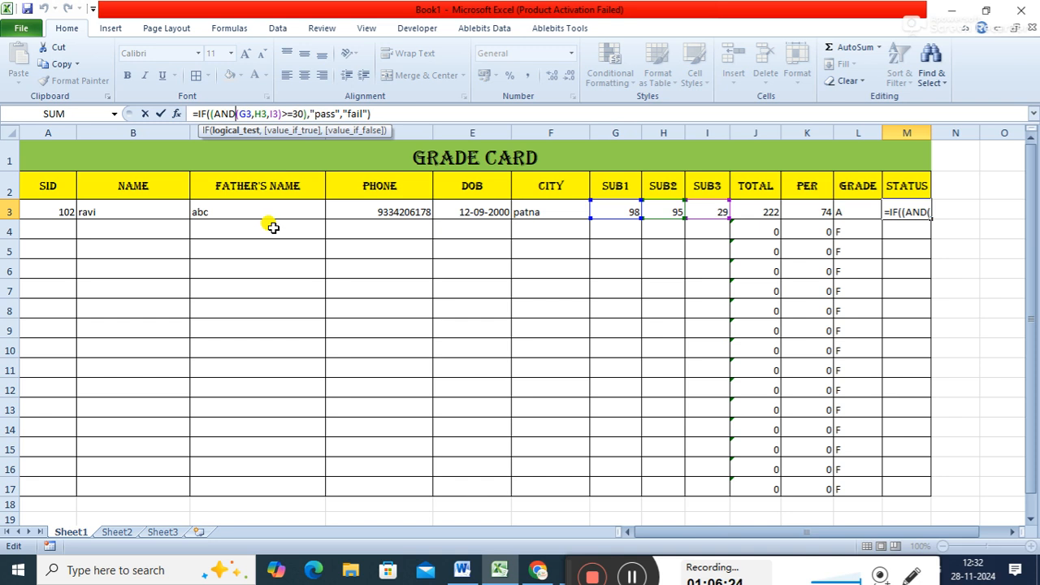
pyautogui.press('BackSpace')
pyautogui.press('BackSpace')
pyautogui.press('BackSpace')
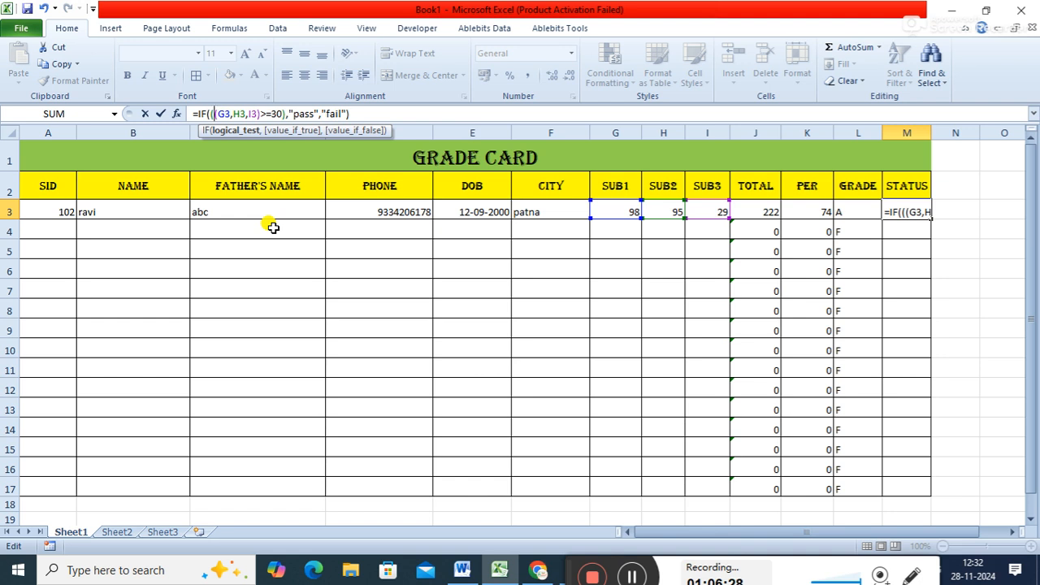
pyautogui.write('OR')
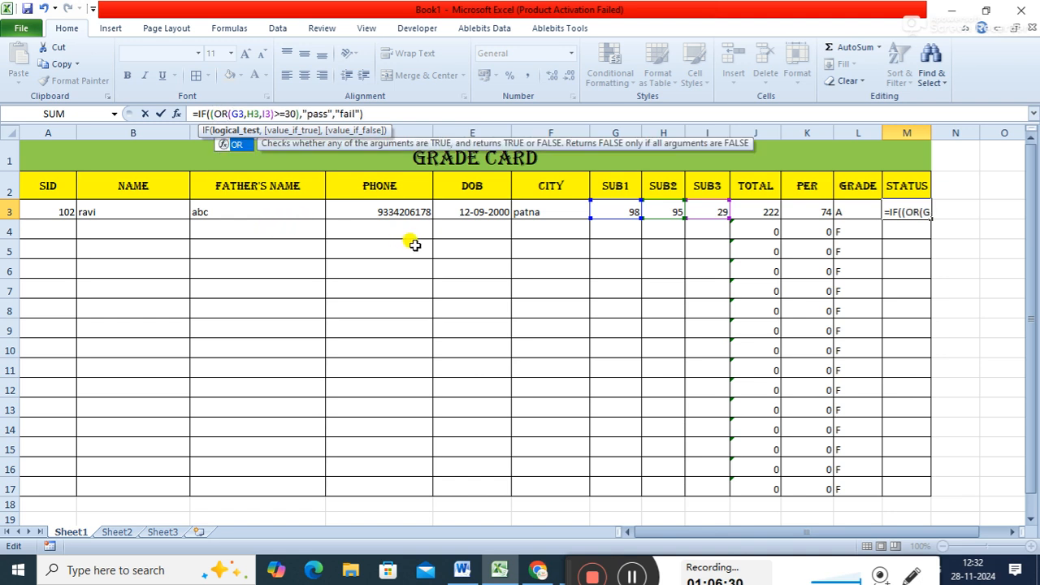
pyautogui.press('Return')
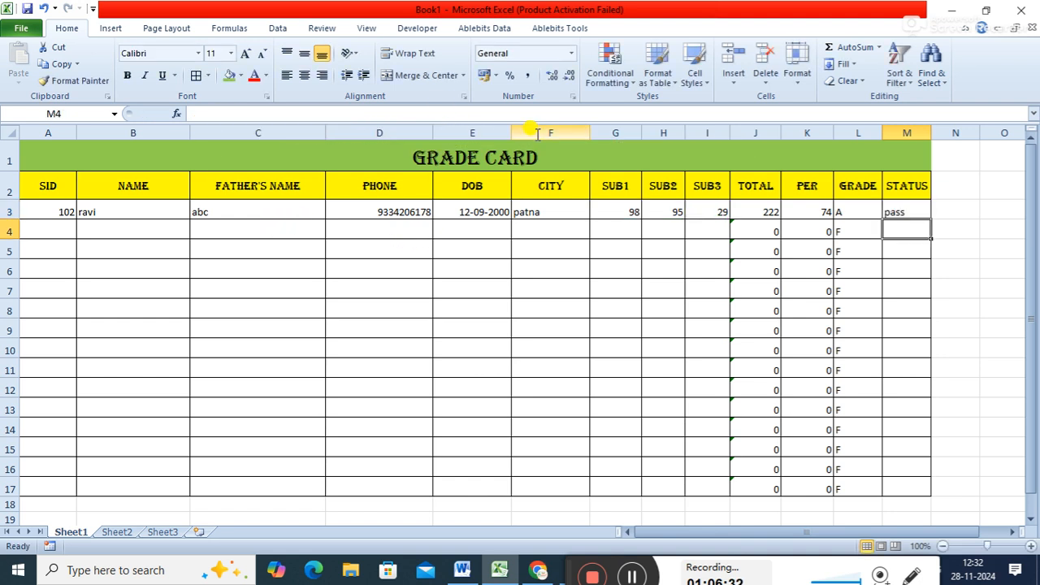
# - Fill the M3 status formula down the STATUS column to row 17
pyautogui.click(896, 214)
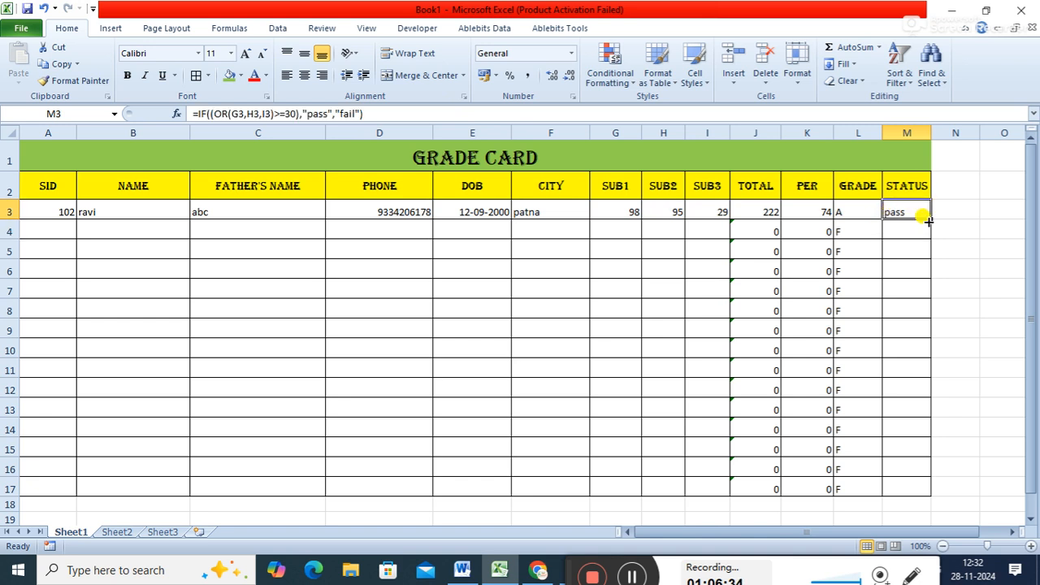
pyautogui.doubleClick(928, 219)
pyautogui.click(965, 205)
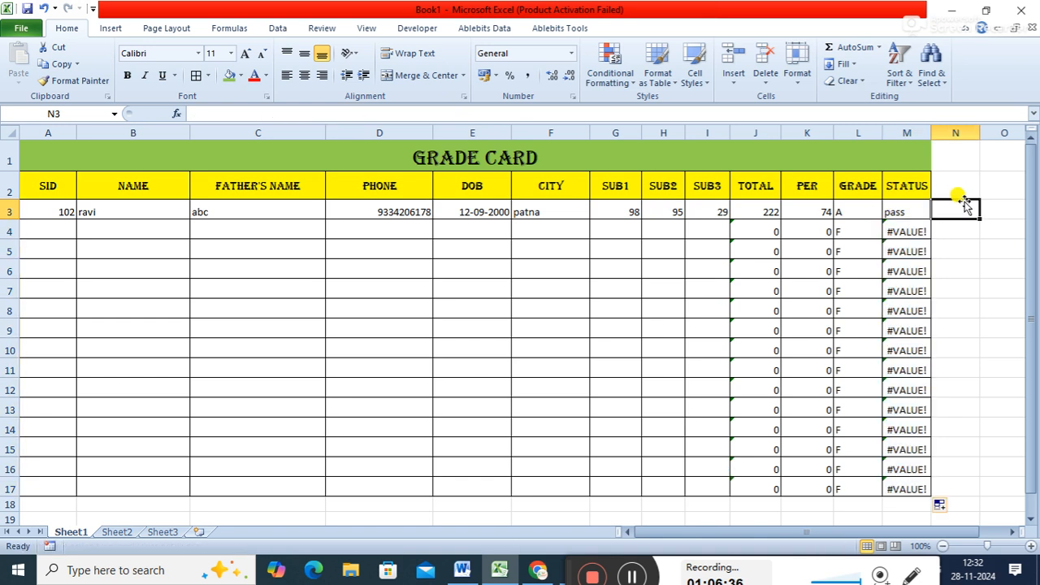
# - Change the first student's SUB3 mark in I3 to 22 to test the status formula
pyautogui.click(910, 204)
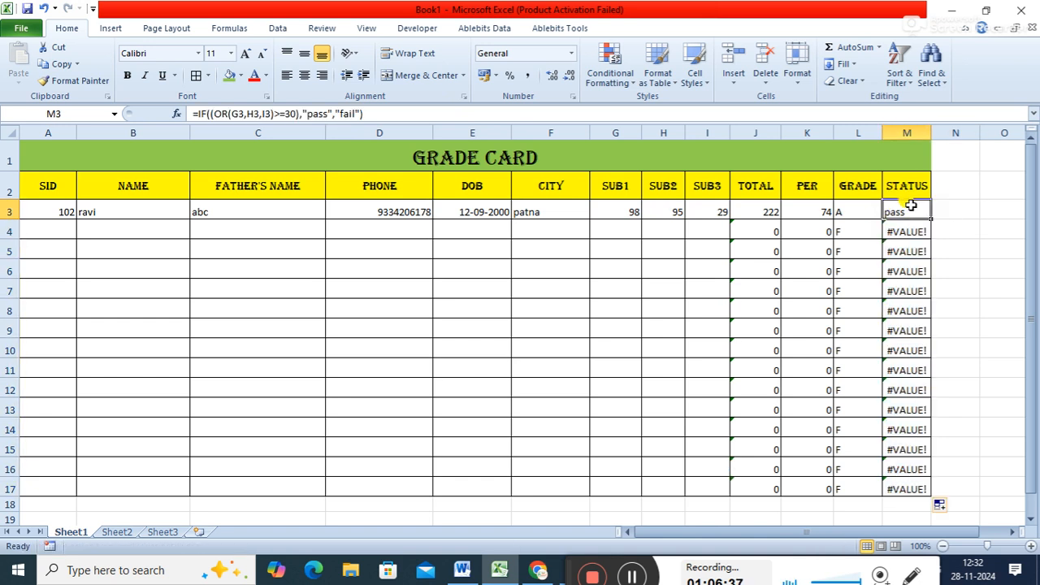
pyautogui.click(719, 216)
pyautogui.write('22')
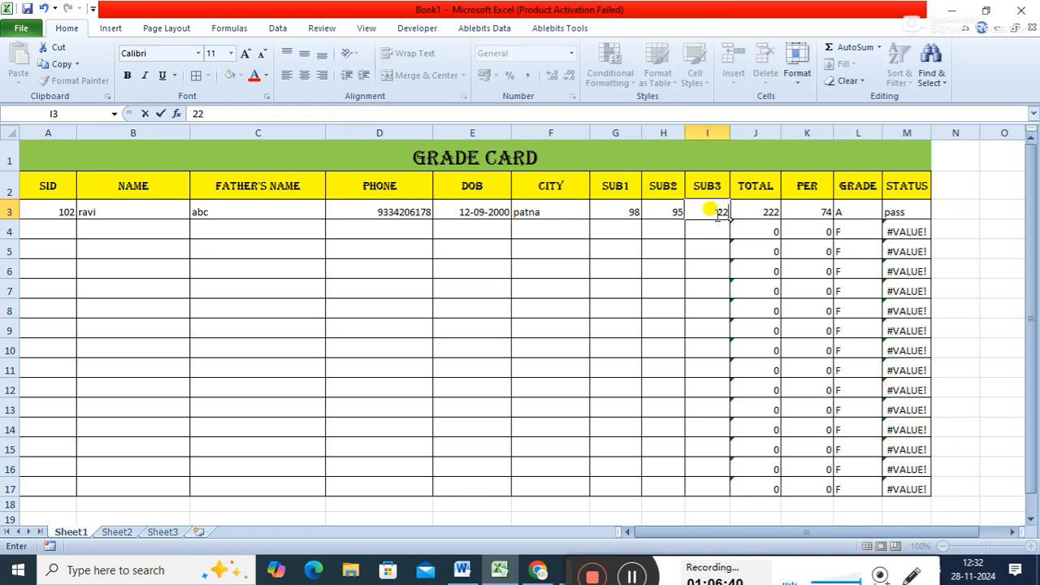
pyautogui.press('Return')
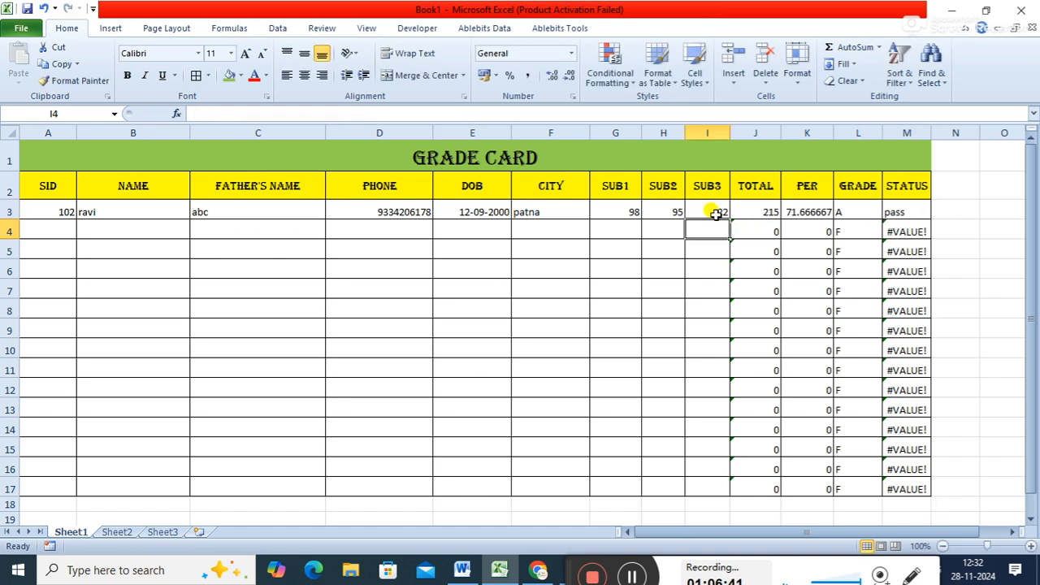
# - Replace OR with AND in the M3 status formula, making it =IF((AND(G3,H3,I3)>=30),"pass","fail")
pyautogui.click(895, 205)
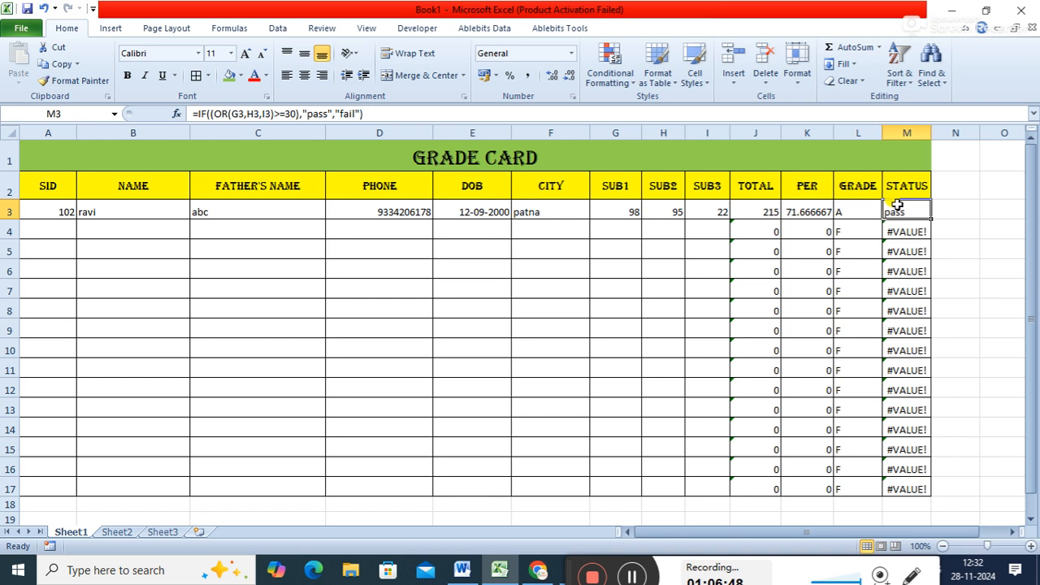
pyautogui.doubleClick(221, 113)
pyautogui.press('Delete')
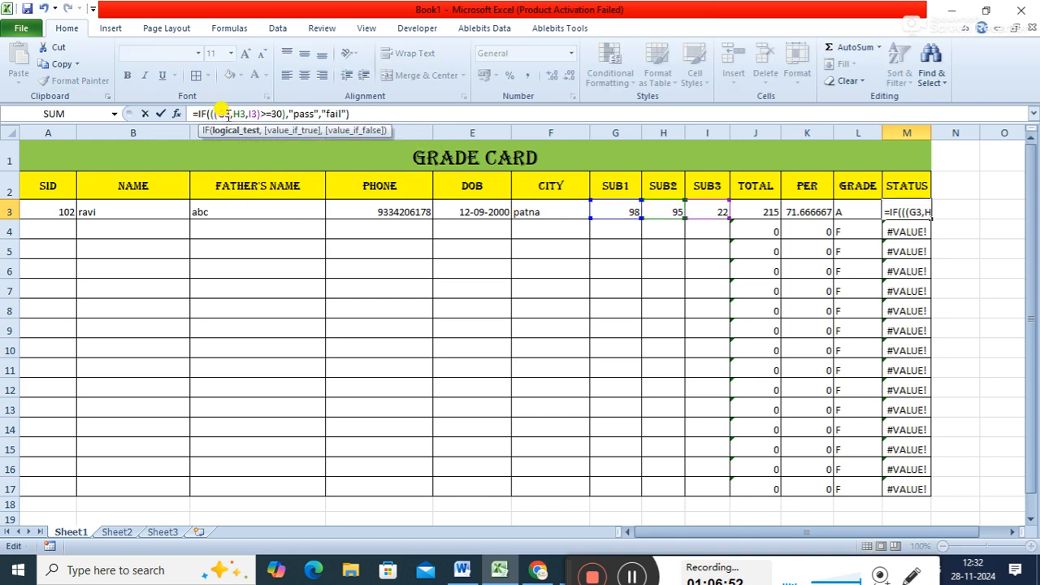
pyautogui.write('and')
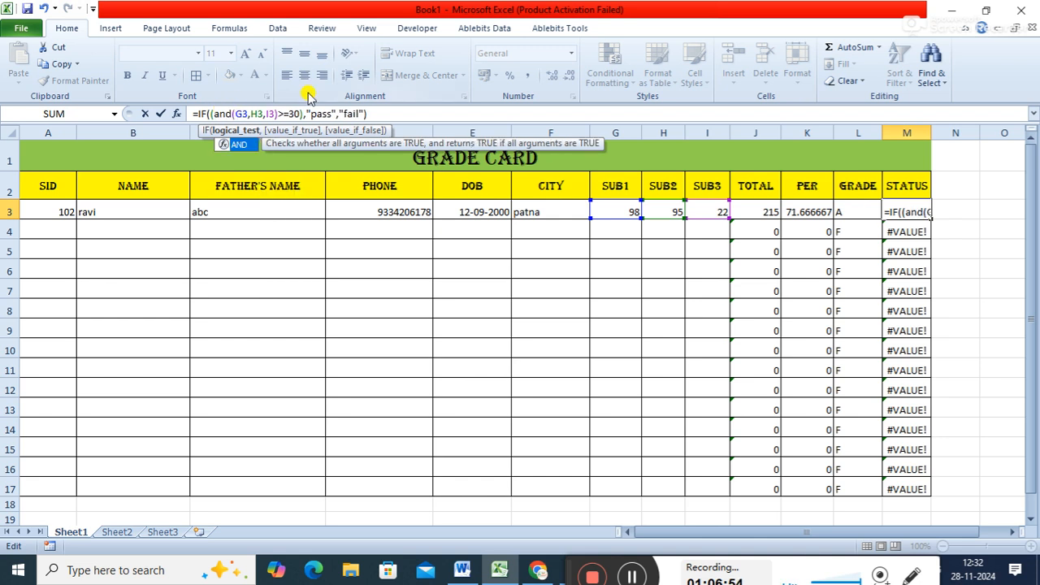
pyautogui.click(362, 114)
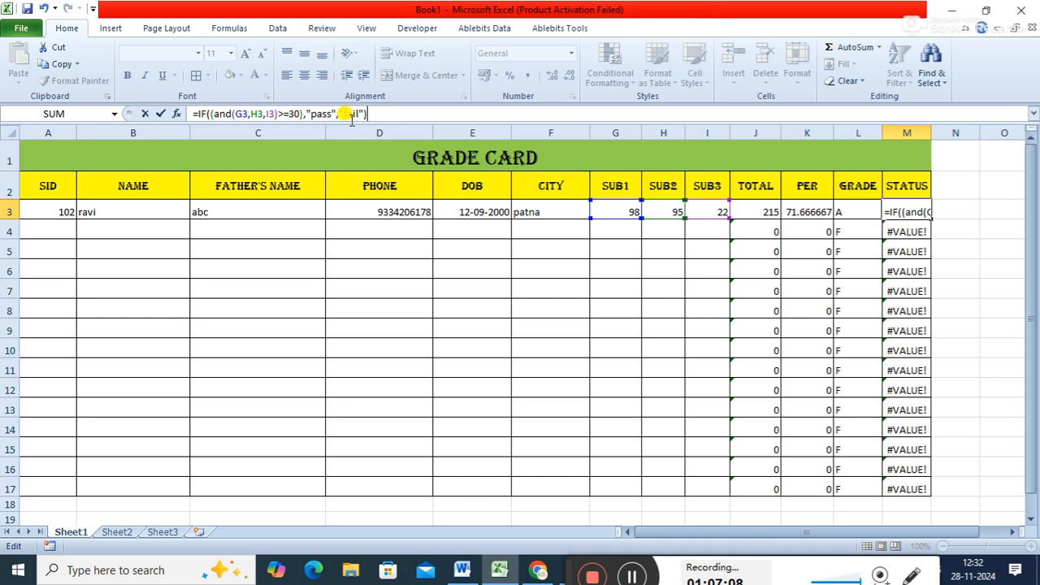
pyautogui.click(303, 114)
pyautogui.moveTo(301, 113); pyautogui.dragTo(211, 120)
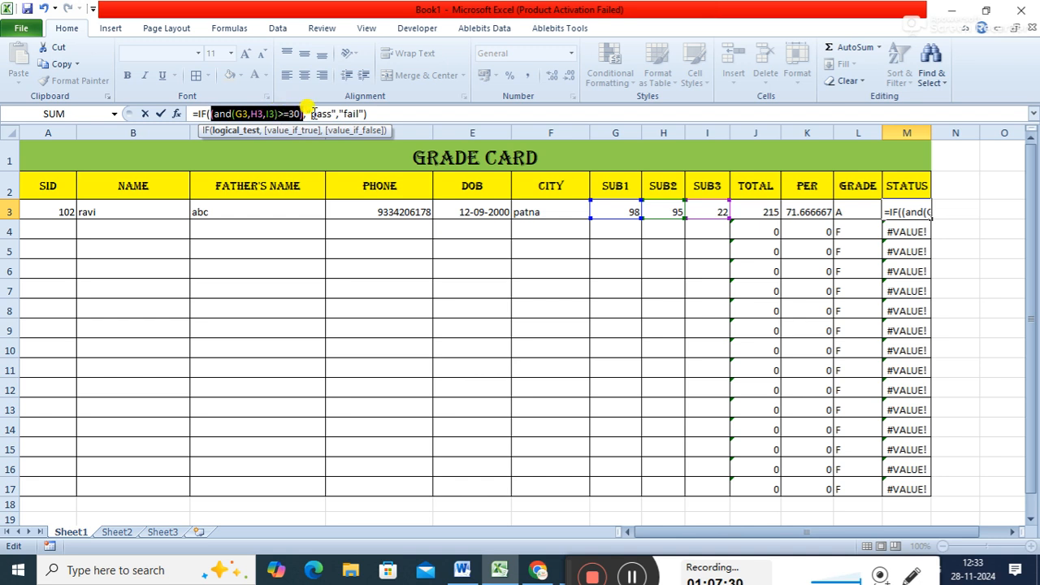
pyautogui.click(312, 113)
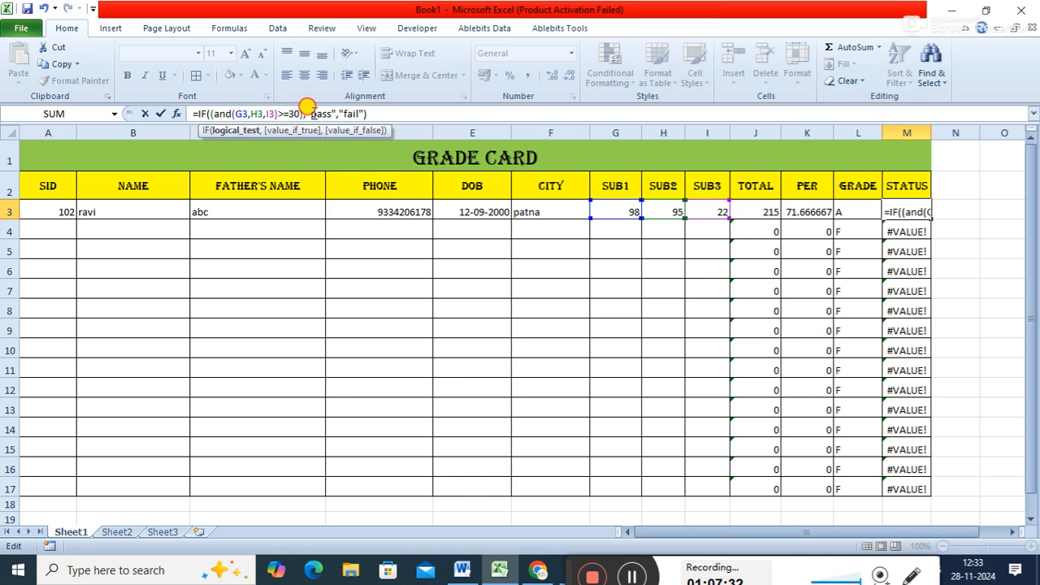
pyautogui.click(397, 113)
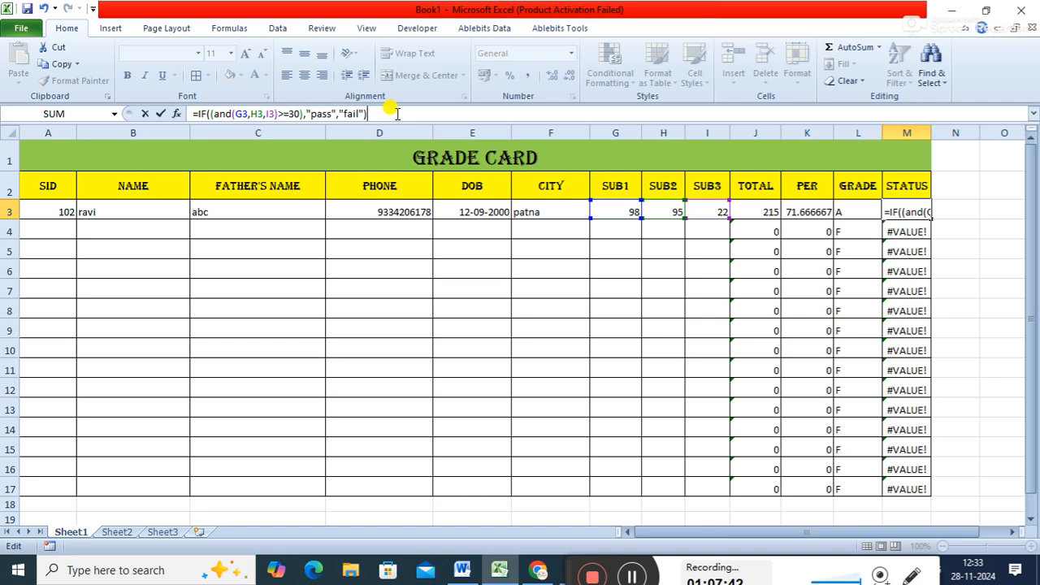
pyautogui.press('Return')
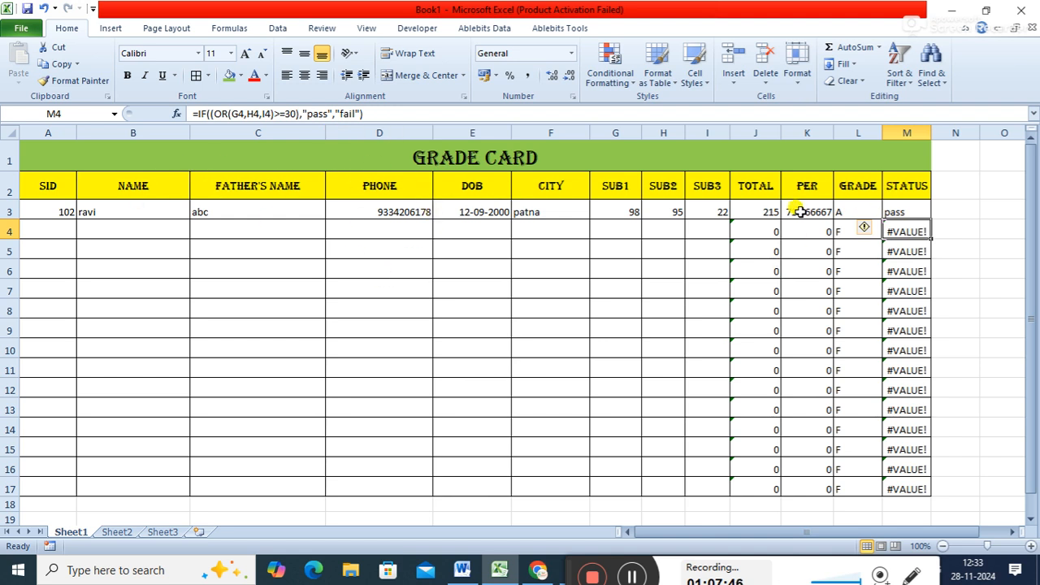
# - Change the first student's marks in row 3 to 67 for SUB1 and 45 for SUB2
pyautogui.click(632, 210)
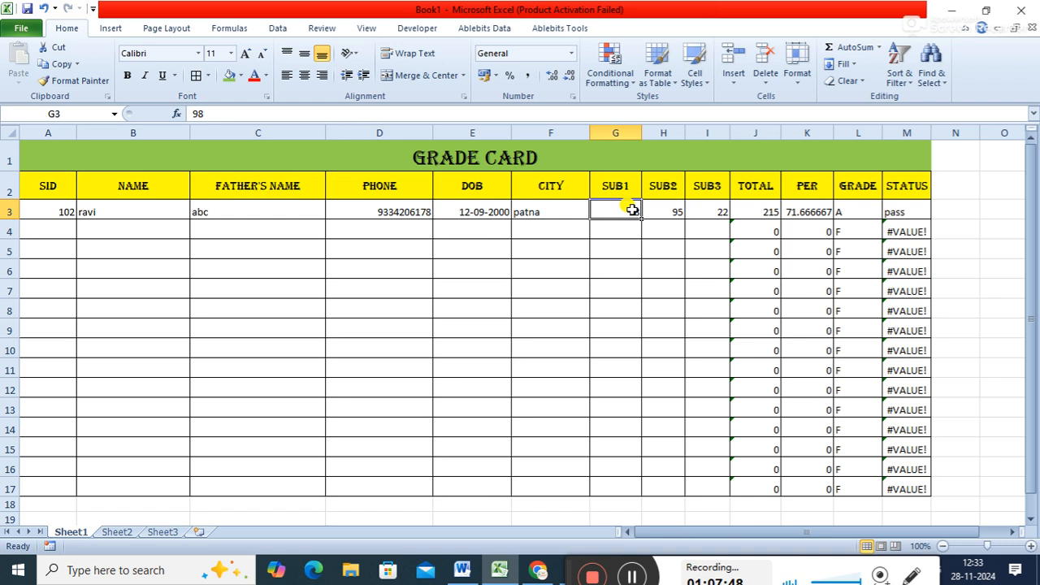
pyautogui.write('67')
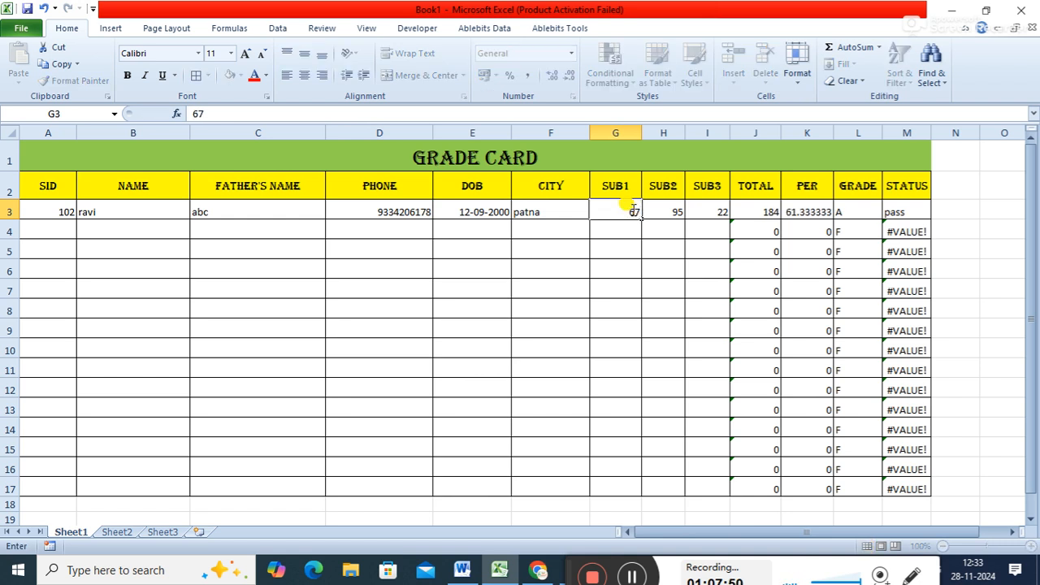
pyautogui.press('Tab')
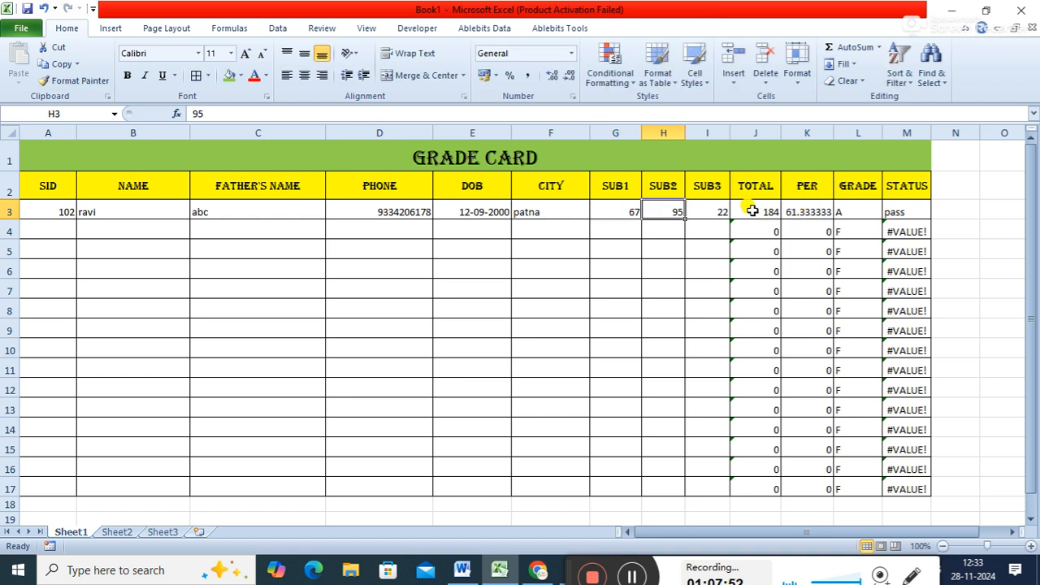
pyautogui.write('45')
pyautogui.press('Tab')
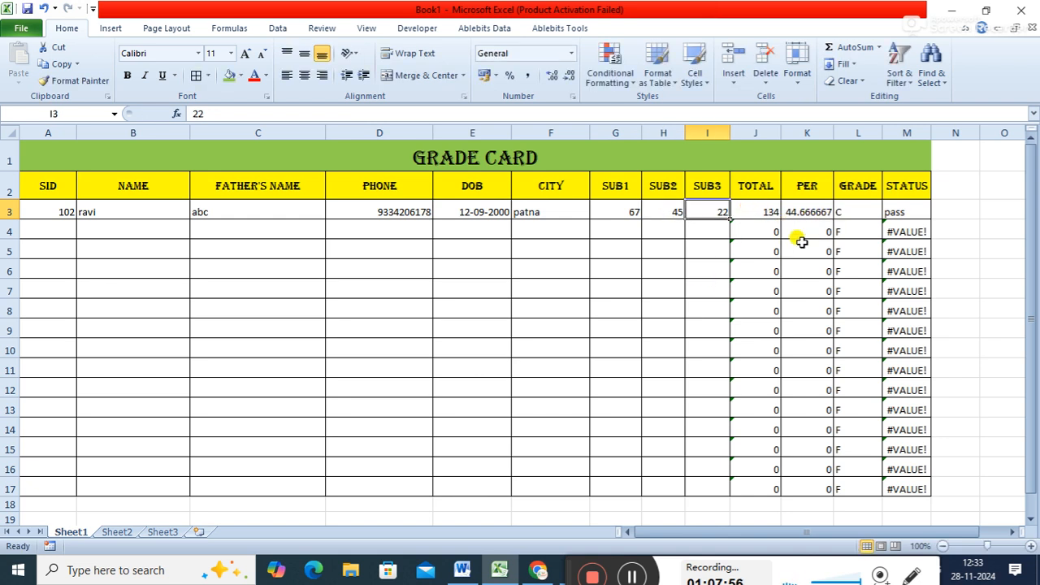
# - Remove the extra parentheses around the M3 condition, making the formula =IF(AND(G3,H3,I3)>=30,"pass","fail")
pyautogui.click(894, 212)
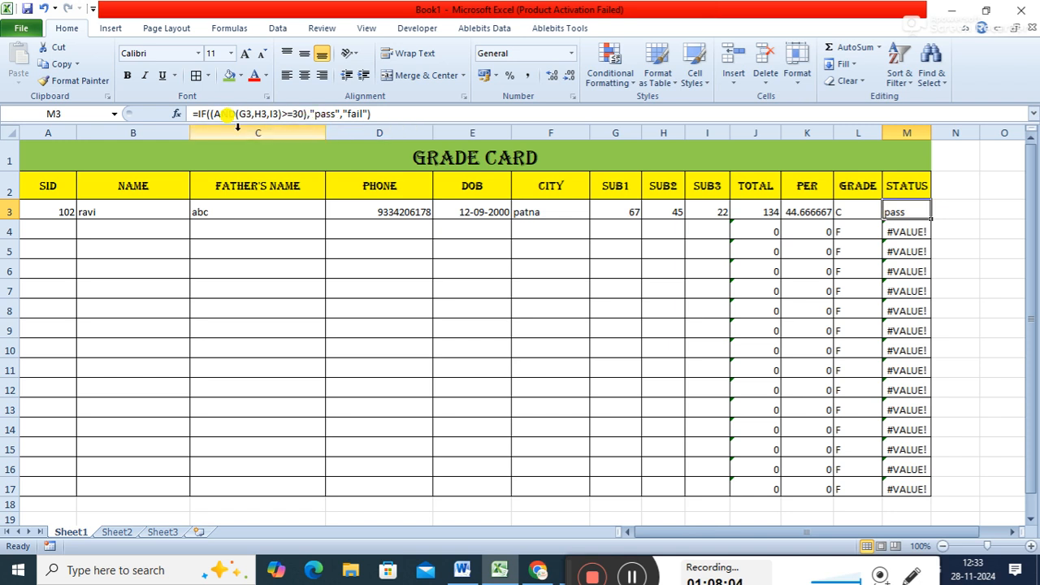
pyautogui.click(216, 115)
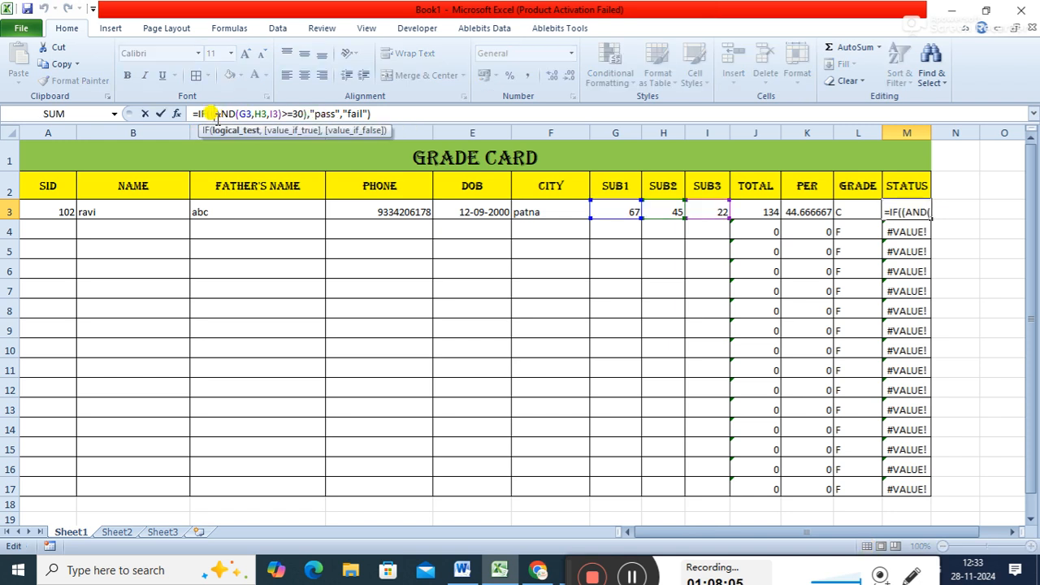
pyautogui.press('BackSpace')
pyautogui.click(302, 114)
pyautogui.write(',')
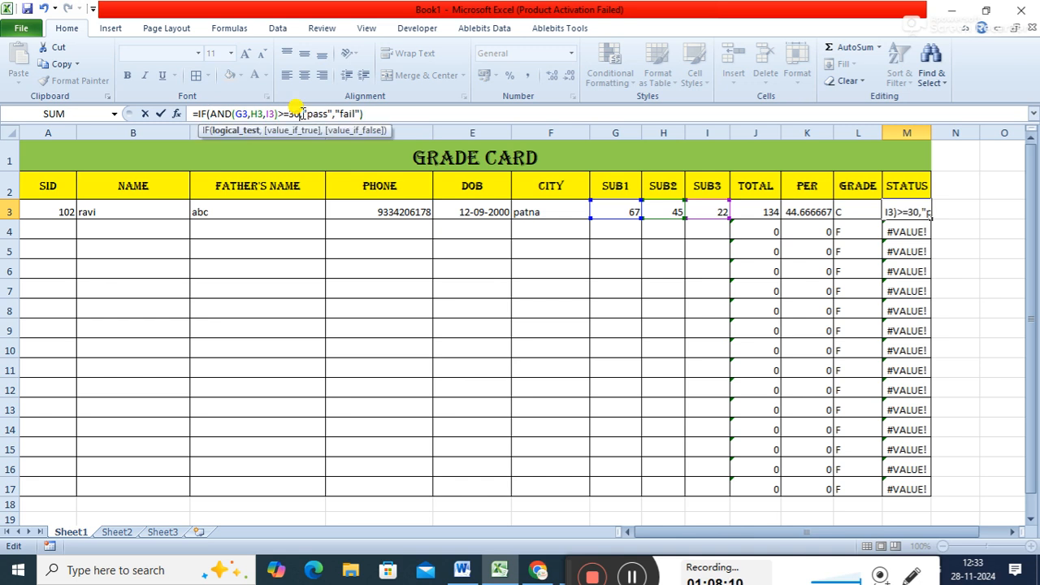
pyautogui.click(431, 115)
pyautogui.press('Return')
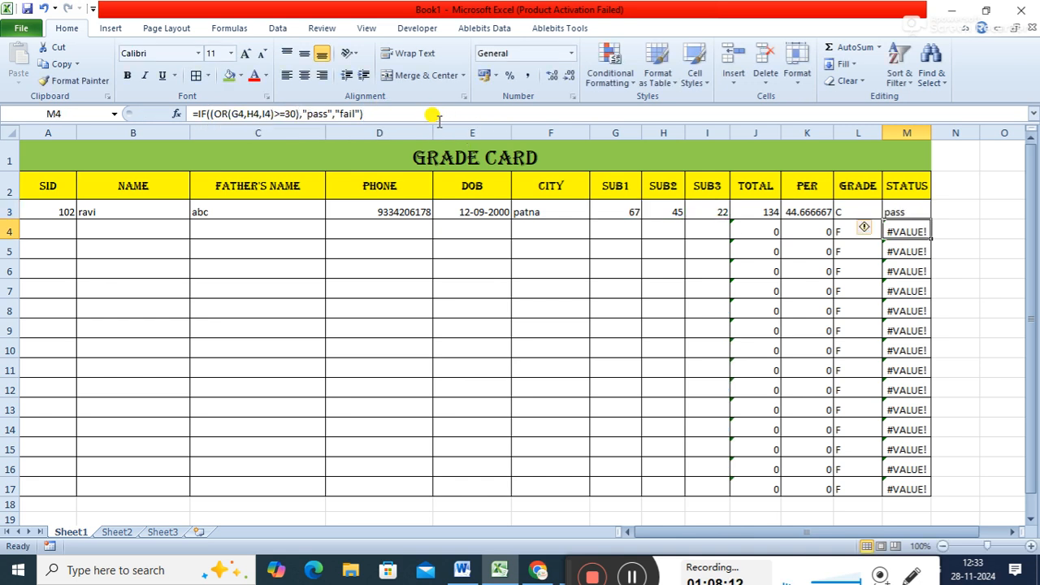
# - Replace the M3 status formula with =if(and(g3>=30,h3>=30,i3>=30),"pass","fail"), testing each subject mark separately
pyautogui.click(884, 204)
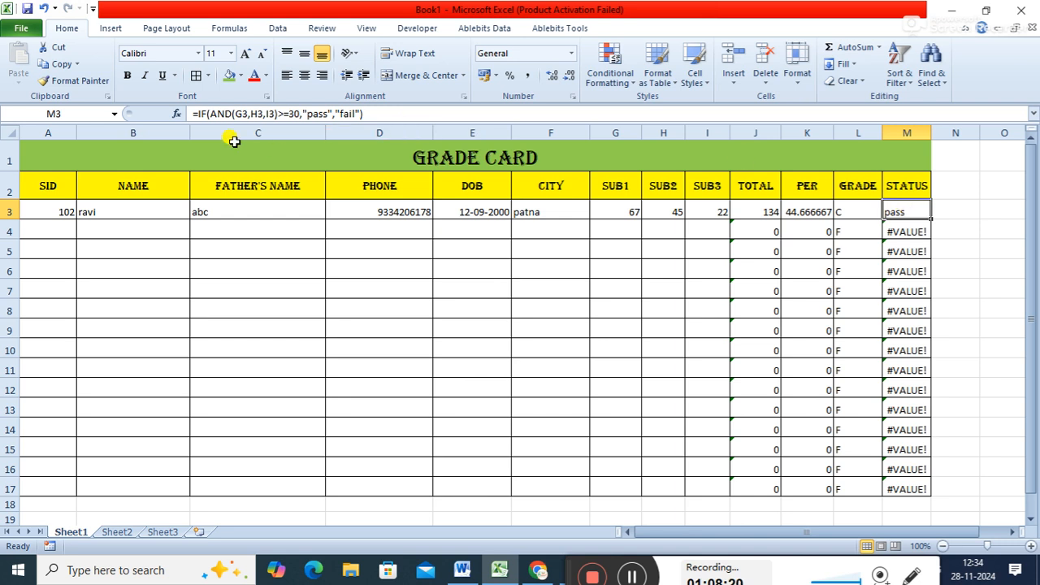
pyautogui.moveTo(377, 113); pyautogui.dragTo(183, 118)
pyautogui.press('BackSpace')
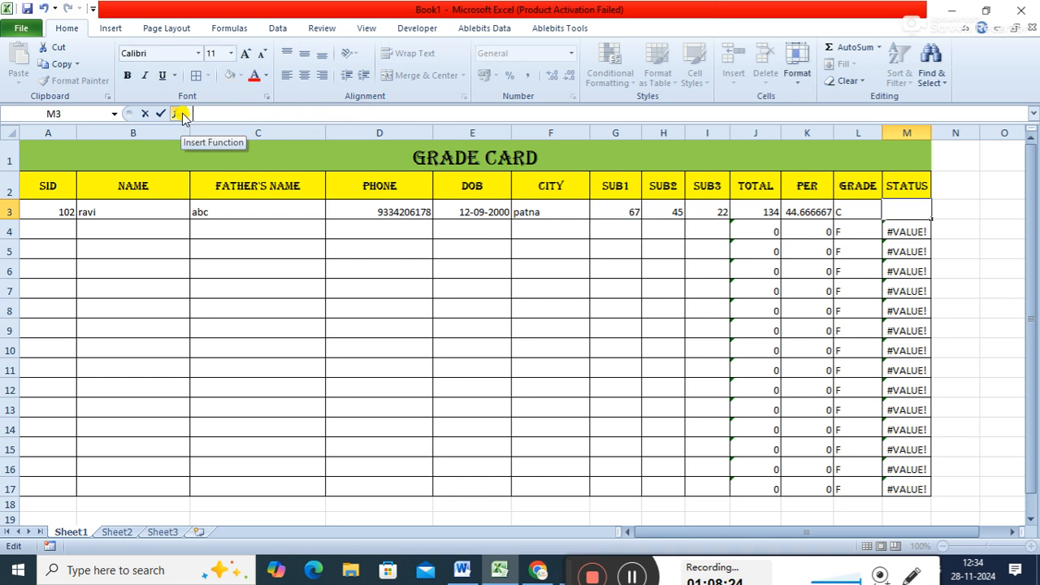
pyautogui.write('=')
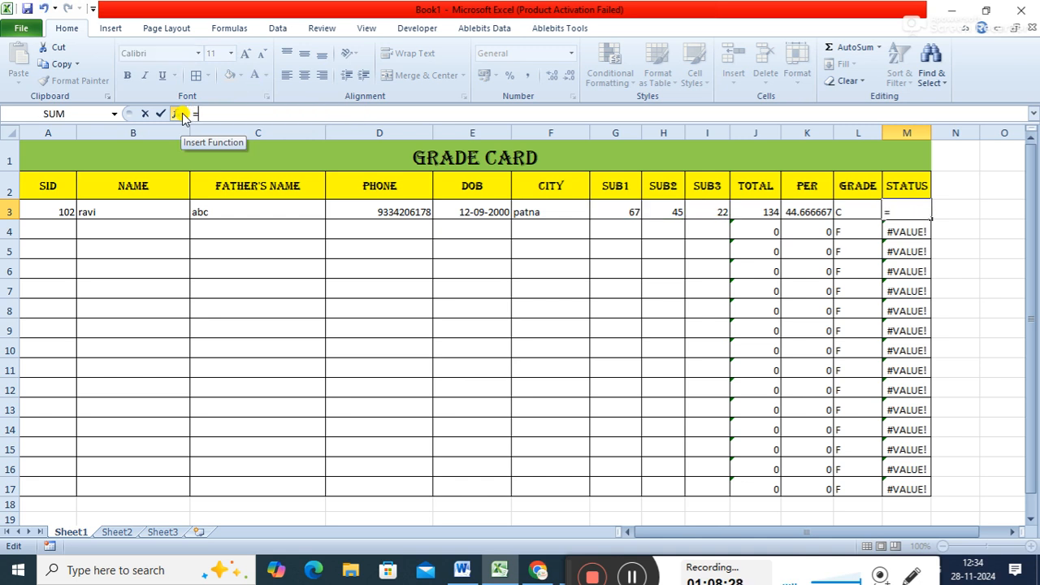
pyautogui.write('if')
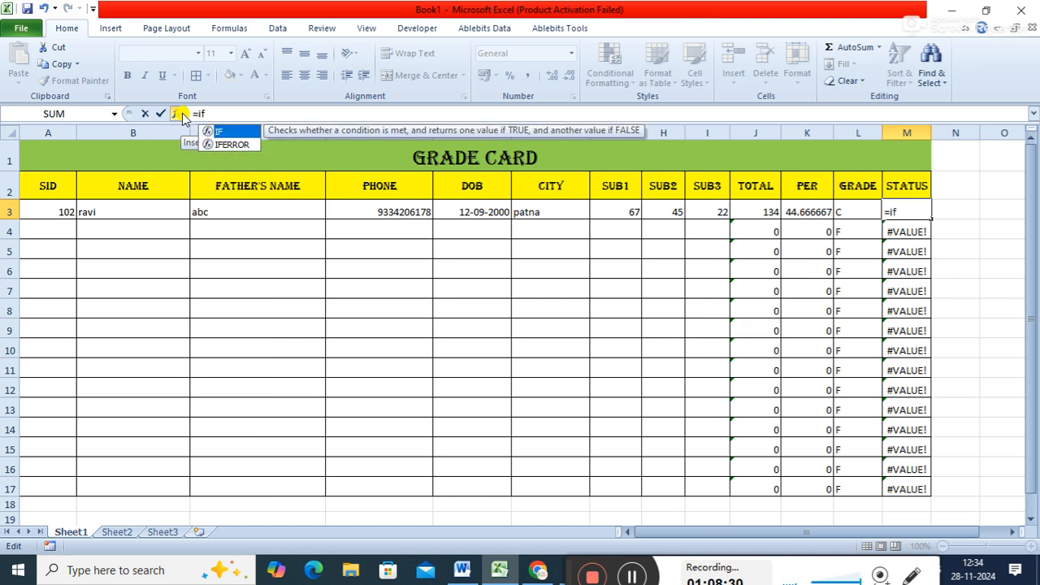
pyautogui.write('(')
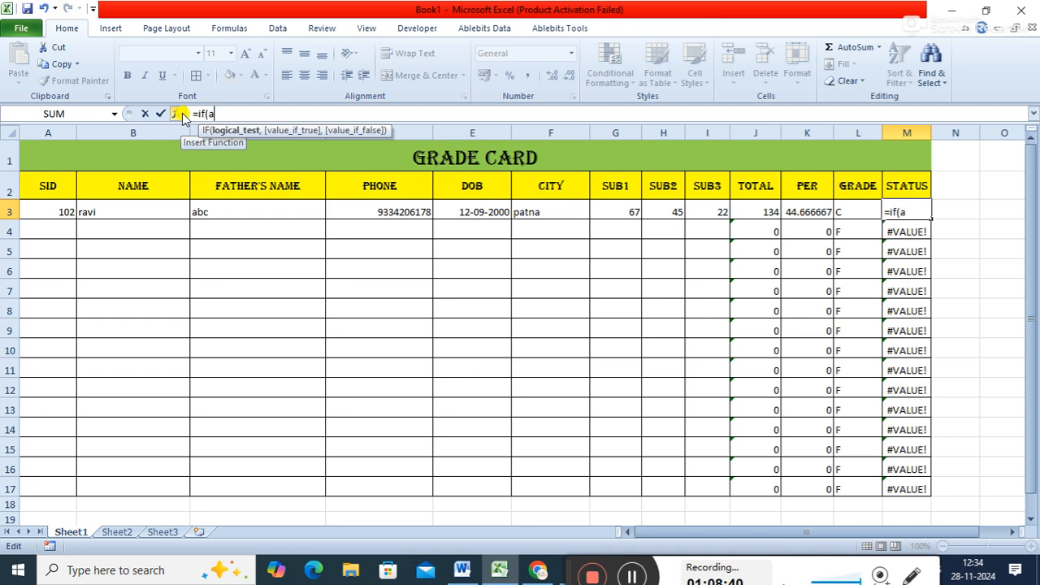
pyautogui.write('and')
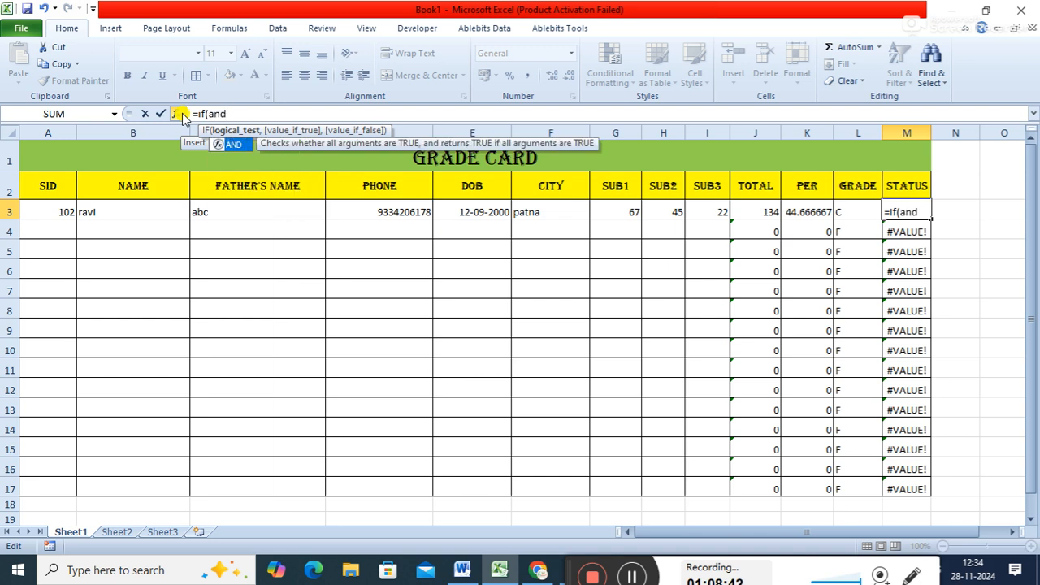
pyautogui.write('(')
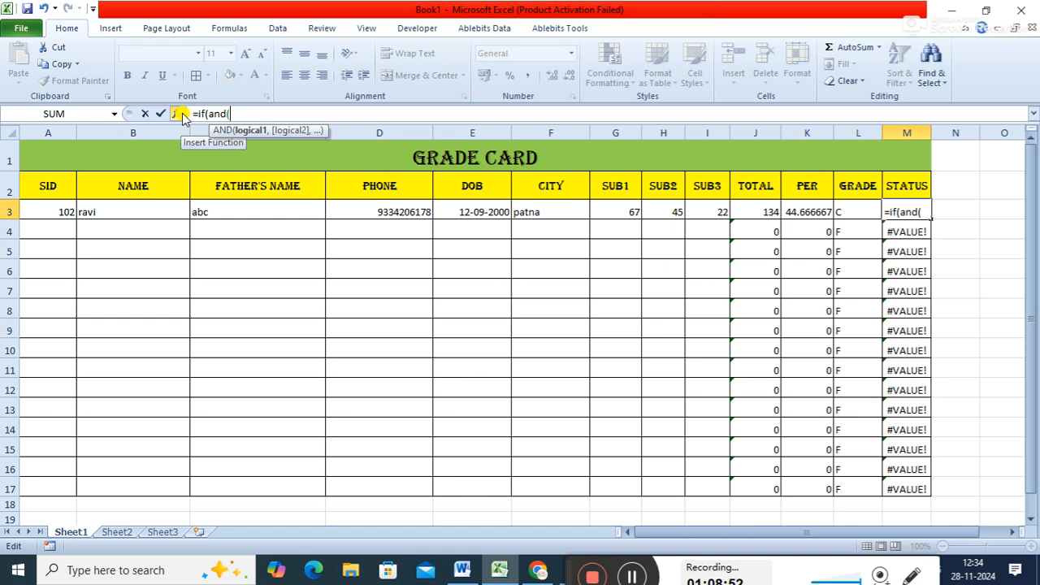
pyautogui.write('g3')
pyautogui.write('>')
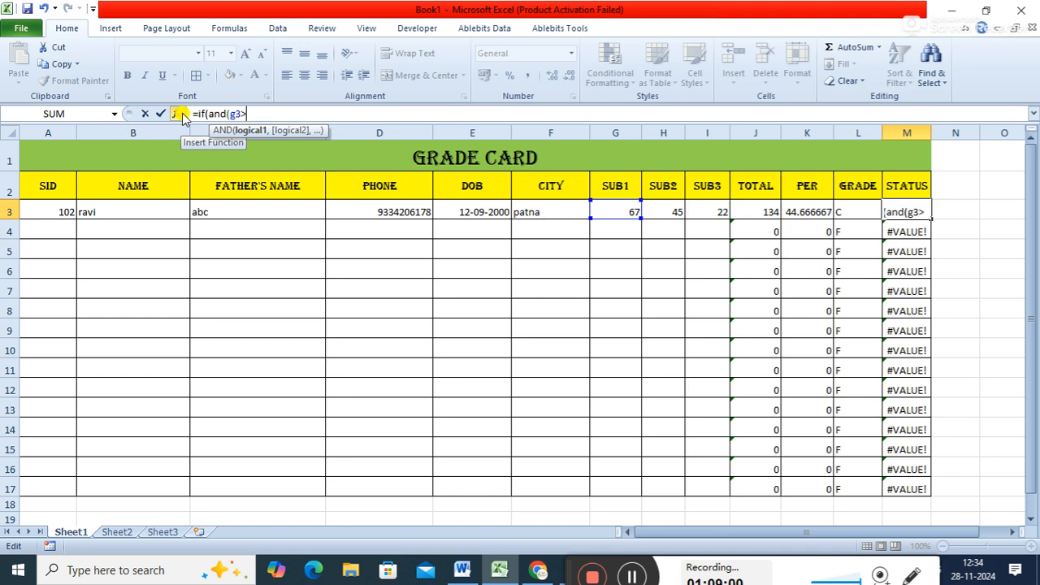
pyautogui.write('=30')
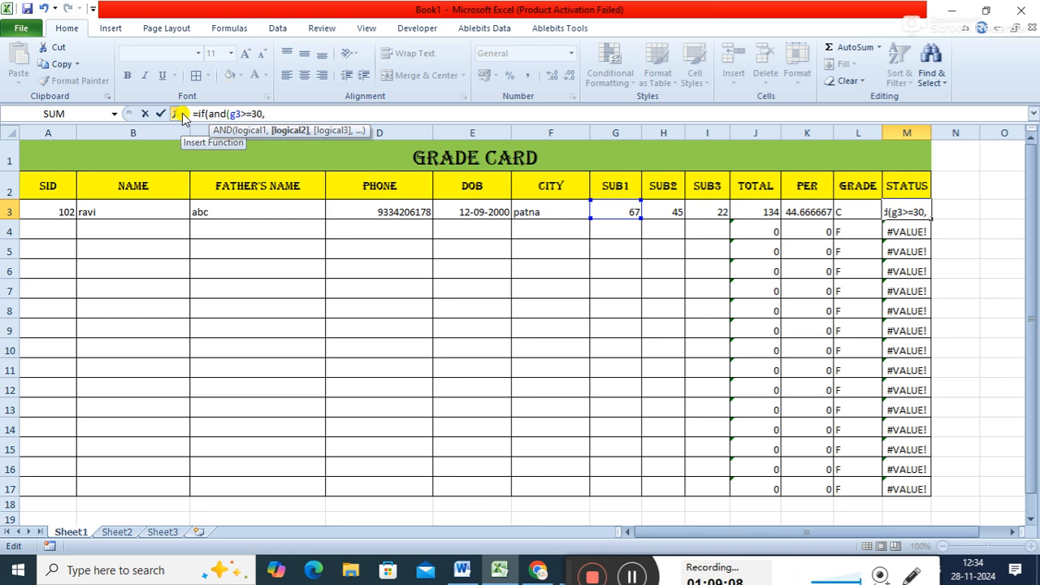
pyautogui.write(',h')
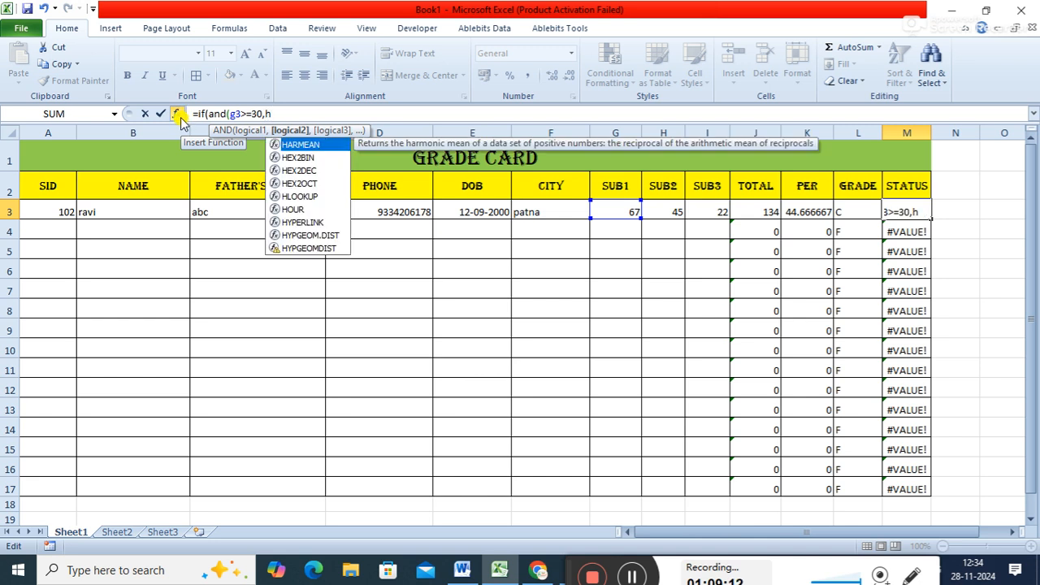
pyautogui.write('3>=3')
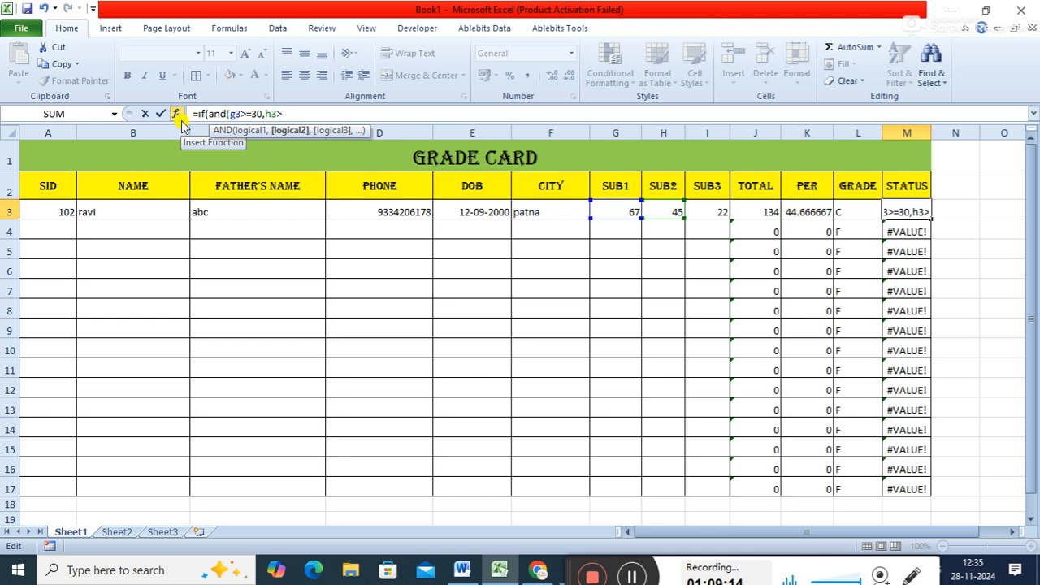
pyautogui.write('0,')
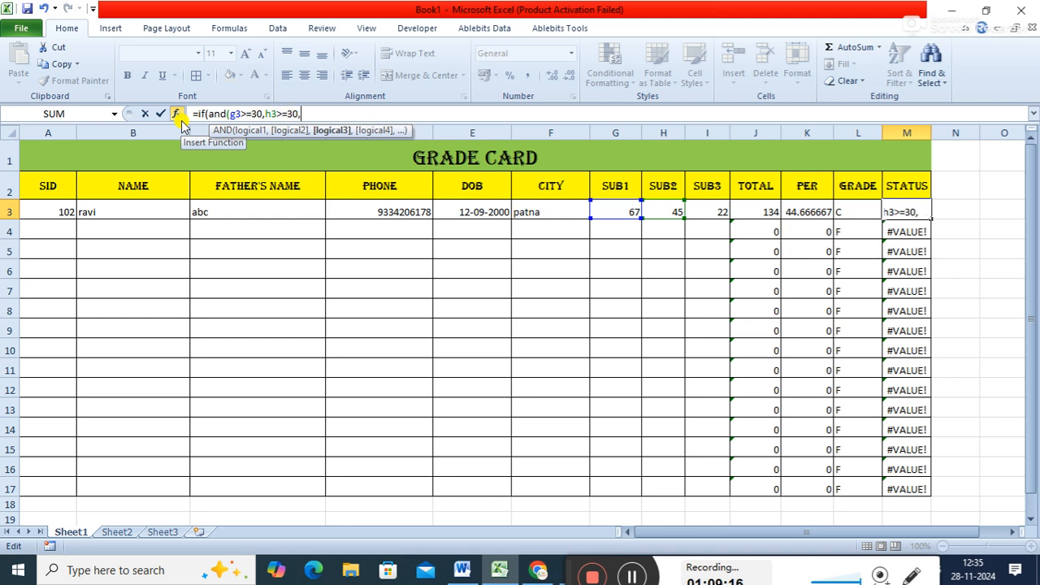
pyautogui.write('i')
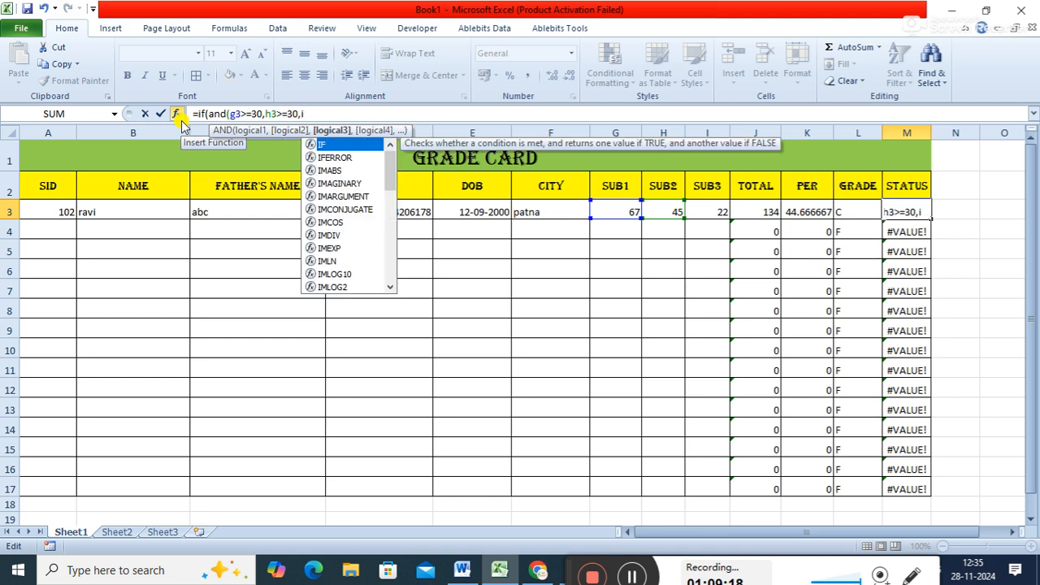
pyautogui.write('3>')
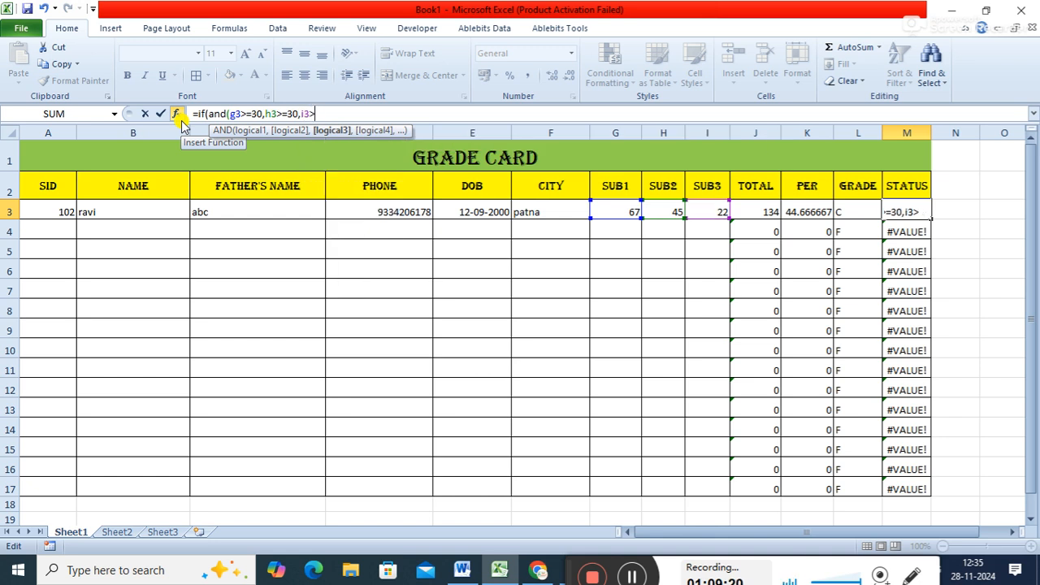
pyautogui.write('=30)')
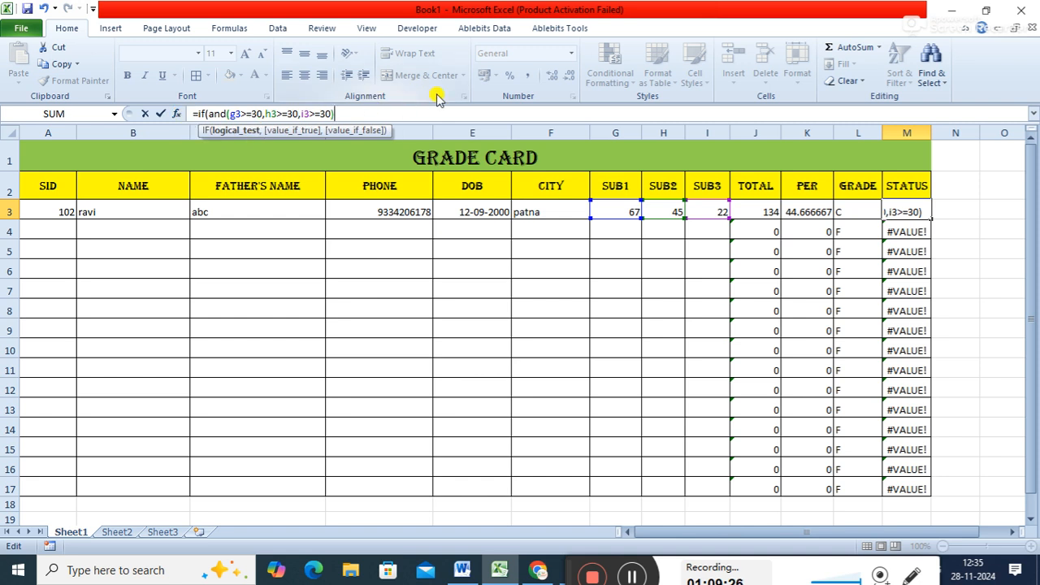
pyautogui.write(',')
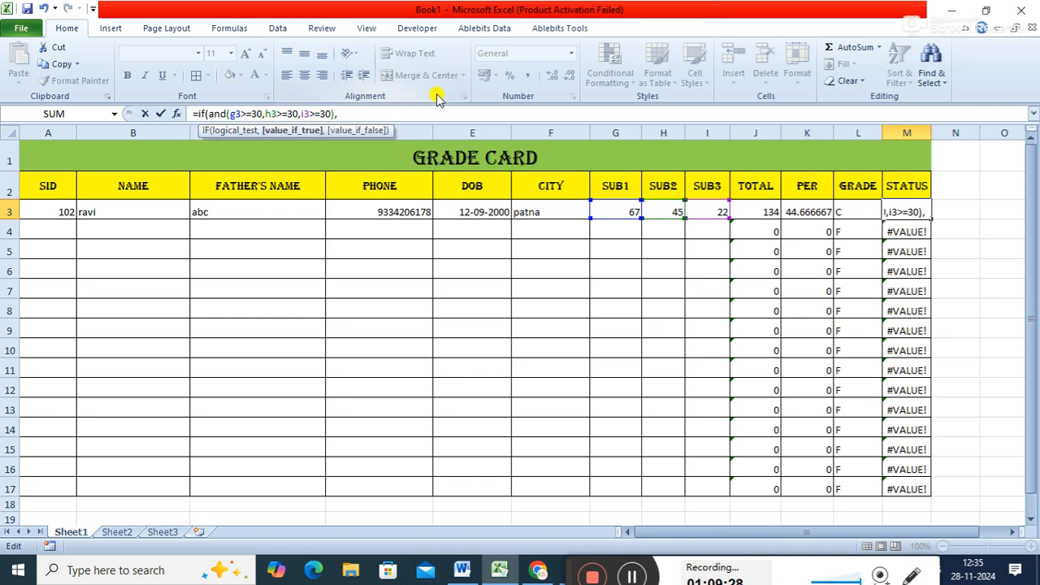
pyautogui.write('"pass","fail")')
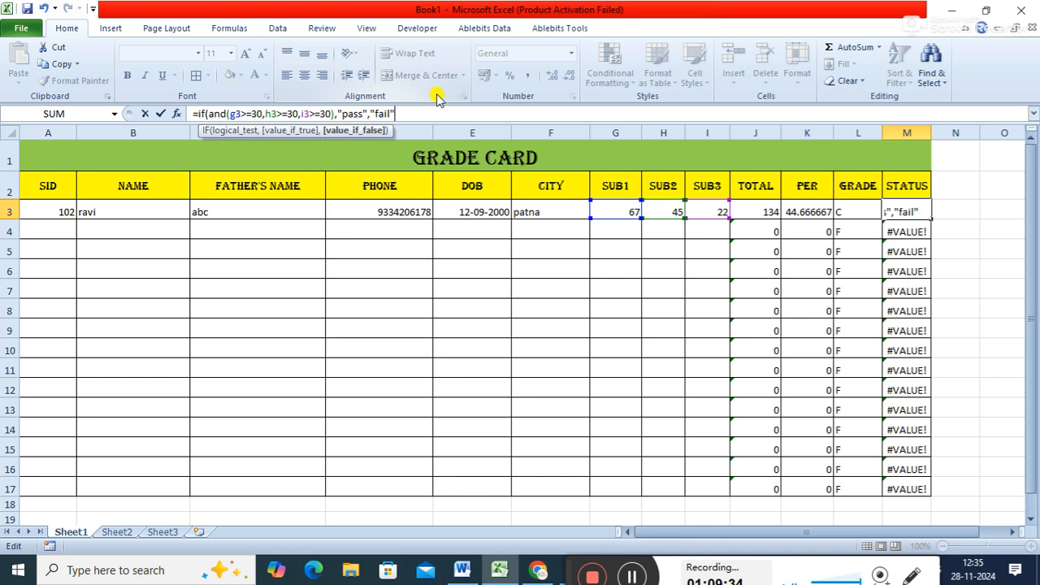
pyautogui.press('Return')
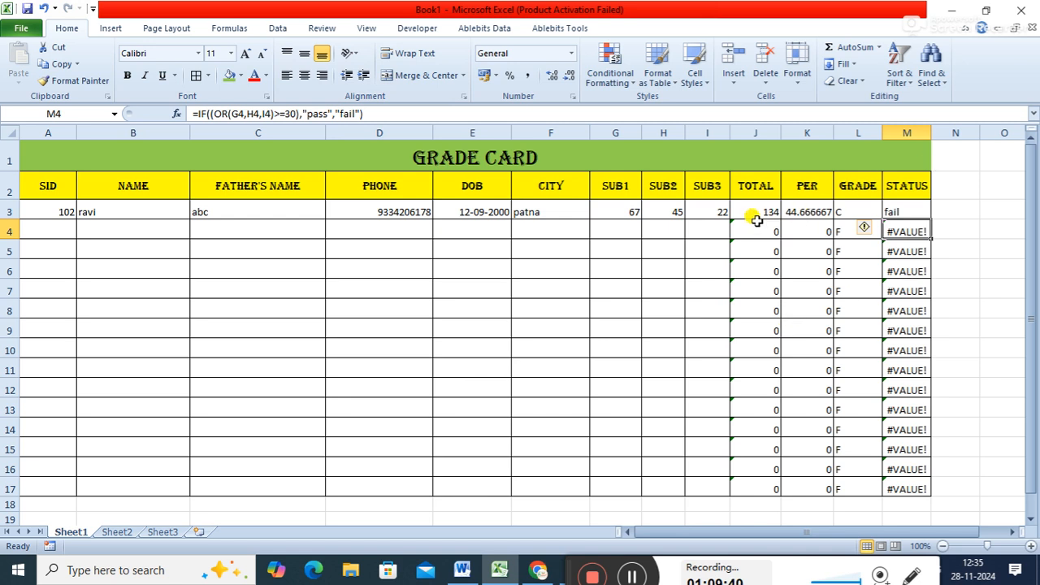
# - Change the first student's SUB3 mark in row 3 to 30 to test the status formula
pyautogui.click(715, 211)
pyautogui.write('30')
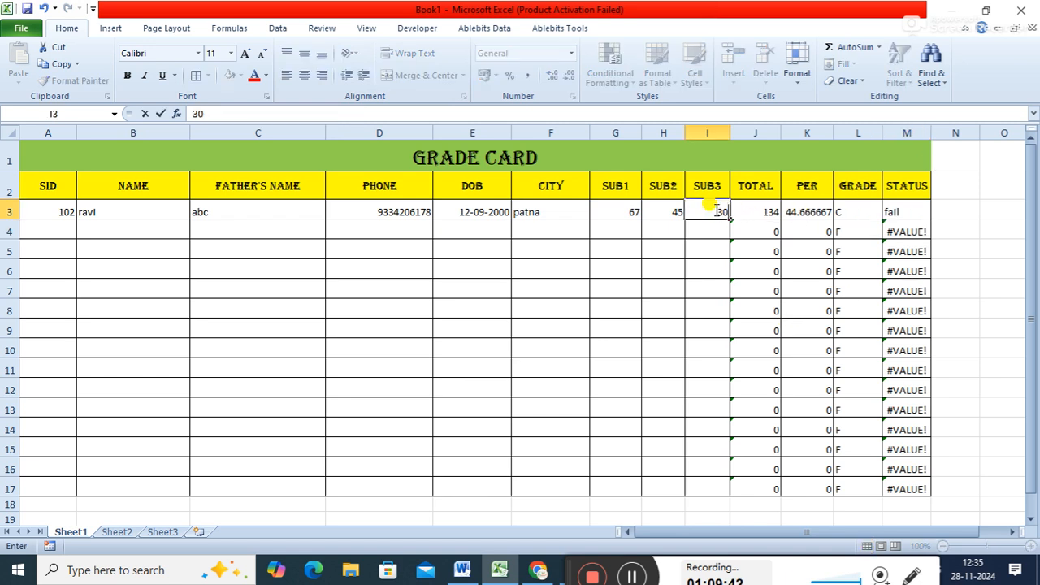
pyautogui.press('Tab')
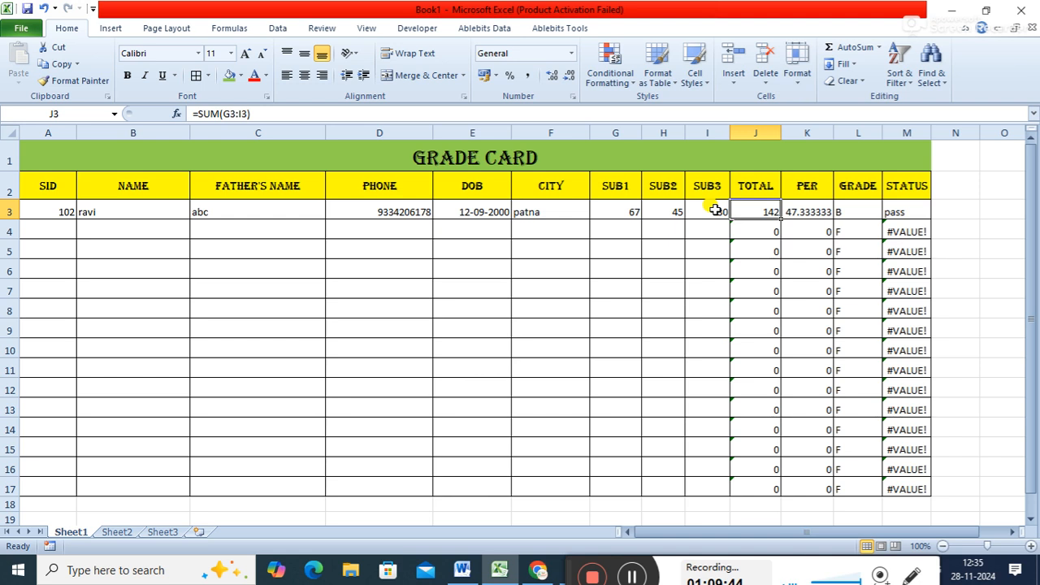
# - Fill the corrected M3 status formula down the STATUS column through row 17
pyautogui.click(921, 211)
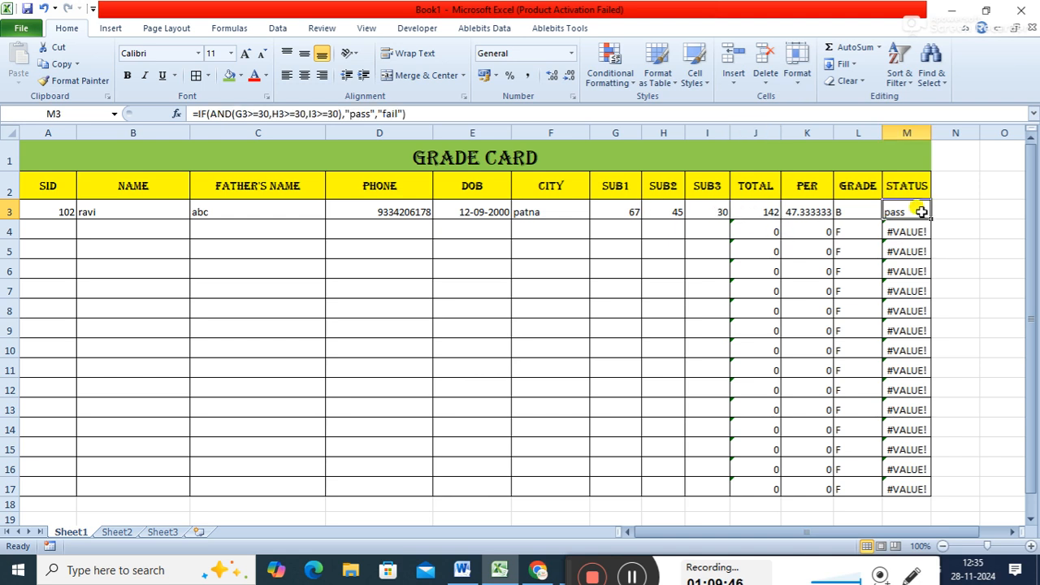
pyautogui.doubleClick(930, 220)
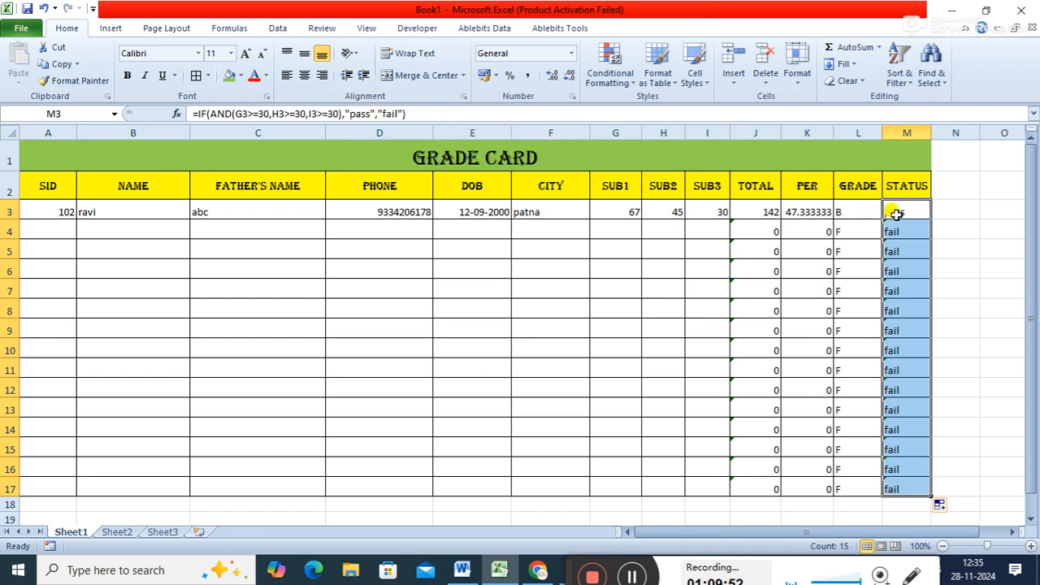
pyautogui.click(897, 214)
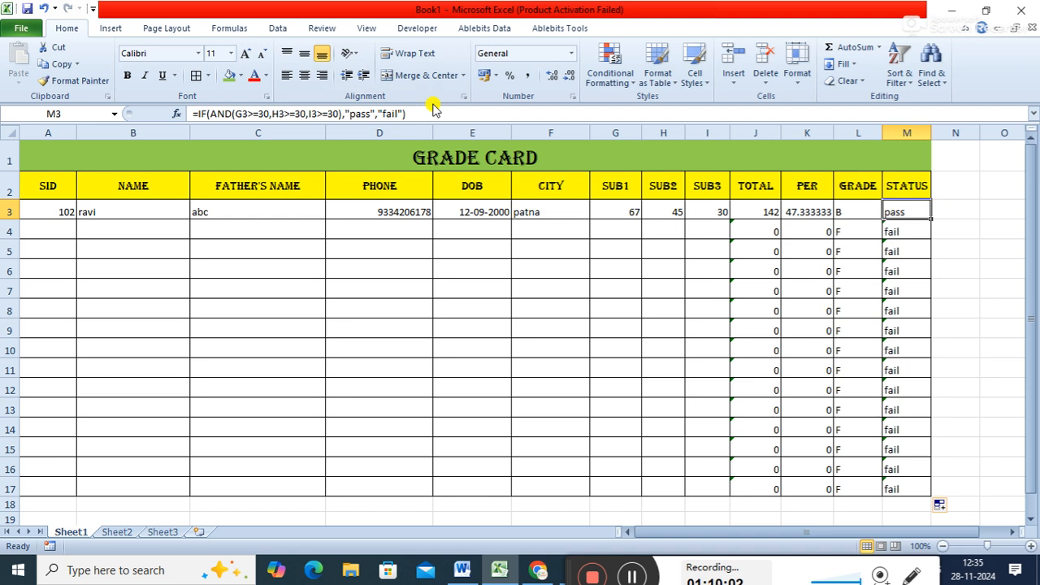
# - Lower the first student's SUB3 mark to 29 to test the fail condition
pyautogui.click(704, 211)
pyautogui.write('29')
pyautogui.press('Tab')
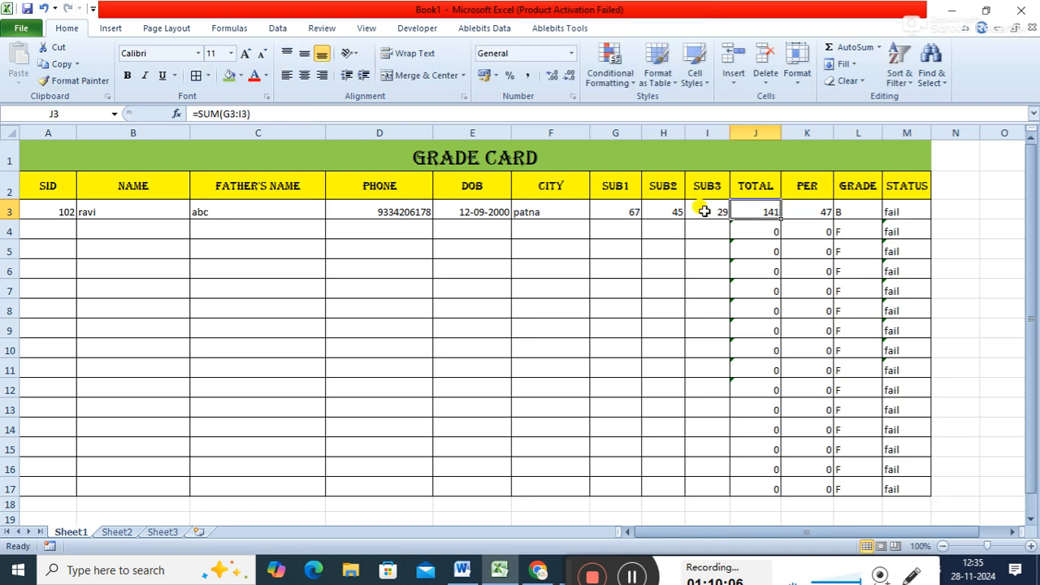
# - Change the first student's marks in row 3 to 97 for SUB1, 93 for SUB2 and 30 for SUB3
pyautogui.press('Left')
pyautogui.press('Left')
pyautogui.press('Left')
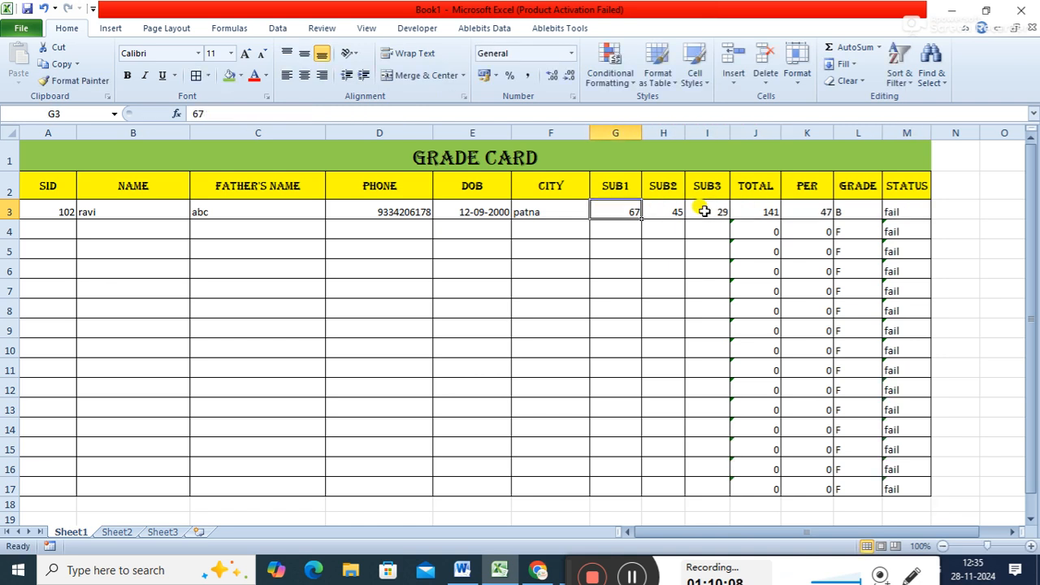
pyautogui.write('9')
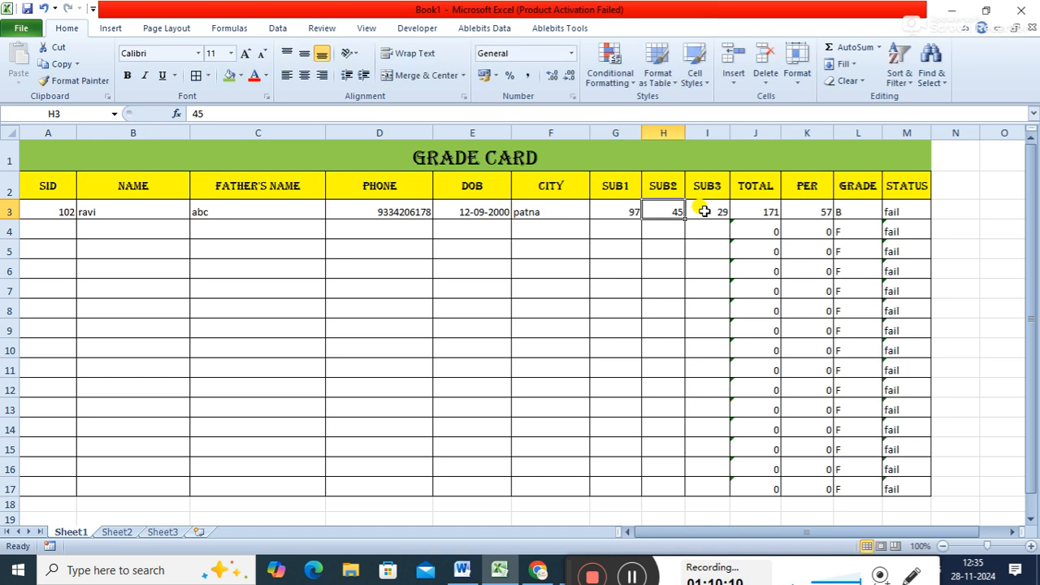
pyautogui.write('9')
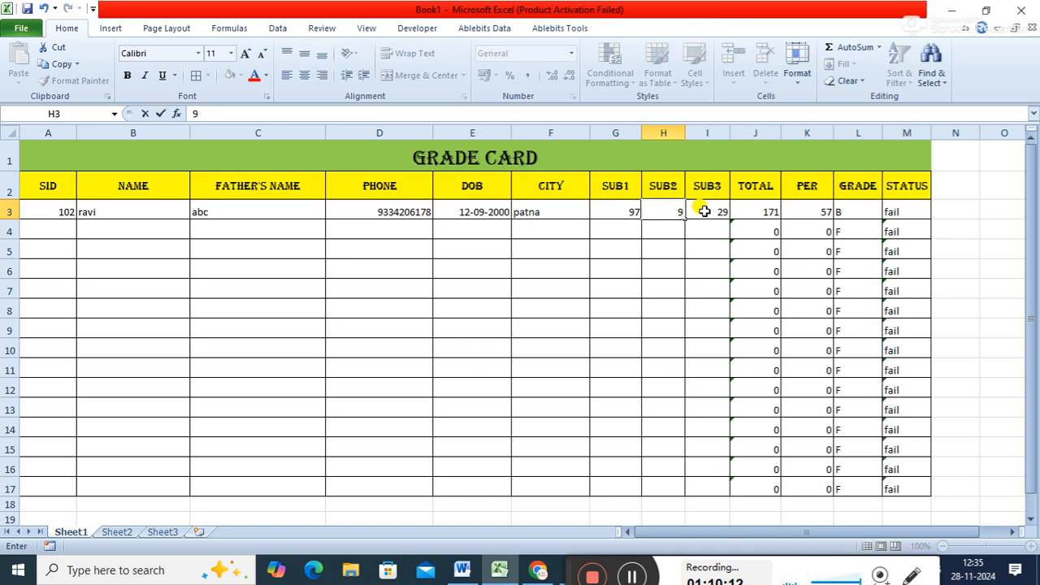
pyautogui.write('3')
pyautogui.click(704, 212)
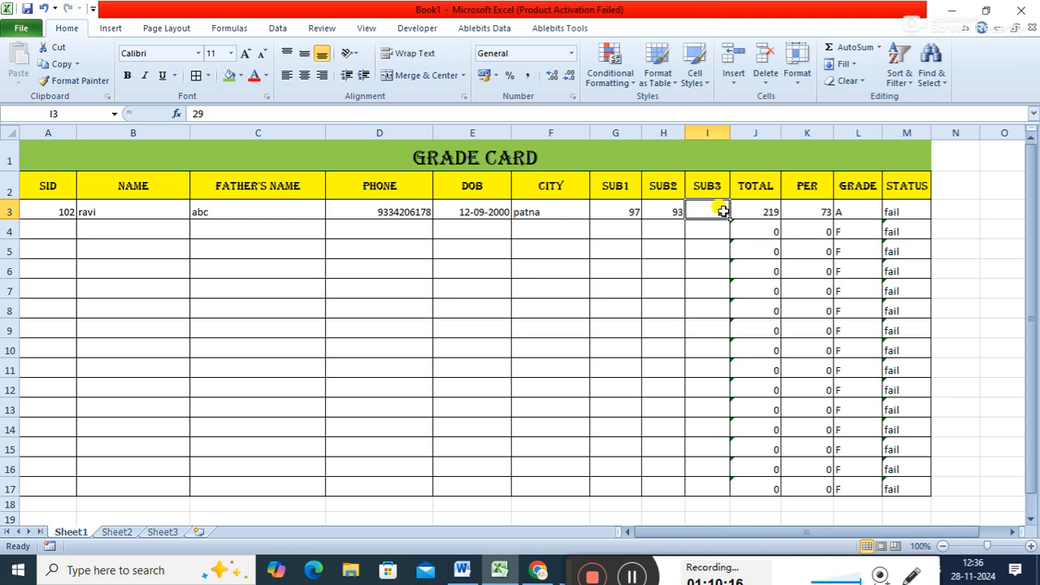
pyautogui.write('30')
pyautogui.press('Tab')
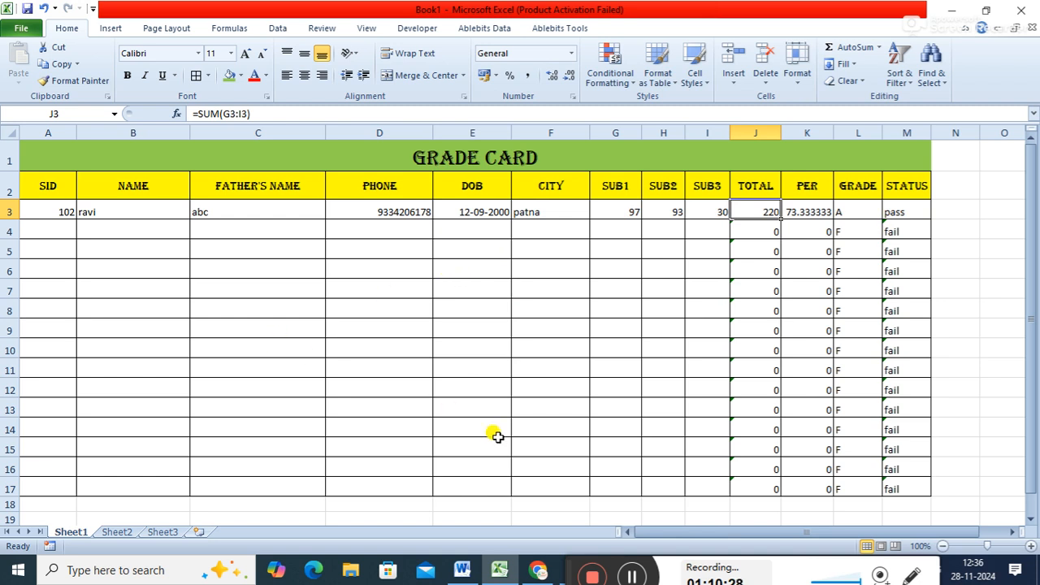
pyautogui.moveTo(568, 572); pyautogui.dragTo(567, 482)
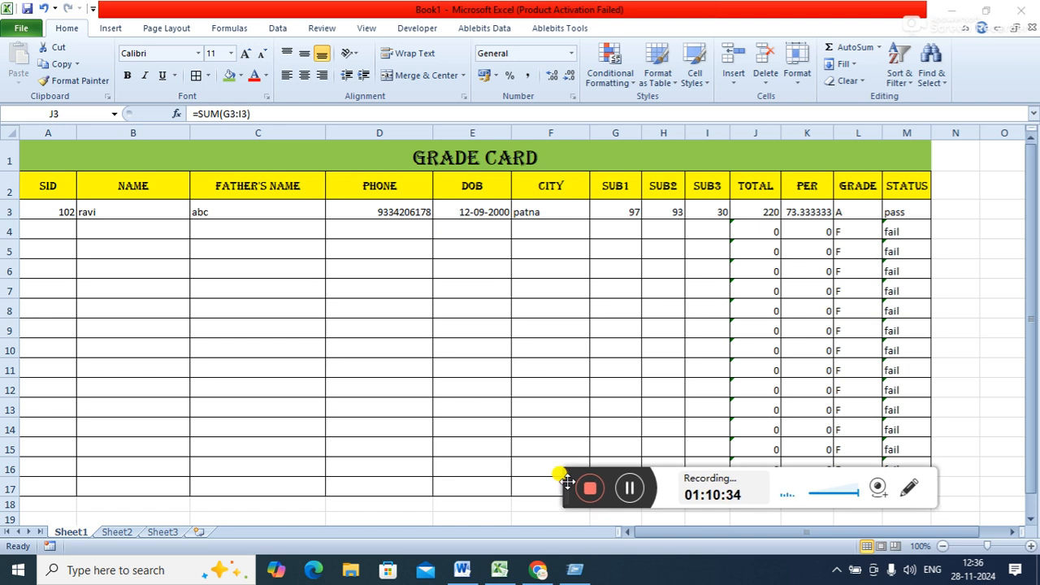
pyautogui.moveTo(568, 481); pyautogui.dragTo(622, 564)
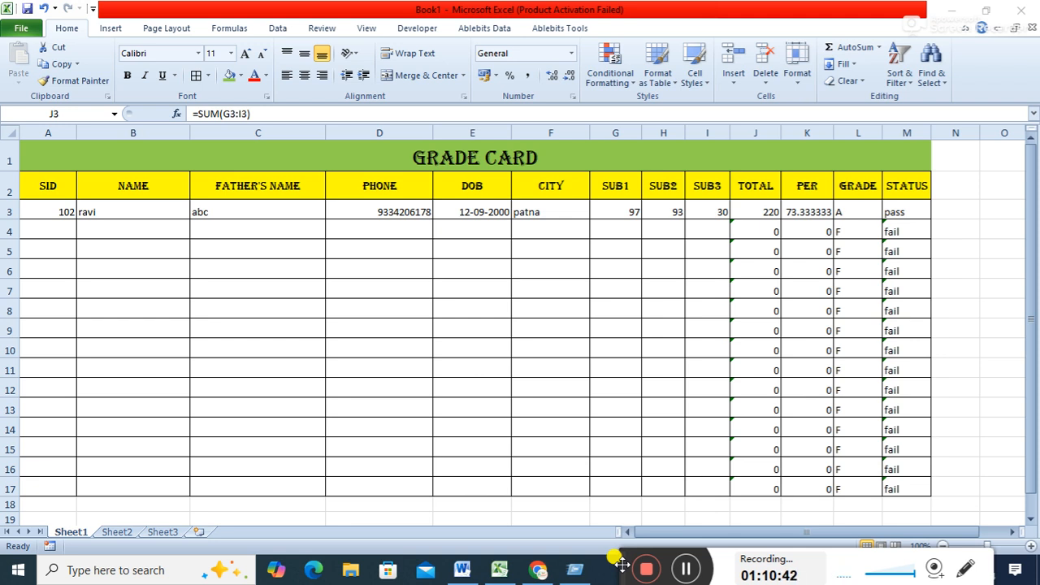
pyautogui.moveTo(622, 564); pyautogui.dragTo(624, 533)
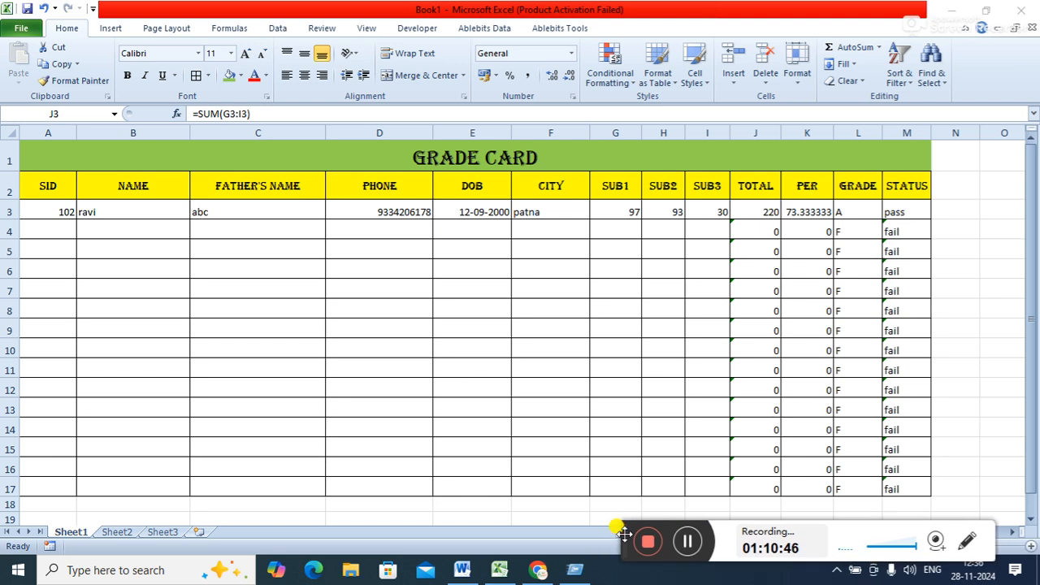